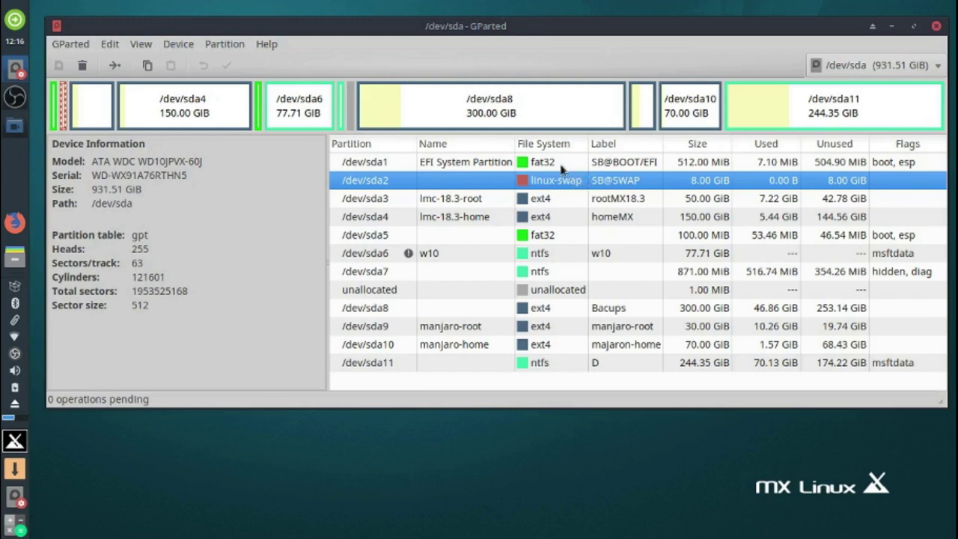
- Queue /dev/sda3 (lmc-18.3-root) to be formatted as ext4
{"action": "left_click", "coordinate": [544, 202]}
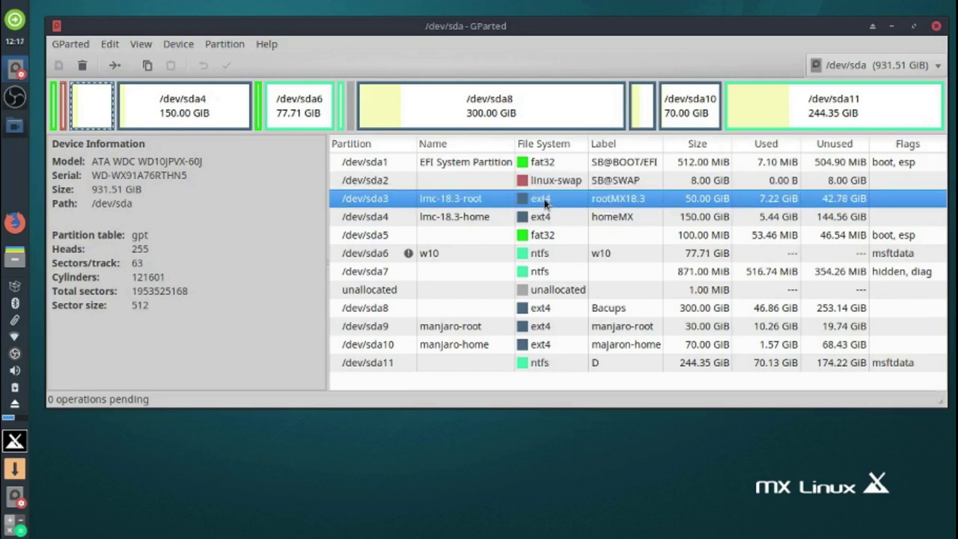
{"action": "right_click", "coordinate": [544, 202]}
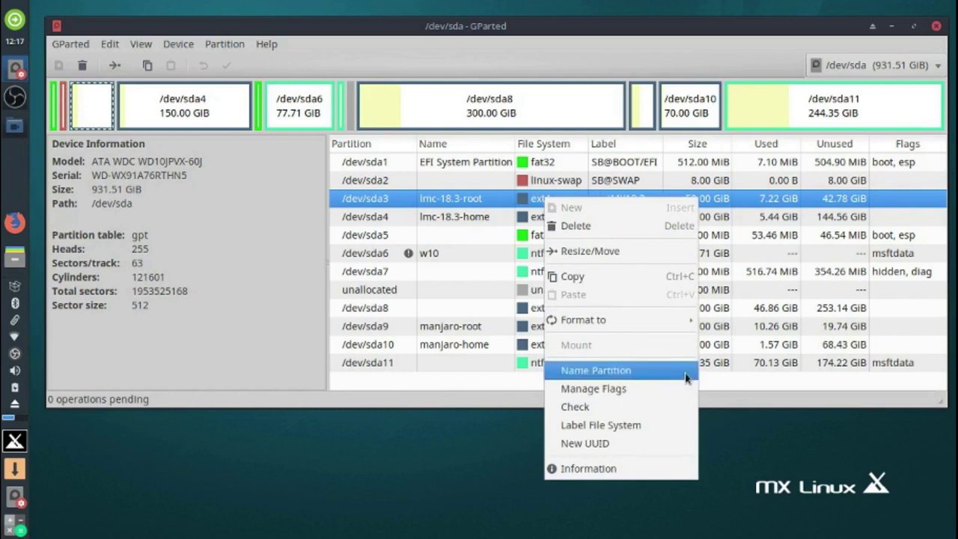
{"action": "mouse_move", "coordinate": [691, 320]}
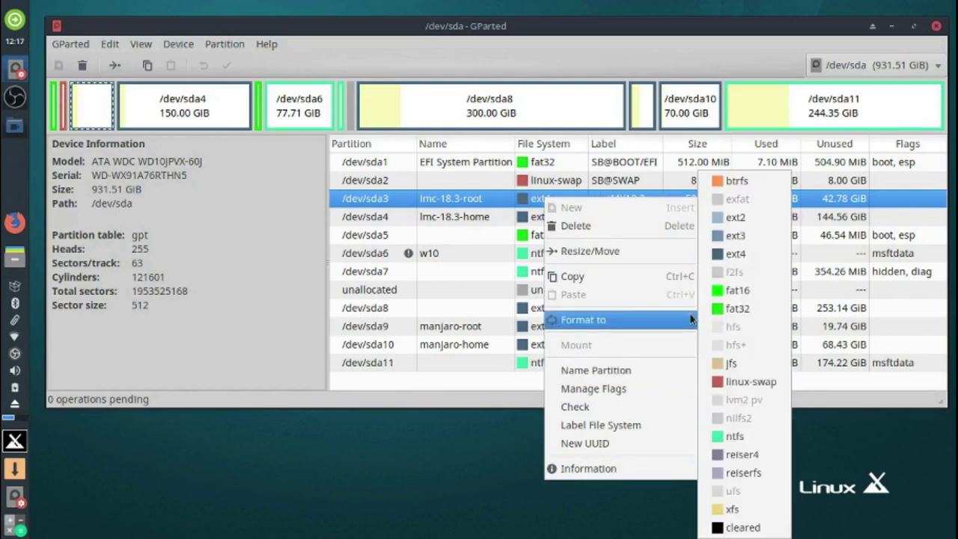
{"action": "left_click", "coordinate": [765, 256]}
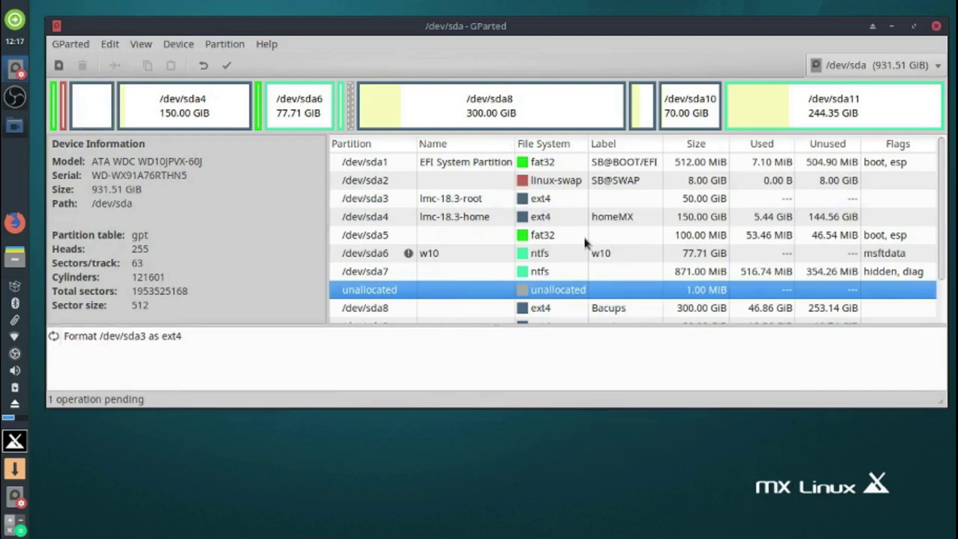
- Queue /dev/sda4 (lmc-18.3-home) for ext4 formatting and begin applying the operations
{"action": "left_click", "coordinate": [543, 219]}
{"action": "right_click", "coordinate": [543, 223]}
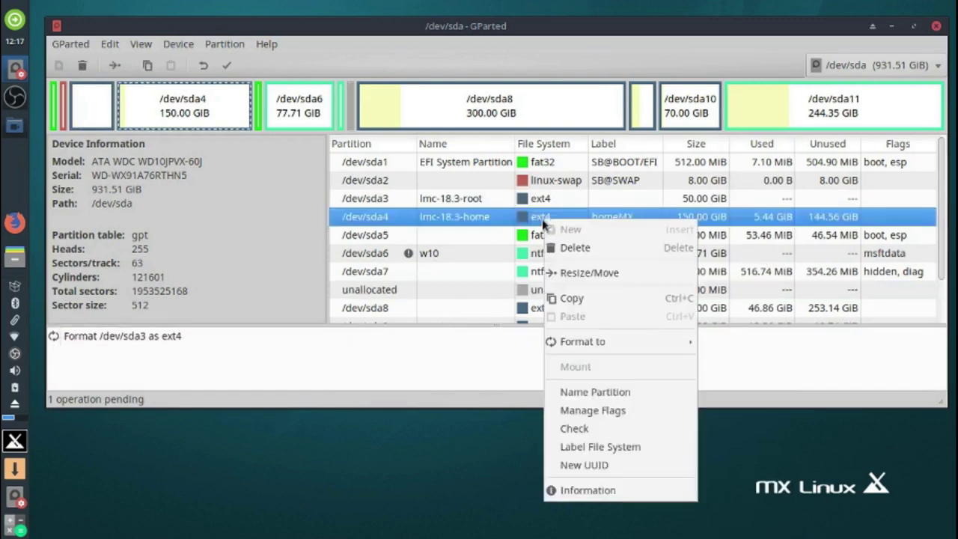
{"action": "mouse_move", "coordinate": [628, 344]}
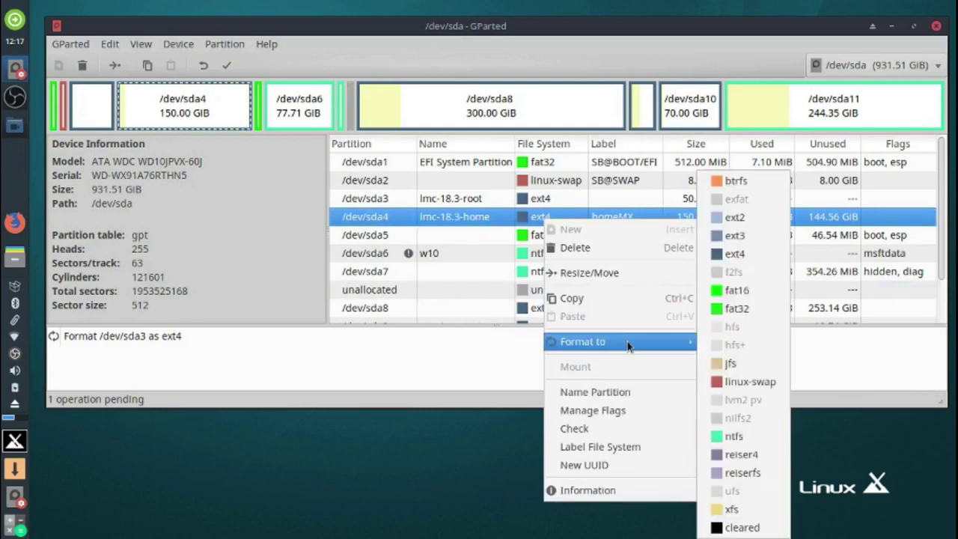
{"action": "left_click", "coordinate": [767, 254]}
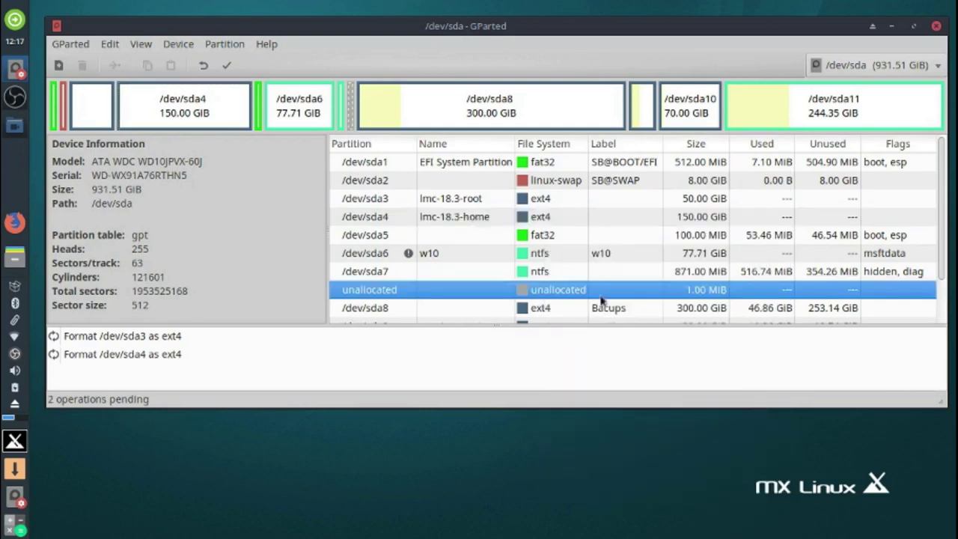
{"action": "left_click", "coordinate": [224, 67]}
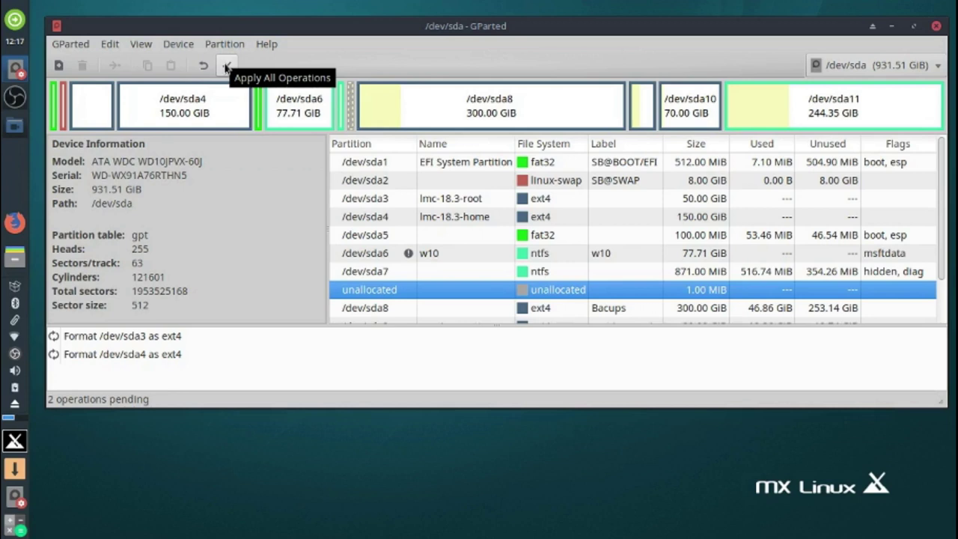
- Apply both pending ext4 formats, accept the data-loss warning, and close the report
{"action": "left_click", "coordinate": [226, 66]}
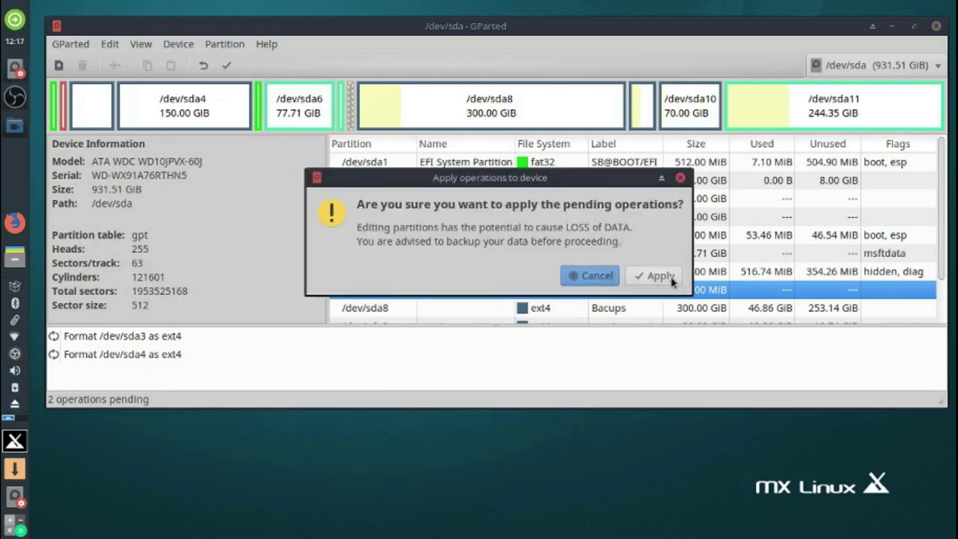
{"action": "left_click", "coordinate": [654, 275]}
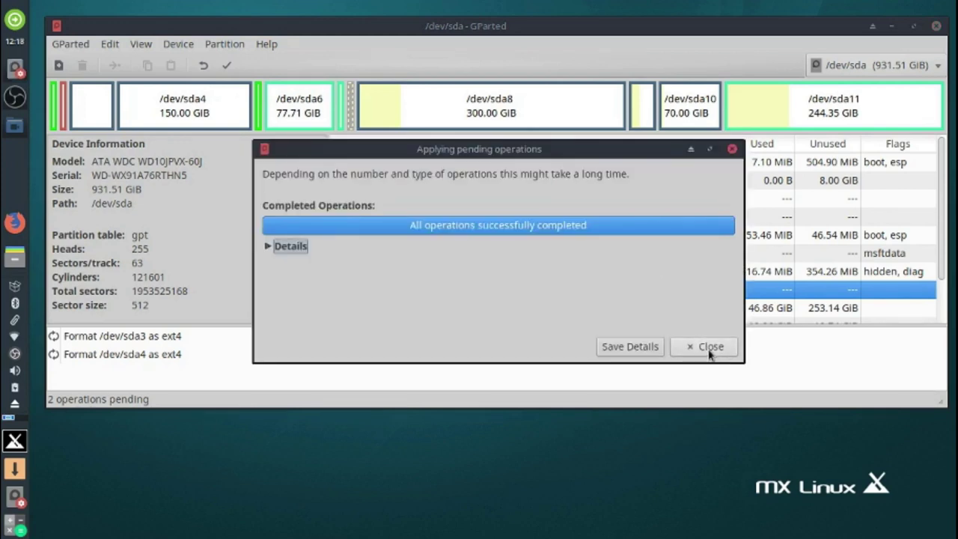
{"action": "left_click", "coordinate": [707, 347]}
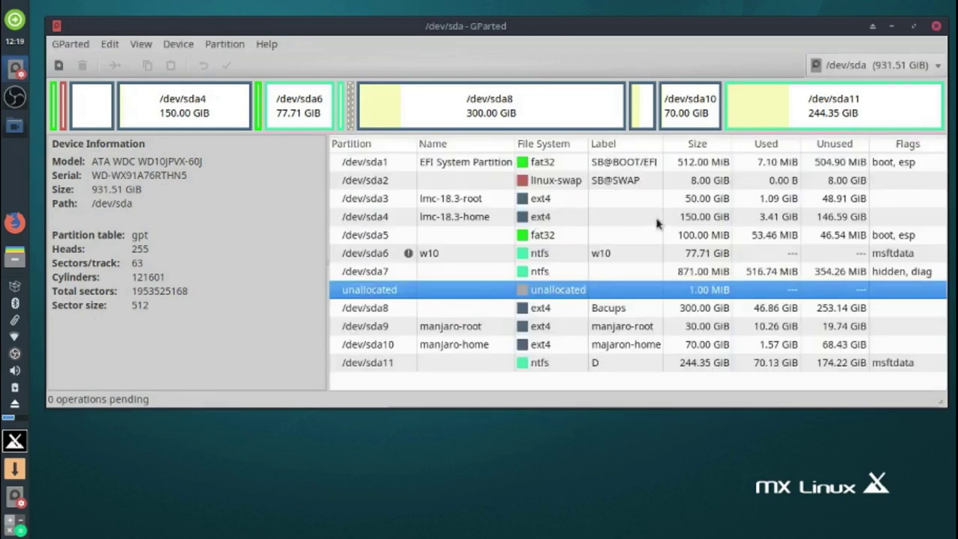
{"action": "left_click", "coordinate": [704, 204]}
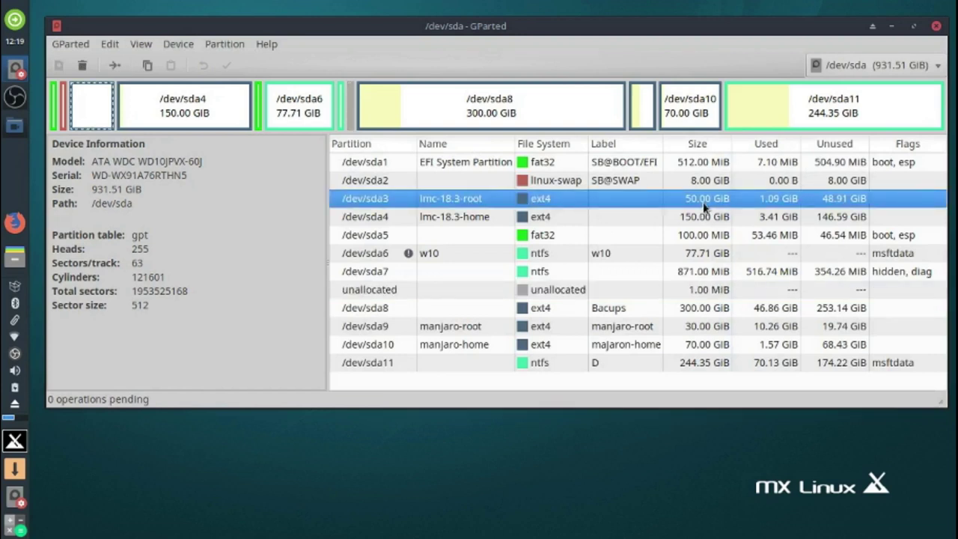
{"action": "left_click", "coordinate": [756, 217]}
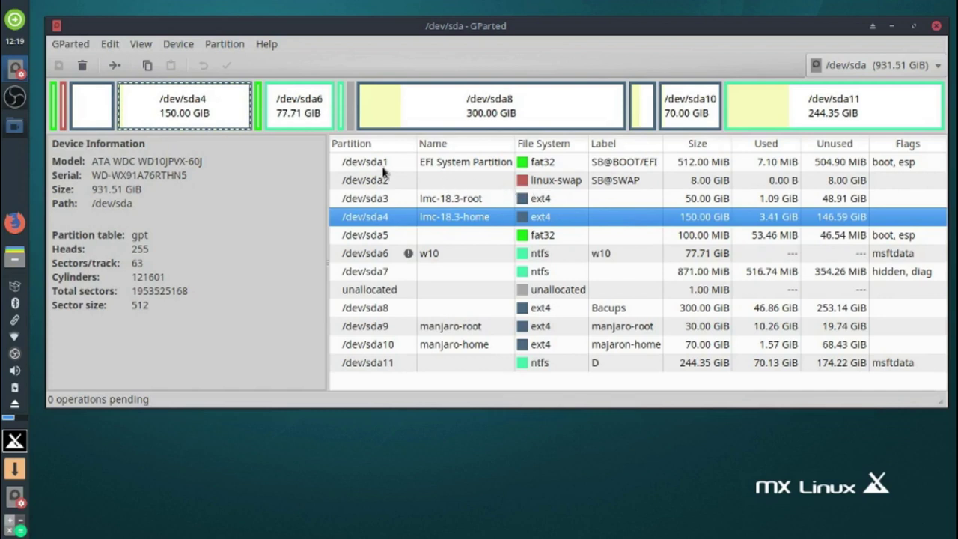
{"action": "left_click", "coordinate": [381, 170]}
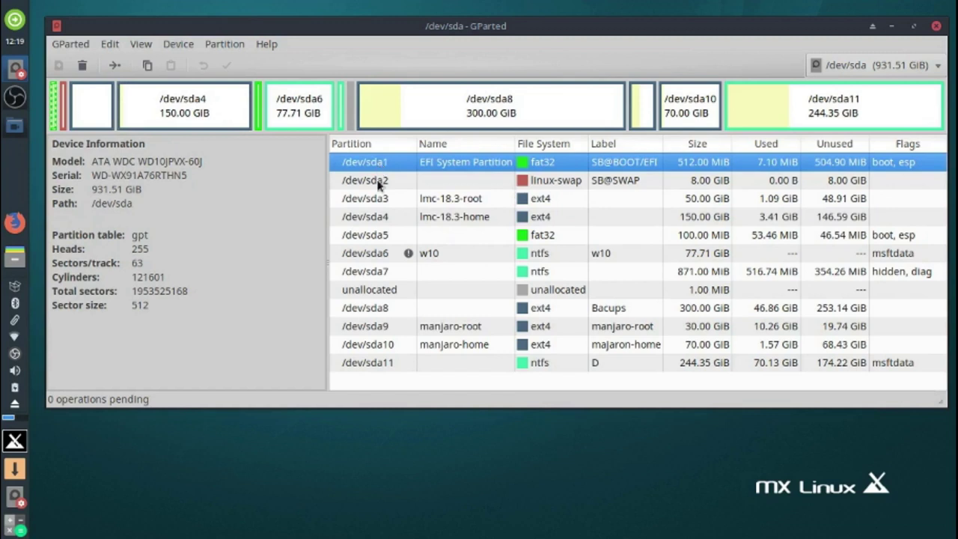
{"action": "left_click", "coordinate": [379, 184]}
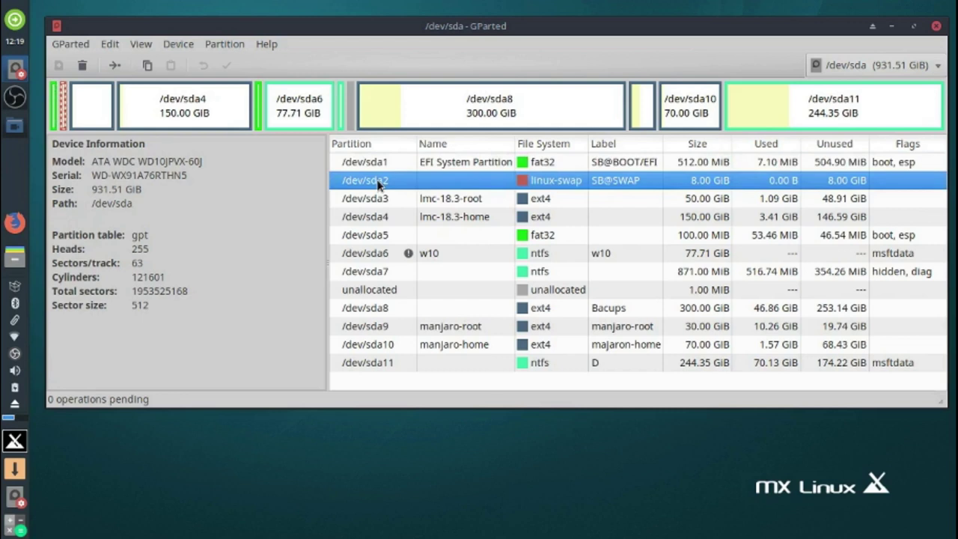
{"action": "left_click", "coordinate": [383, 204]}
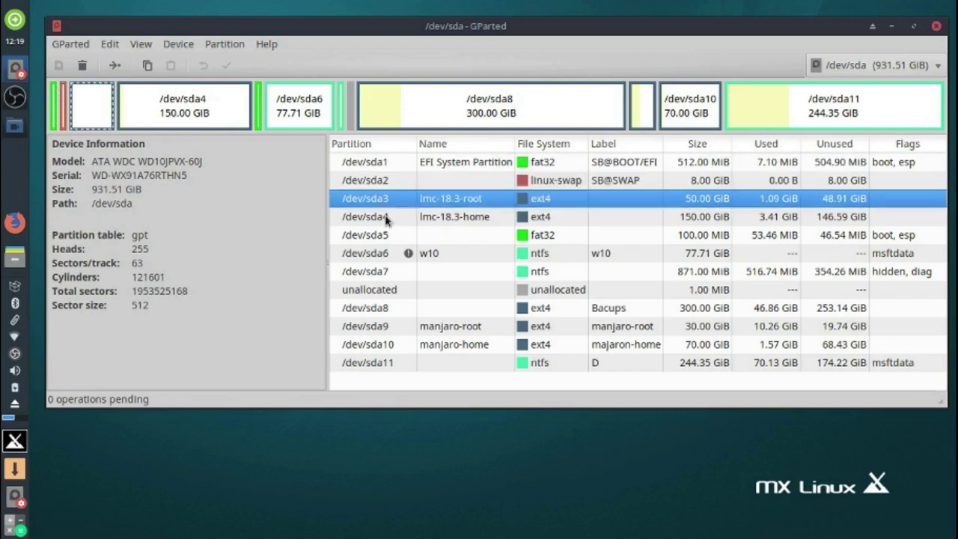
{"action": "left_click", "coordinate": [386, 217]}
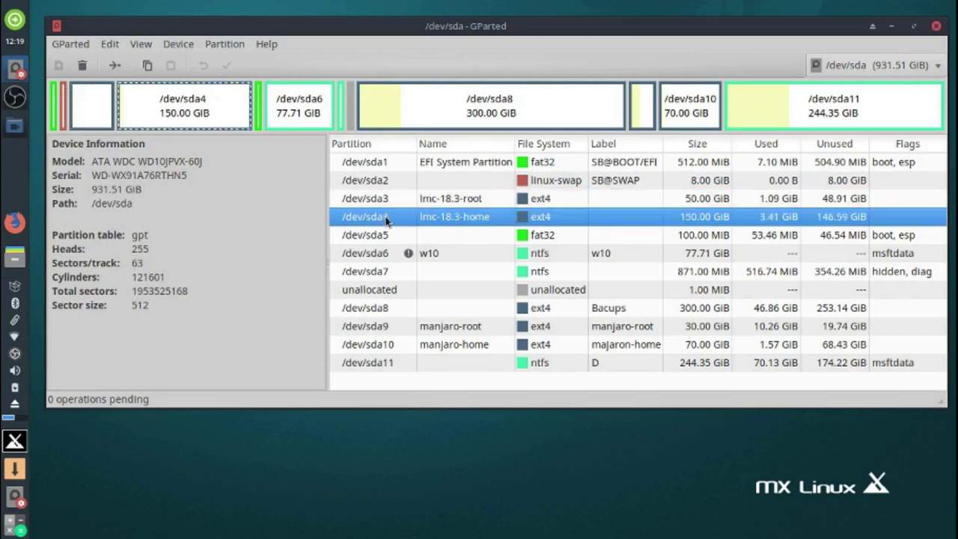
- Minimize GParted and launch the MX Linux Installer from the desktop icon
{"action": "left_click", "coordinate": [890, 28]}
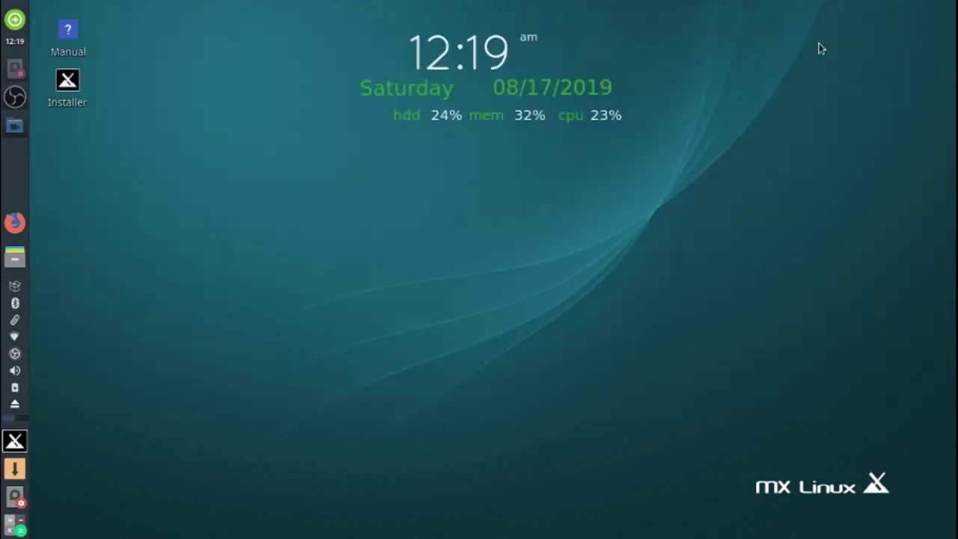
{"action": "left_click", "coordinate": [68, 85]}
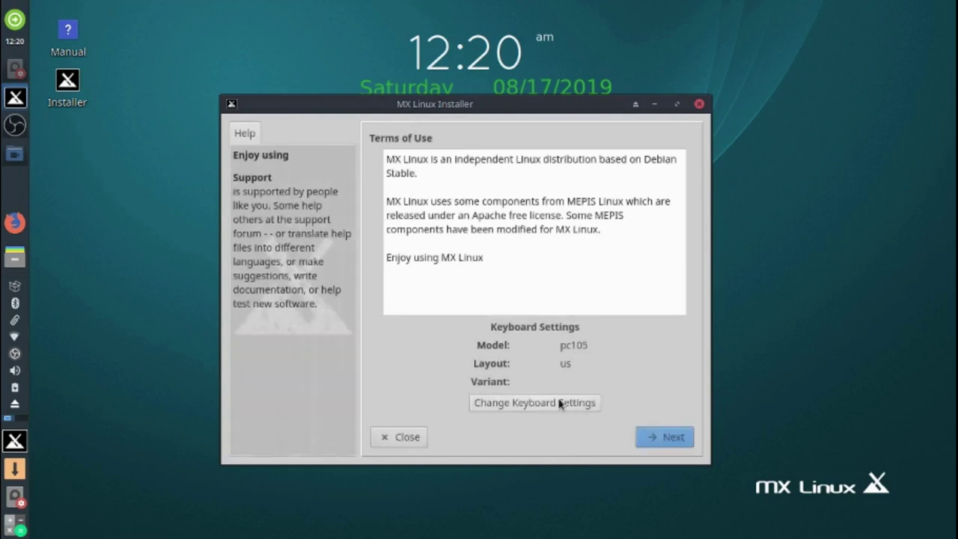
- Add the English (UK) keyboard layout in the installer's keyboard settings
{"action": "left_click", "coordinate": [560, 403]}
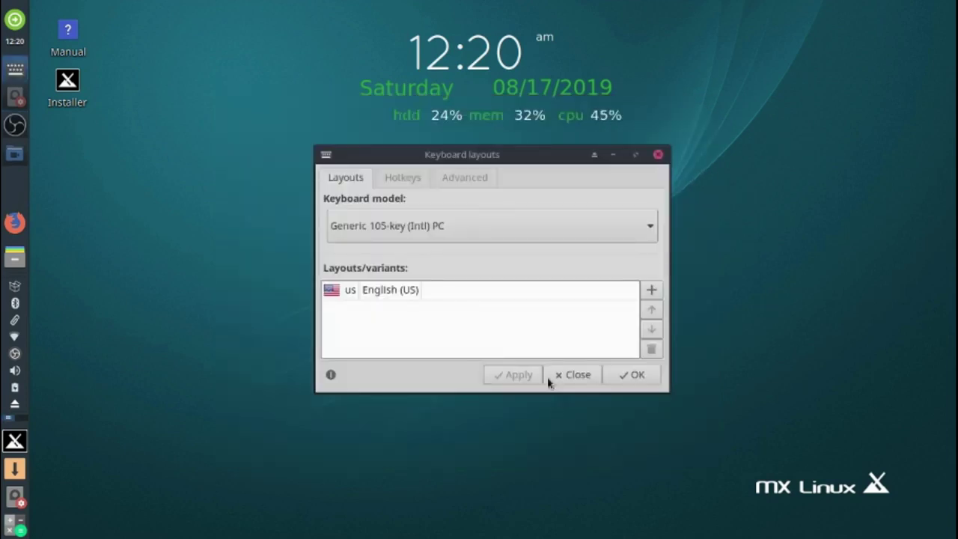
{"action": "left_click", "coordinate": [651, 290]}
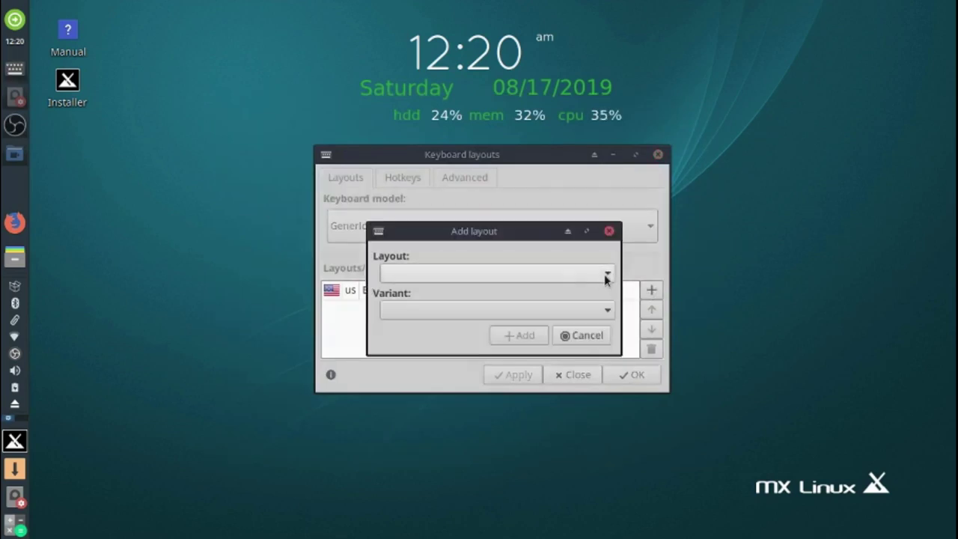
{"action": "left_click", "coordinate": [604, 274]}
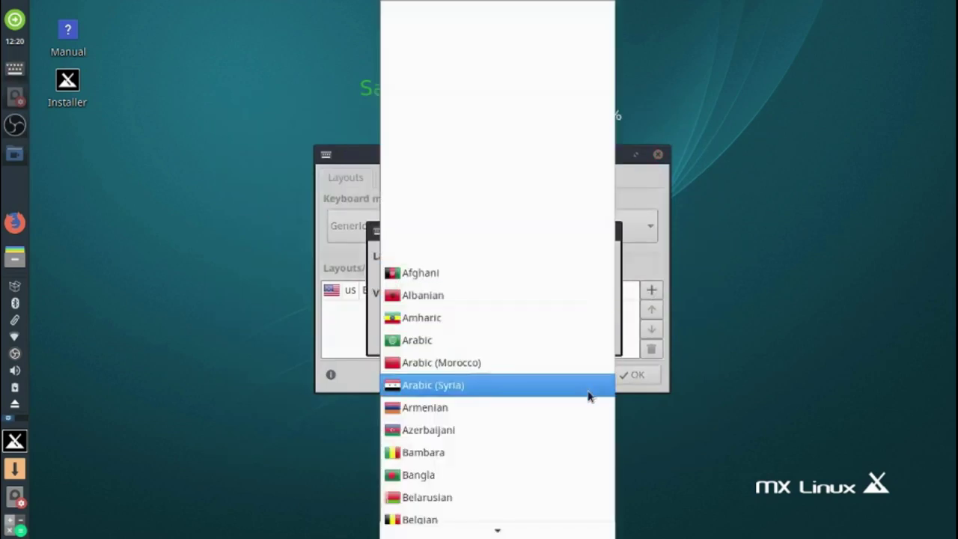
{"action": "mouse_move", "coordinate": [569, 533]}
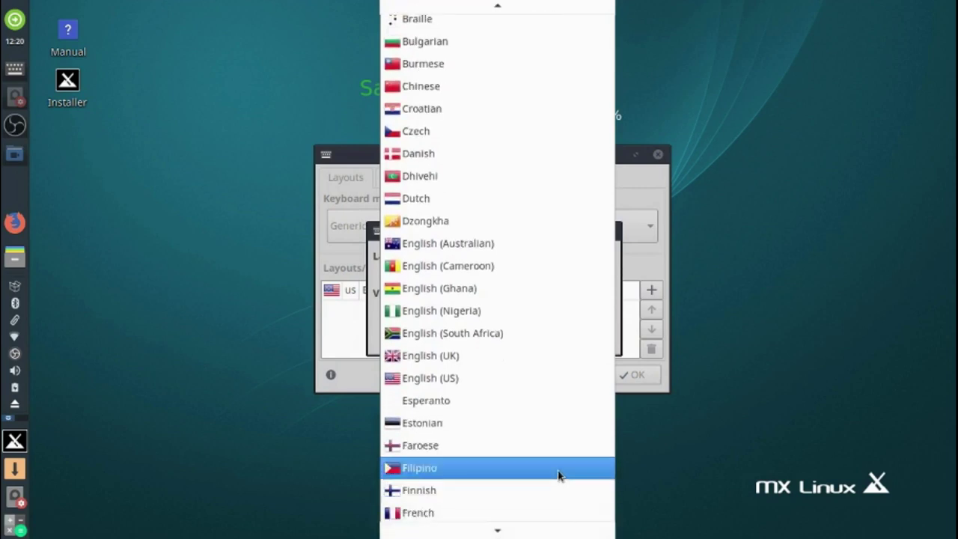
{"action": "left_click", "coordinate": [536, 357]}
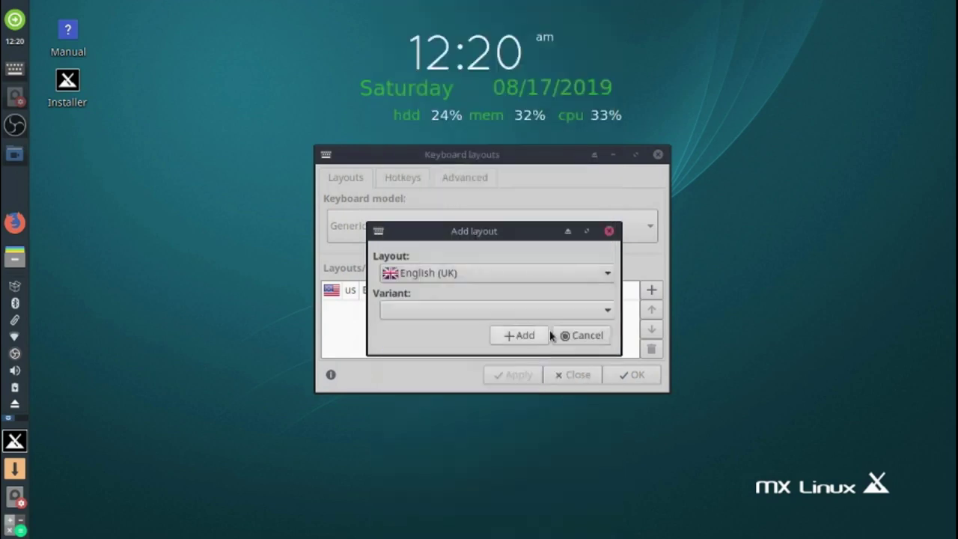
{"action": "left_click", "coordinate": [532, 336]}
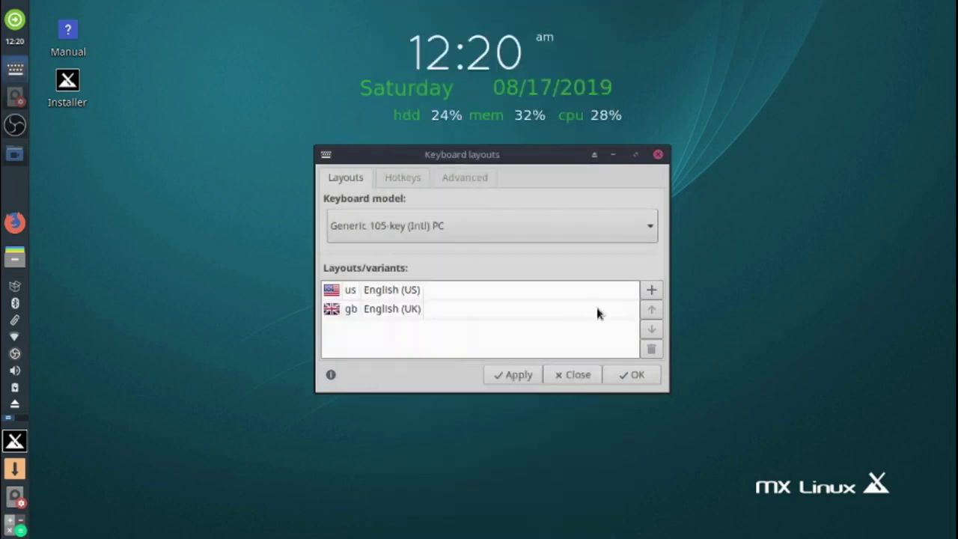
- Add the Russian keyboard layout to the list
{"action": "left_click", "coordinate": [650, 291]}
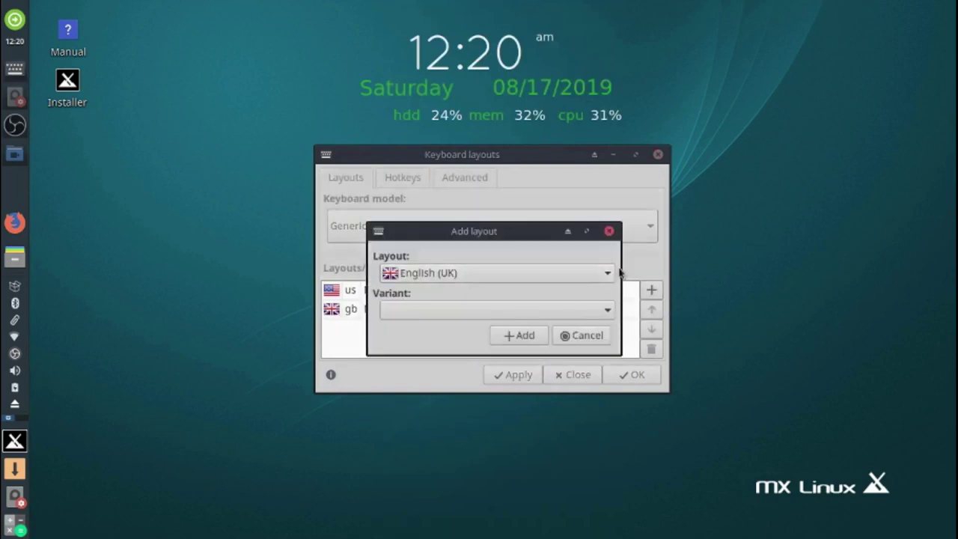
{"action": "left_click", "coordinate": [607, 272]}
{"action": "scroll", "coordinate": [496, 530], "scroll_direction": "down", "scroll_amount": 10}
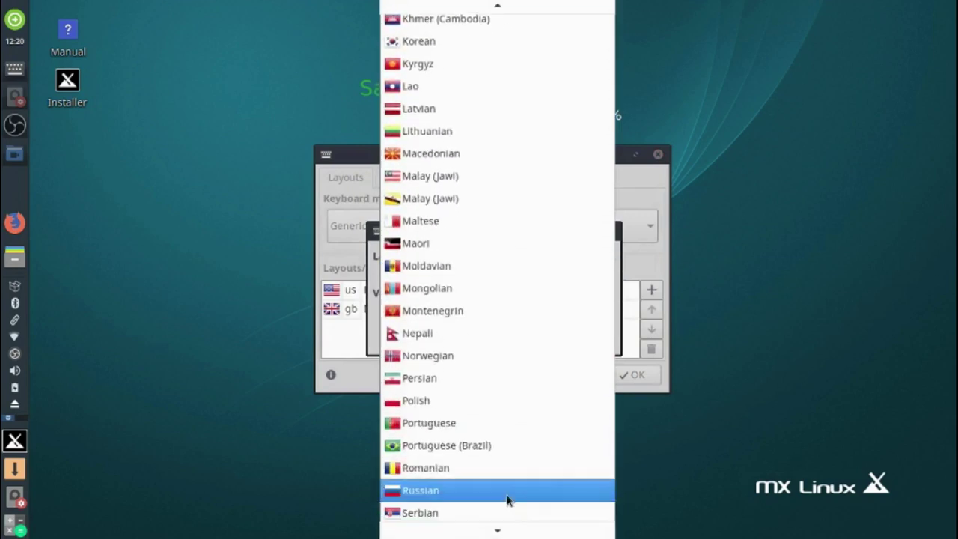
{"action": "scroll", "coordinate": [513, 528], "scroll_direction": "down", "scroll_amount": 3}
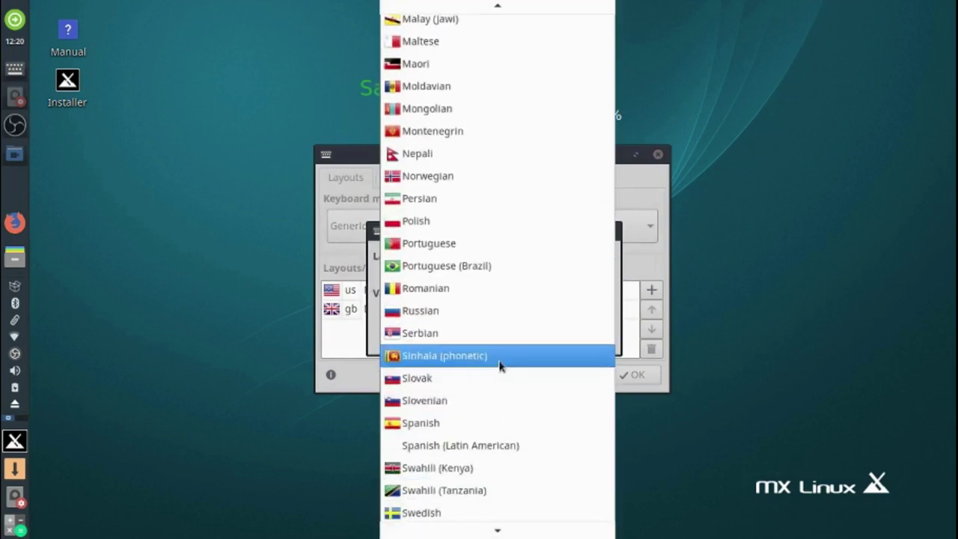
{"action": "left_click", "coordinate": [490, 305]}
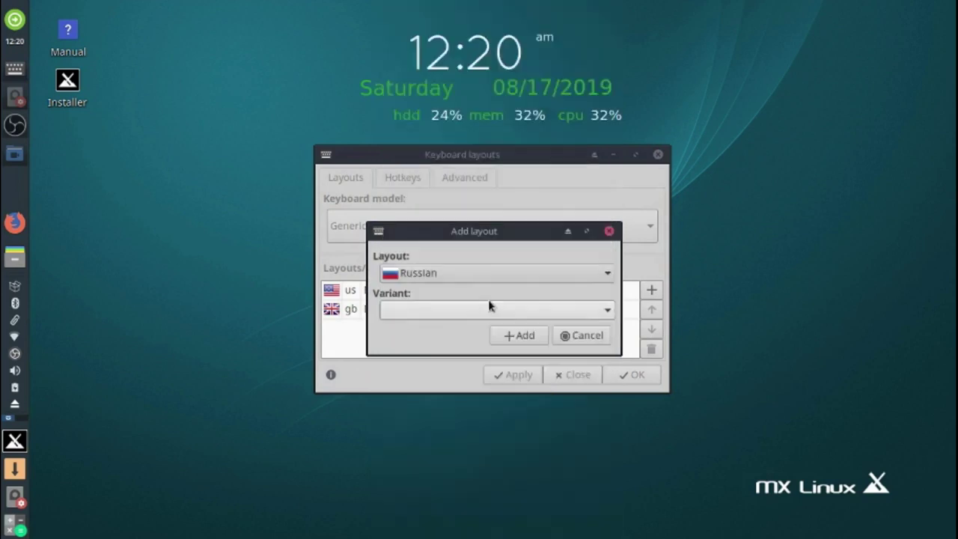
{"action": "left_click", "coordinate": [525, 336]}
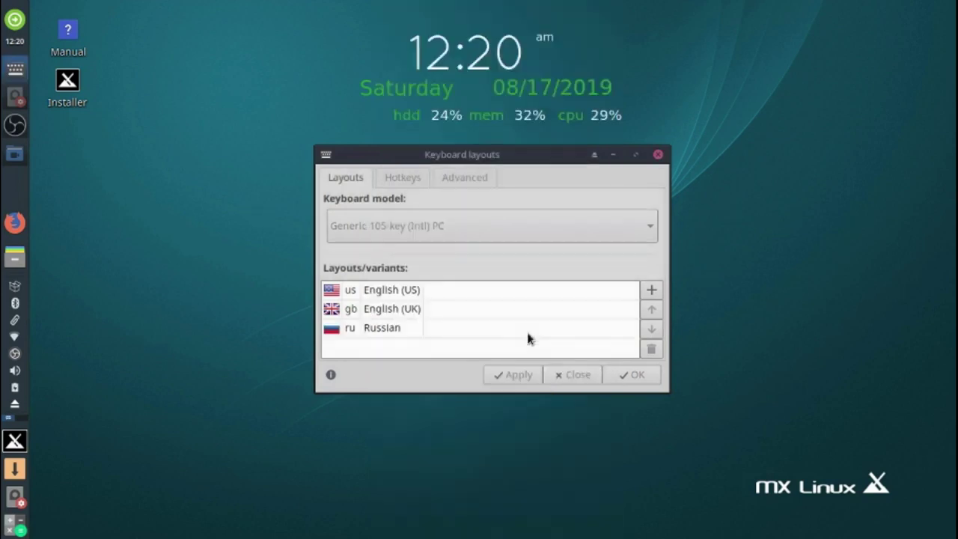
- Remove the English (US) layout and confirm the keyboard layout changes
{"action": "left_click", "coordinate": [383, 293]}
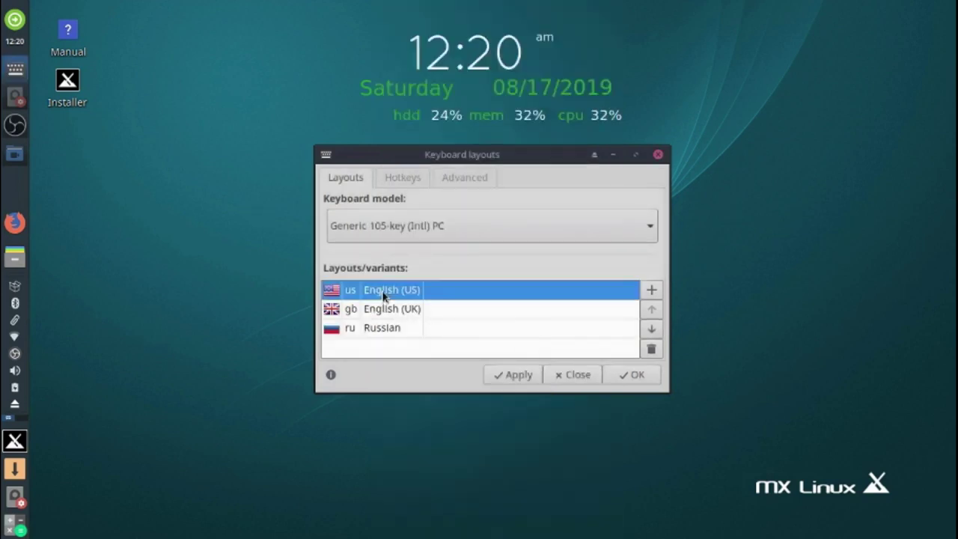
{"action": "left_click", "coordinate": [651, 349]}
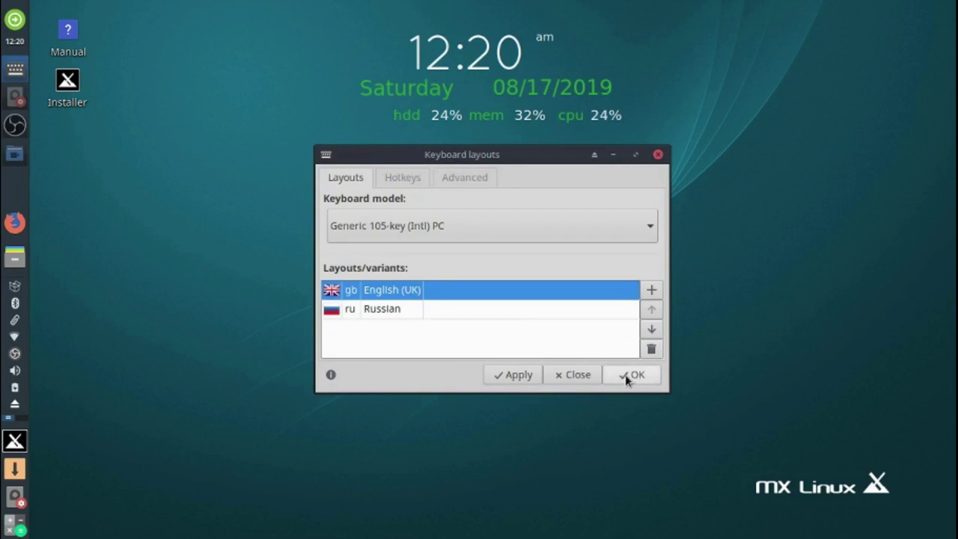
{"action": "left_click", "coordinate": [626, 378]}
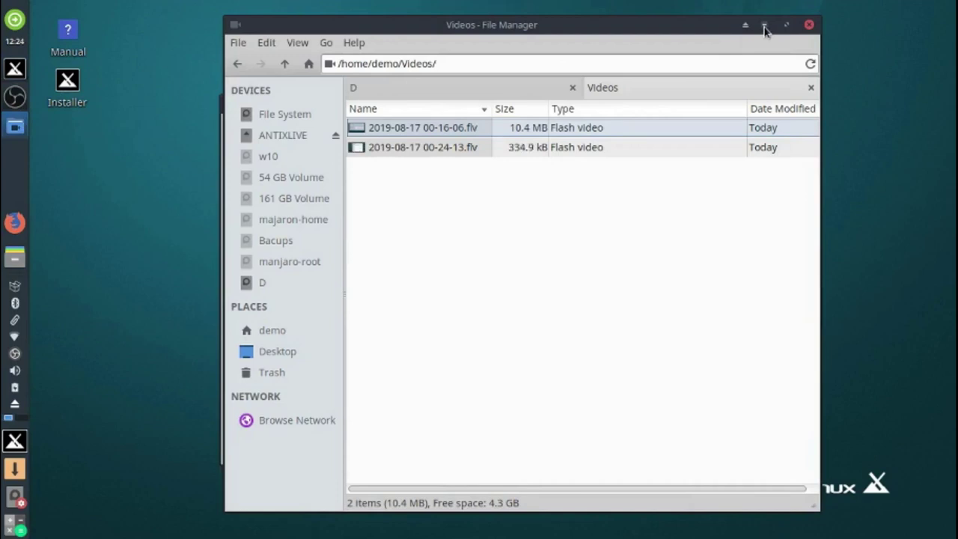
- Minimize the File Manager window showing /home/demo/Videos
{"action": "left_click", "coordinate": [765, 29]}
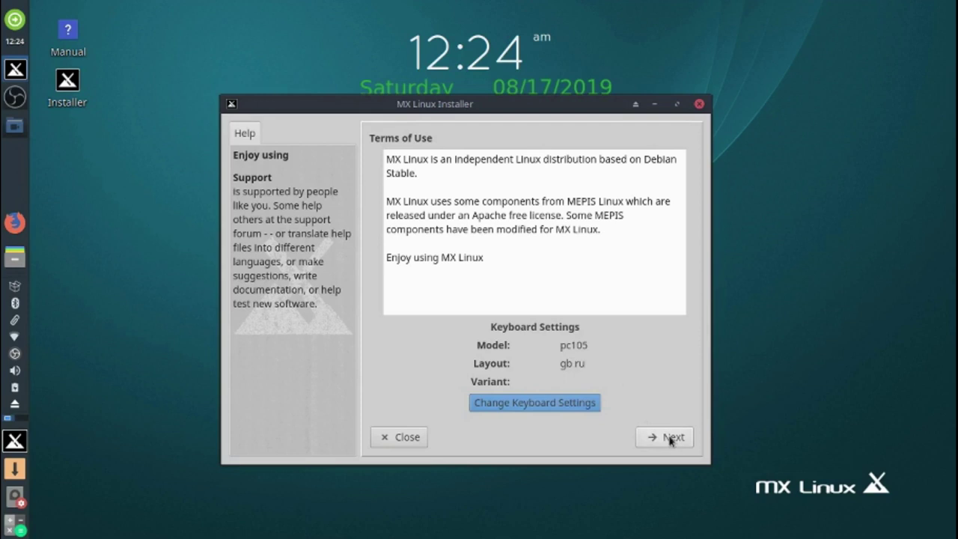
- Pass the Terms of Use and assign sda3 as root and sda4 as home
{"action": "left_click", "coordinate": [671, 437]}
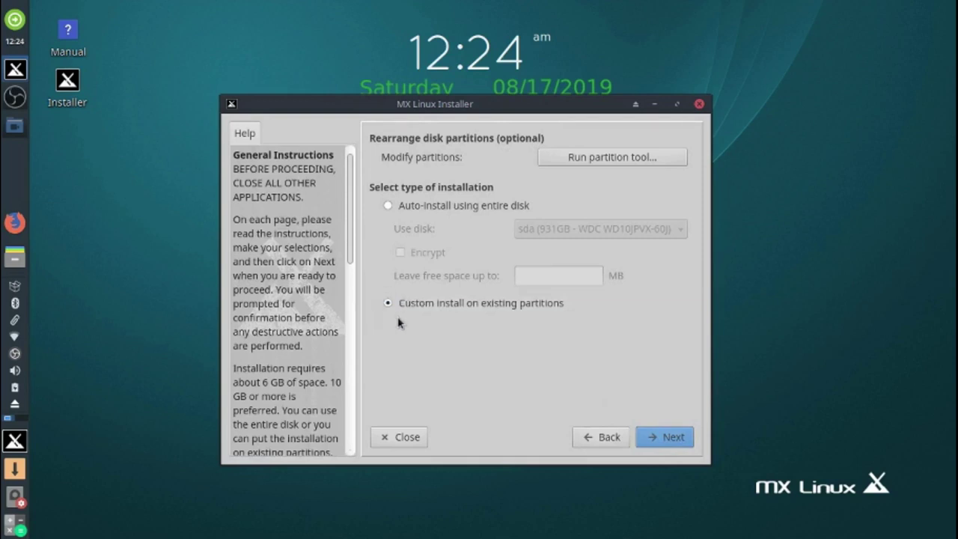
{"action": "left_click", "coordinate": [678, 438]}
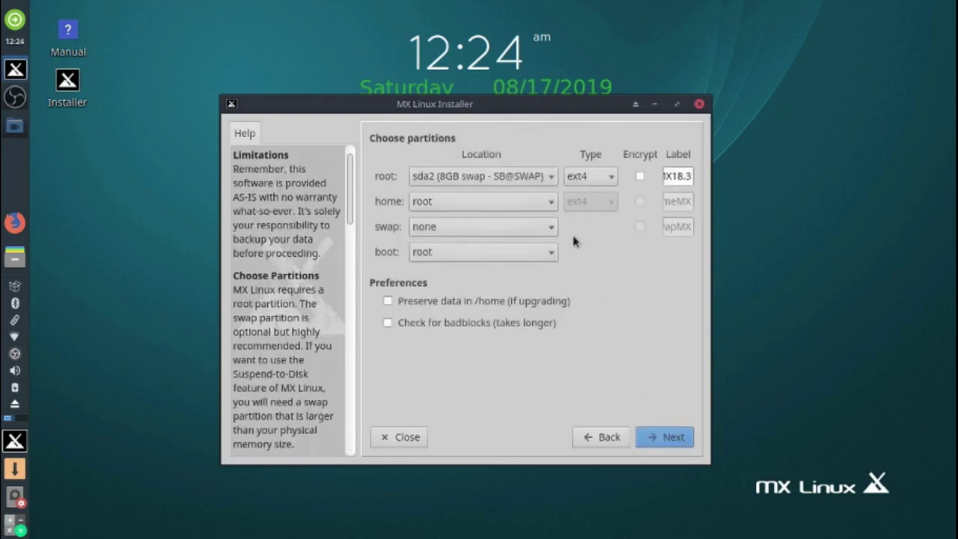
{"action": "left_click", "coordinate": [550, 177]}
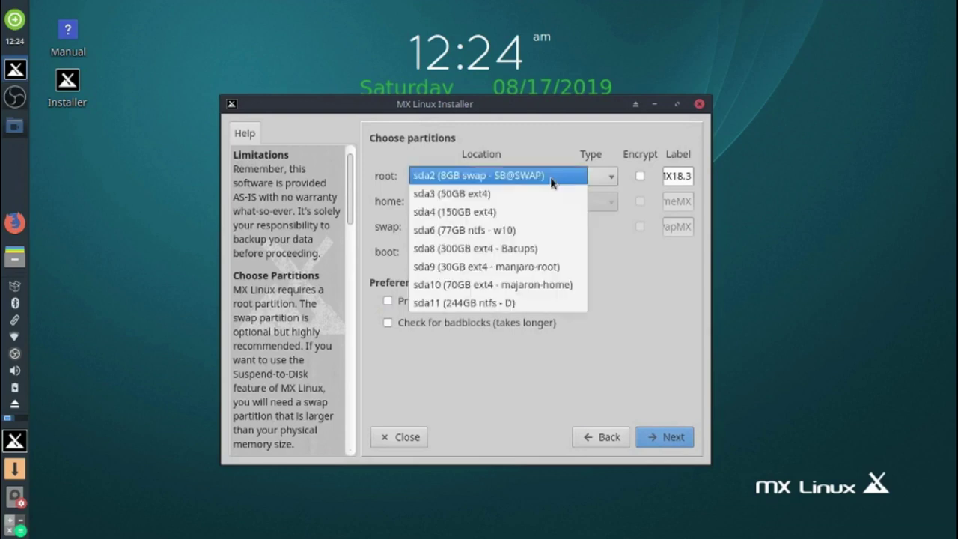
{"action": "left_click", "coordinate": [546, 194]}
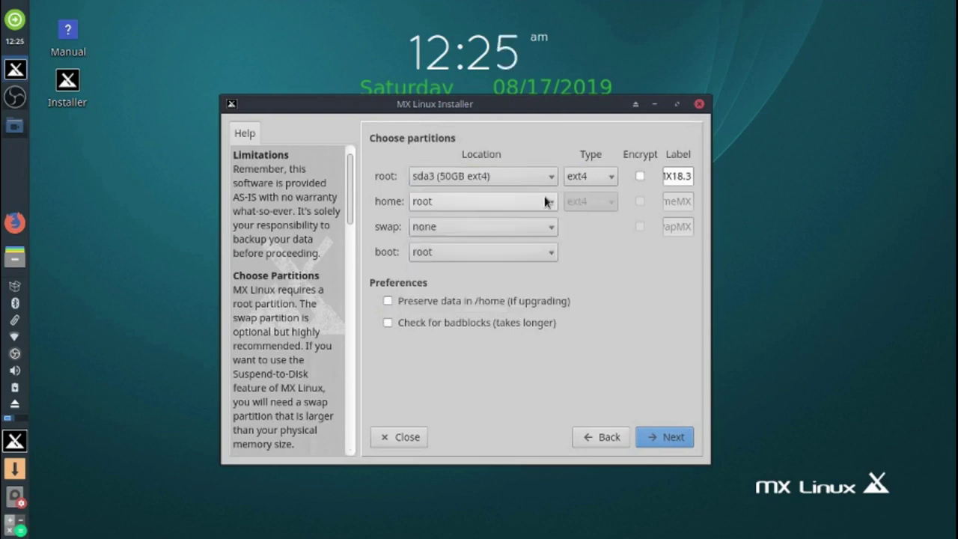
{"action": "left_click", "coordinate": [548, 202]}
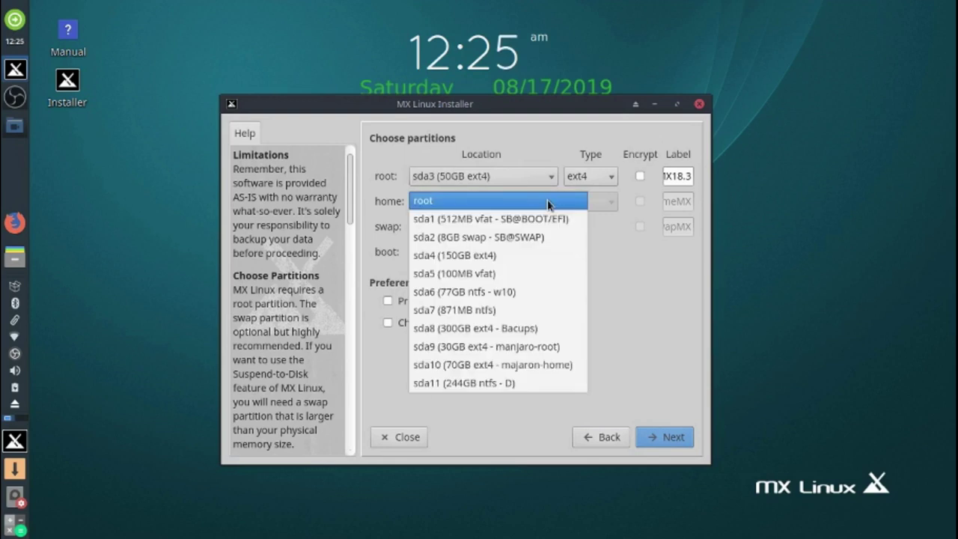
{"action": "left_click", "coordinate": [536, 255]}
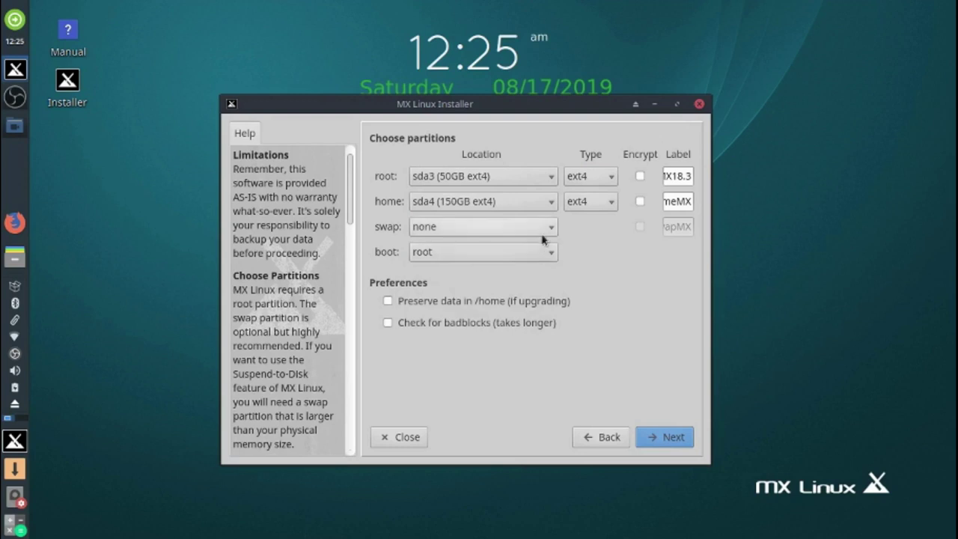
- Use sda2 as swap, keep boot on root, and confirm formatting to start installing
{"action": "left_click", "coordinate": [548, 231]}
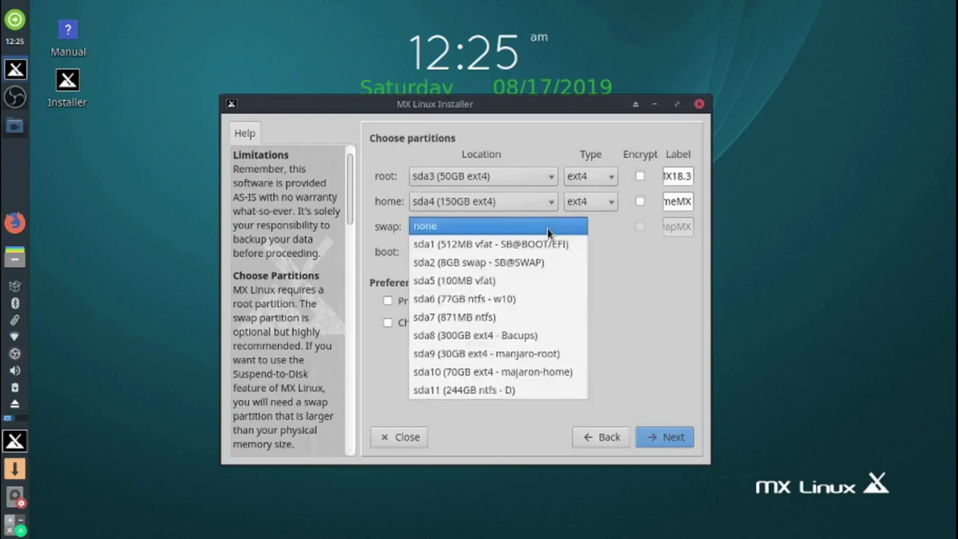
{"action": "left_click", "coordinate": [545, 262]}
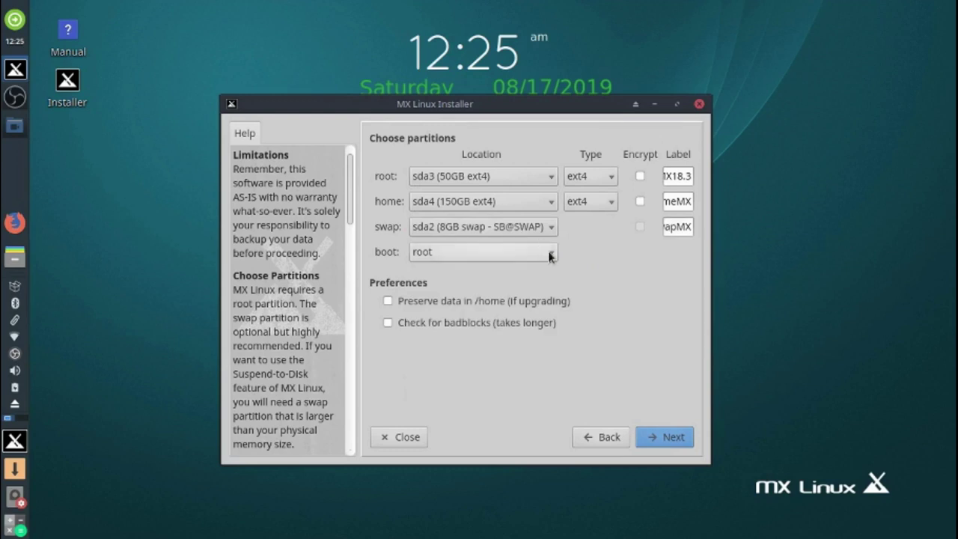
{"action": "left_click", "coordinate": [550, 256]}
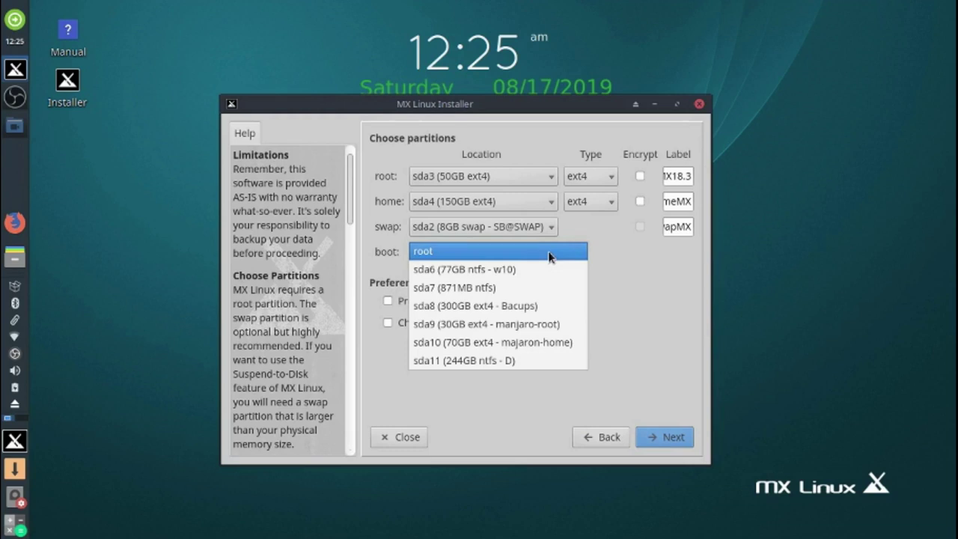
{"action": "left_click", "coordinate": [549, 255]}
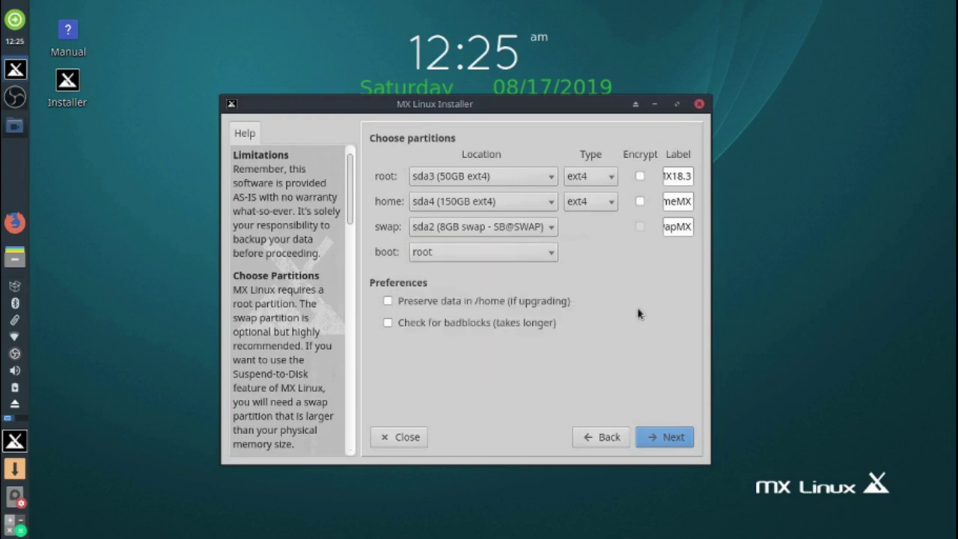
{"action": "left_click", "coordinate": [670, 439]}
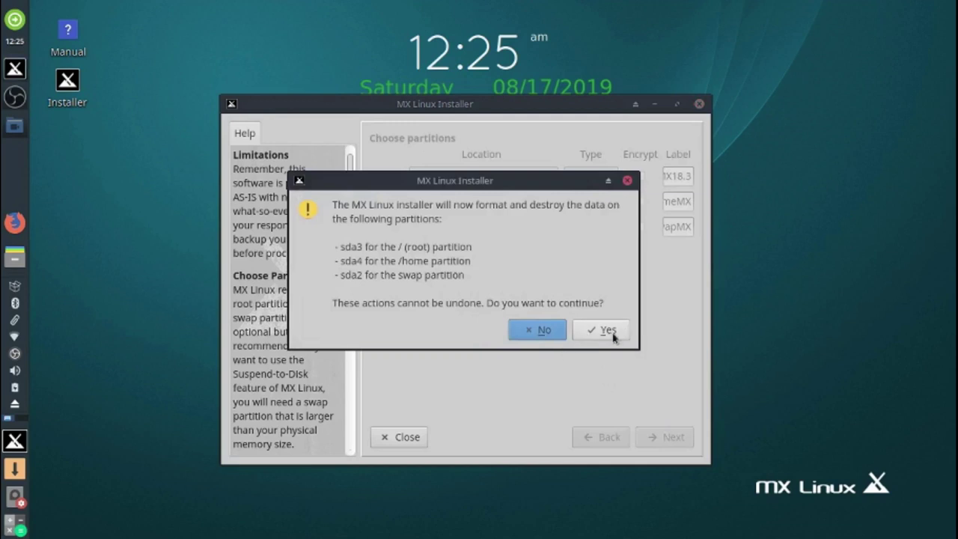
{"action": "left_click", "coordinate": [610, 334]}
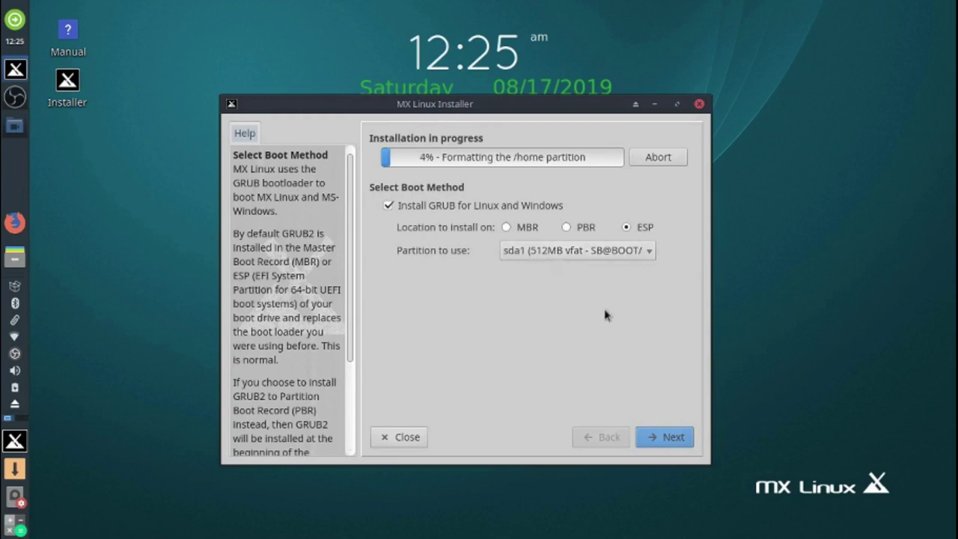
- Accept the GRUB boot method on ESP sda1 and continue
{"action": "left_click", "coordinate": [674, 441]}
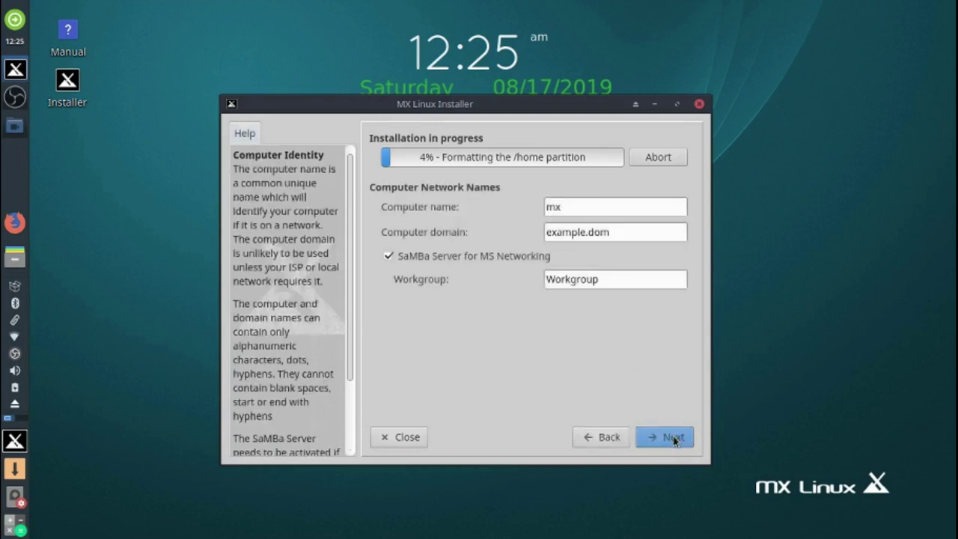
- Change the computer name to mx18.3 and continue to localization settings
{"action": "left_click", "coordinate": [589, 209]}
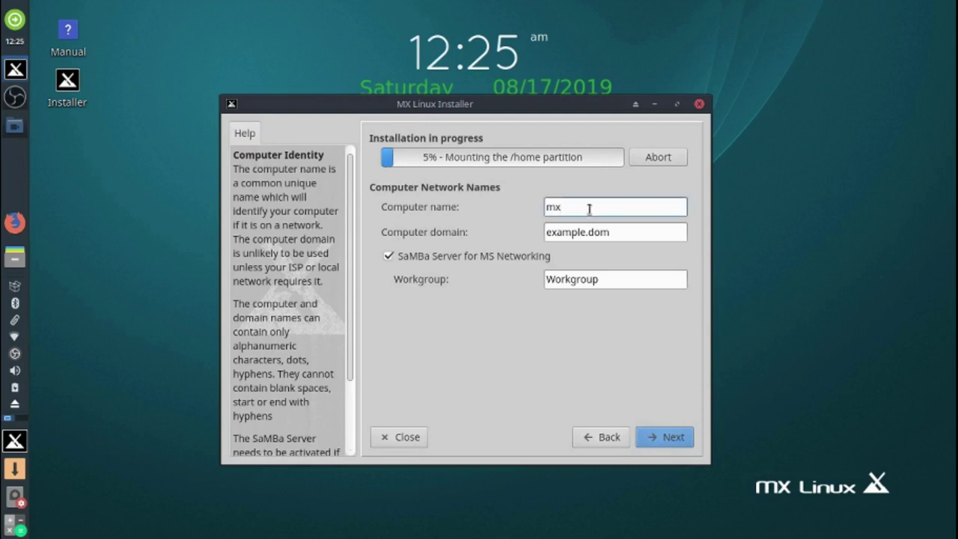
{"action": "type", "text": "1"}
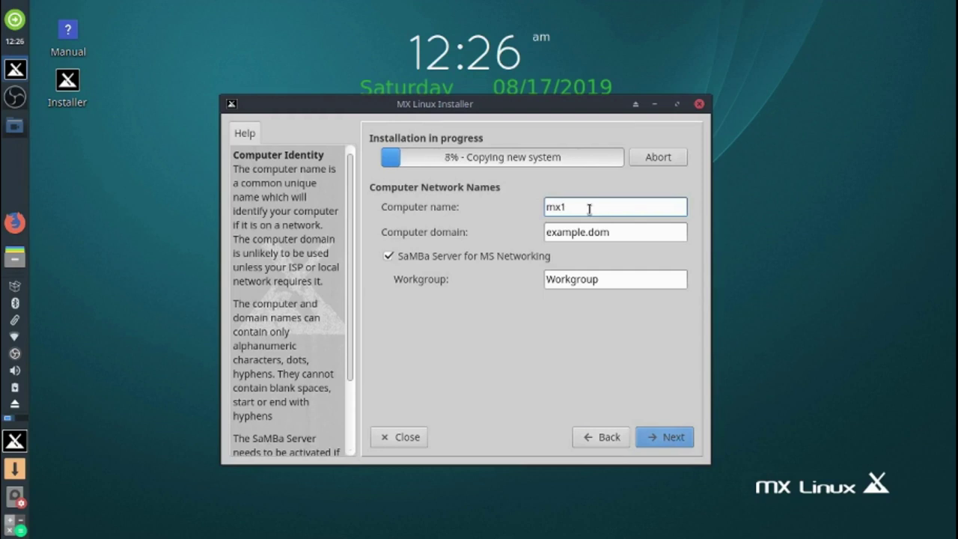
{"action": "type", "text": "8.4"}
{"action": "key", "text": "BackSpace"}
{"action": "type", "text": "3"}
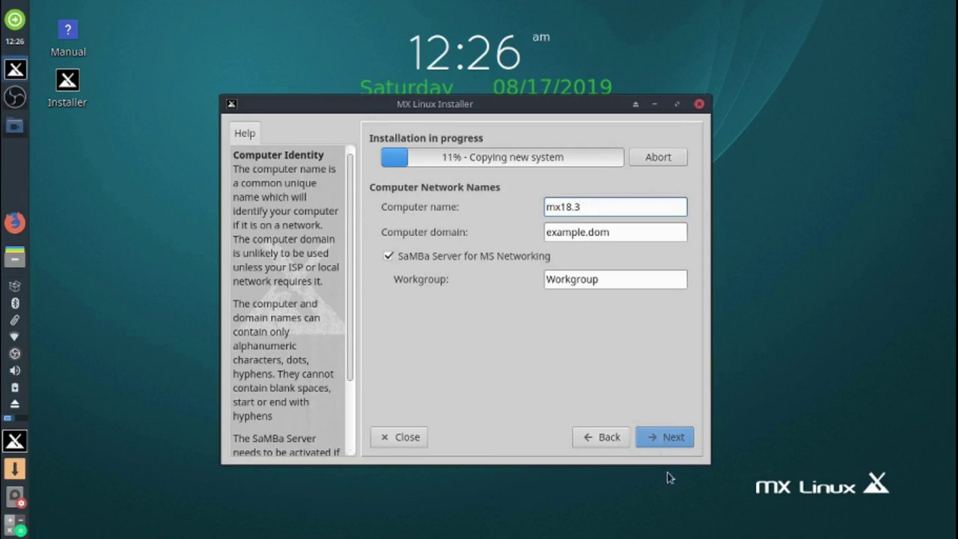
{"action": "left_click", "coordinate": [674, 437]}
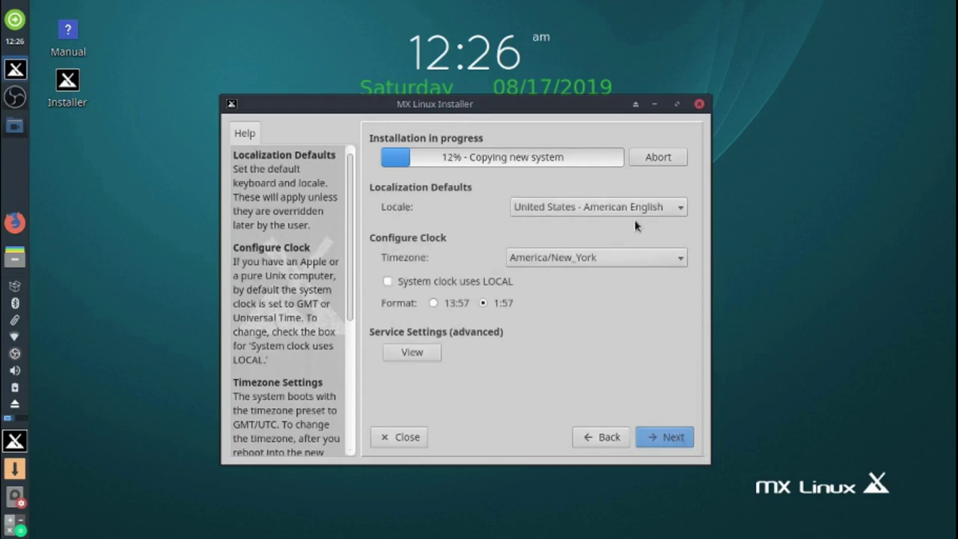
- Set the locale to Россия - русский and switch the clock to 24-hour format
{"action": "left_click", "coordinate": [683, 209]}
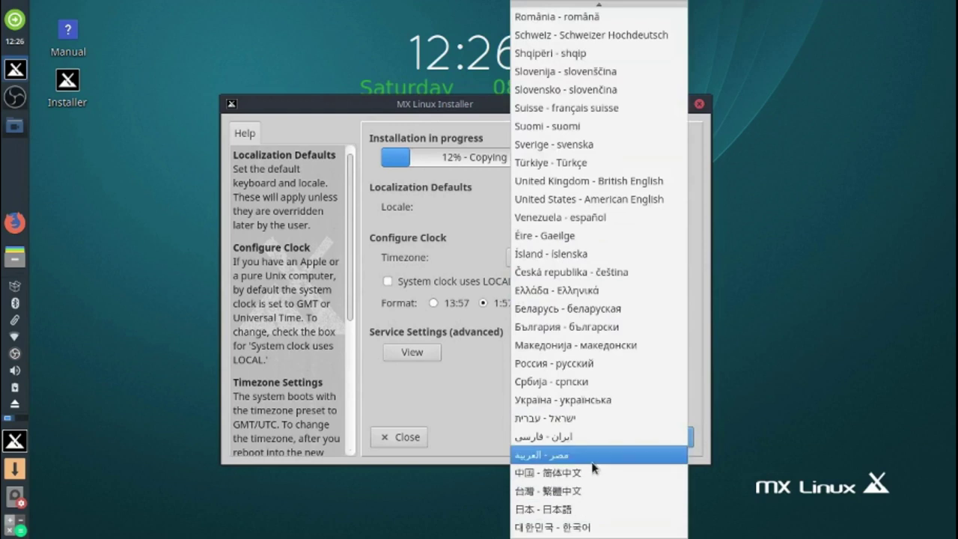
{"action": "left_click", "coordinate": [588, 364]}
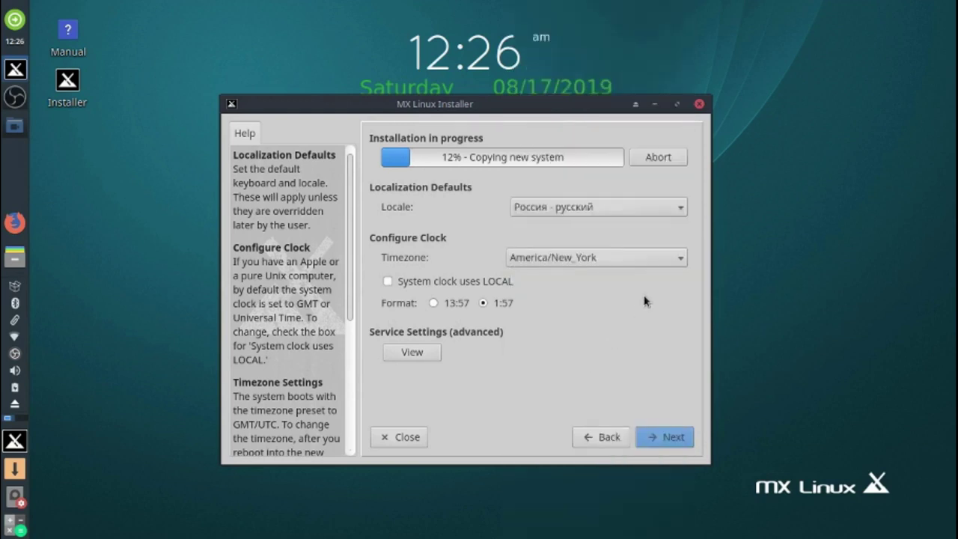
{"action": "left_click", "coordinate": [434, 304]}
- Choose Europe/London as the timezone and continue to the user account page
{"action": "left_click", "coordinate": [676, 258]}
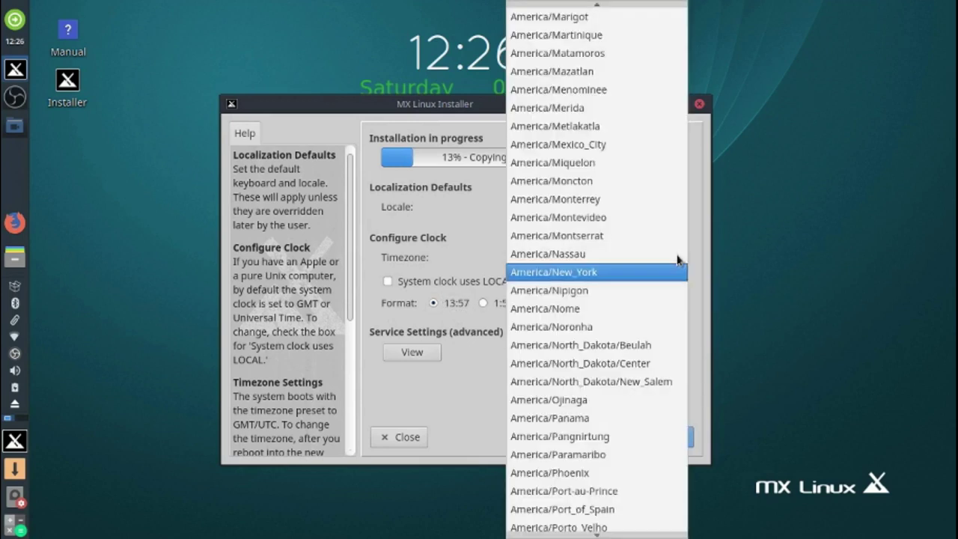
{"action": "scroll", "coordinate": [584, 509], "scroll_direction": "down", "scroll_amount": 3}
{"action": "scroll", "coordinate": [599, 535], "scroll_direction": "down", "scroll_amount": 7}
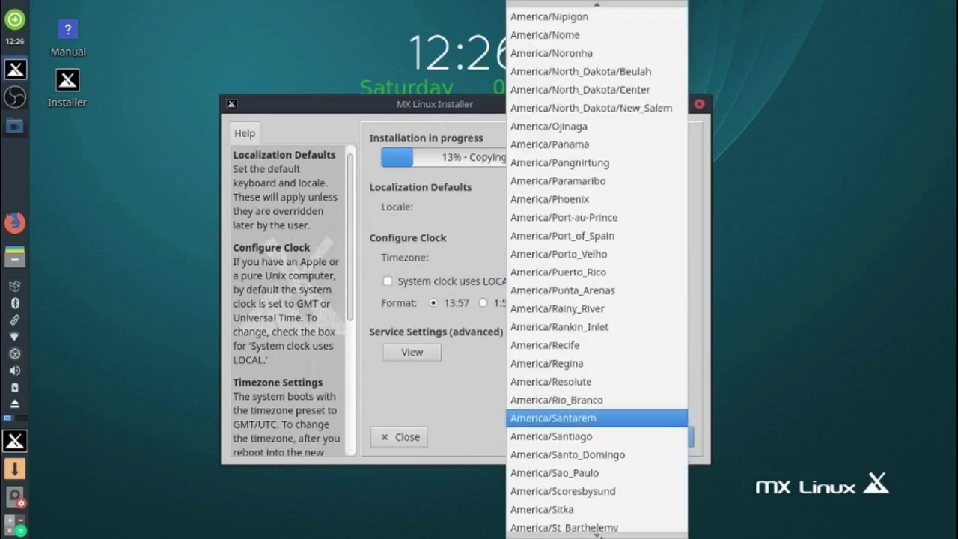
{"action": "scroll", "coordinate": [598, 534], "scroll_direction": "down", "scroll_amount": 7}
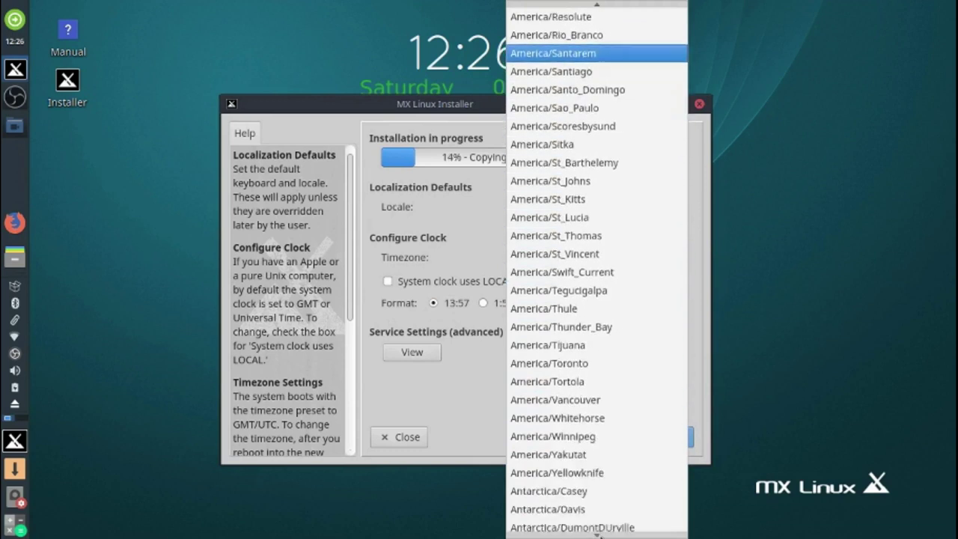
{"action": "scroll", "coordinate": [599, 534], "scroll_direction": "down", "scroll_amount": 7}
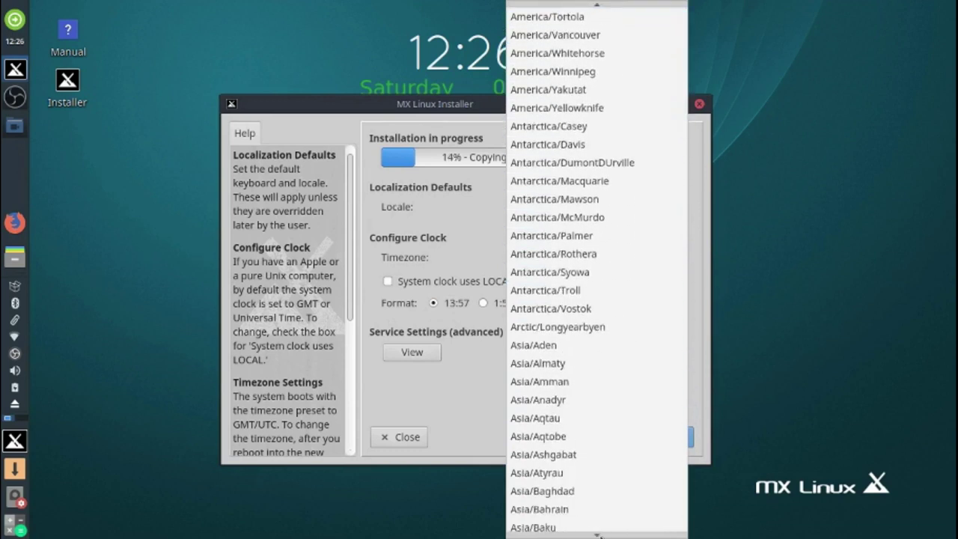
{"action": "scroll", "coordinate": [599, 534], "scroll_direction": "down", "scroll_amount": 2}
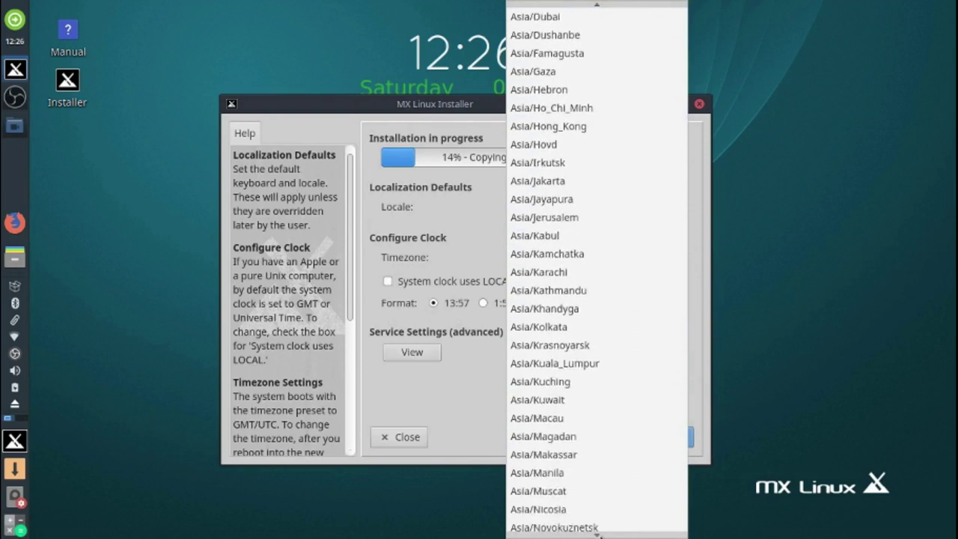
{"action": "scroll", "coordinate": [598, 534], "scroll_direction": "down", "scroll_amount": 7}
{"action": "scroll", "coordinate": [598, 533], "scroll_direction": "down", "scroll_amount": 7}
{"action": "scroll", "coordinate": [599, 535], "scroll_direction": "down", "scroll_amount": 5}
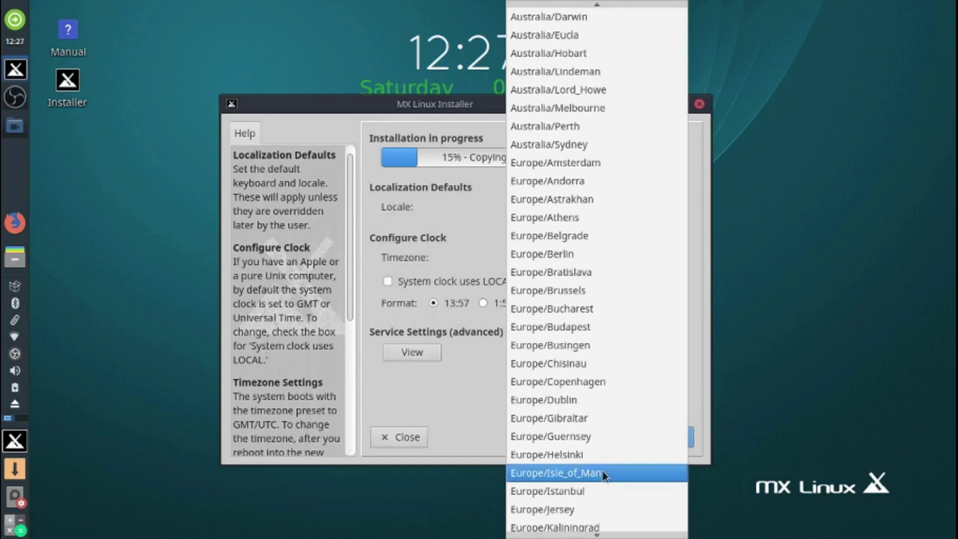
{"action": "scroll", "coordinate": [604, 475], "scroll_direction": "down", "scroll_amount": 8}
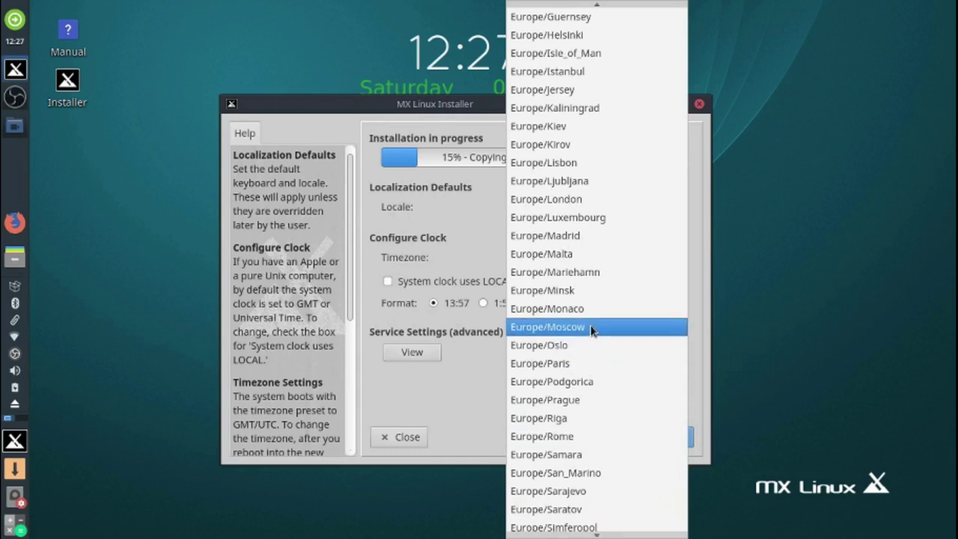
{"action": "left_click", "coordinate": [565, 200]}
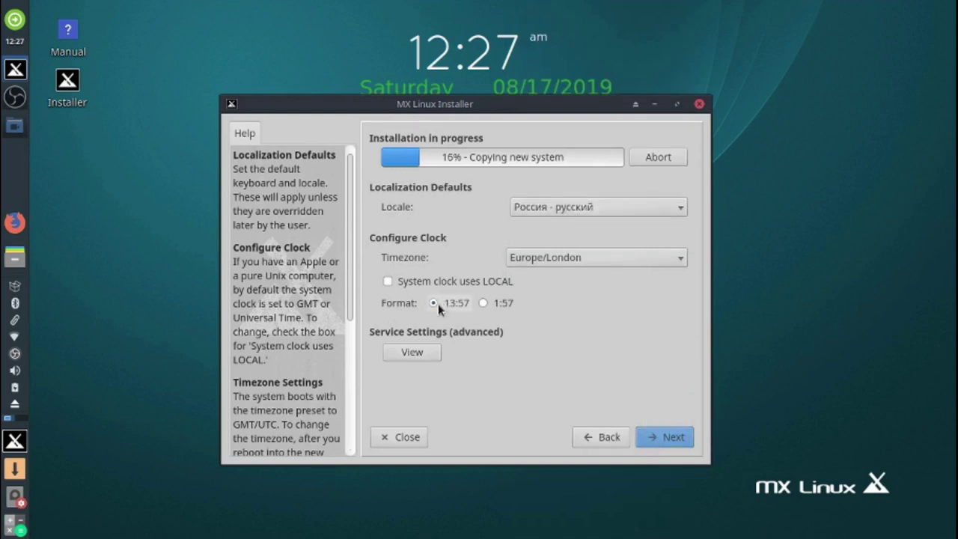
{"action": "left_click", "coordinate": [672, 440]}
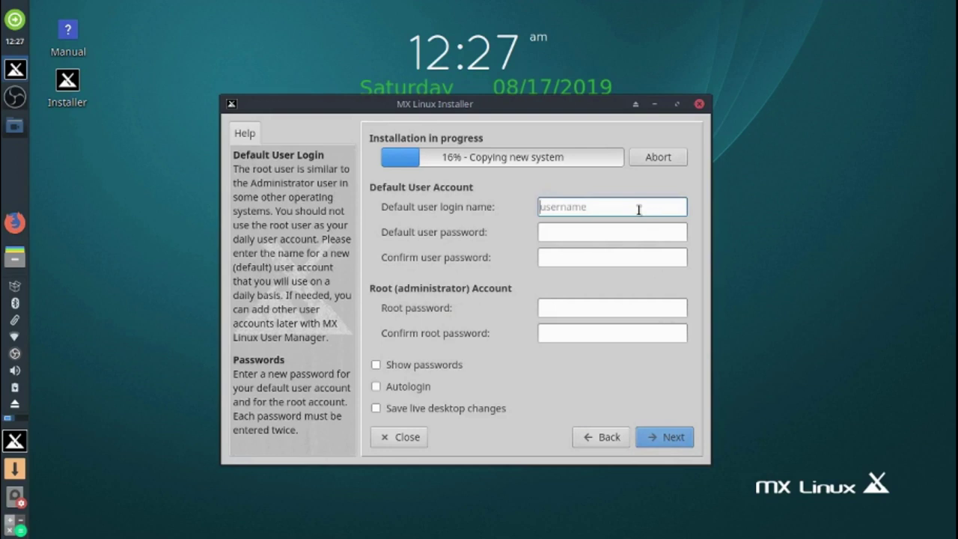
- Enter the default user's login name and type and confirm the user password
{"action": "type", "text": "user"}
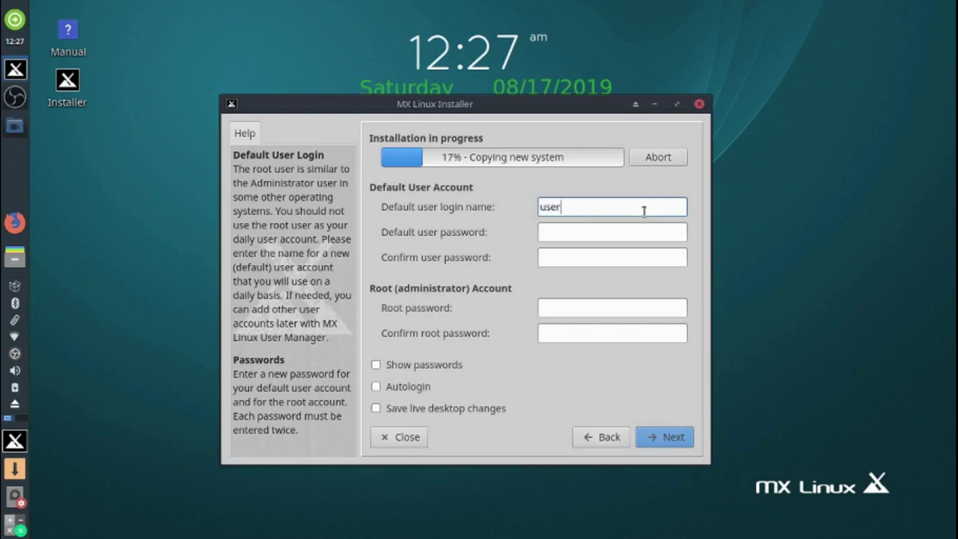
{"action": "left_click", "coordinate": [624, 236]}
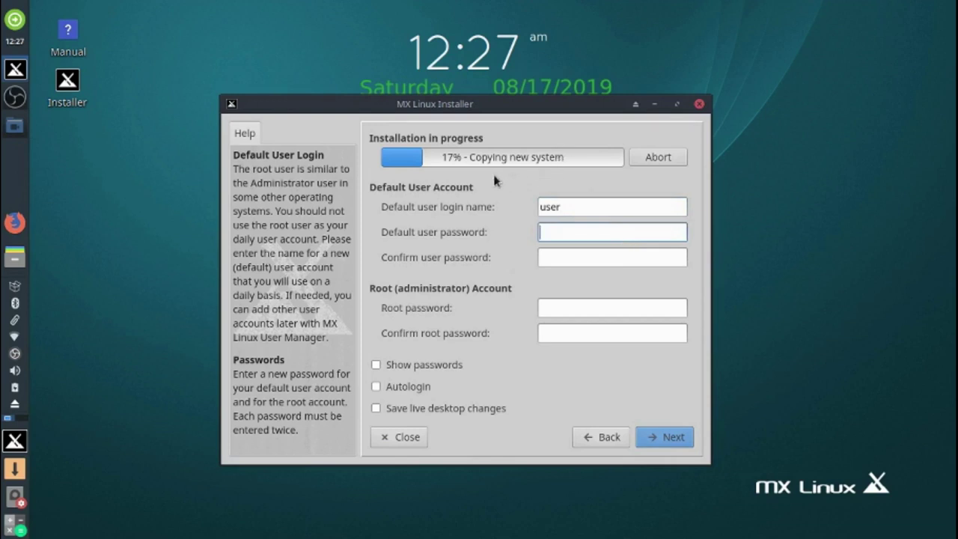
{"action": "type", "text": "us"}
{"action": "left_click", "coordinate": [554, 256]}
{"action": "type", "text": "us"}
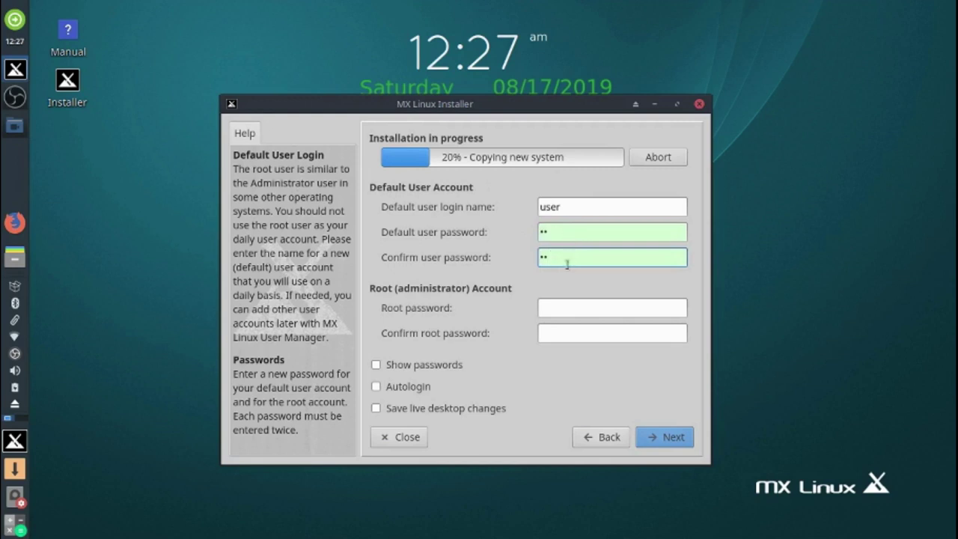
- Type and confirm the root password, enable Autologin, and continue
{"action": "left_click", "coordinate": [579, 307]}
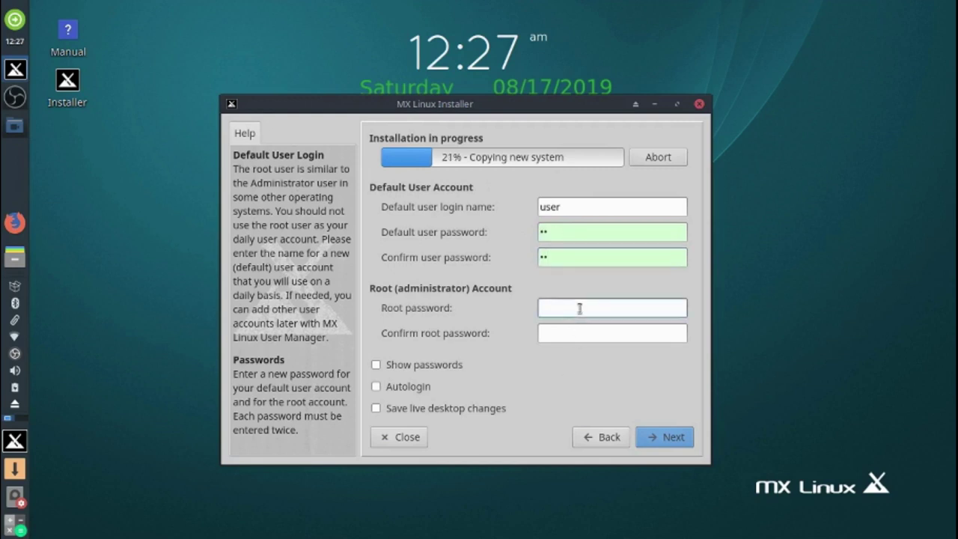
{"action": "type", "text": "ro"}
{"action": "left_click", "coordinate": [561, 332]}
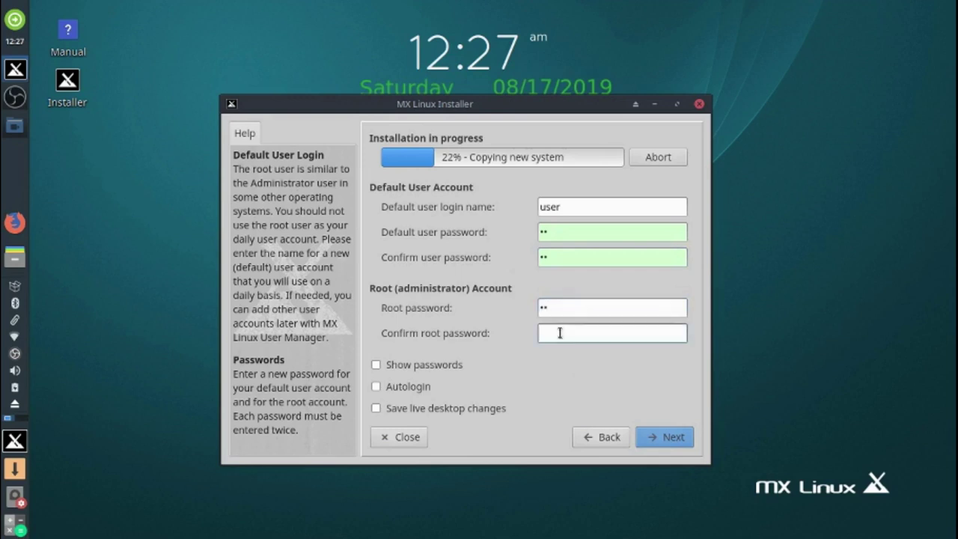
{"action": "type", "text": "ro"}
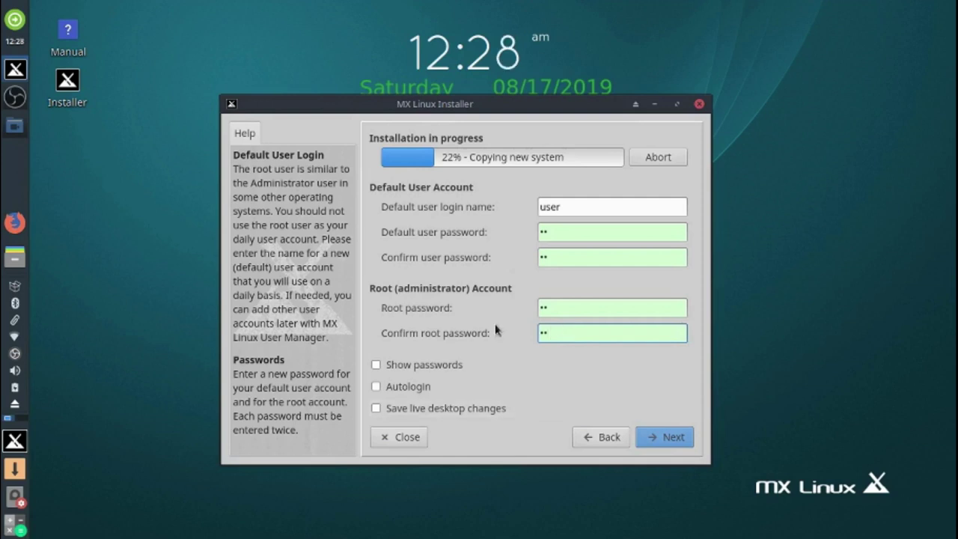
{"action": "left_click", "coordinate": [376, 386]}
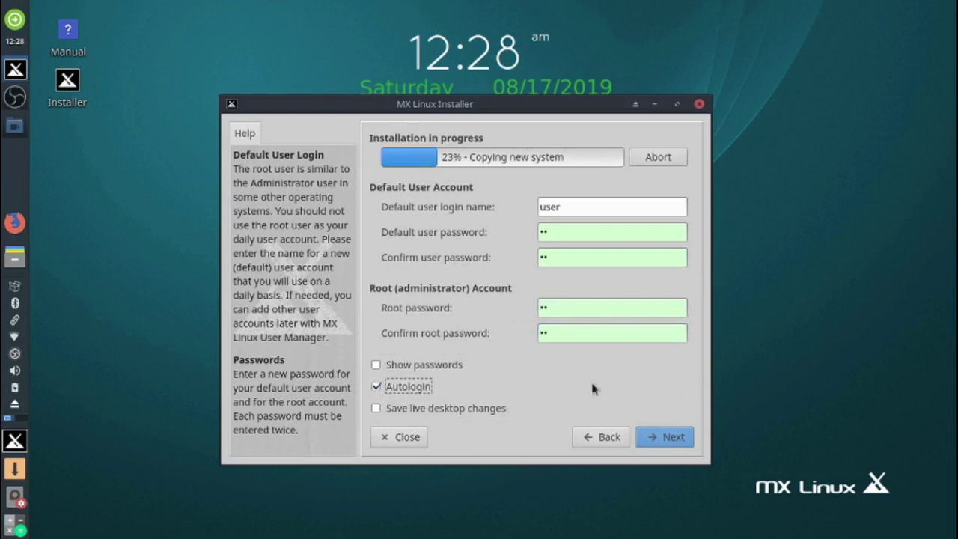
{"action": "left_click", "coordinate": [673, 442]}
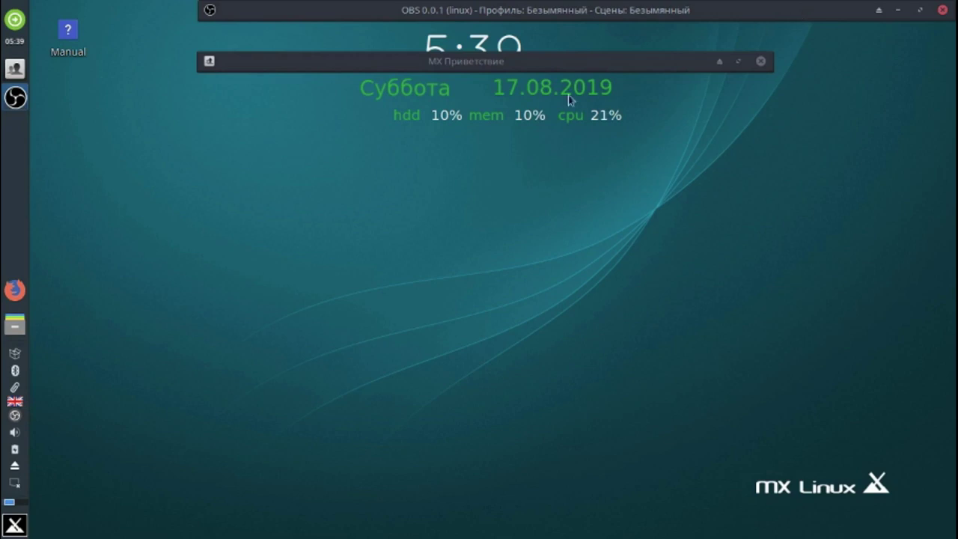
- Switch the side panel to Горизонтальная mode with a 50 px row height and close Panel Preferences
{"action": "right_click", "coordinate": [18, 161]}
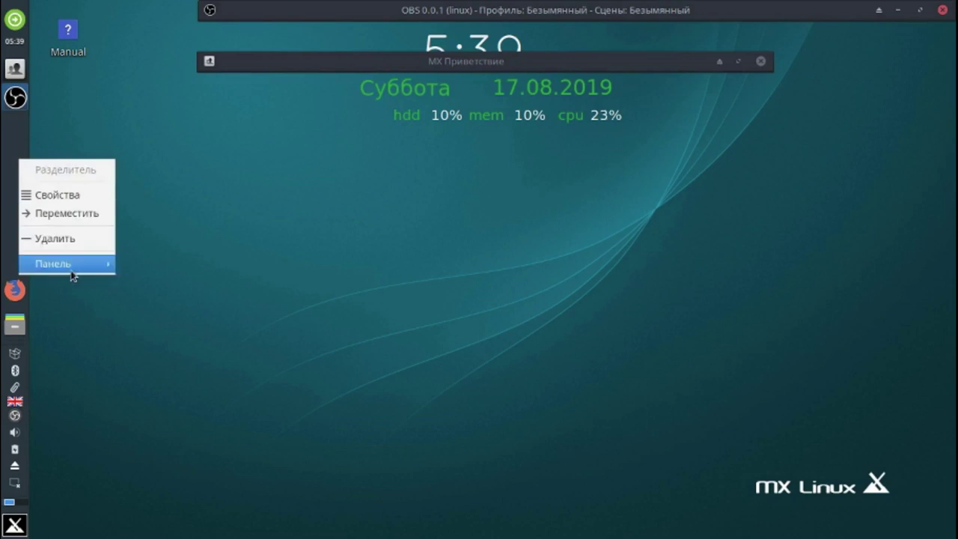
{"action": "mouse_move", "coordinate": [78, 271]}
{"action": "left_click", "coordinate": [192, 283]}
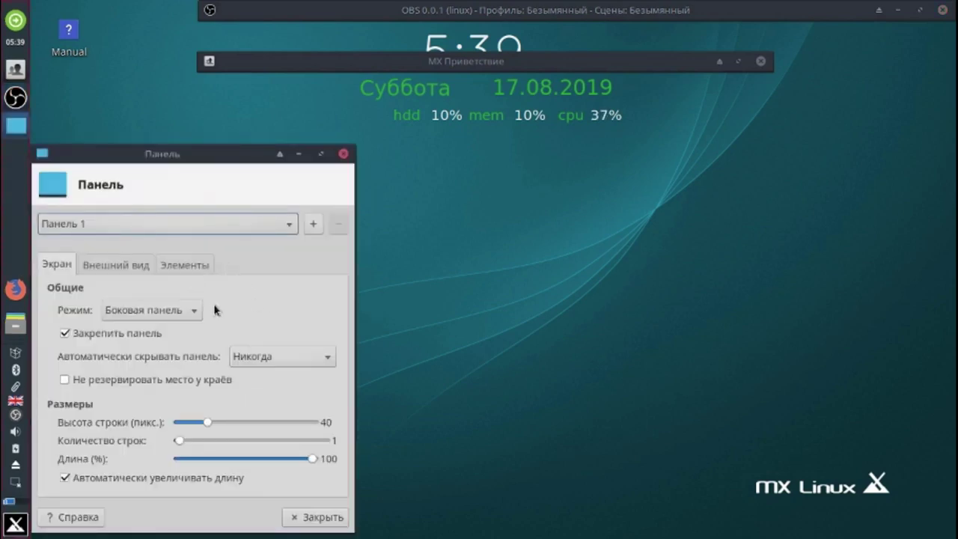
{"action": "left_click", "coordinate": [194, 314]}
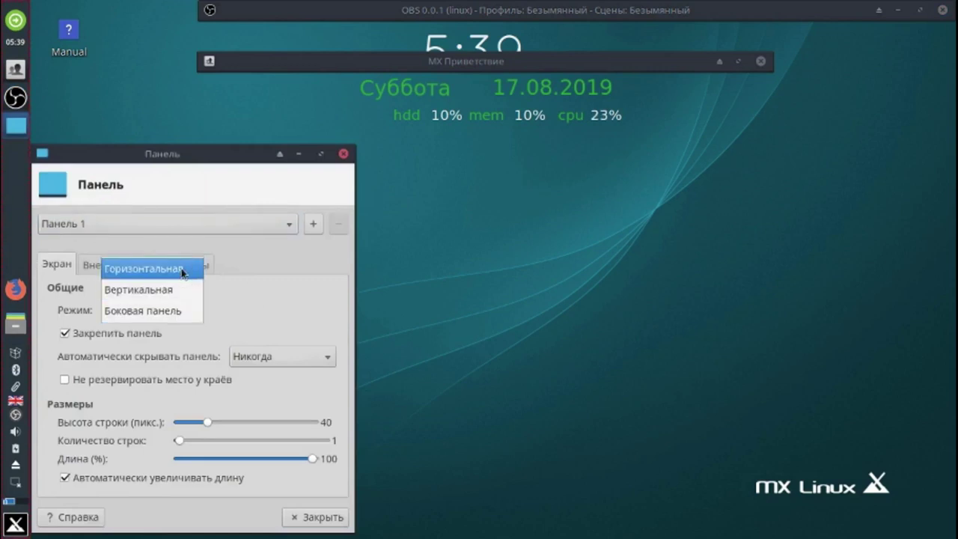
{"action": "left_click", "coordinate": [181, 269]}
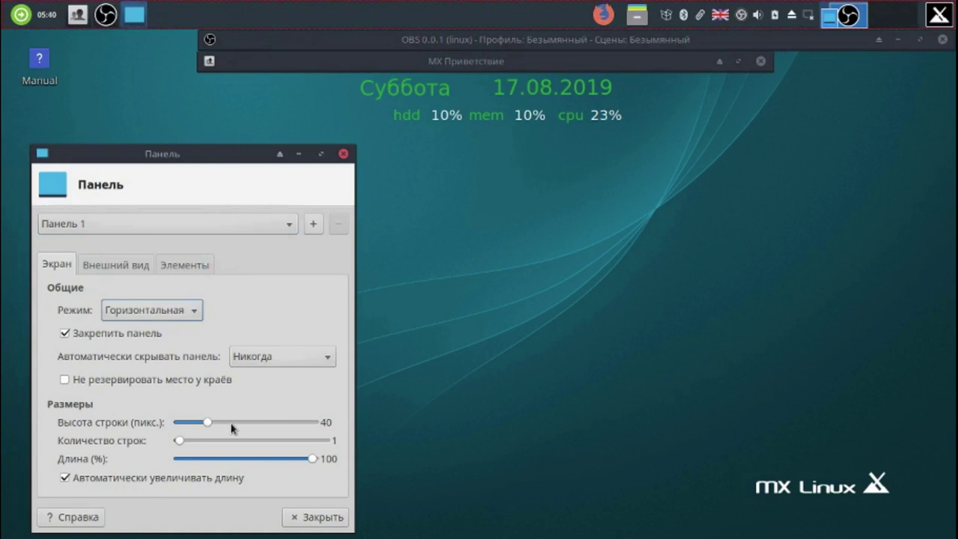
{"action": "left_click_drag", "start_coordinate": [223, 425], "coordinate": [215, 424]}
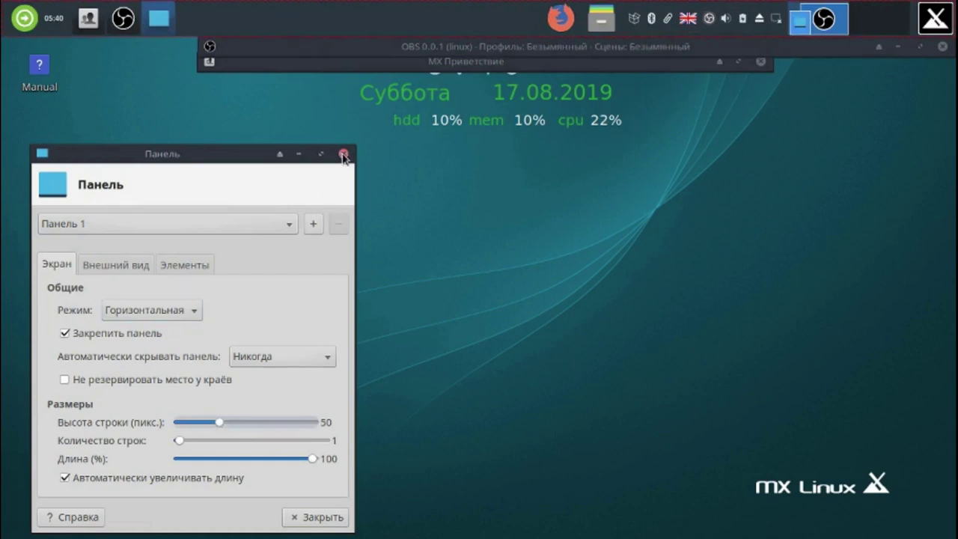
{"action": "left_click", "coordinate": [343, 154]}
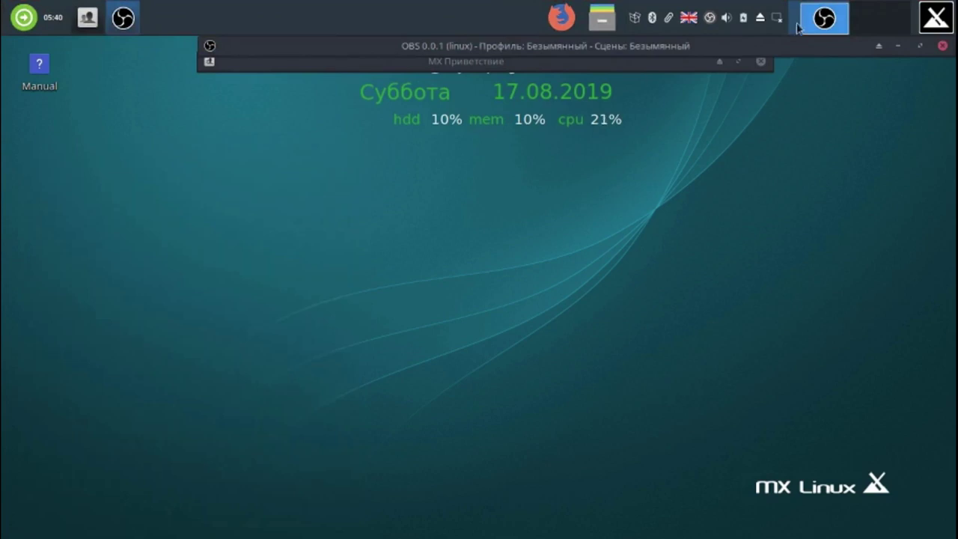
- Unshade the MX Приветствие window and close it, leaving the OBS window rolled up
{"action": "left_click", "coordinate": [876, 46]}
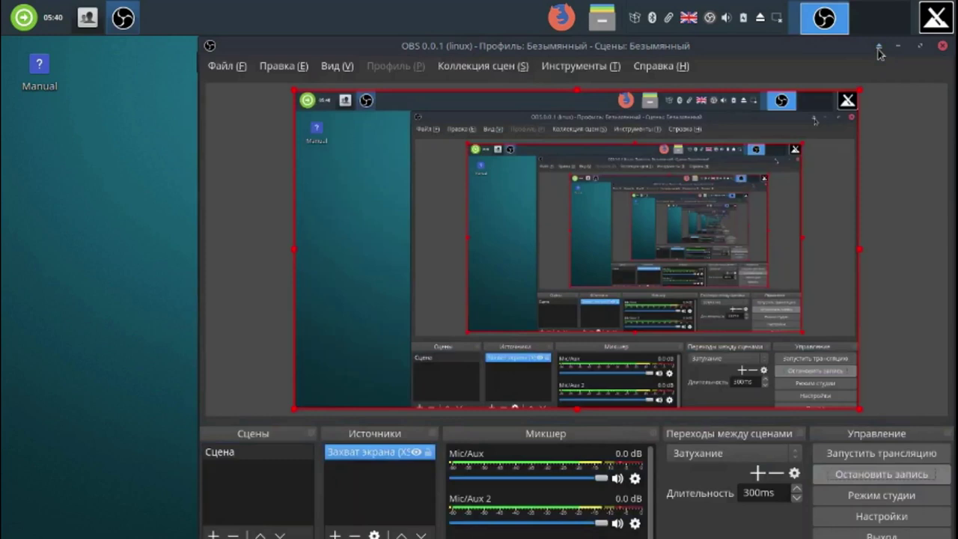
{"action": "left_click", "coordinate": [870, 47]}
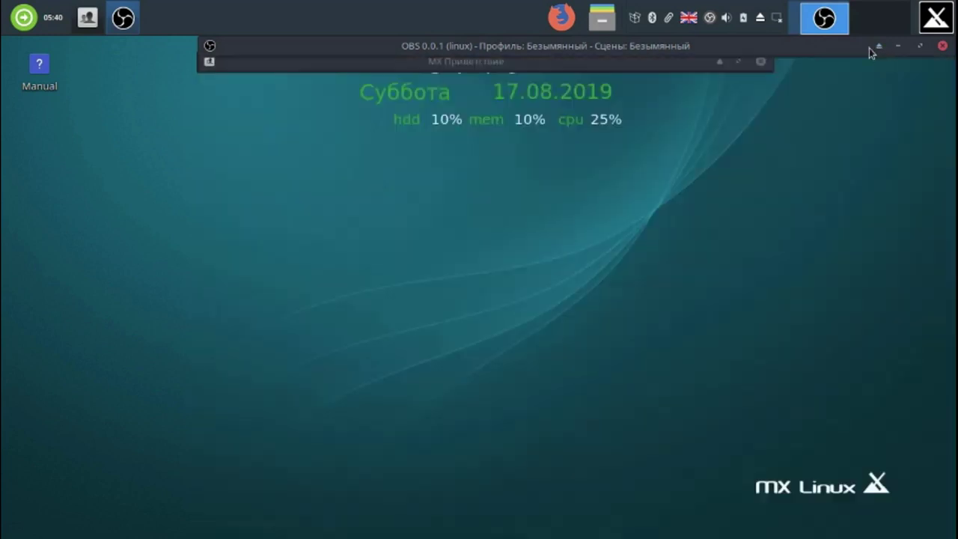
{"action": "left_click", "coordinate": [718, 63]}
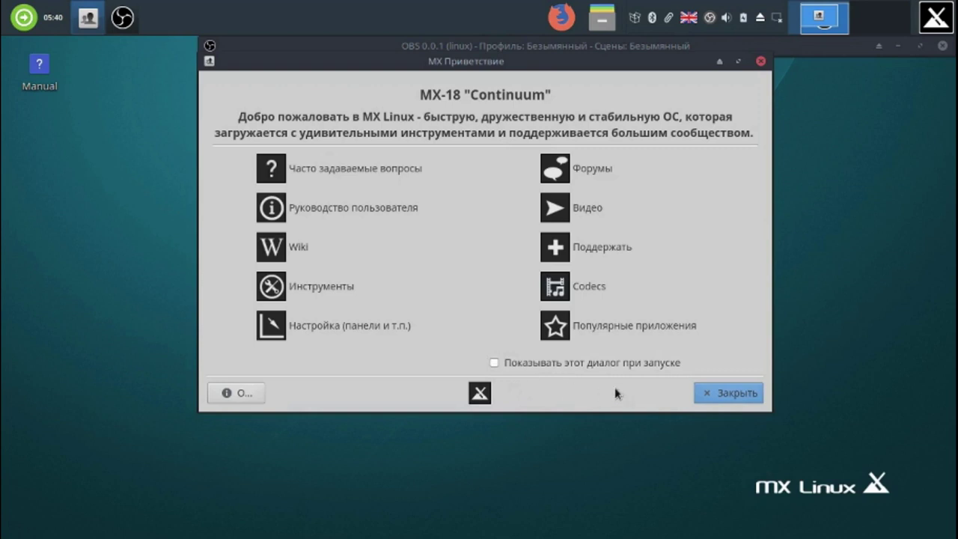
{"action": "left_click", "coordinate": [737, 394]}
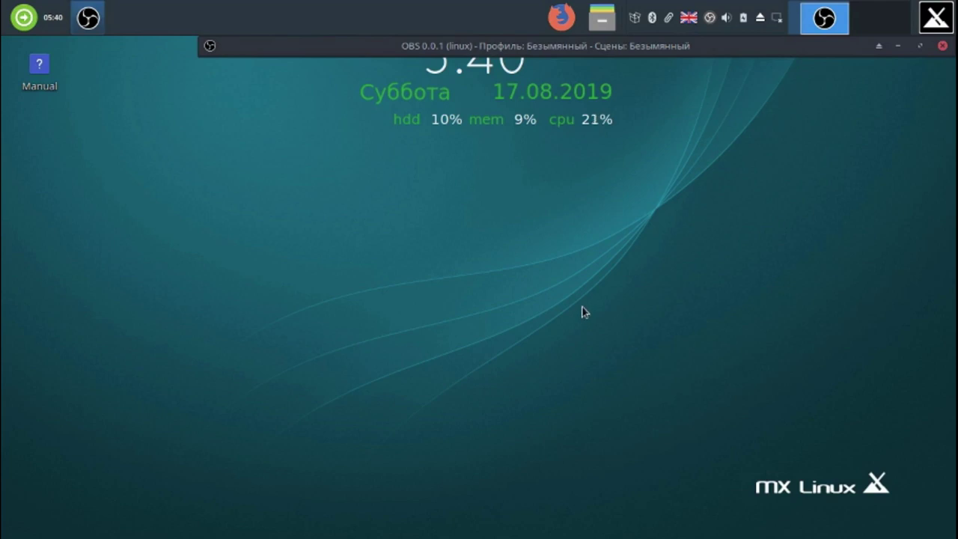
- Move the application menu to the left end of the panel
{"action": "right_click", "coordinate": [933, 21]}
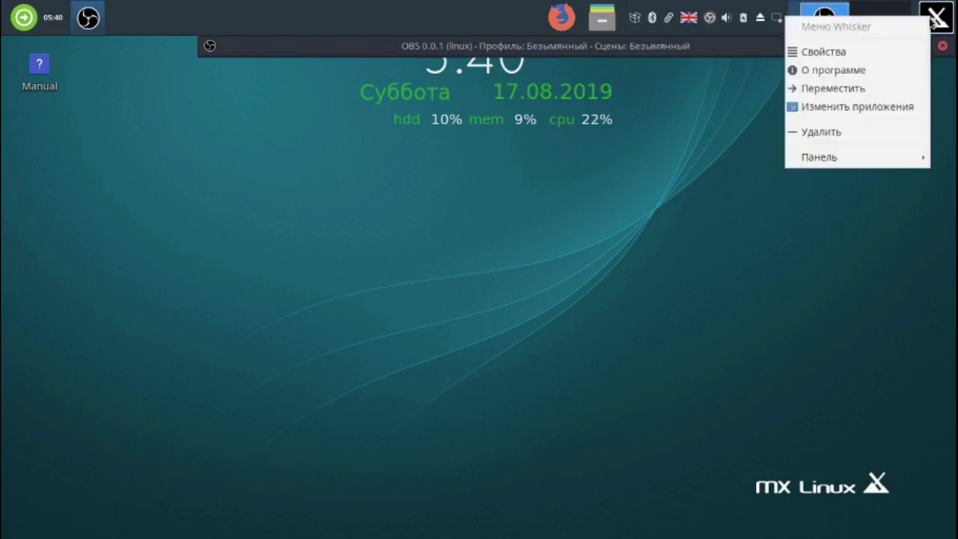
{"action": "left_click", "coordinate": [879, 86]}
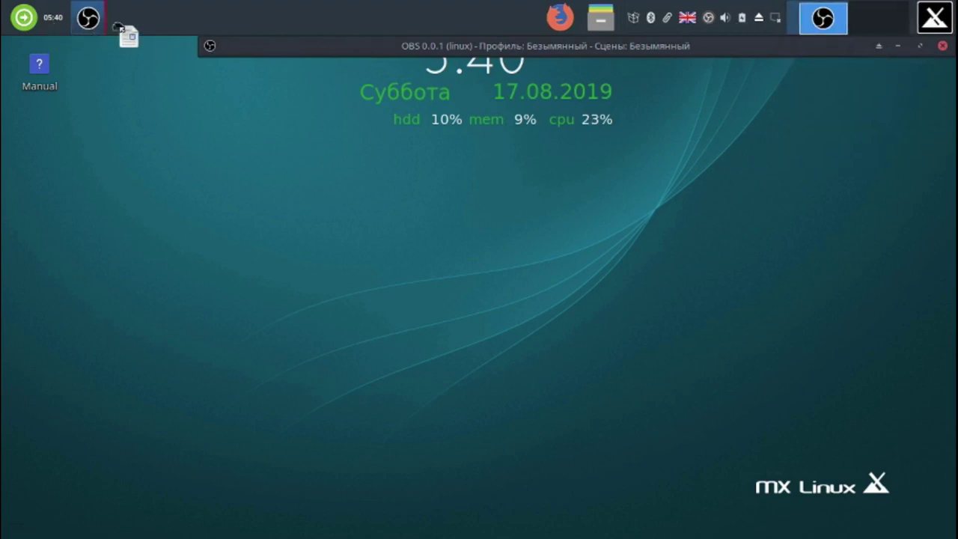
{"action": "left_click", "coordinate": [6, 23]}
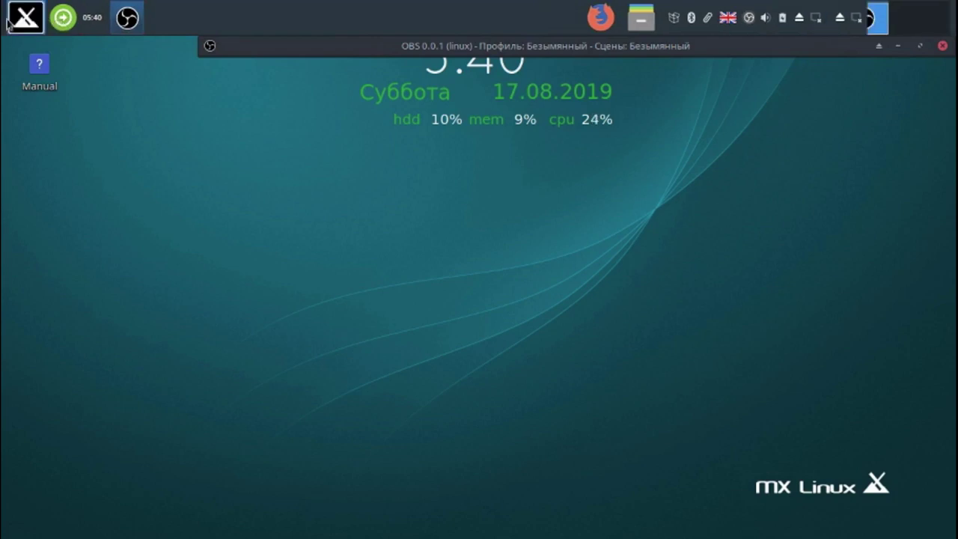
- Move the updater and the clock to the panel's right end
{"action": "right_click", "coordinate": [67, 22]}
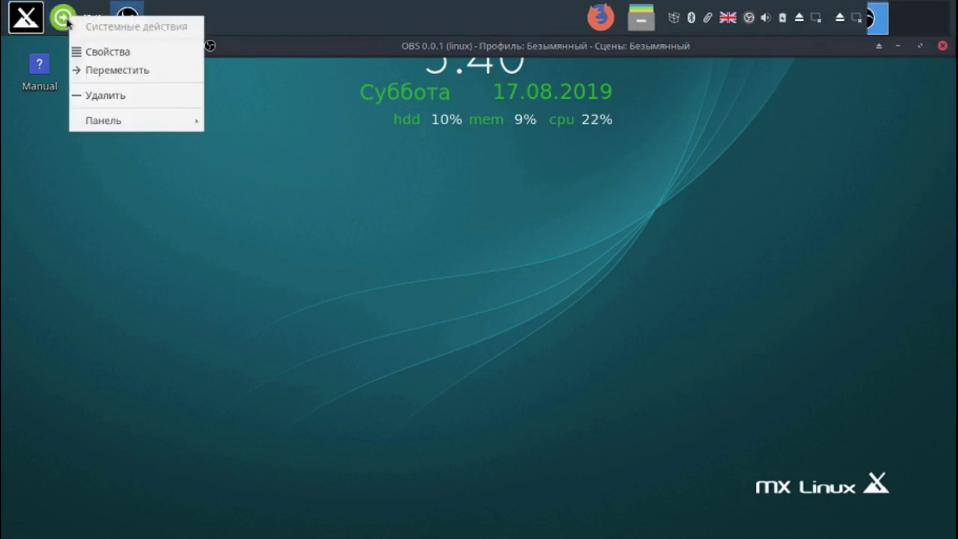
{"action": "left_click", "coordinate": [92, 68]}
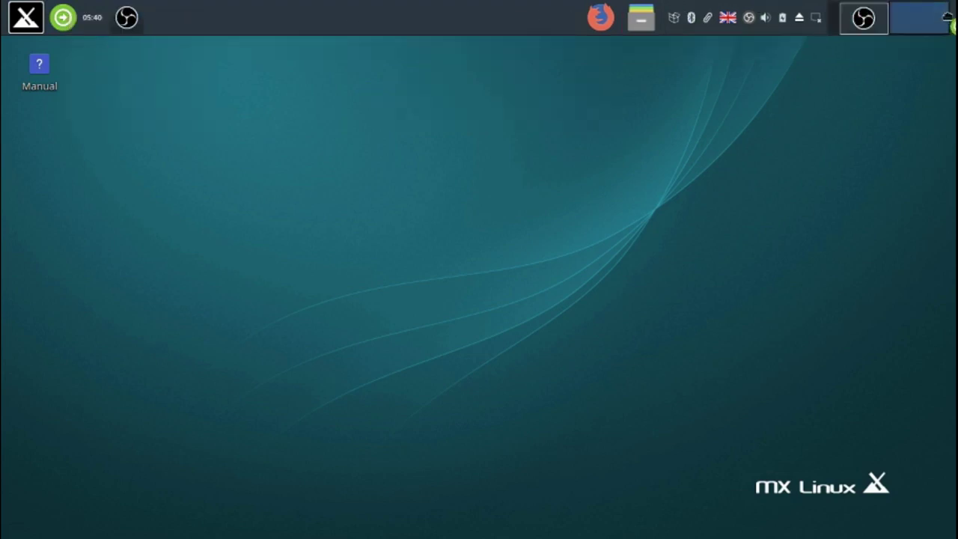
{"action": "left_click", "coordinate": [949, 24]}
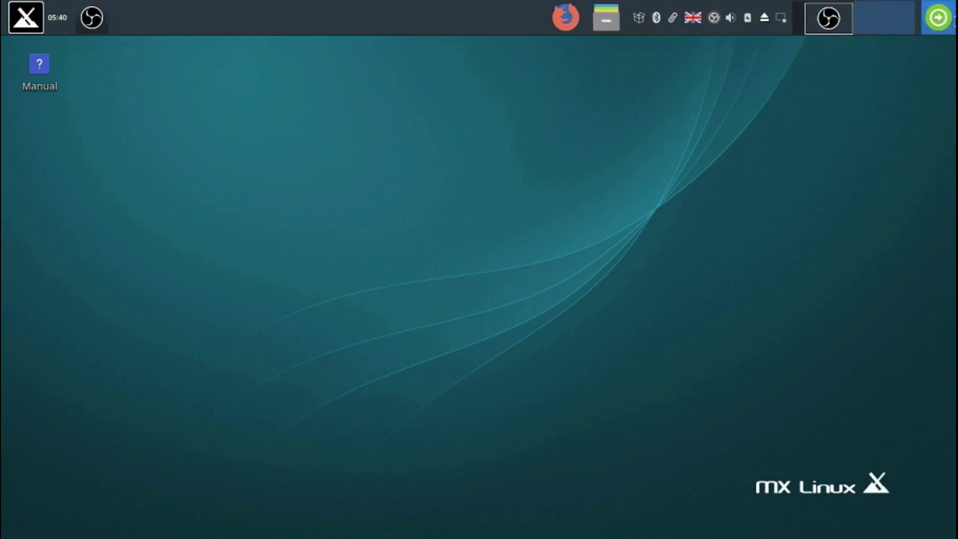
{"action": "right_click", "coordinate": [56, 26]}
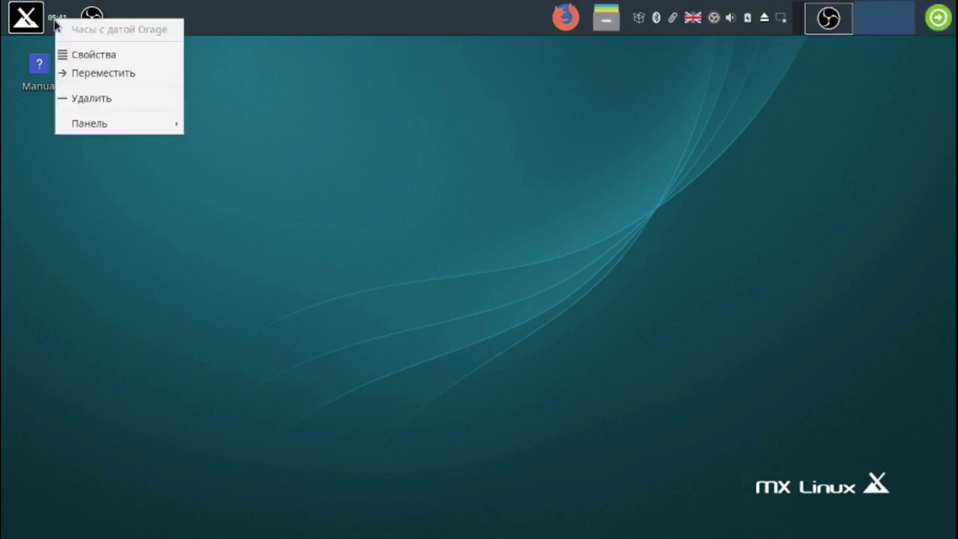
{"action": "left_click", "coordinate": [105, 74]}
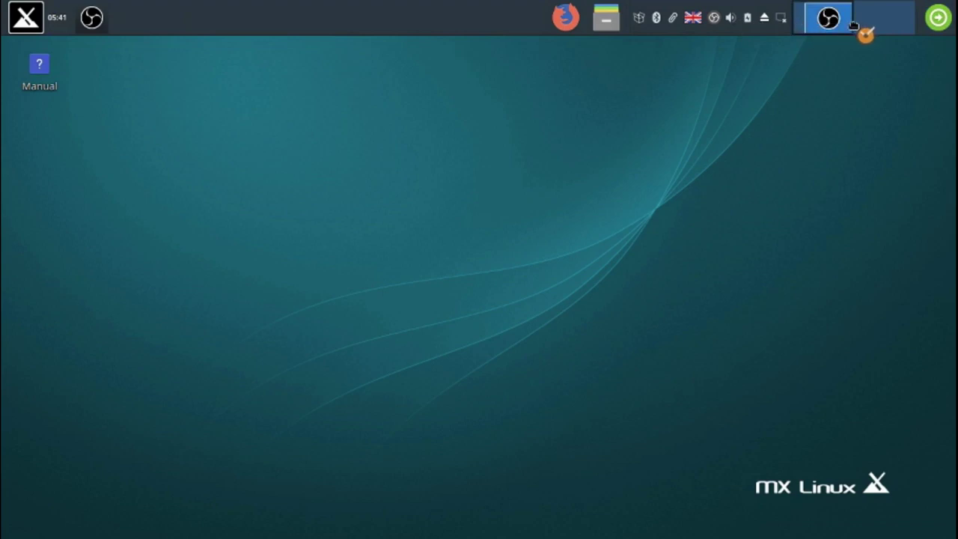
{"action": "left_click", "coordinate": [917, 17]}
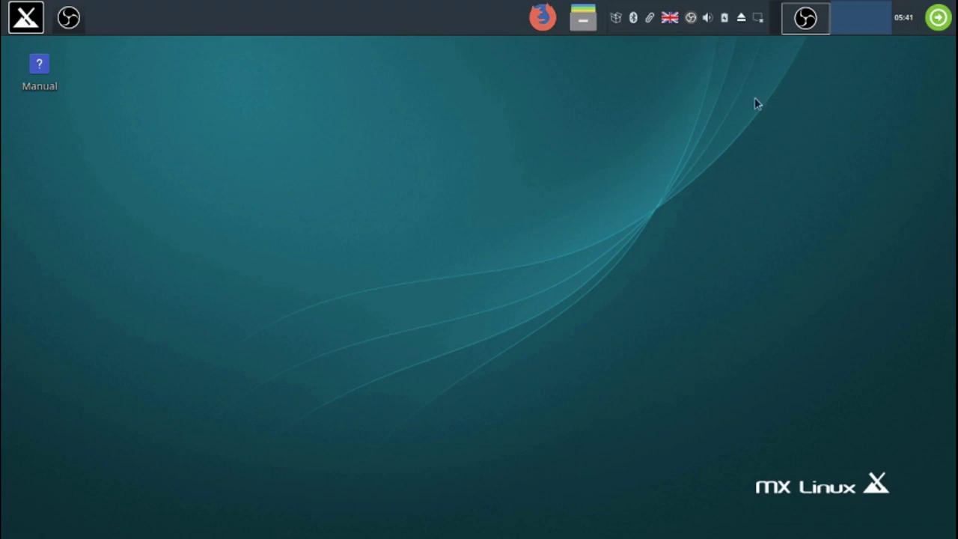
{"action": "left_click", "coordinate": [760, 22]}
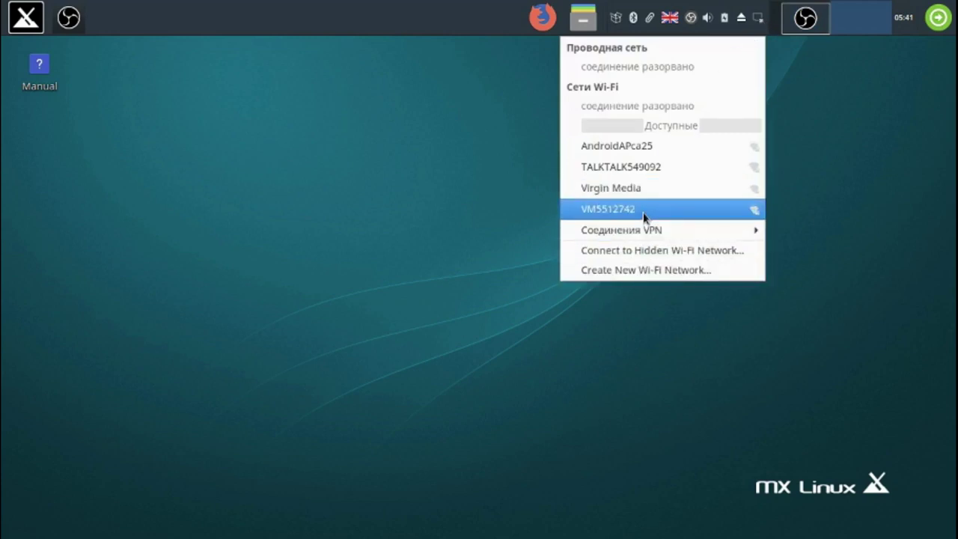
- Connect to the TalkTalk Wi-Fi network and dismiss the open menus and windows
{"action": "left_click", "coordinate": [647, 170]}
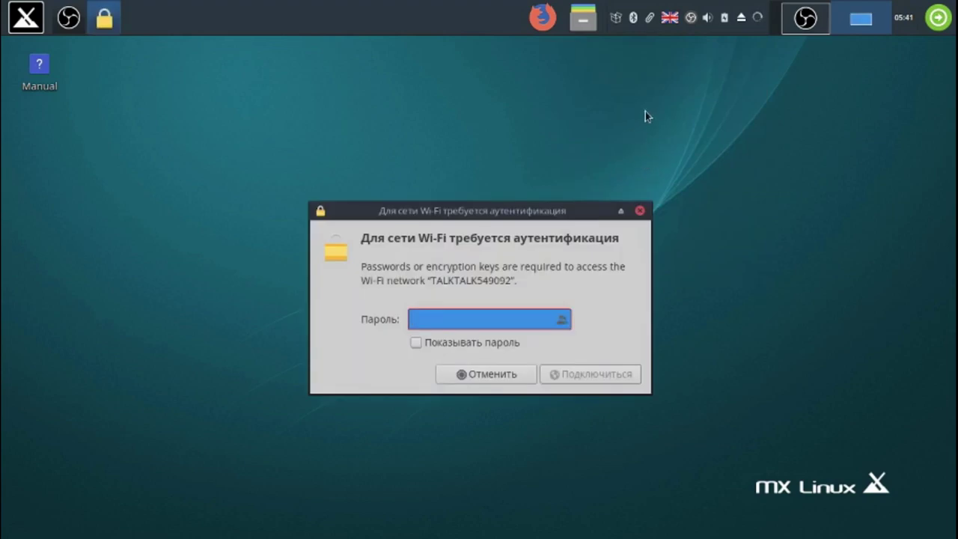
{"action": "right_click", "coordinate": [806, 19]}
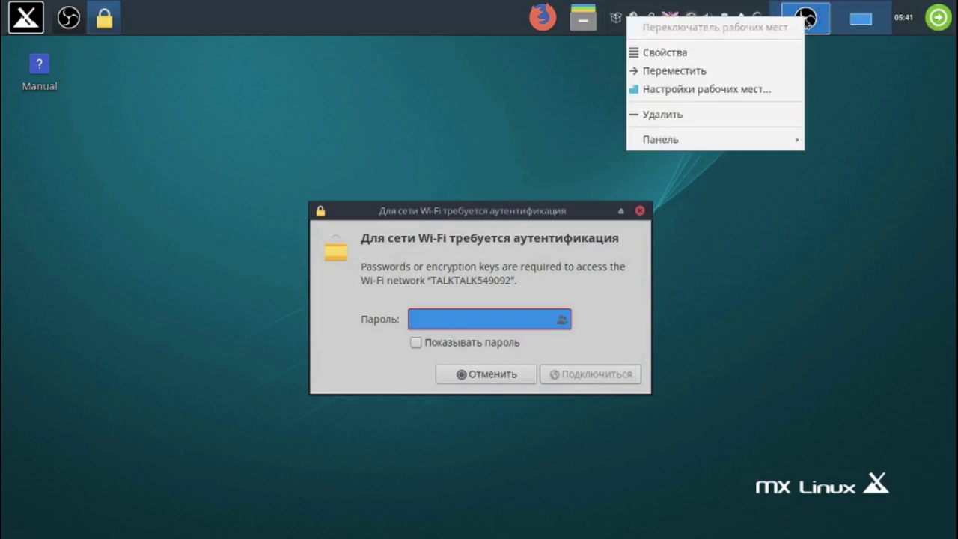
{"action": "left_click", "coordinate": [470, 39]}
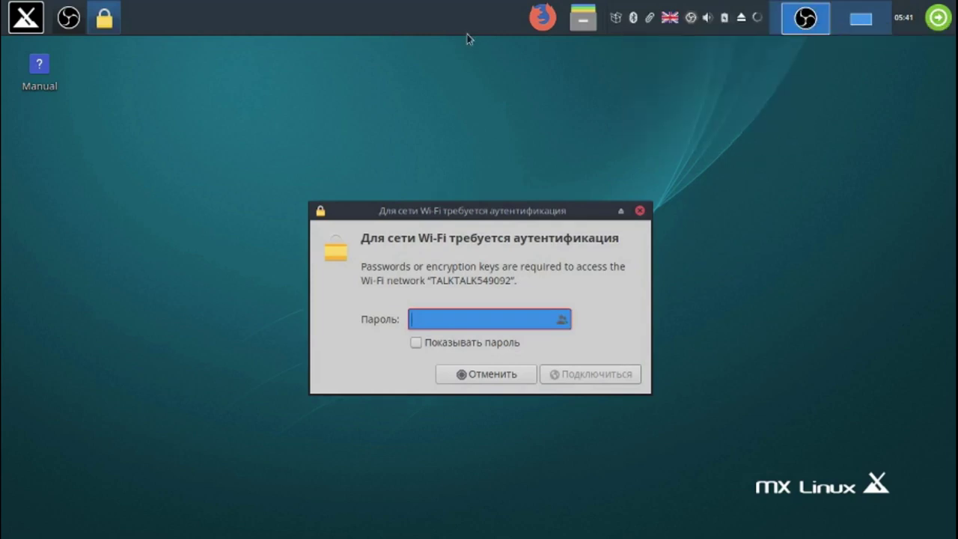
{"action": "left_click", "coordinate": [69, 21]}
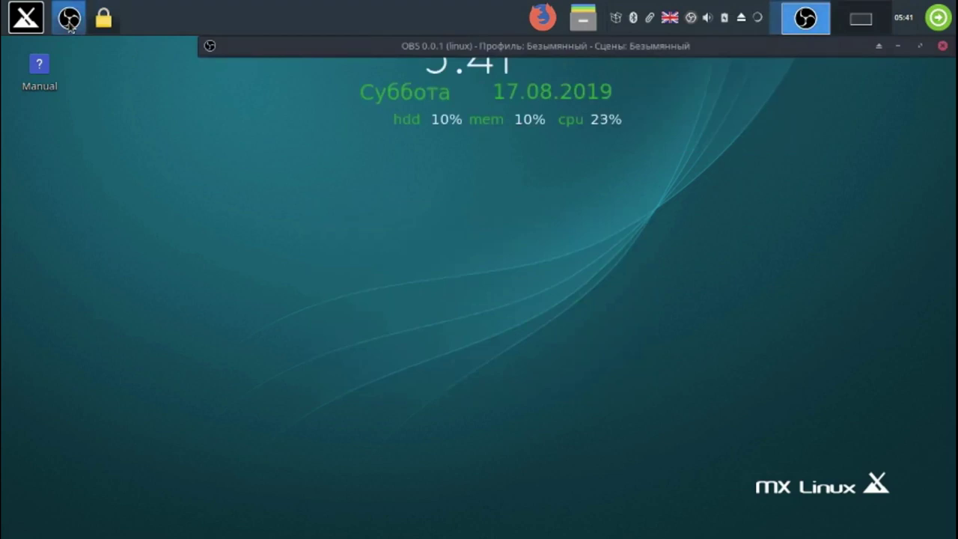
{"action": "left_click", "coordinate": [880, 47]}
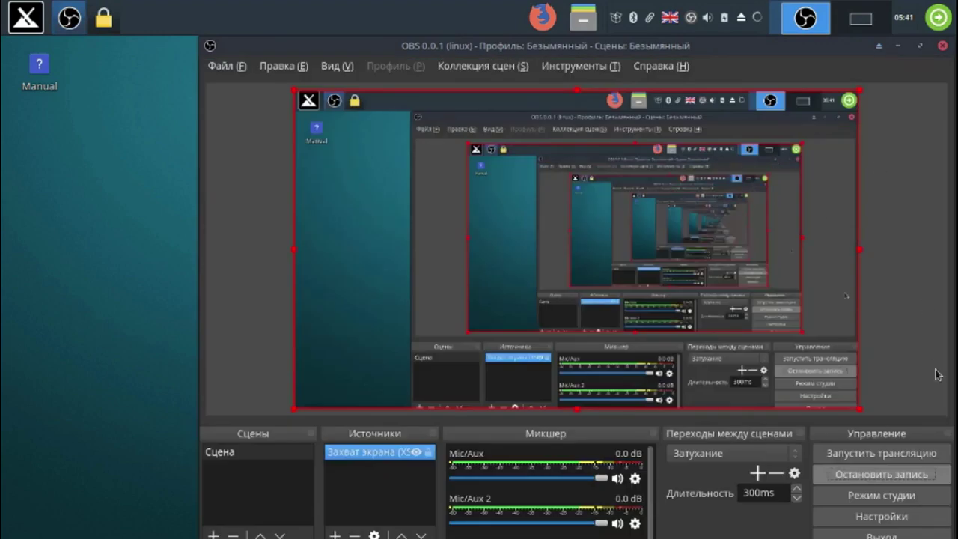
{"action": "left_click", "coordinate": [881, 474]}
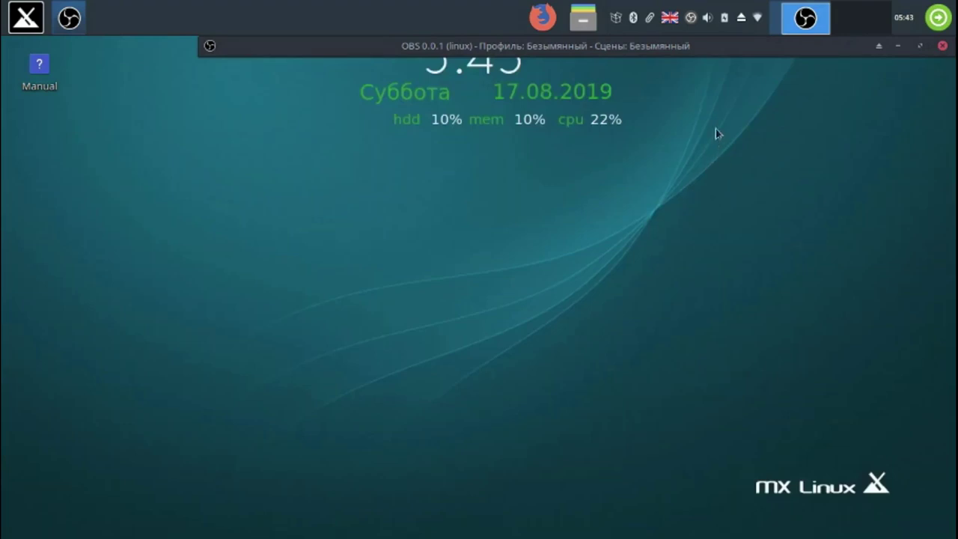
{"action": "mouse_move", "coordinate": [758, 21]}
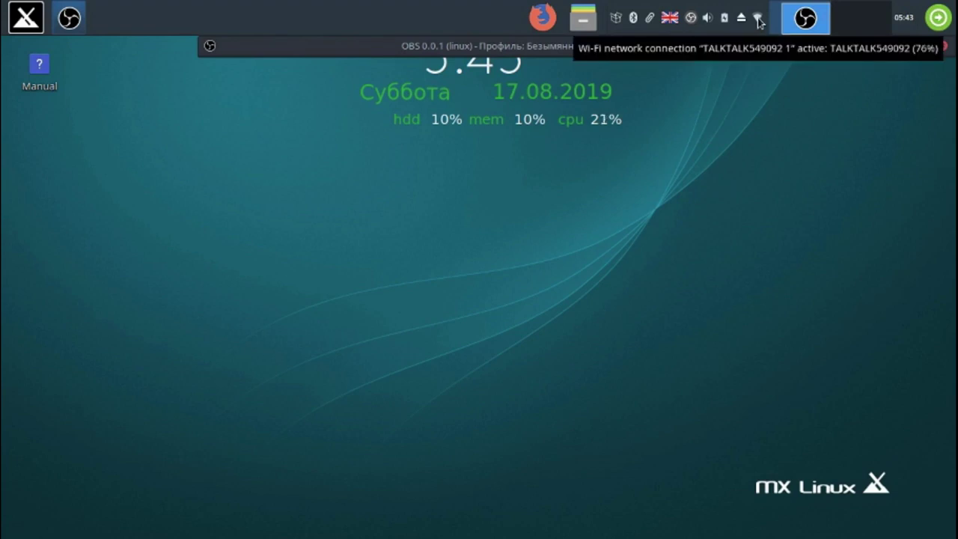
- Launch Firefox, browse the Privacy Notice pages, then quit, closing both tabs
{"action": "left_click", "coordinate": [543, 23]}
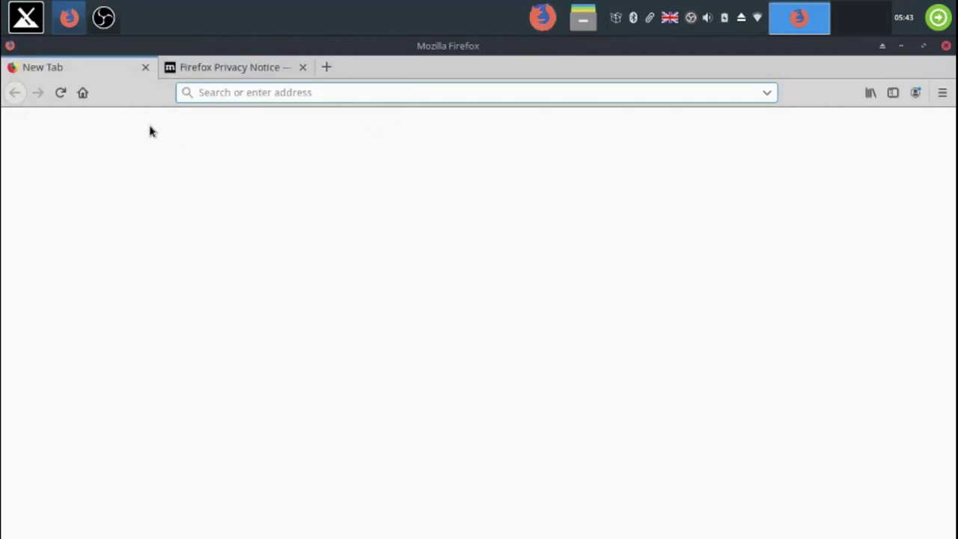
{"action": "left_click", "coordinate": [225, 69]}
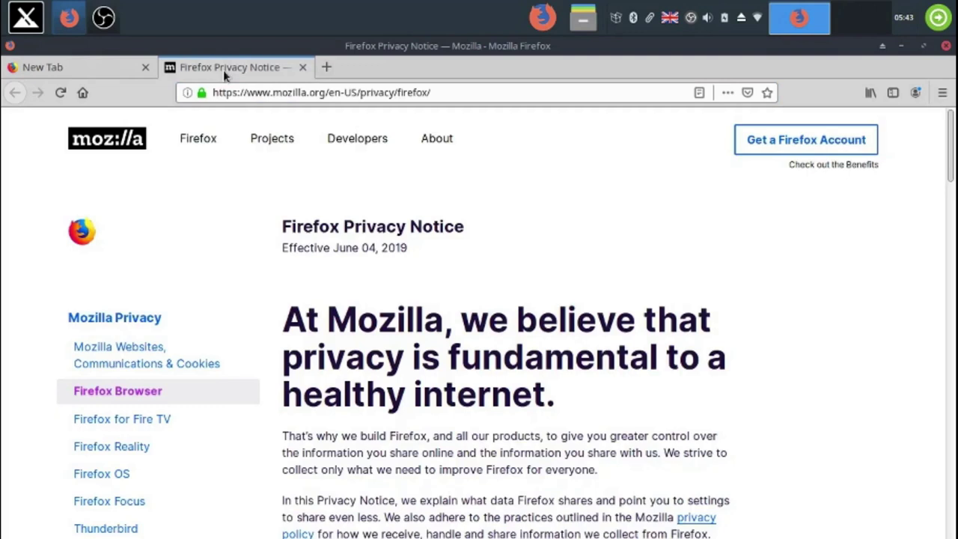
{"action": "left_click", "coordinate": [136, 357]}
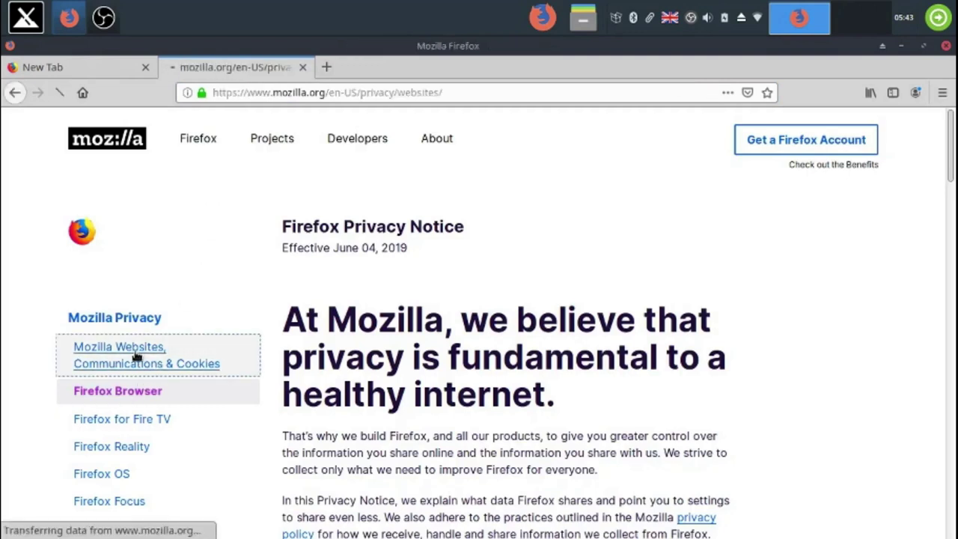
{"action": "left_click", "coordinate": [132, 396]}
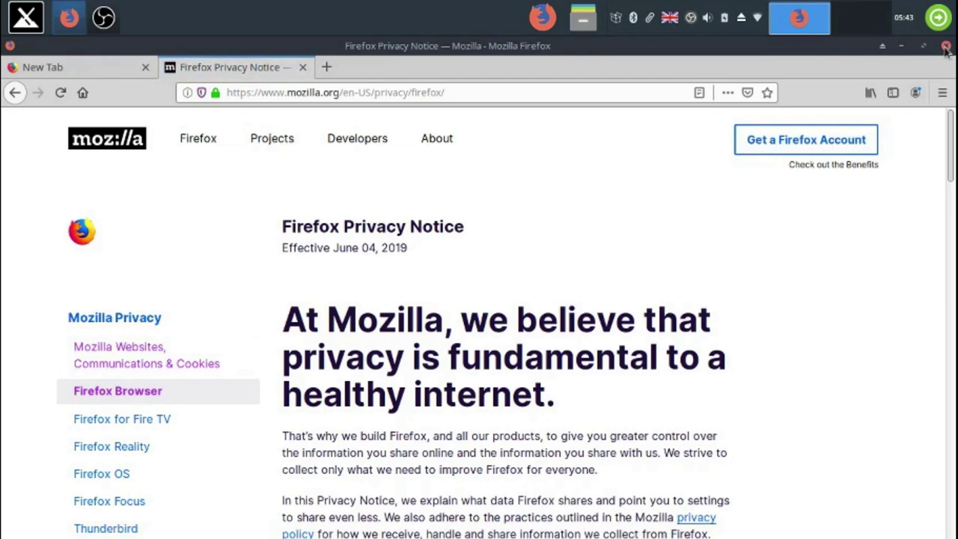
{"action": "left_click", "coordinate": [945, 46]}
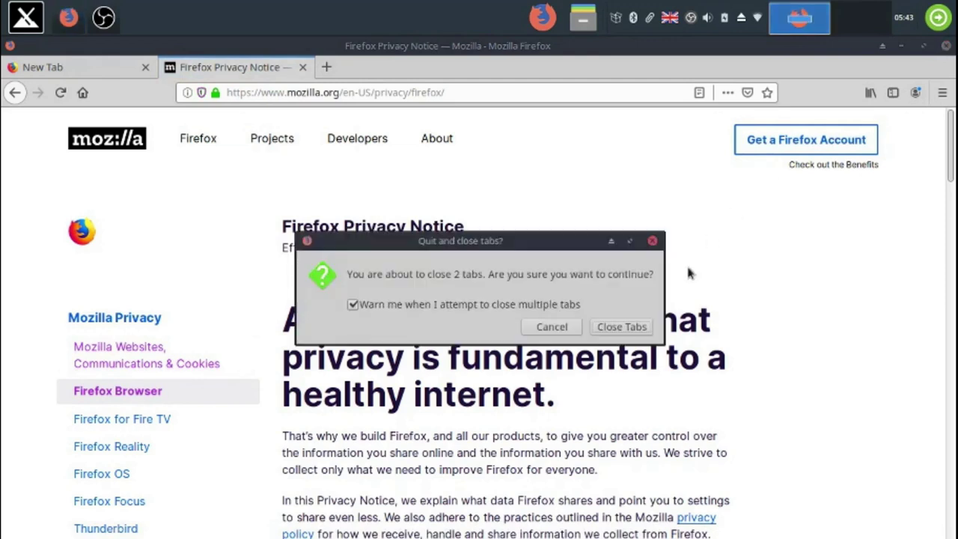
{"action": "left_click", "coordinate": [645, 327]}
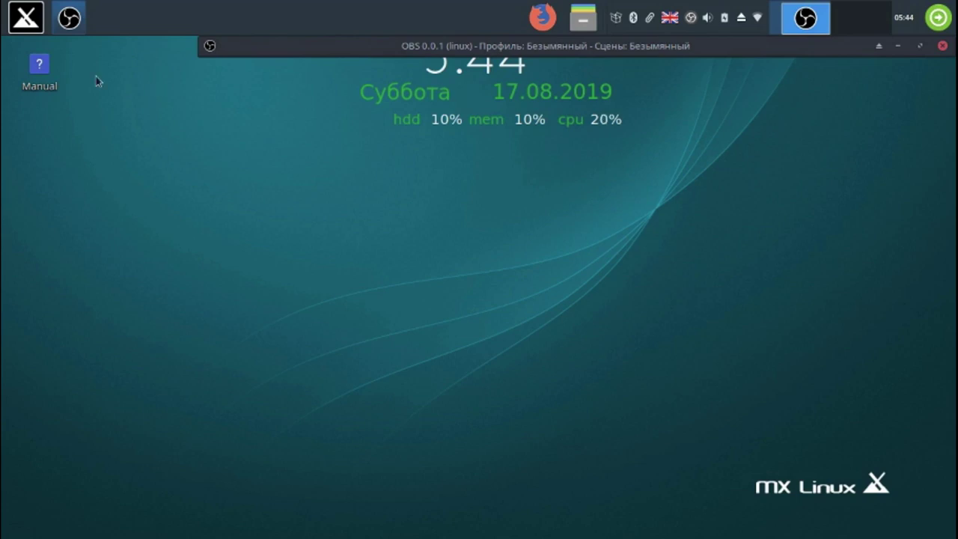
- Launch Conky Manager, uncheck the MX-Elementary_sys clock widget, then close the manager
{"action": "left_click", "coordinate": [28, 20]}
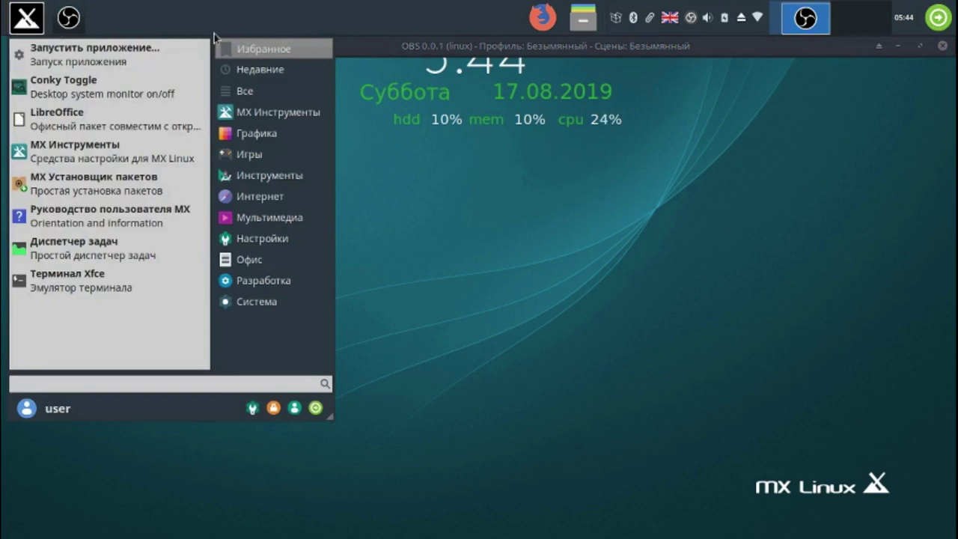
{"action": "mouse_move", "coordinate": [283, 97]}
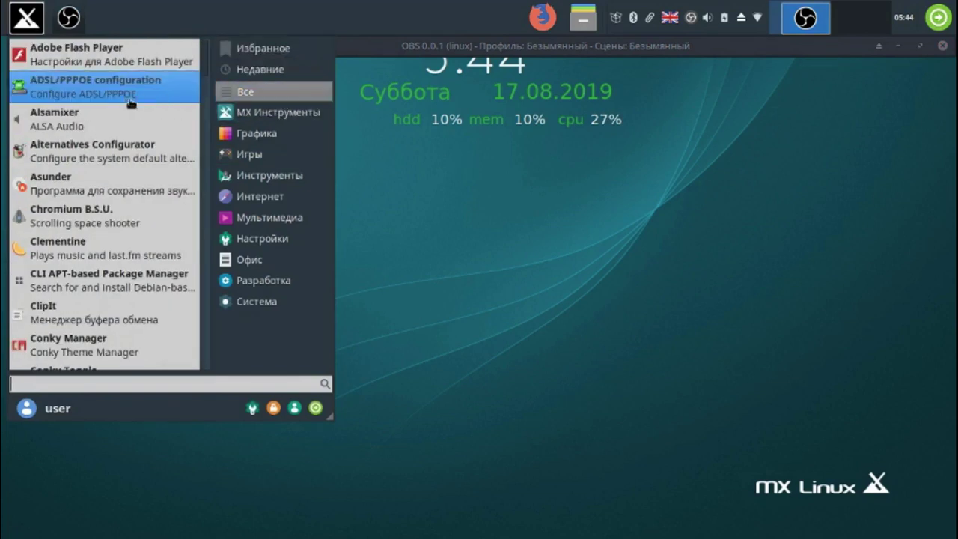
{"action": "left_click", "coordinate": [111, 344]}
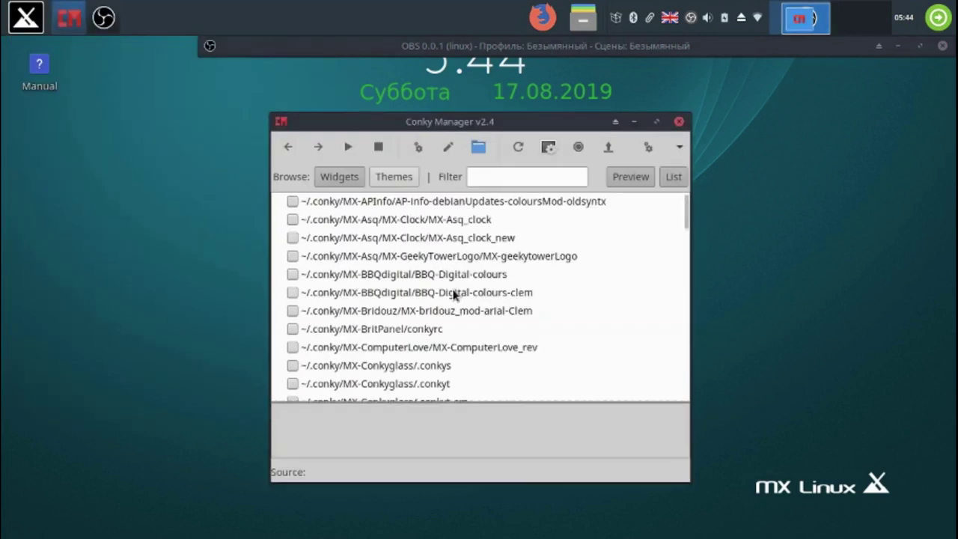
{"action": "left_click_drag", "start_coordinate": [685, 215], "coordinate": [688, 259]}
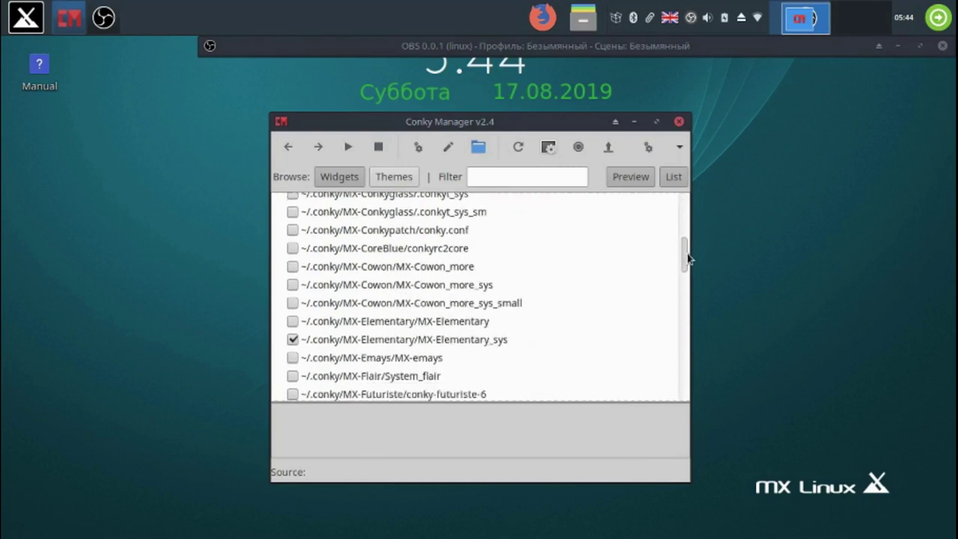
{"action": "left_click", "coordinate": [293, 339]}
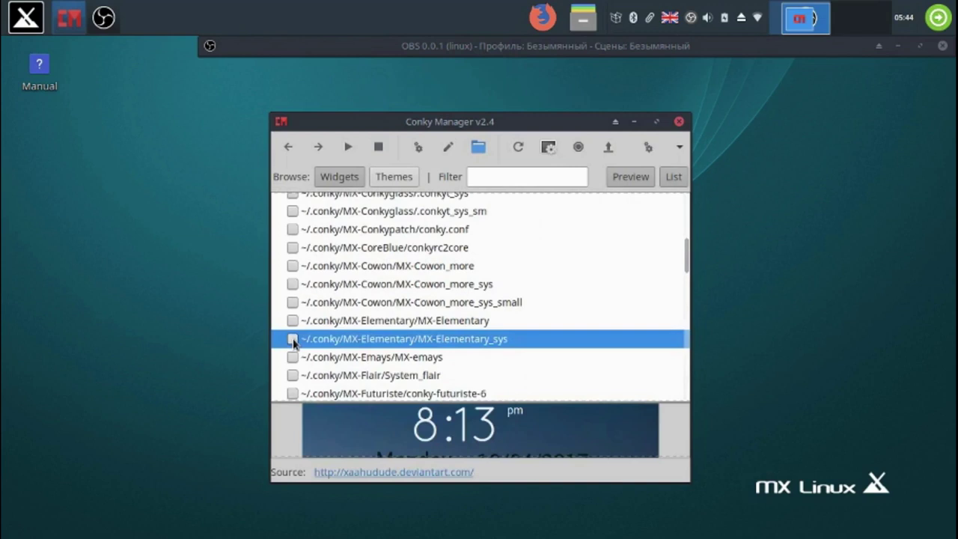
{"action": "left_click", "coordinate": [679, 122]}
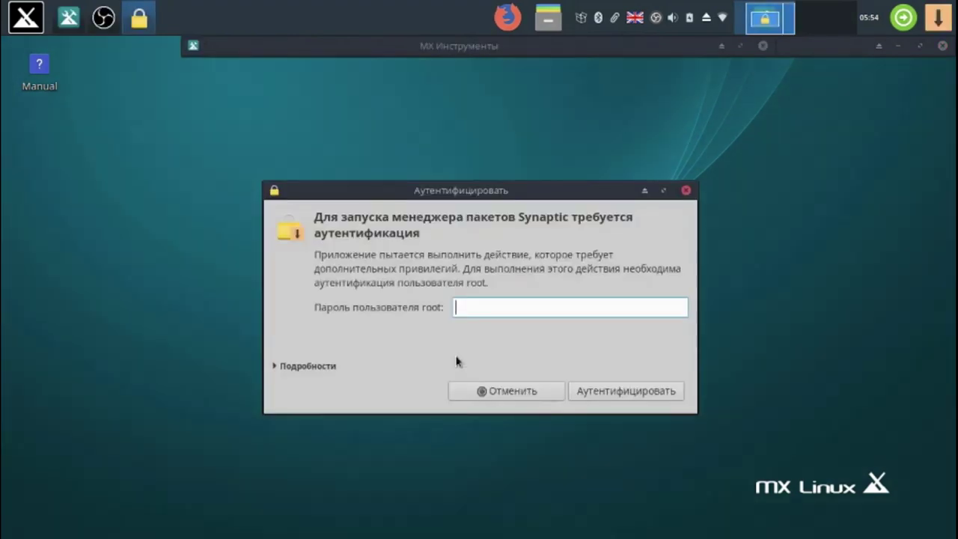
- Start Synaptic with the root password and filter the packages for 'timeshift'
{"action": "type", "text": "••"}
{"action": "left_click", "coordinate": [622, 392]}
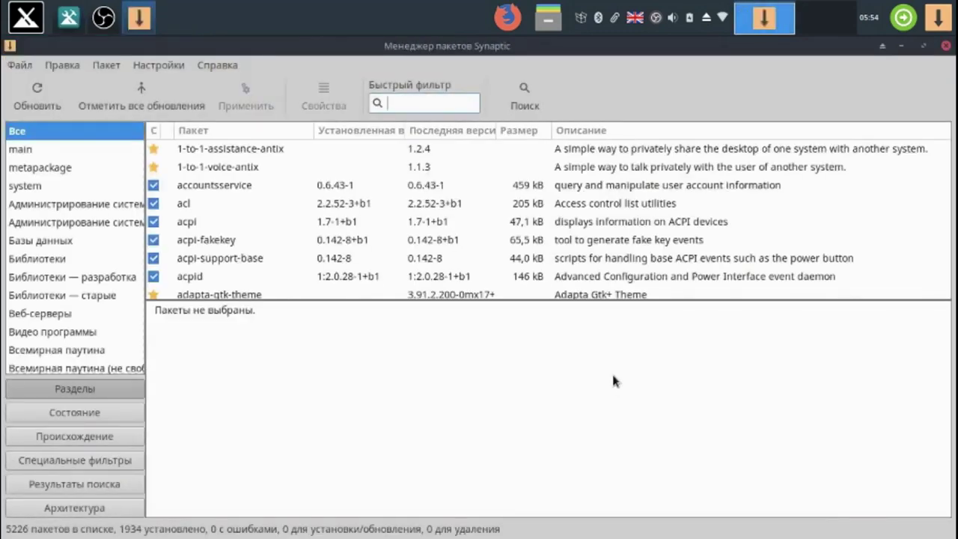
{"action": "type", "text": "tim"}
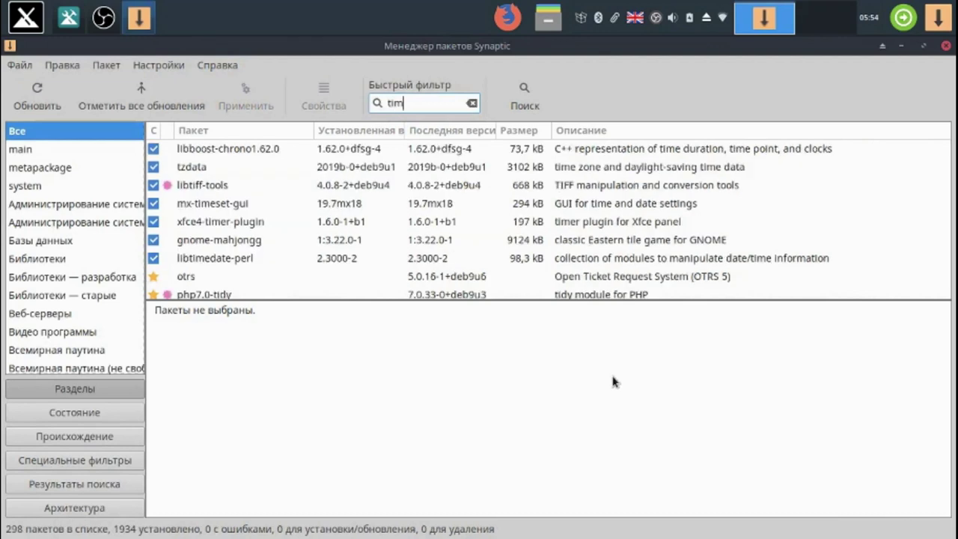
{"action": "type", "text": "es"}
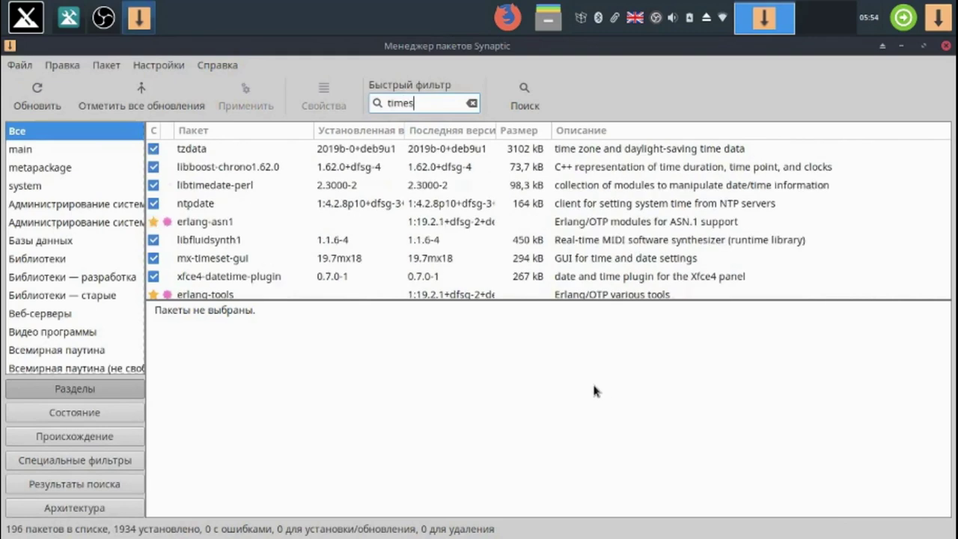
{"action": "type", "text": "hi"}
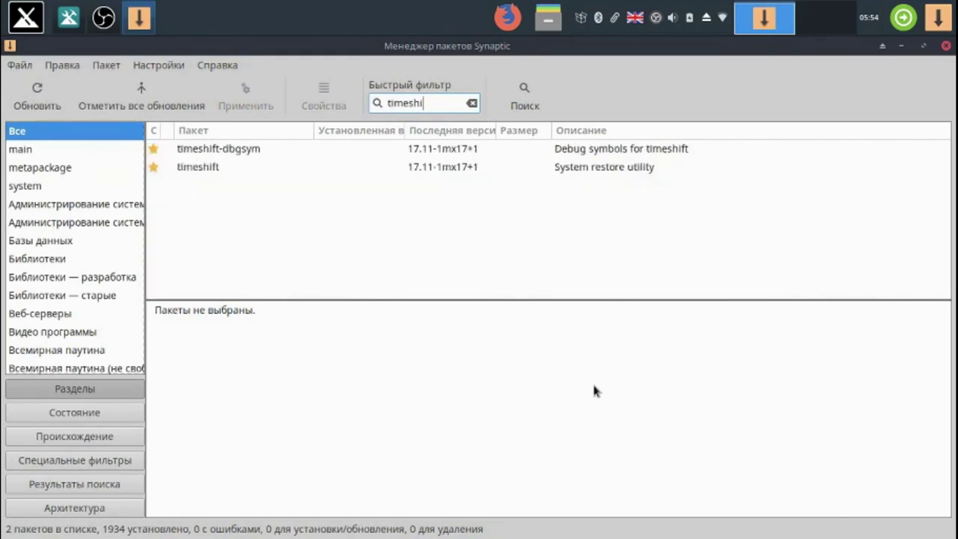
{"action": "type", "text": "ft"}
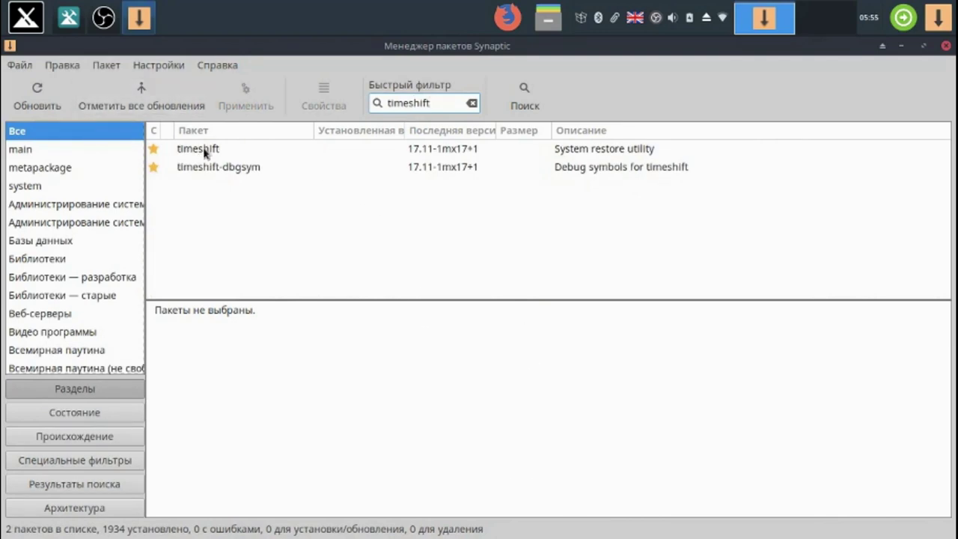
- Mark timeshift for installation, apply and confirm it, then close Synaptic
{"action": "left_click", "coordinate": [204, 154]}
{"action": "right_click", "coordinate": [204, 153]}
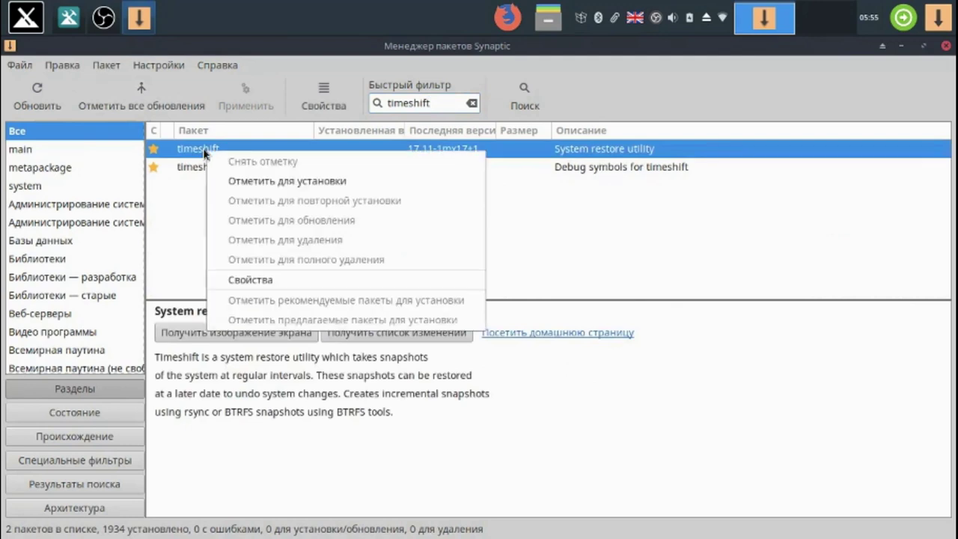
{"action": "left_click", "coordinate": [266, 183]}
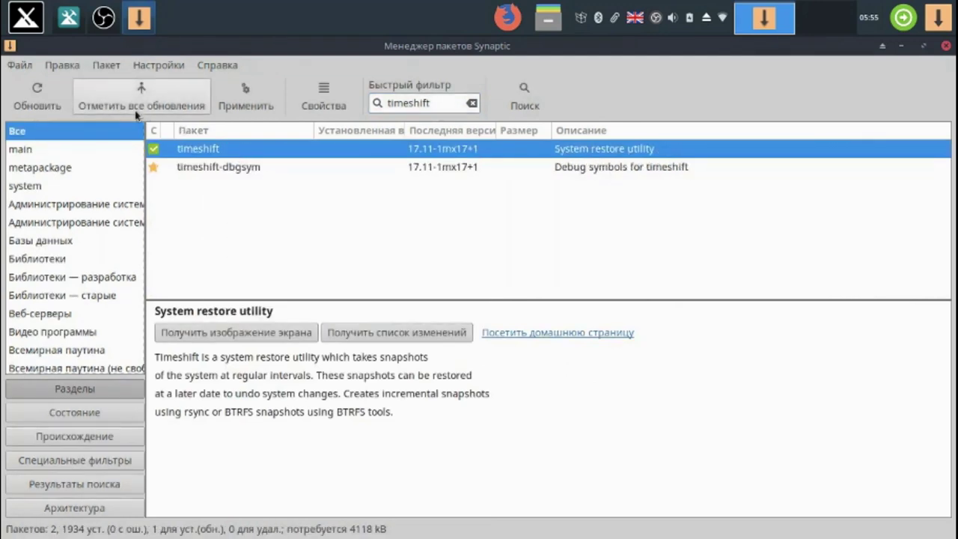
{"action": "left_click", "coordinate": [257, 98]}
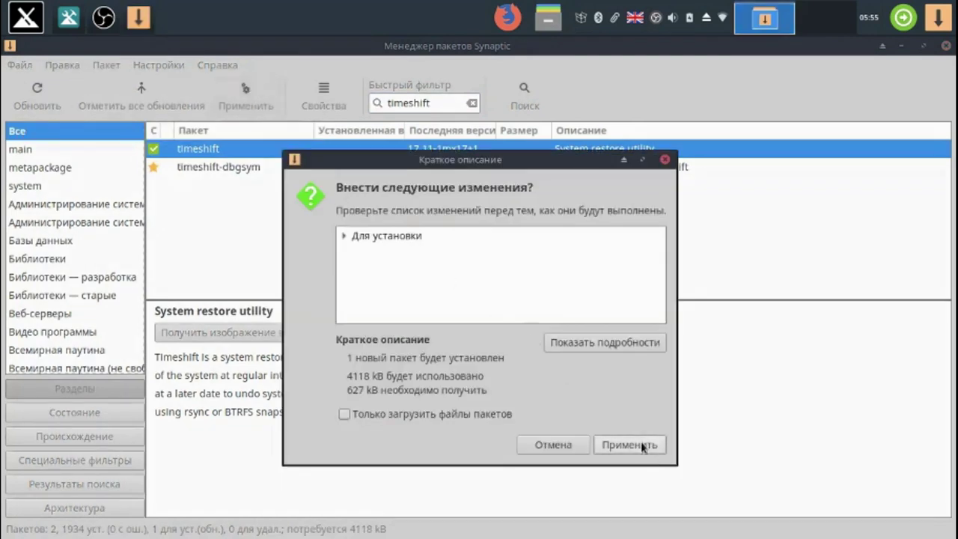
{"action": "left_click", "coordinate": [642, 447]}
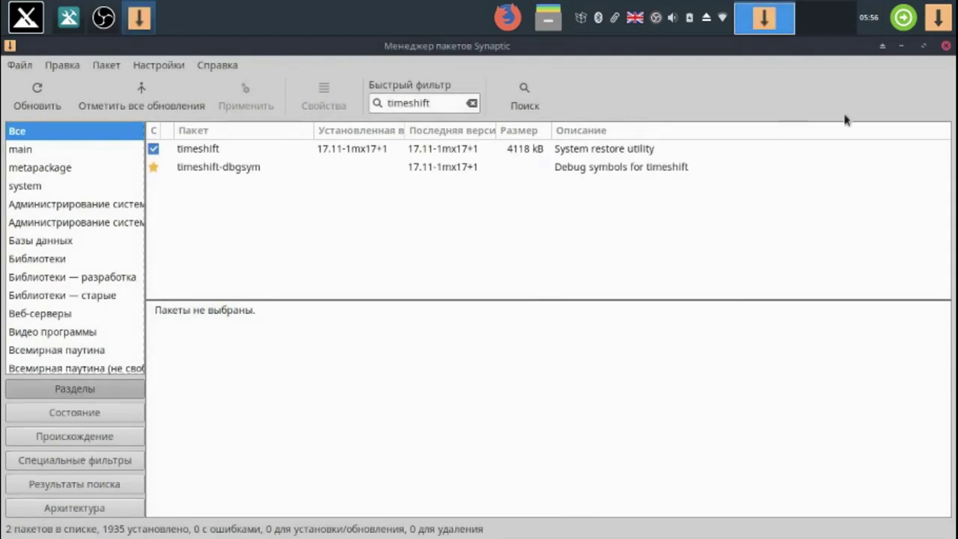
{"action": "left_click", "coordinate": [947, 48]}
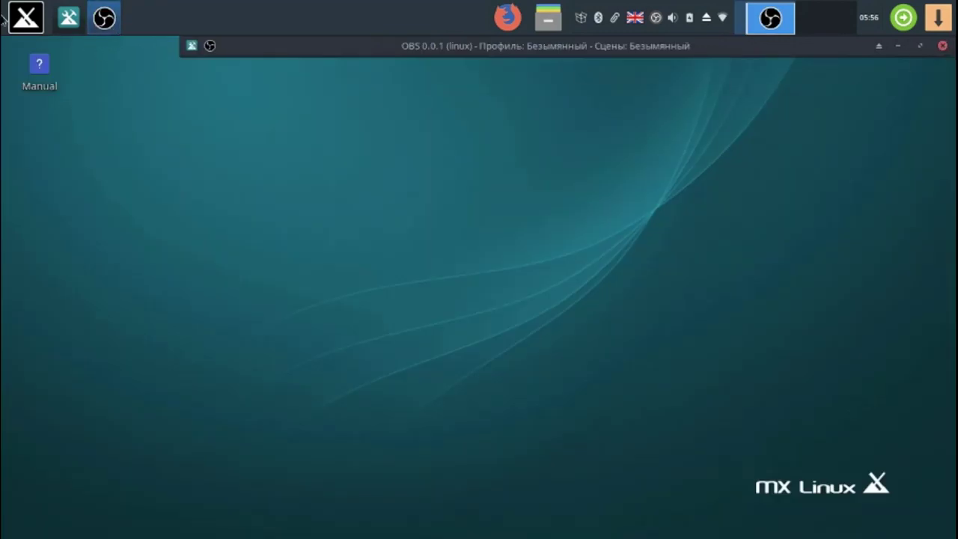
- Search the application menu for 'tim' and launch Timeshift with the root password
{"action": "left_click", "coordinate": [25, 17]}
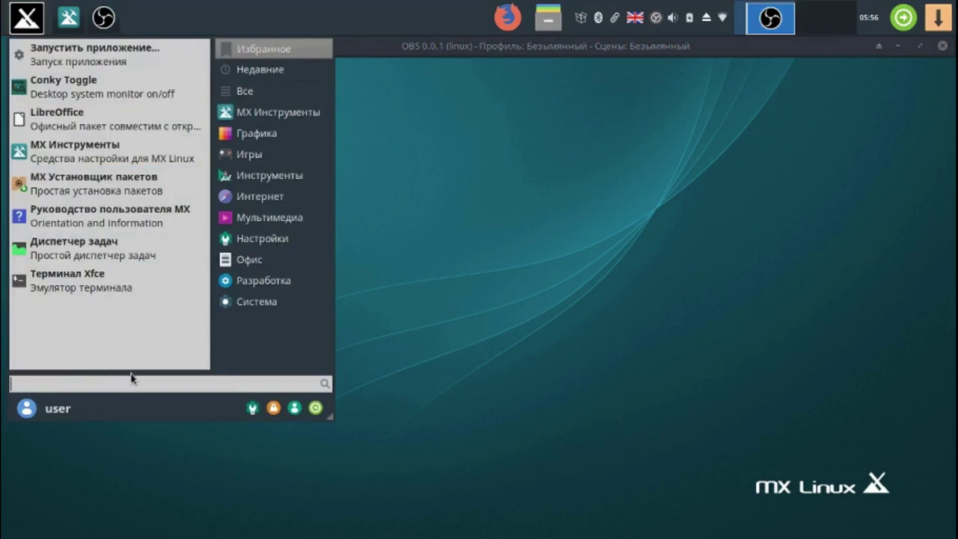
{"action": "type", "text": "t"}
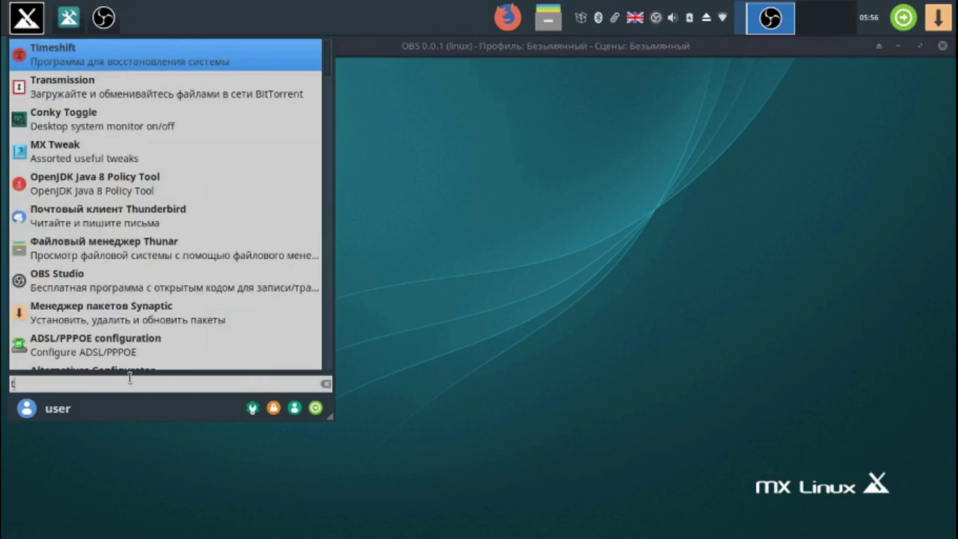
{"action": "type", "text": "im"}
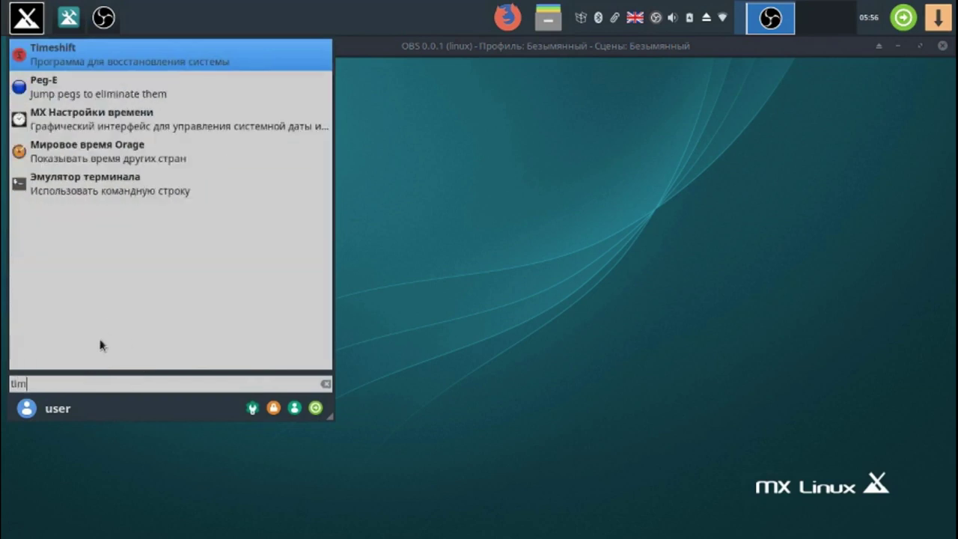
{"action": "left_click", "coordinate": [168, 61]}
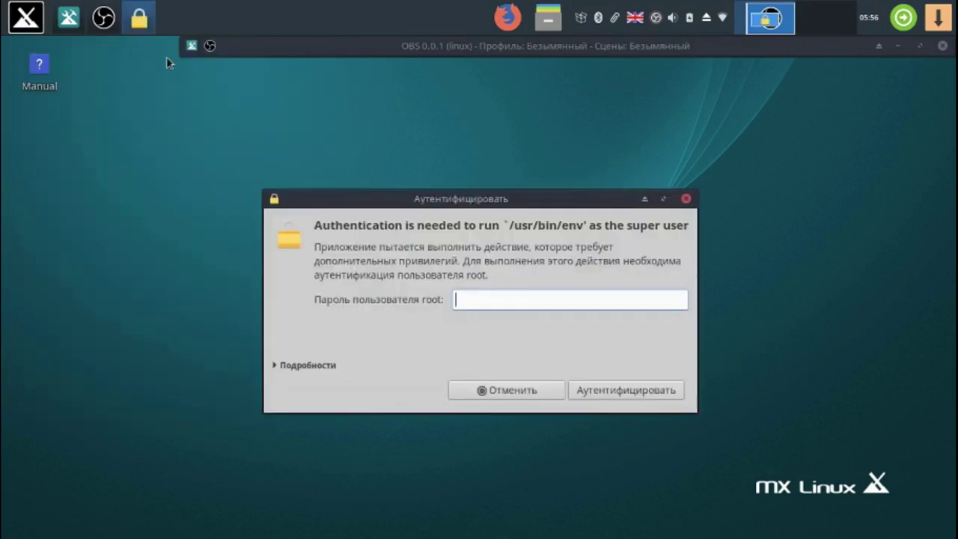
{"action": "type", "text": "••"}
{"action": "key", "text": "Return"}
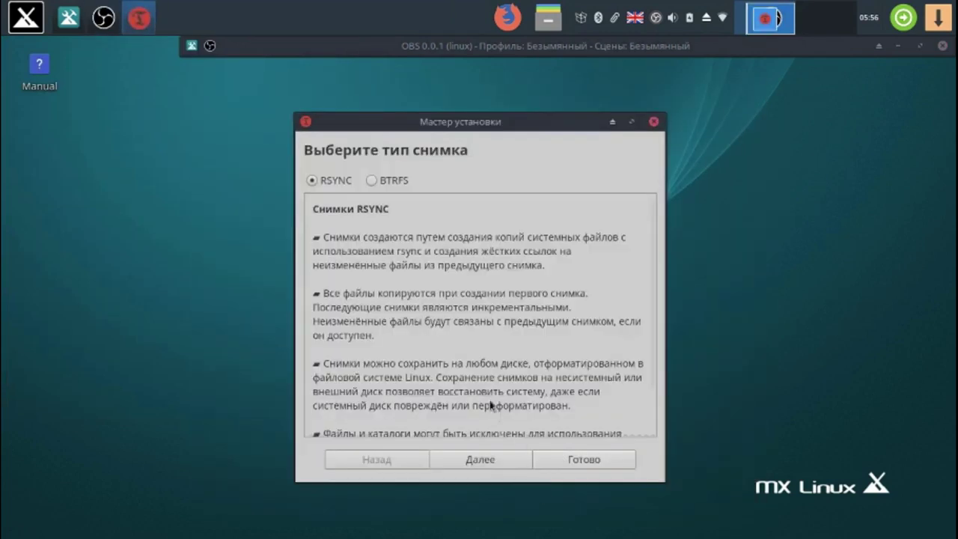
- Choose RSYNC, store snapshots on sda8, keep the daily schedule, and finish the wizard
{"action": "left_click", "coordinate": [486, 460]}
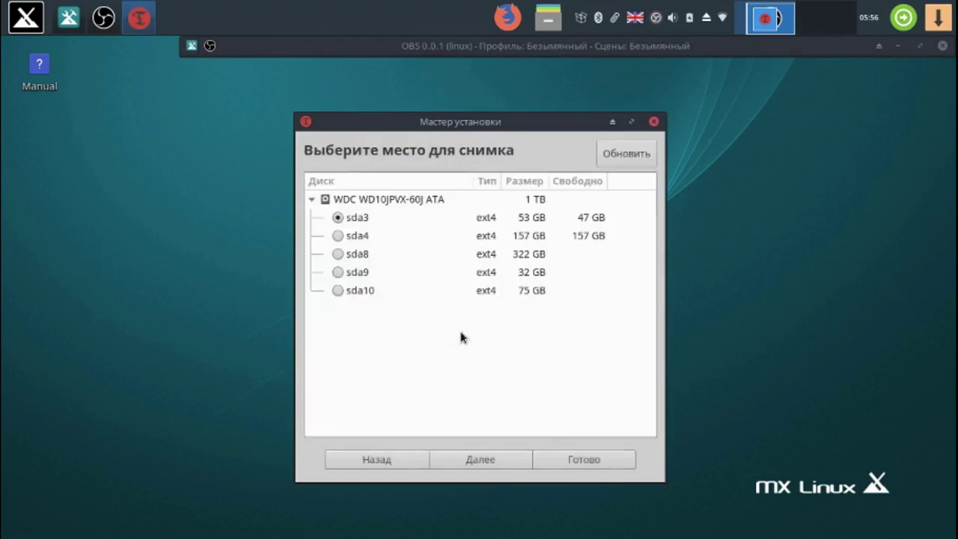
{"action": "left_click", "coordinate": [337, 254]}
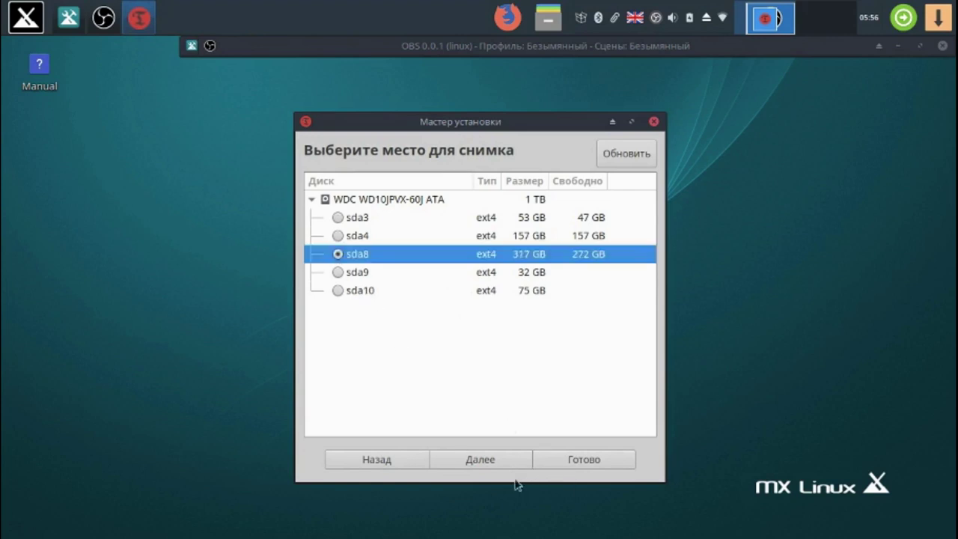
{"action": "left_click", "coordinate": [492, 459]}
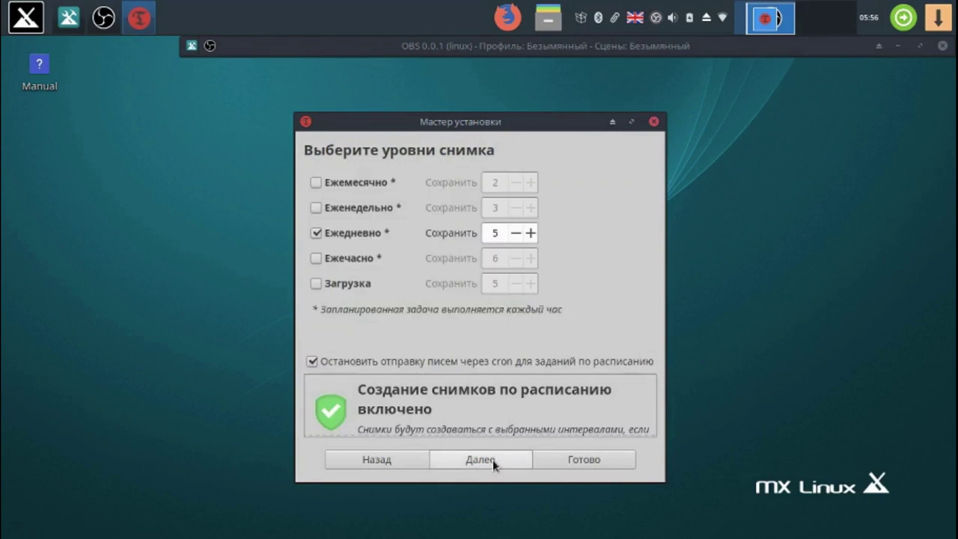
{"action": "left_click", "coordinate": [492, 459]}
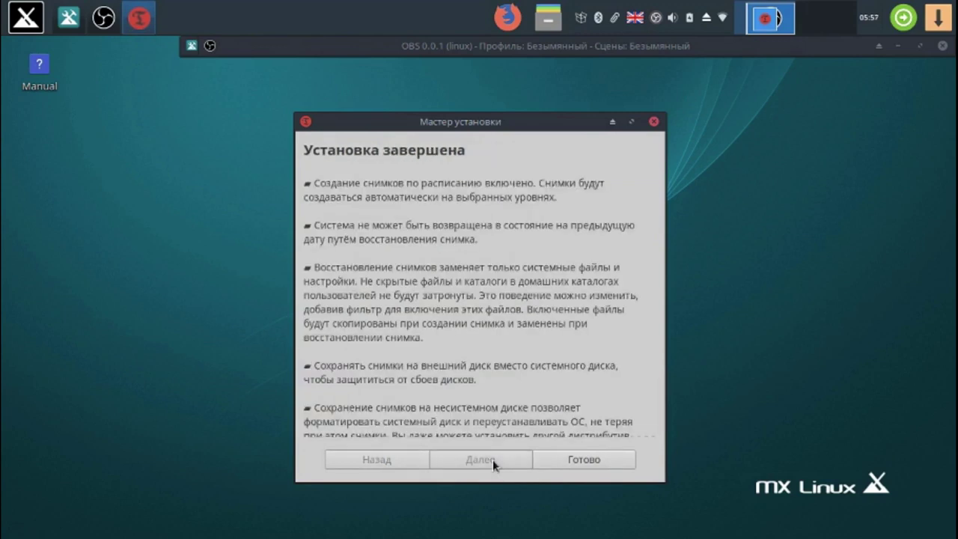
{"action": "left_click", "coordinate": [578, 458]}
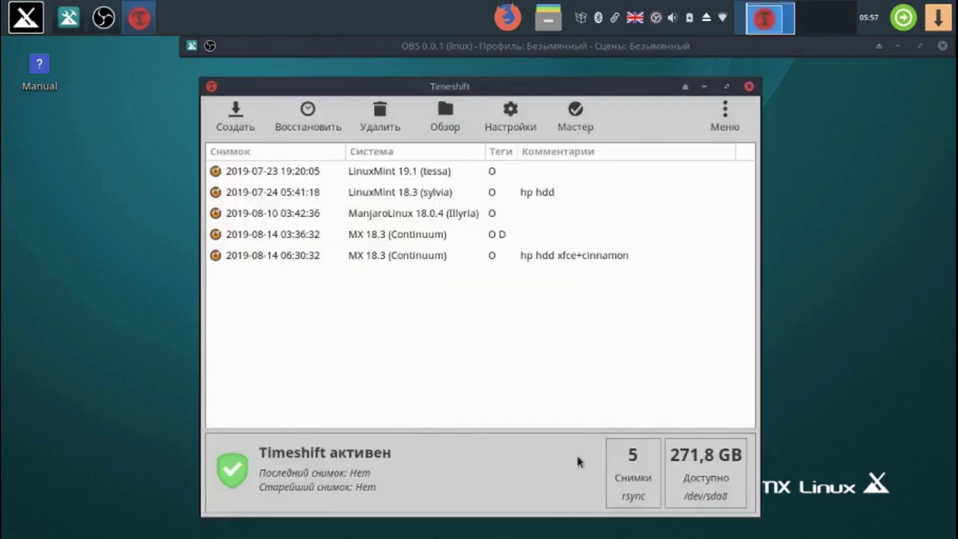
{"action": "left_click", "coordinate": [418, 241]}
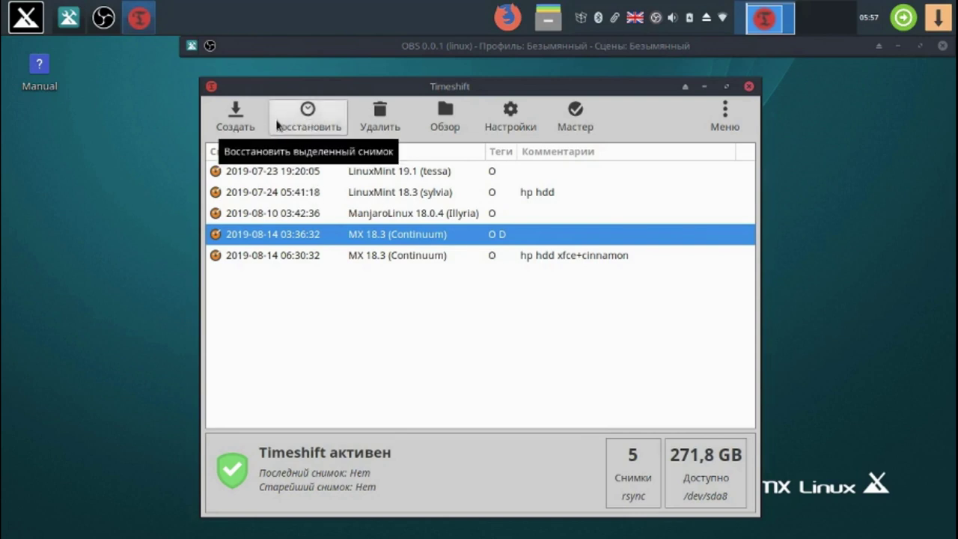
{"action": "left_click", "coordinate": [243, 125]}
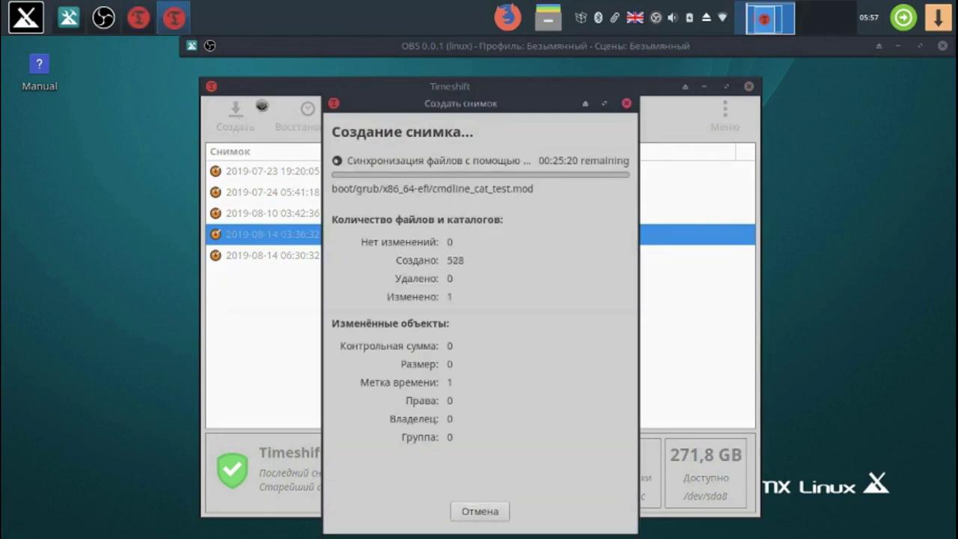
{"action": "left_click_drag", "start_coordinate": [384, 111], "coordinate": [363, 86]}
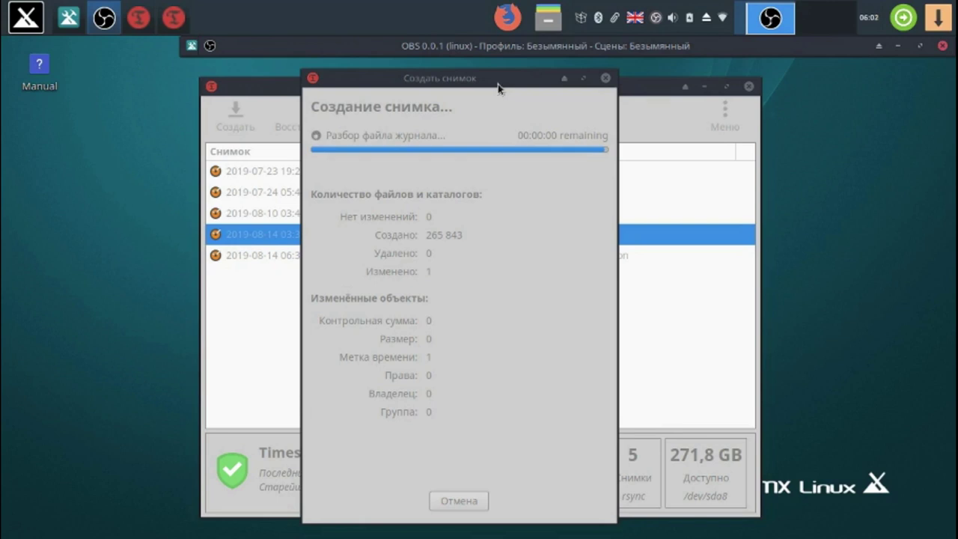
{"action": "left_click_drag", "start_coordinate": [498, 84], "coordinate": [274, 78]}
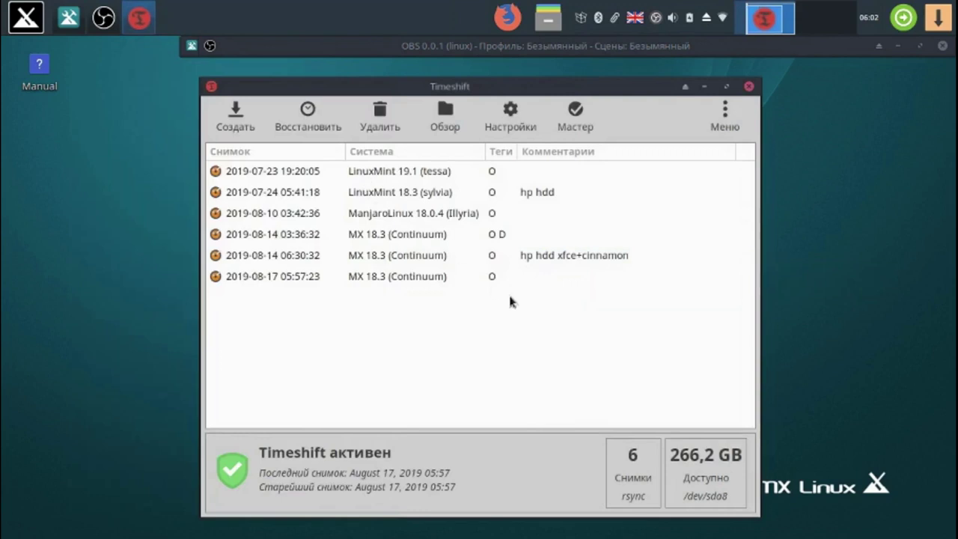
{"action": "left_click", "coordinate": [558, 279]}
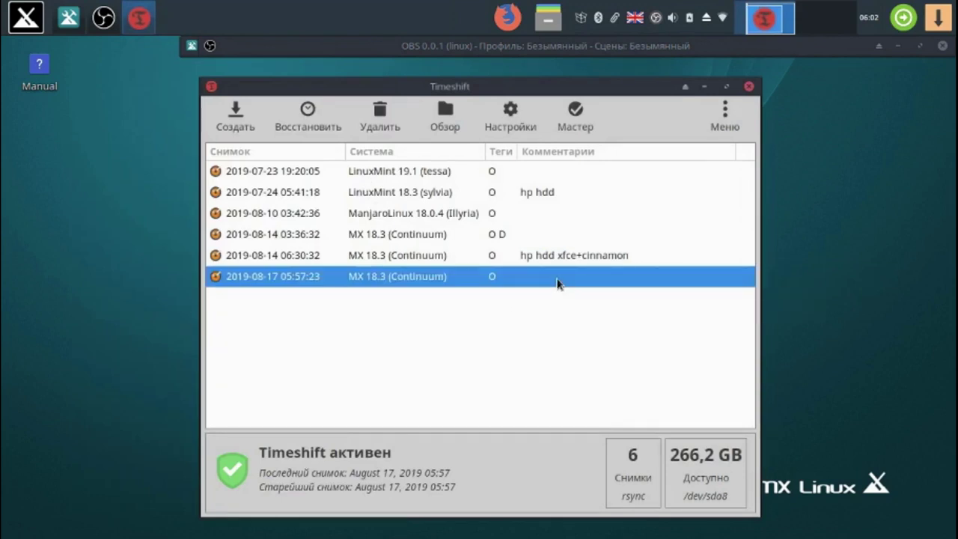
{"action": "double_click", "coordinate": [563, 277]}
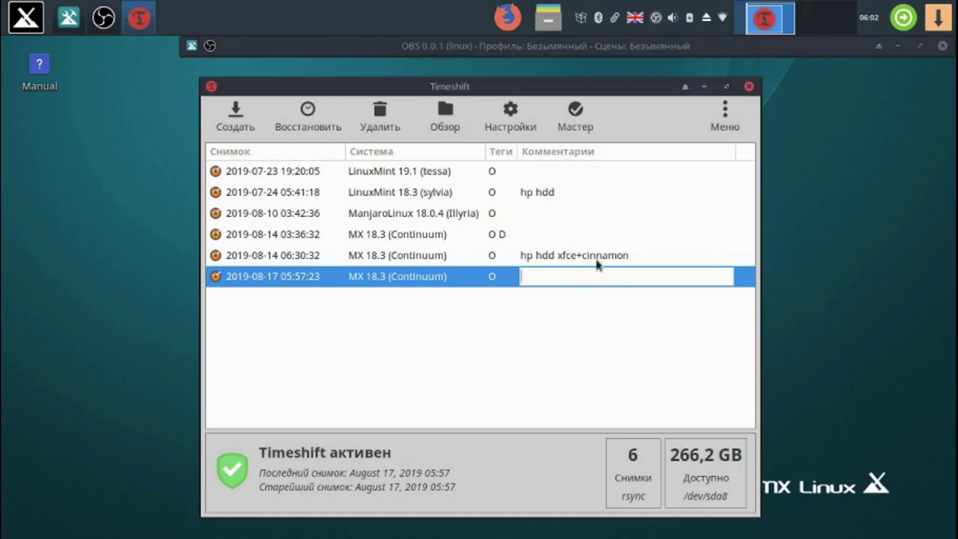
{"action": "left_click", "coordinate": [596, 261]}
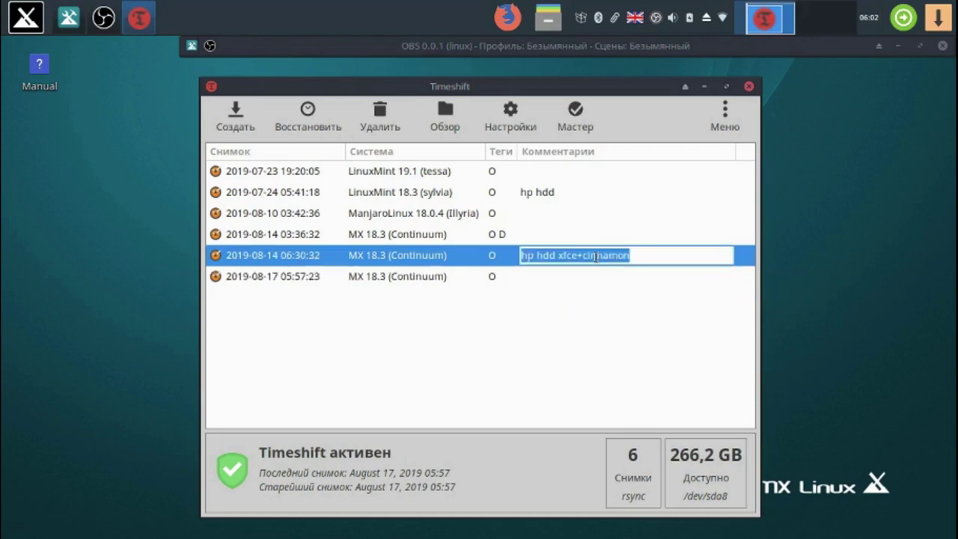
{"action": "left_click", "coordinate": [577, 255]}
{"action": "left_click_drag", "start_coordinate": [578, 255], "coordinate": [520, 255]}
{"action": "key", "text": "cmd+c"}
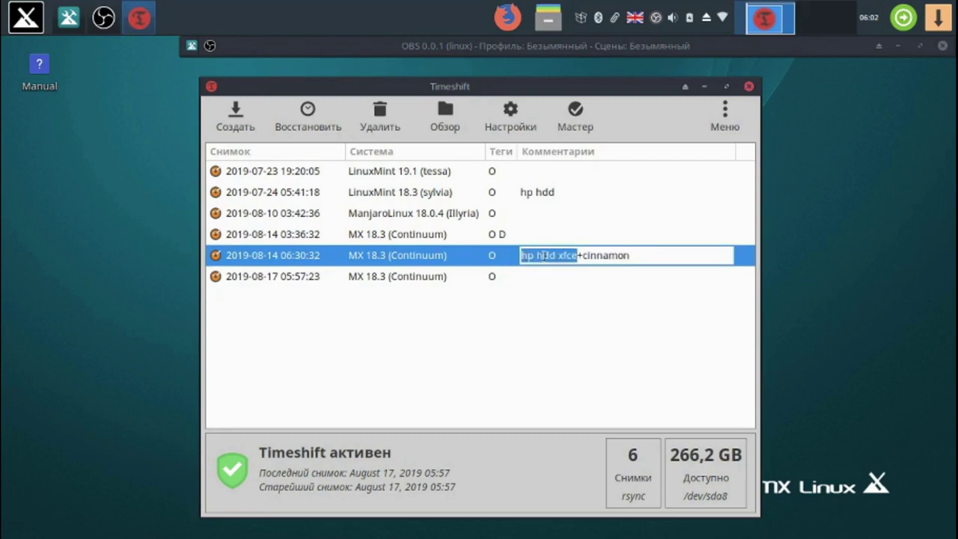
{"action": "right_click", "coordinate": [544, 255]}
{"action": "left_click", "coordinate": [592, 286]}
{"action": "left_click", "coordinate": [582, 278]}
{"action": "left_click", "coordinate": [582, 278]}
{"action": "right_click", "coordinate": [582, 278]}
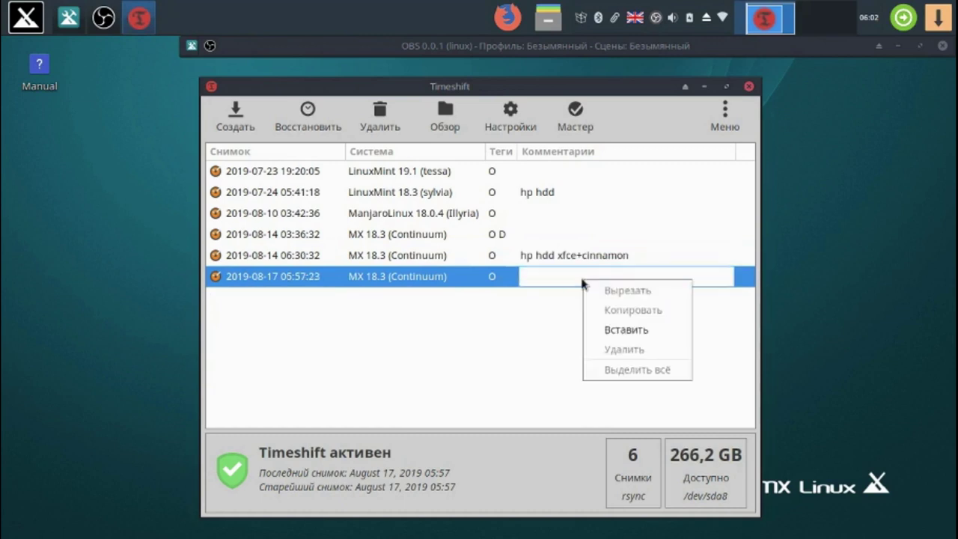
{"action": "left_click", "coordinate": [618, 330]}
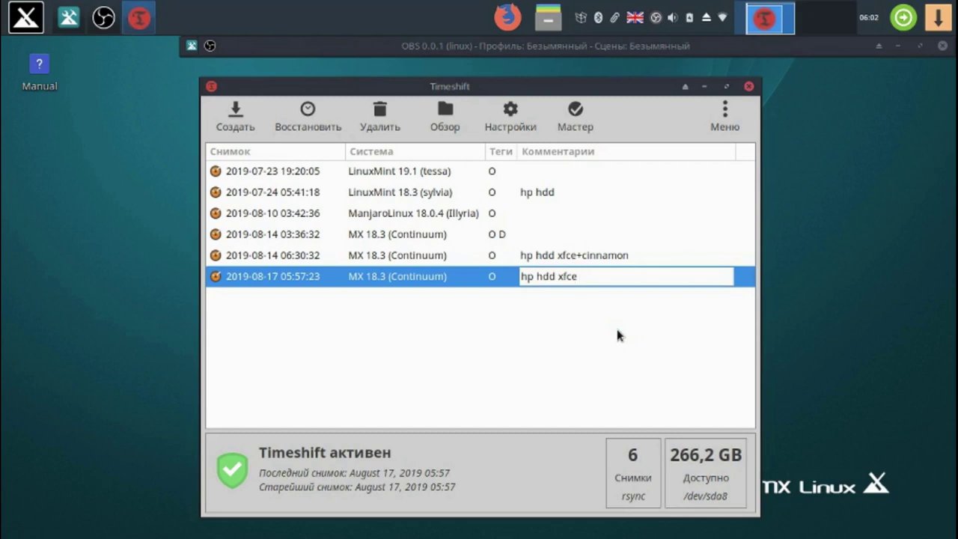
{"action": "type", "text": "000"}
{"action": "key", "text": "Return"}
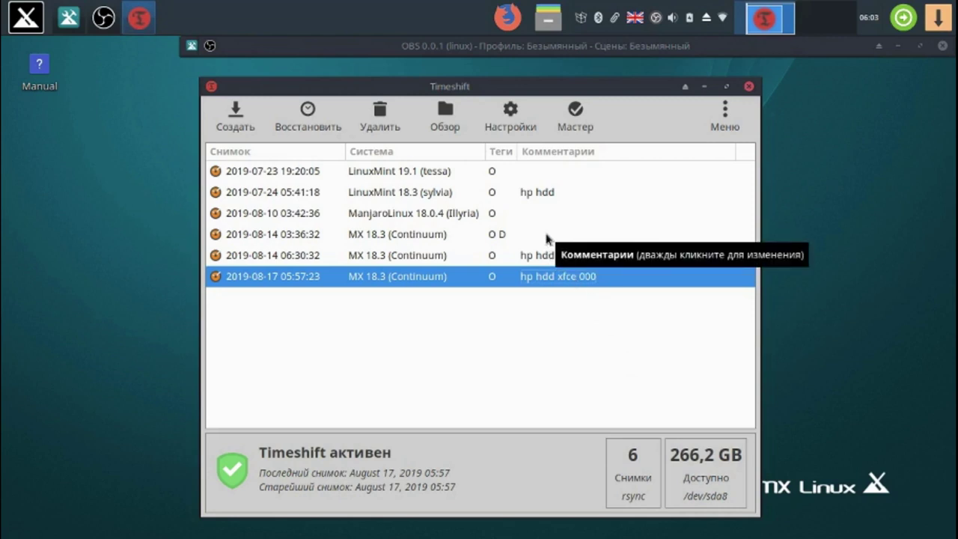
{"action": "left_click", "coordinate": [547, 236]}
{"action": "left_click", "coordinate": [547, 234]}
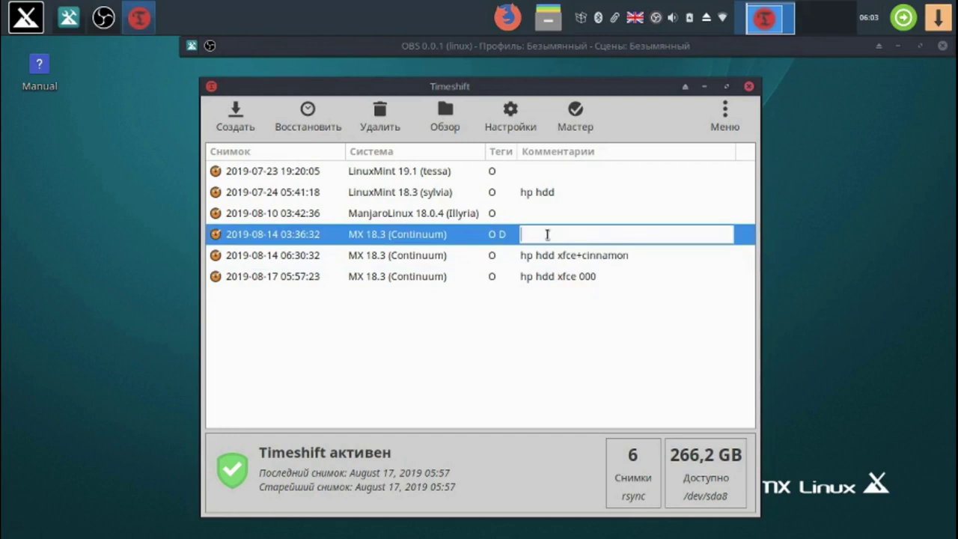
{"action": "right_click", "coordinate": [547, 234]}
{"action": "left_click", "coordinate": [597, 286]}
{"action": "key", "text": "Return"}
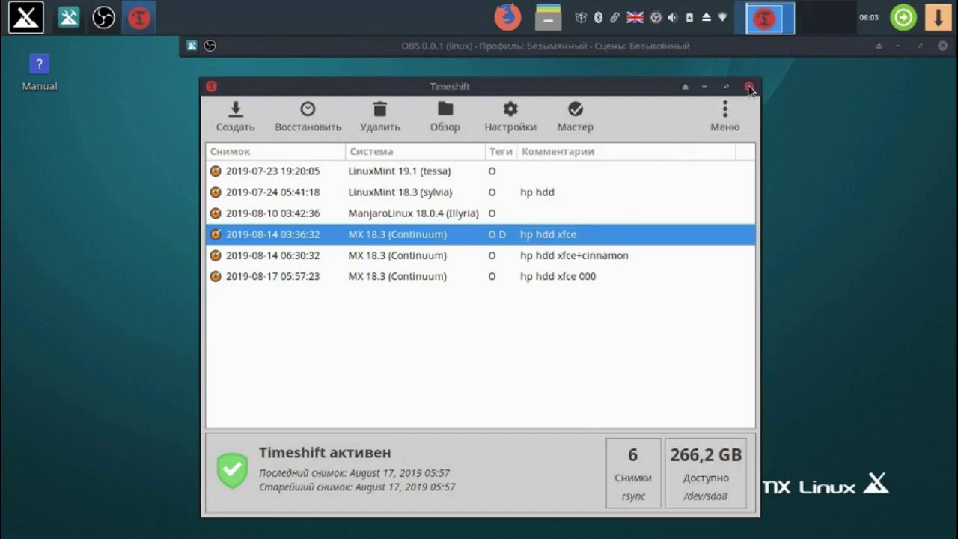
{"action": "left_click", "coordinate": [749, 88]}
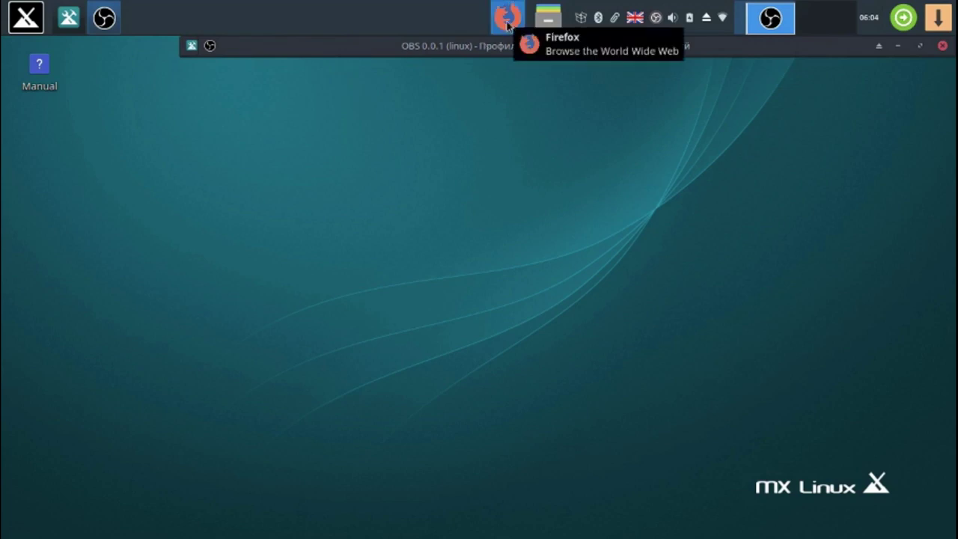
- Bookmark the linux-romanov.info home page as 'AR' on the Bookmarks Toolbar
{"action": "left_click", "coordinate": [508, 25]}
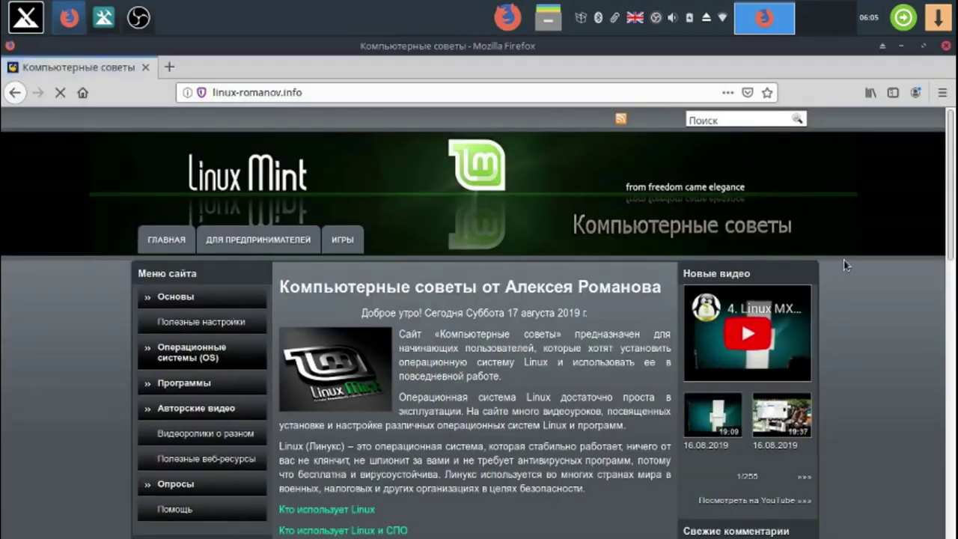
{"action": "left_click", "coordinate": [767, 92]}
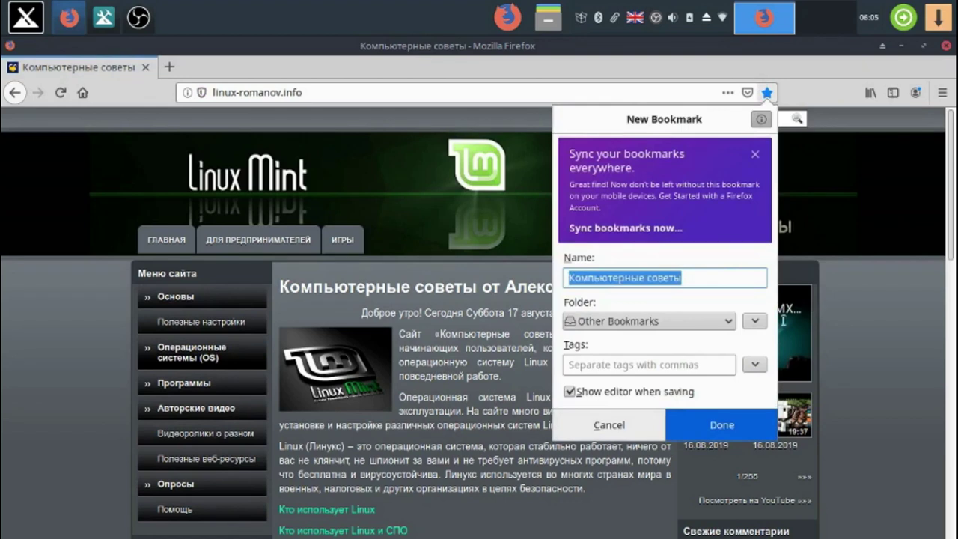
{"action": "left_click", "coordinate": [729, 322]}
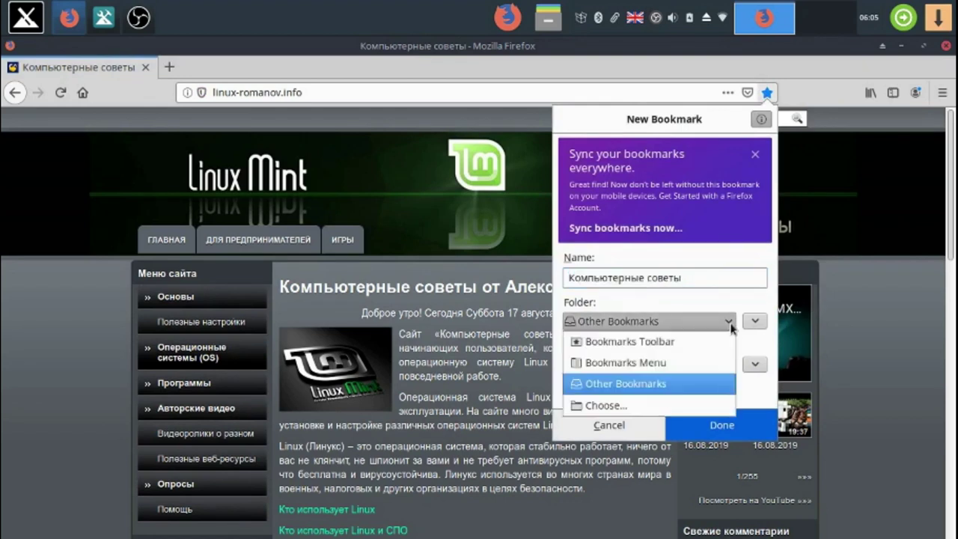
{"action": "left_click", "coordinate": [708, 338]}
{"action": "left_click_drag", "start_coordinate": [716, 283], "coordinate": [520, 284]}
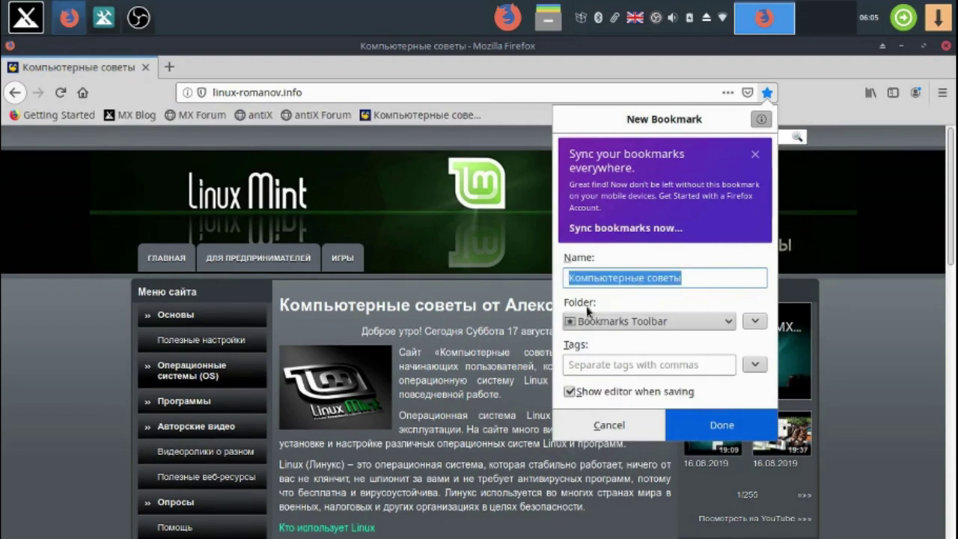
{"action": "type", "text": "A"}
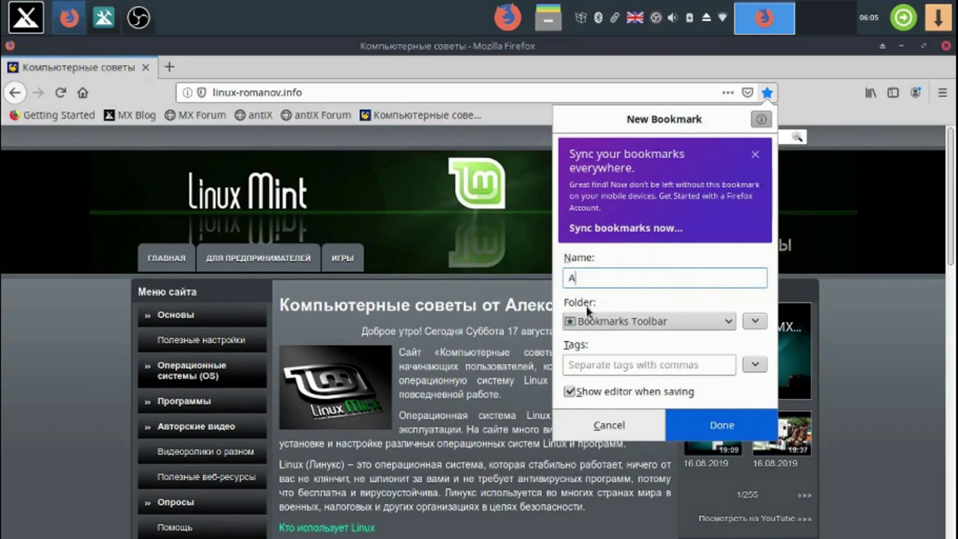
{"action": "type", "text": "R"}
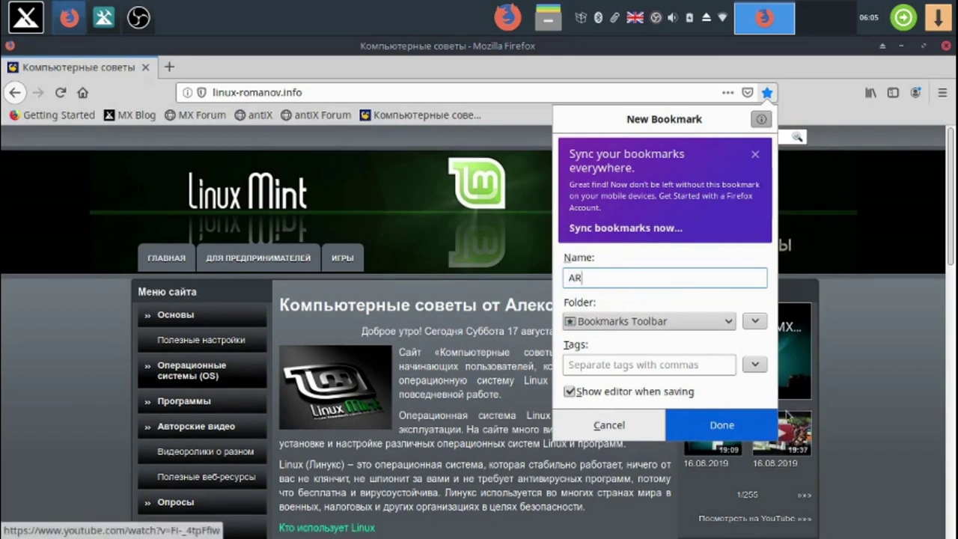
{"action": "left_click", "coordinate": [753, 416]}
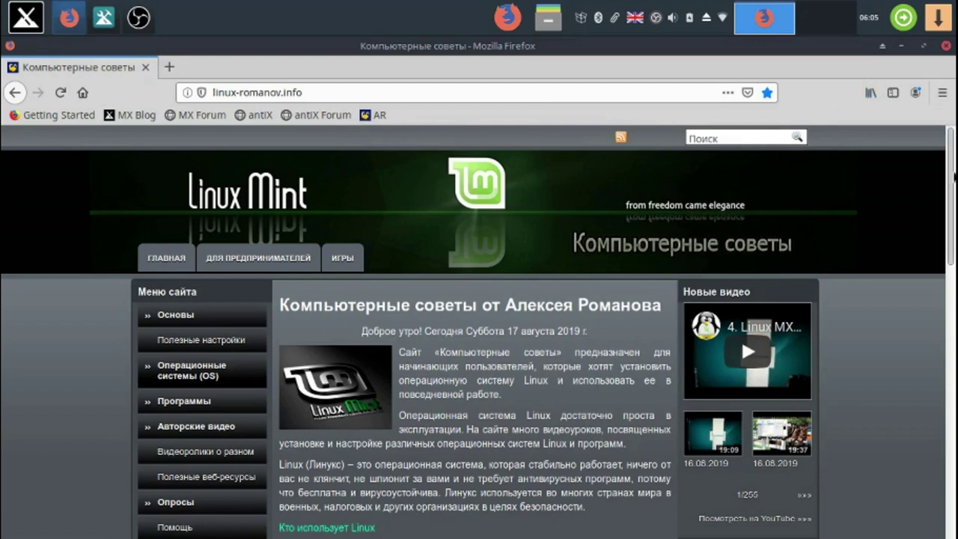
{"action": "left_click_drag", "start_coordinate": [954, 177], "coordinate": [954, 312]}
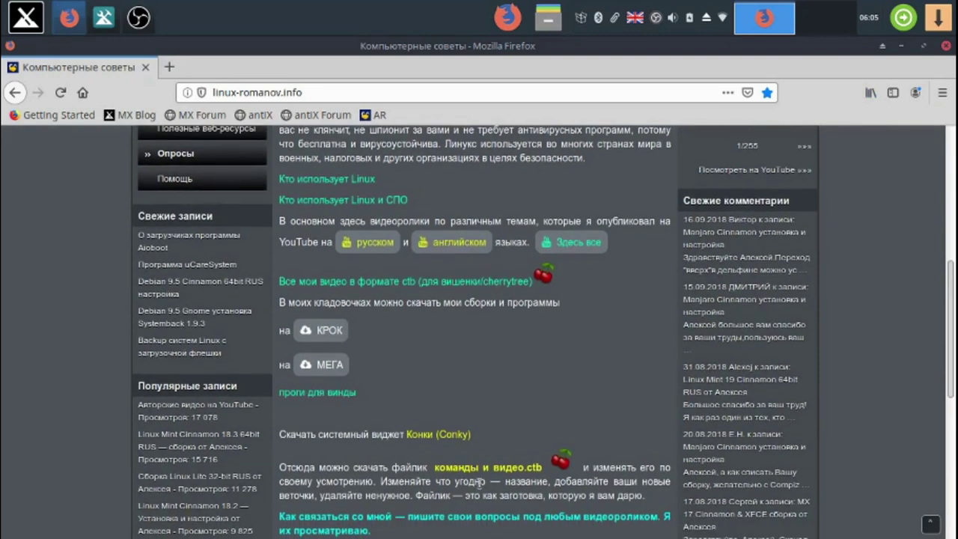
- Save the conky short lmc-rus file from the Конки share to disk, then minimise Firefox
{"action": "left_click", "coordinate": [455, 436]}
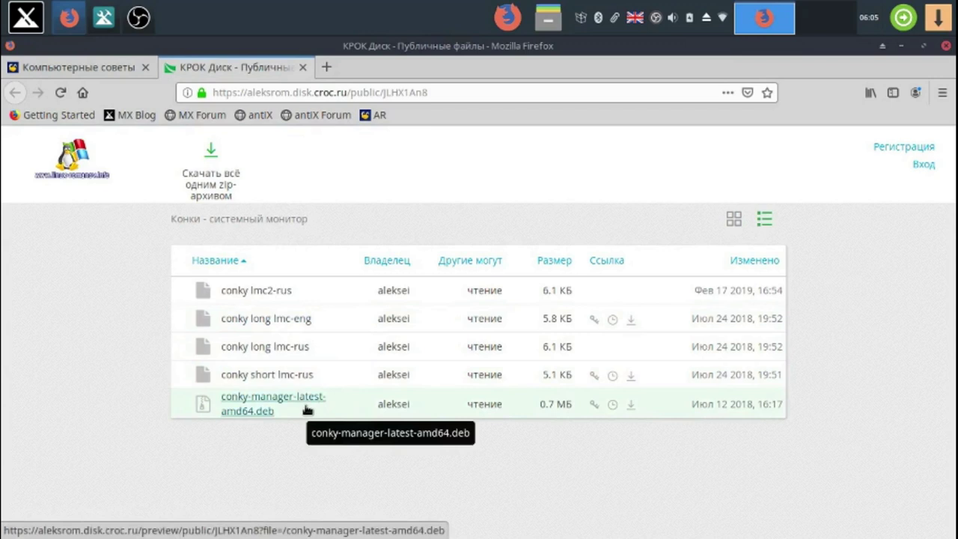
{"action": "right_click", "coordinate": [296, 377]}
{"action": "left_click", "coordinate": [342, 395]}
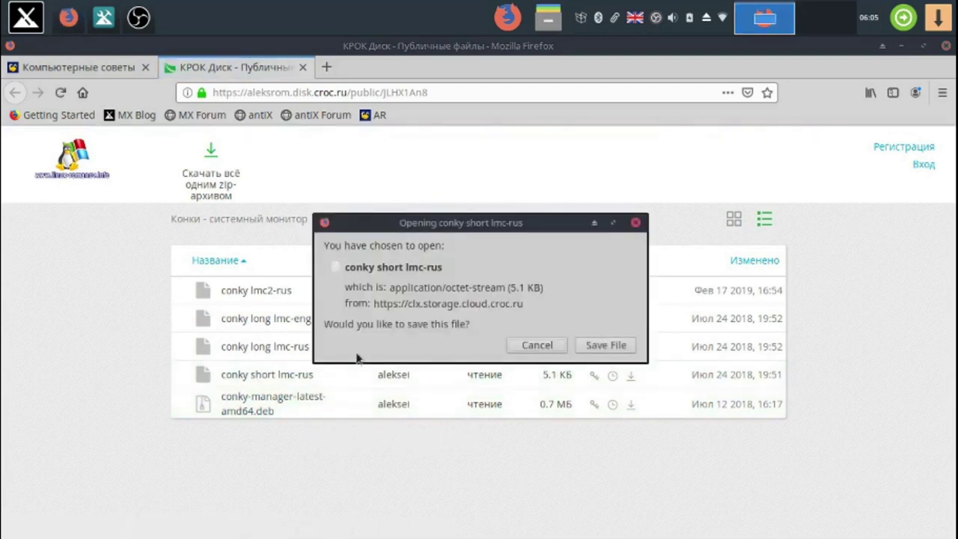
{"action": "left_click", "coordinate": [589, 352]}
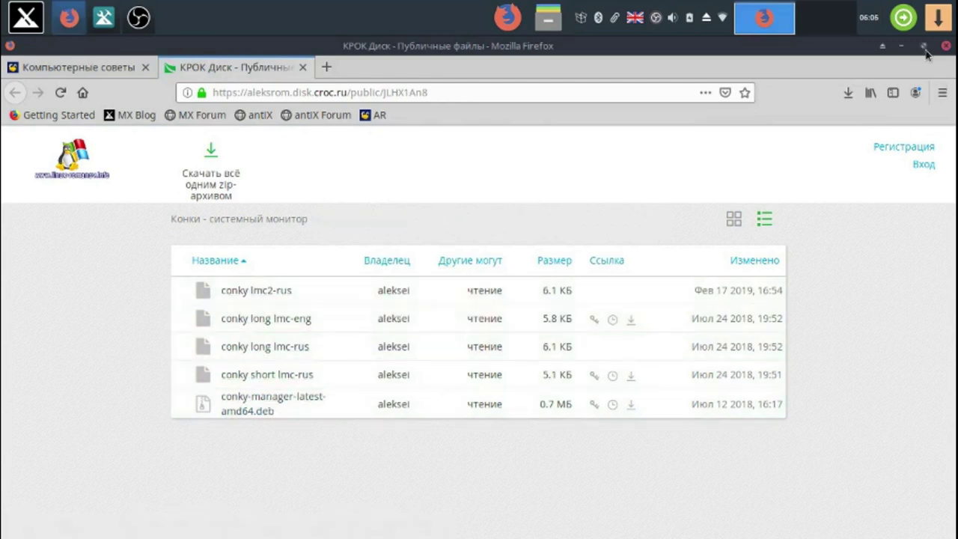
{"action": "left_click", "coordinate": [901, 47]}
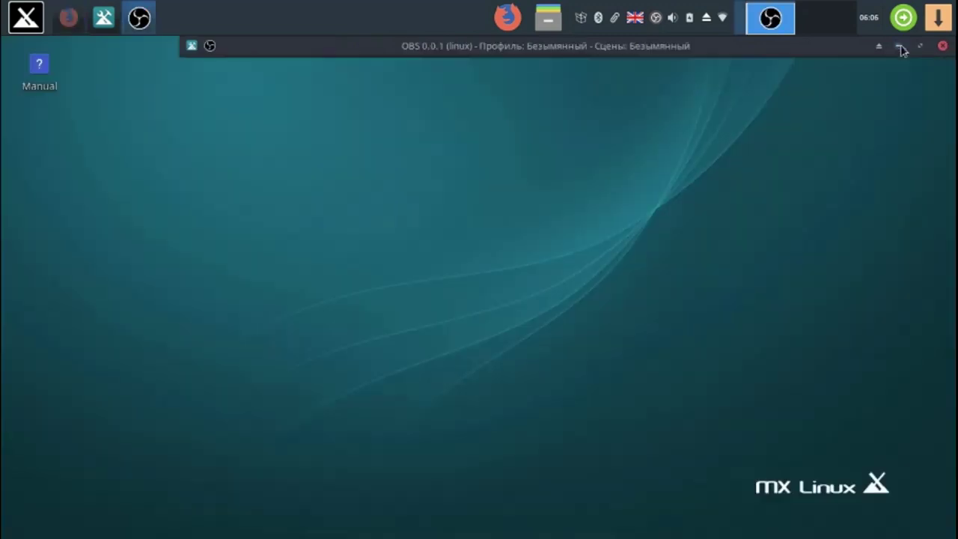
- Cut the conky short lmc-rus file from the Загрузки folder
{"action": "left_click", "coordinate": [549, 23]}
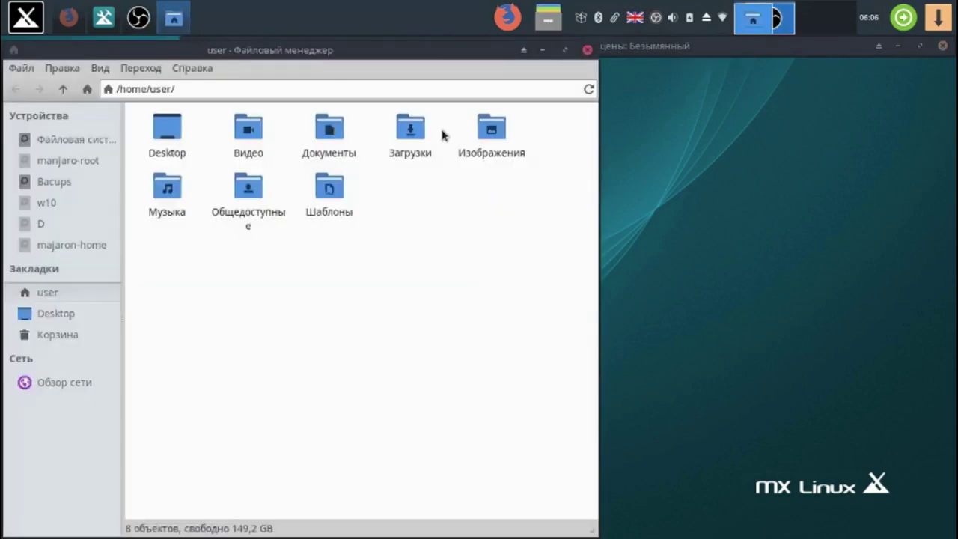
{"action": "double_click", "coordinate": [419, 141]}
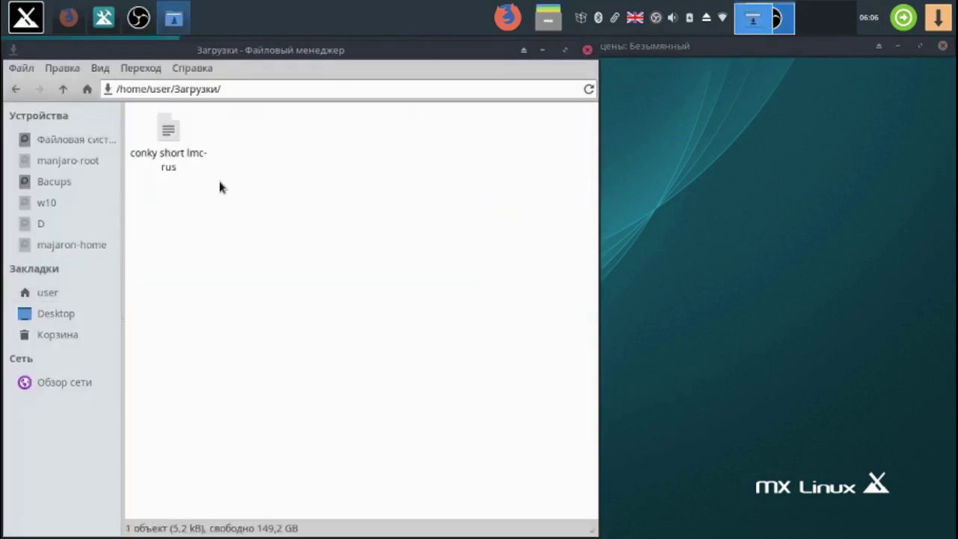
{"action": "left_click", "coordinate": [160, 134]}
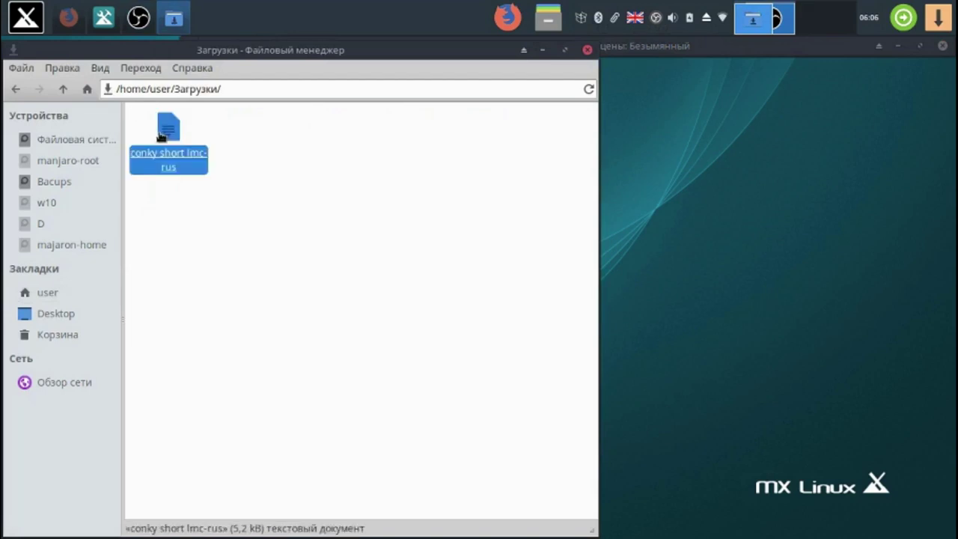
{"action": "right_click", "coordinate": [162, 134]}
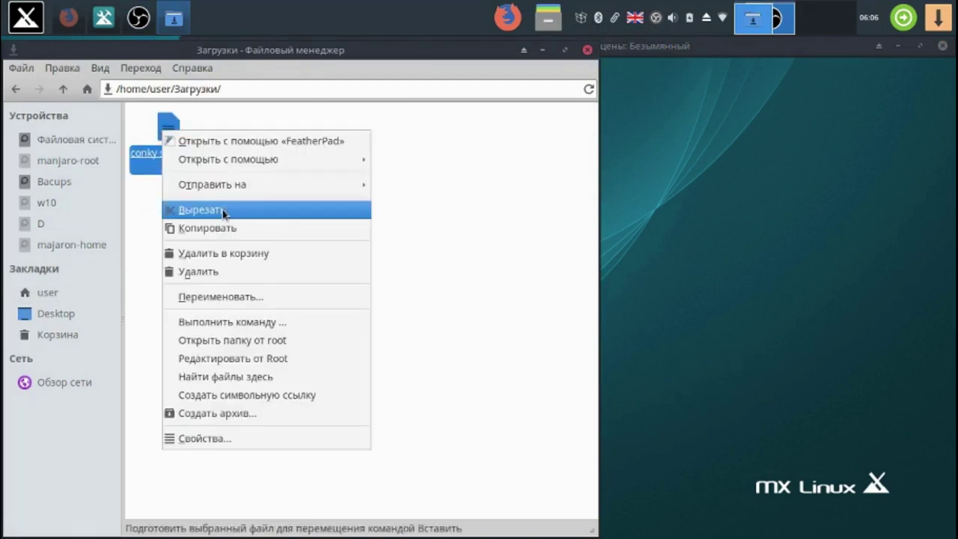
{"action": "left_click", "coordinate": [222, 211]}
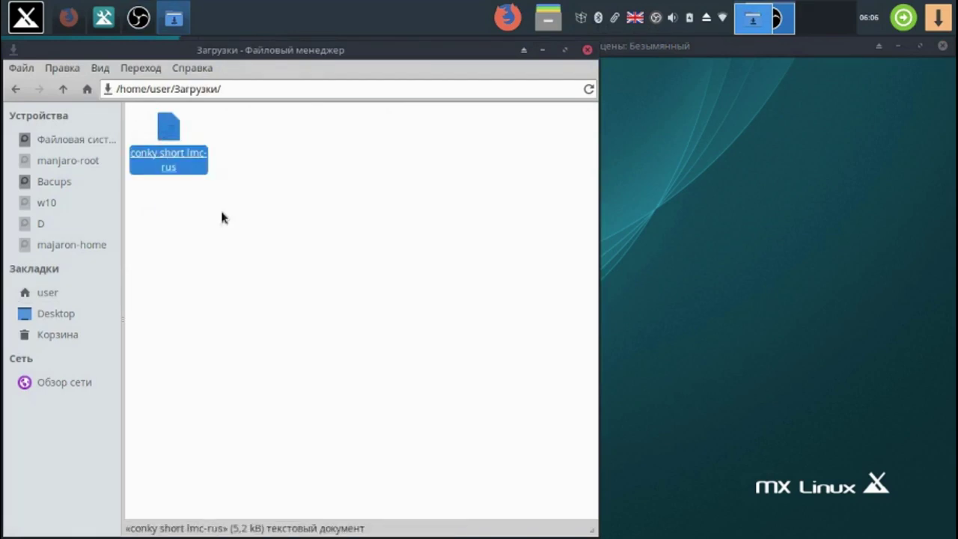
- Show hidden files in home, paste the file into .conky, and minimise the file manager
{"action": "left_click", "coordinate": [64, 90]}
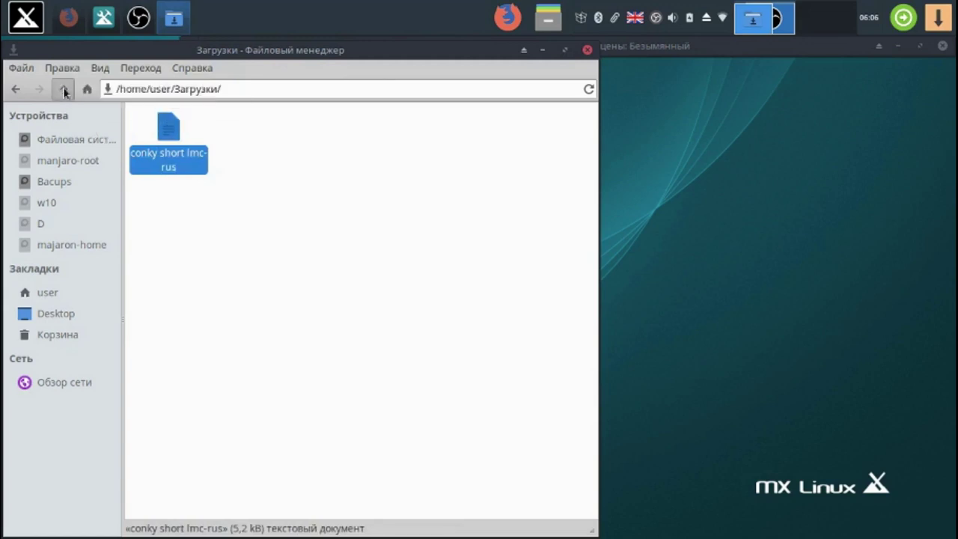
{"action": "left_click", "coordinate": [102, 69]}
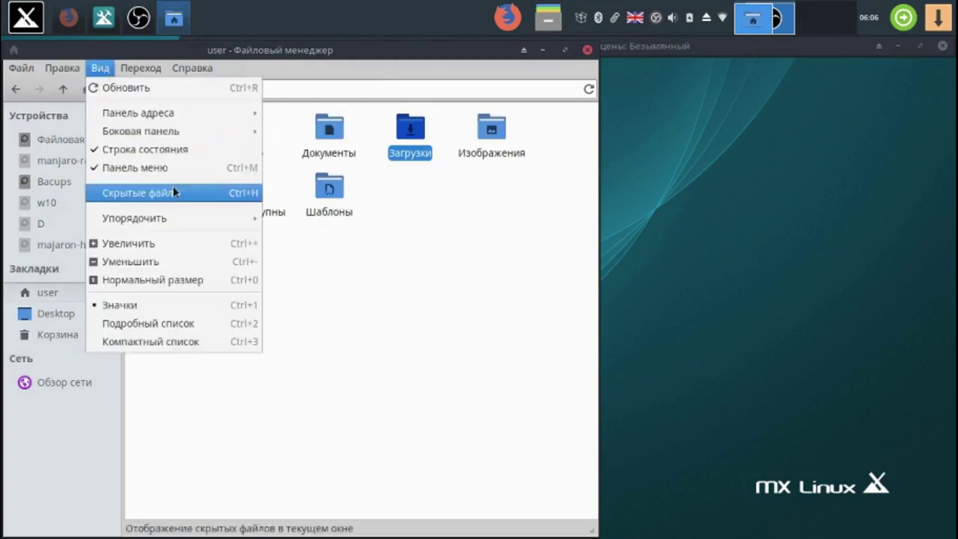
{"action": "left_click", "coordinate": [172, 193]}
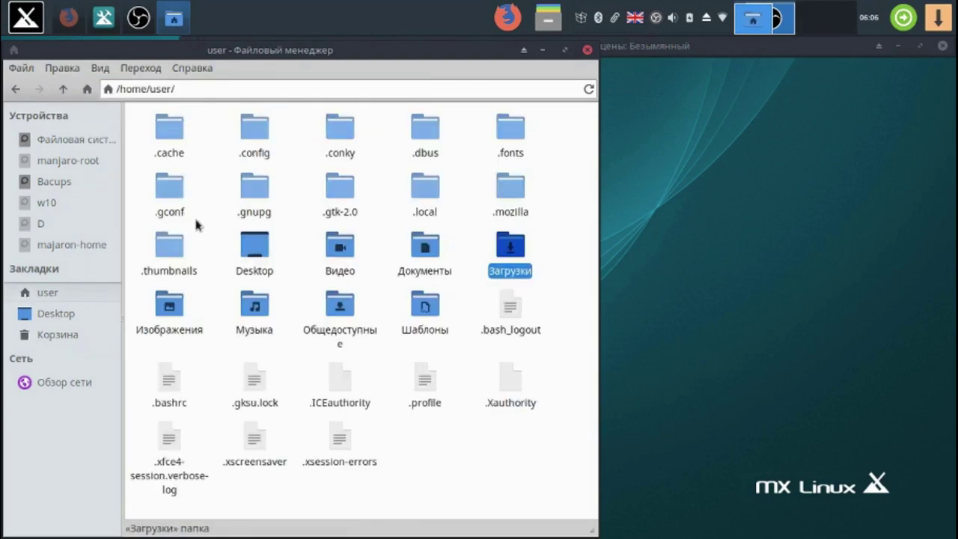
{"action": "double_click", "coordinate": [346, 139]}
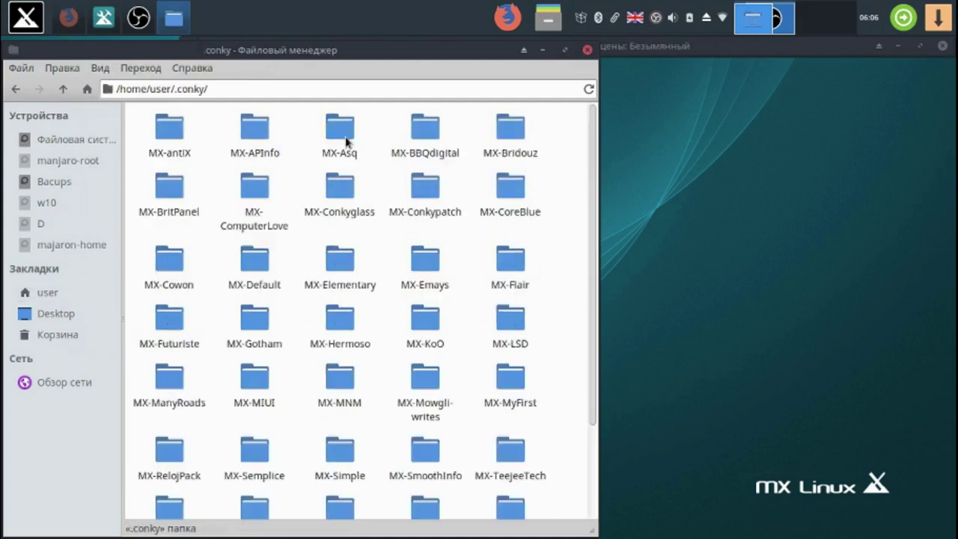
{"action": "right_click", "coordinate": [381, 189]}
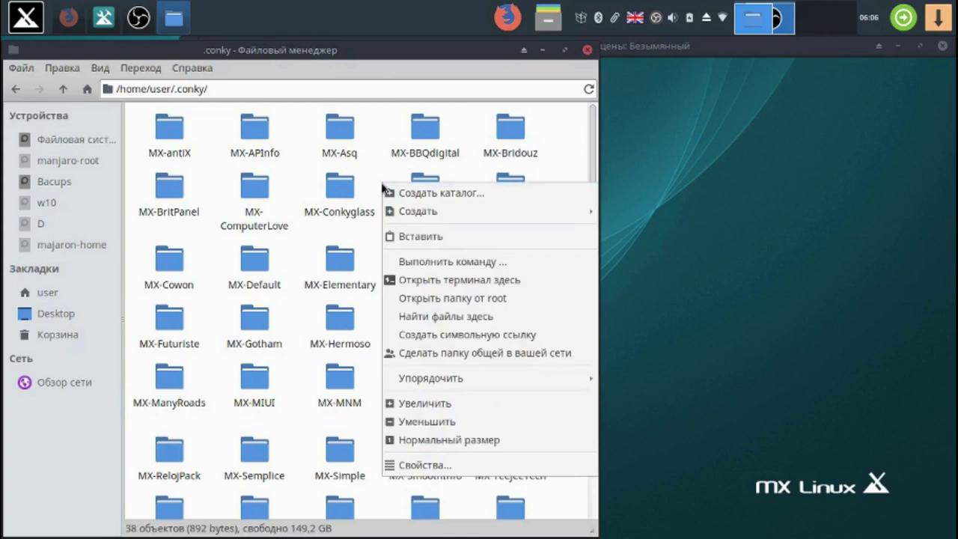
{"action": "left_click", "coordinate": [449, 230]}
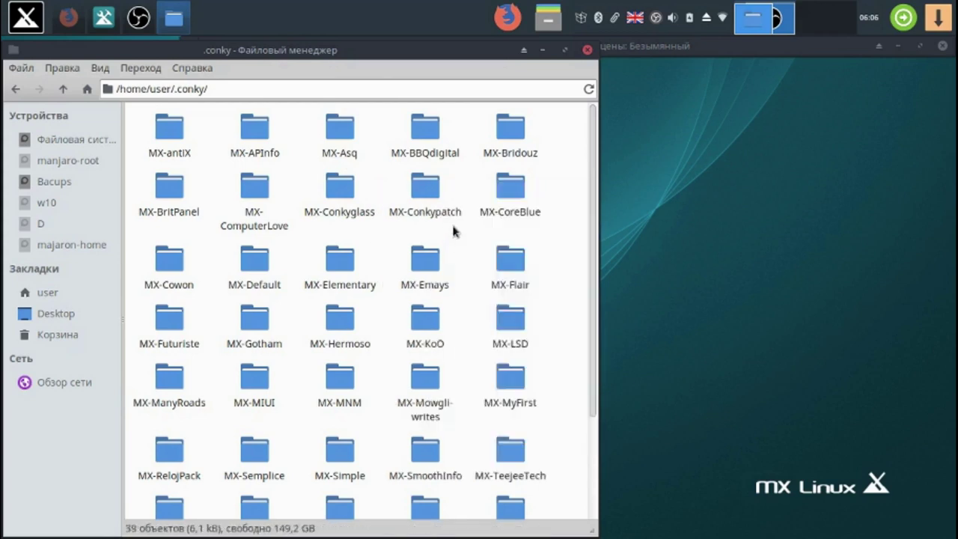
{"action": "left_click", "coordinate": [525, 51]}
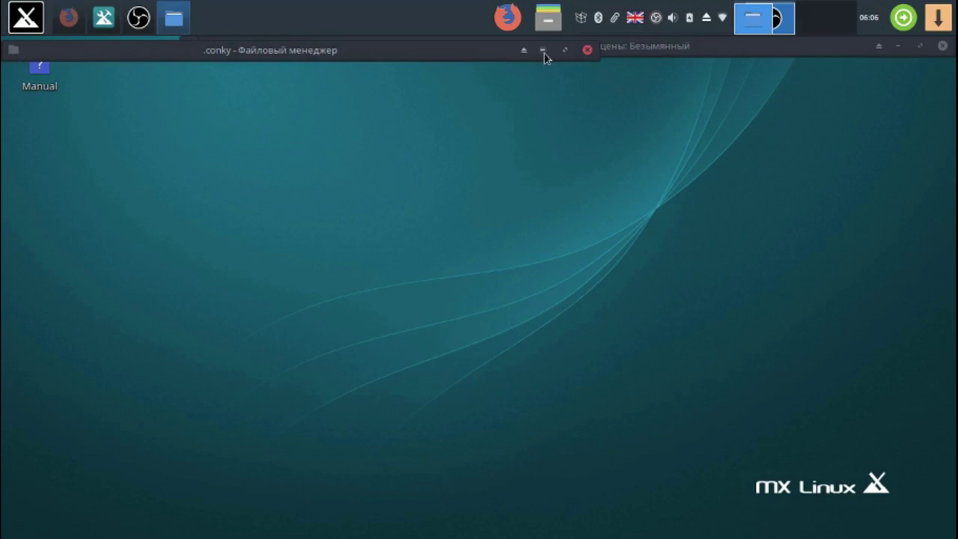
{"action": "left_click", "coordinate": [543, 51]}
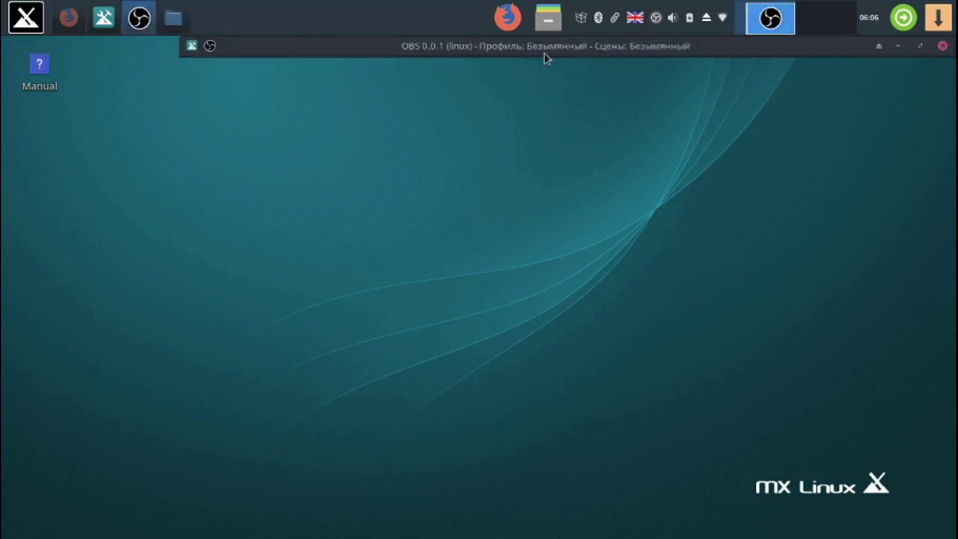
- Launch Conky Manager and enable the conky short lmc-rus widget
{"action": "left_click", "coordinate": [21, 22]}
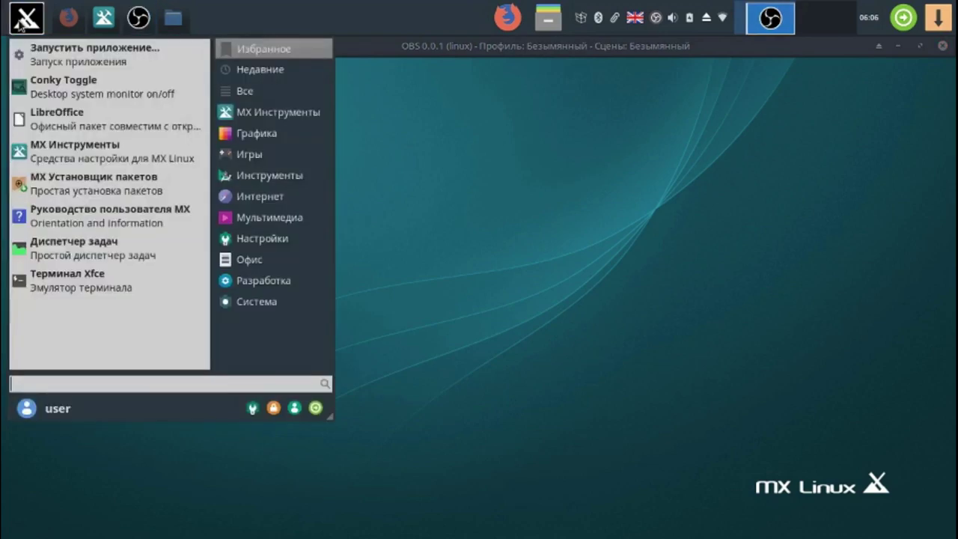
{"action": "left_click", "coordinate": [323, 100]}
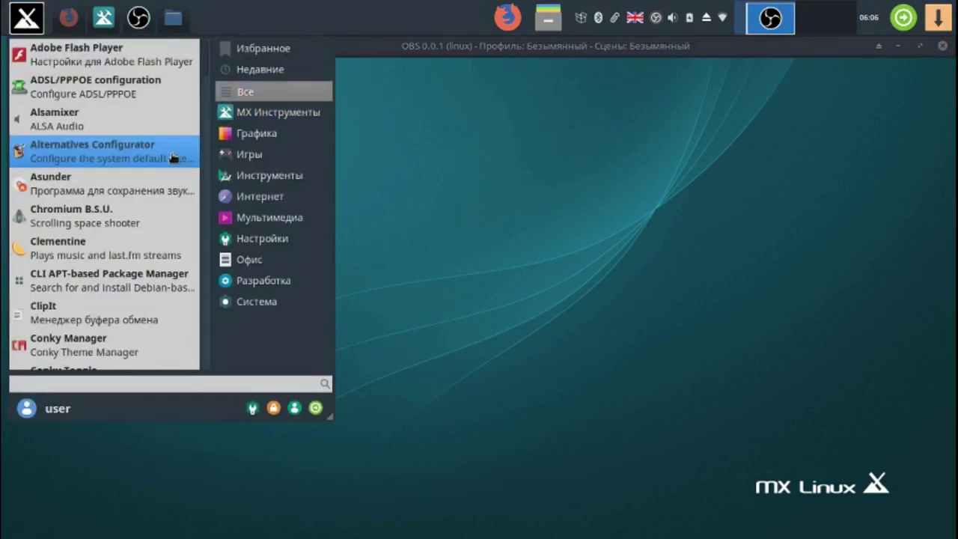
{"action": "left_click", "coordinate": [112, 345]}
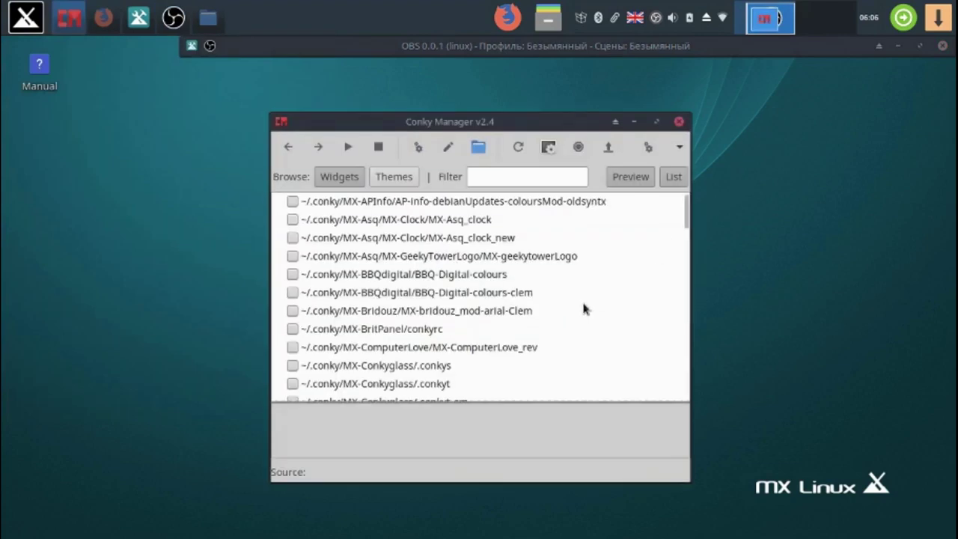
{"action": "left_click_drag", "start_coordinate": [683, 213], "coordinate": [675, 397]}
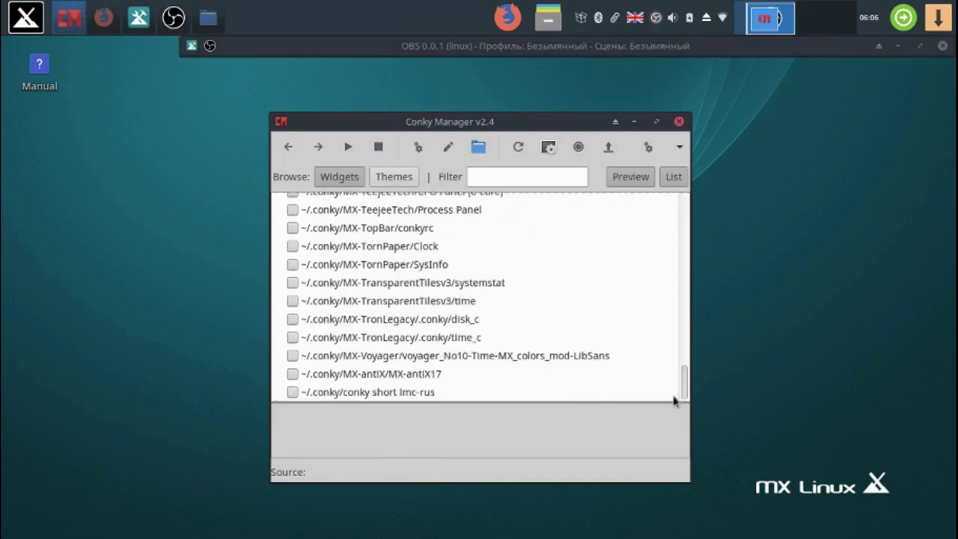
{"action": "left_click", "coordinate": [291, 394]}
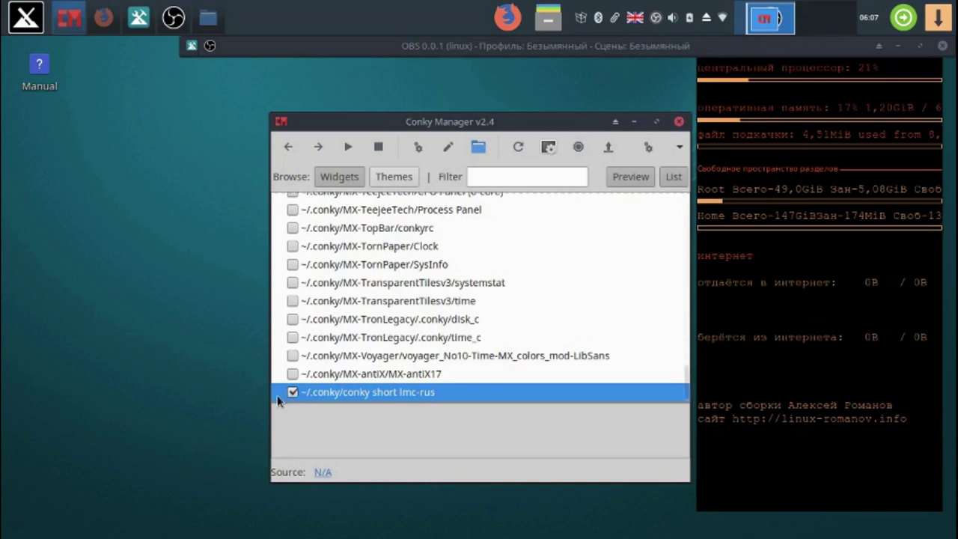
- Set the widget's alignment to Top Right, apply it, and show its Network settings
{"action": "left_click", "coordinate": [418, 148]}
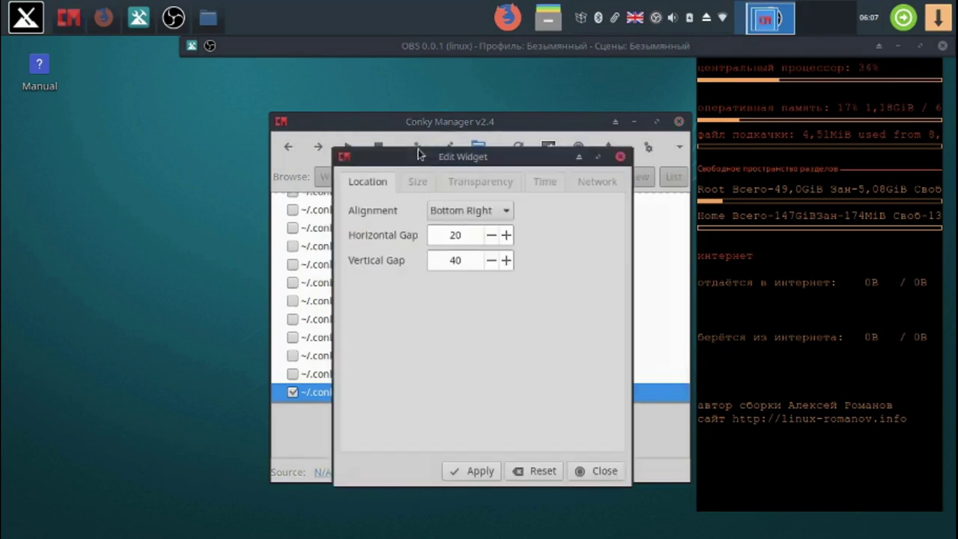
{"action": "left_click", "coordinate": [505, 217]}
{"action": "left_click", "coordinate": [503, 162]}
{"action": "left_click_drag", "start_coordinate": [500, 155], "coordinate": [500, 176]}
{"action": "left_click", "coordinate": [509, 232]}
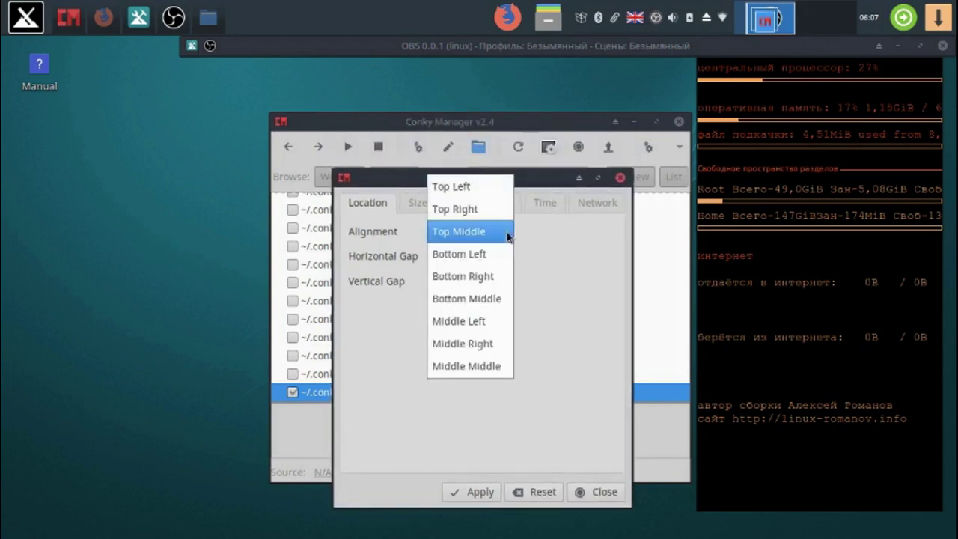
{"action": "left_click", "coordinate": [507, 211]}
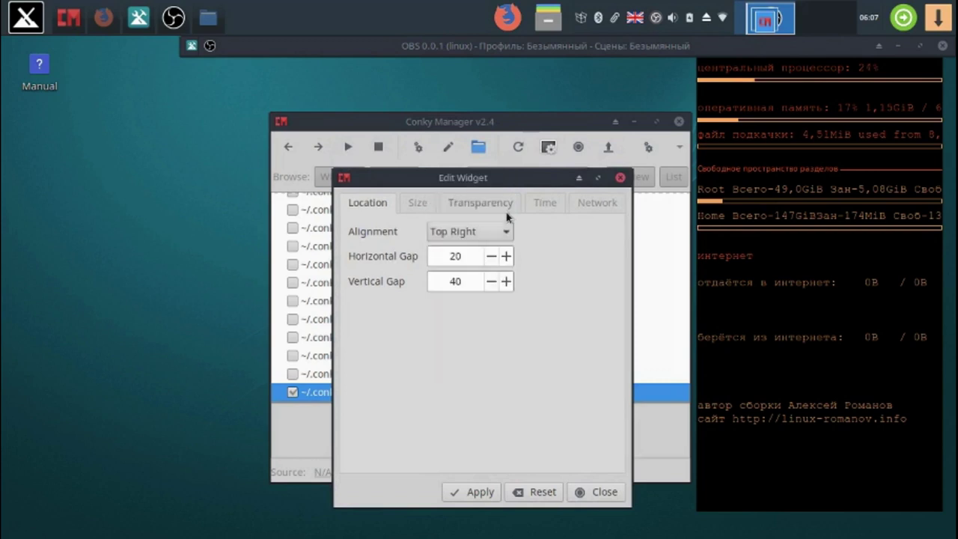
{"action": "left_click", "coordinate": [476, 491]}
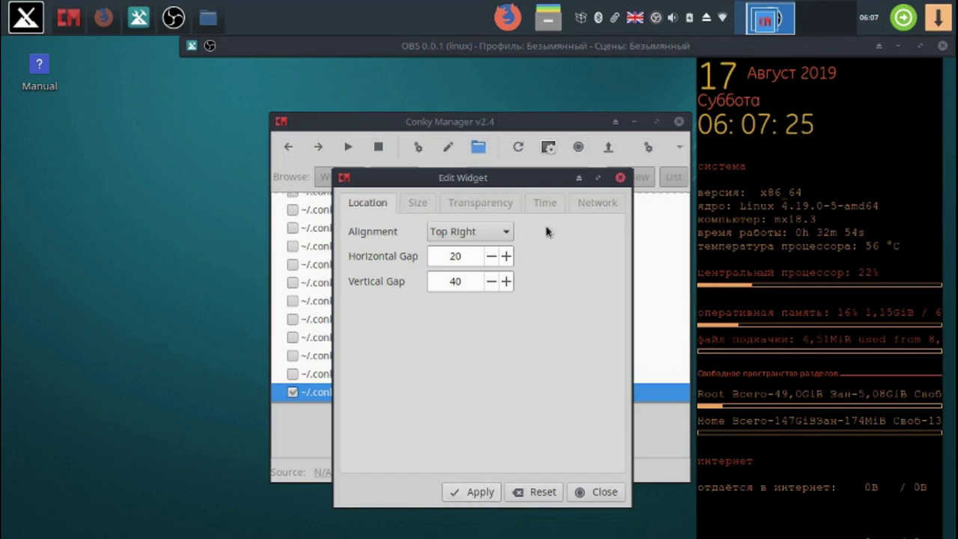
{"action": "left_click", "coordinate": [609, 202]}
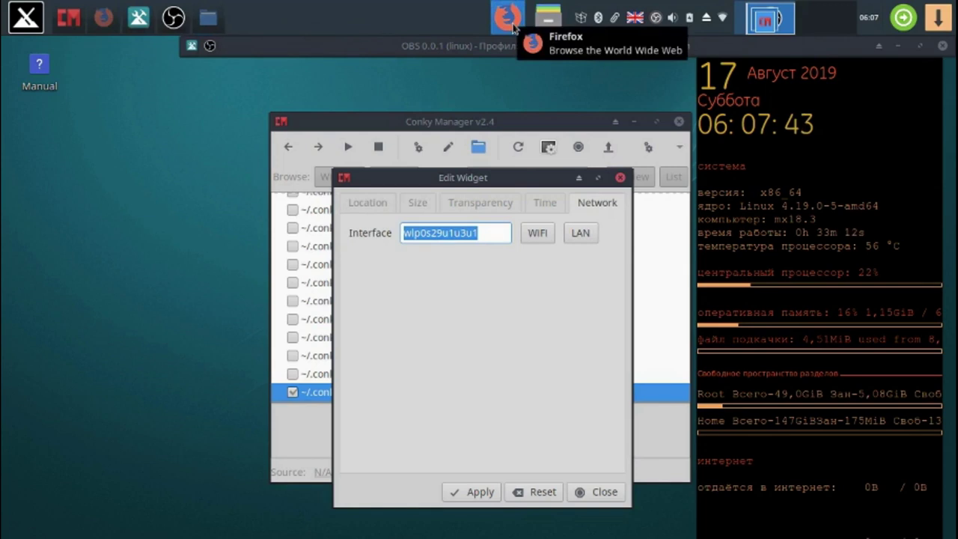
- Switch to Workspace 2 and back, then open Firefox on the MX Linux Blog
{"action": "left_click", "coordinate": [819, 23]}
{"action": "left_click", "coordinate": [778, 22]}
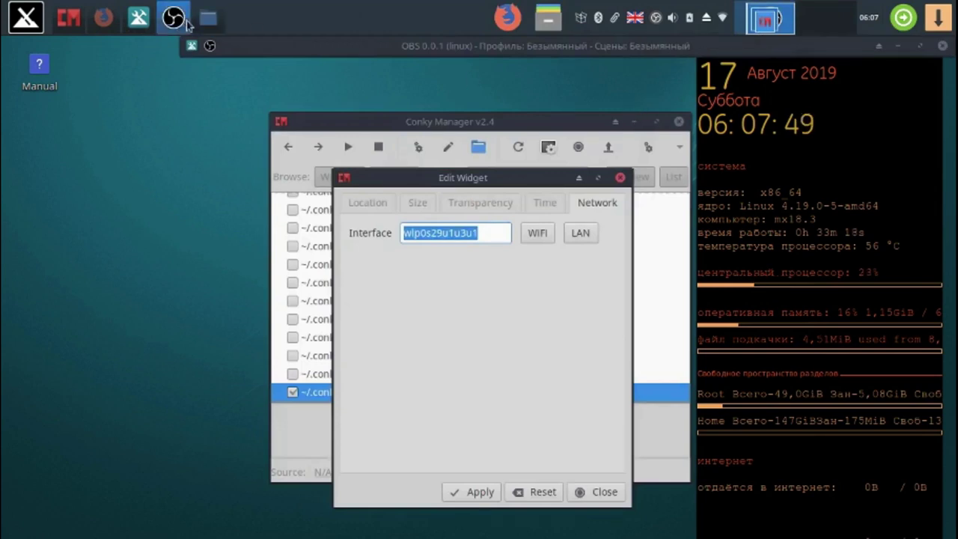
{"action": "left_click", "coordinate": [508, 19]}
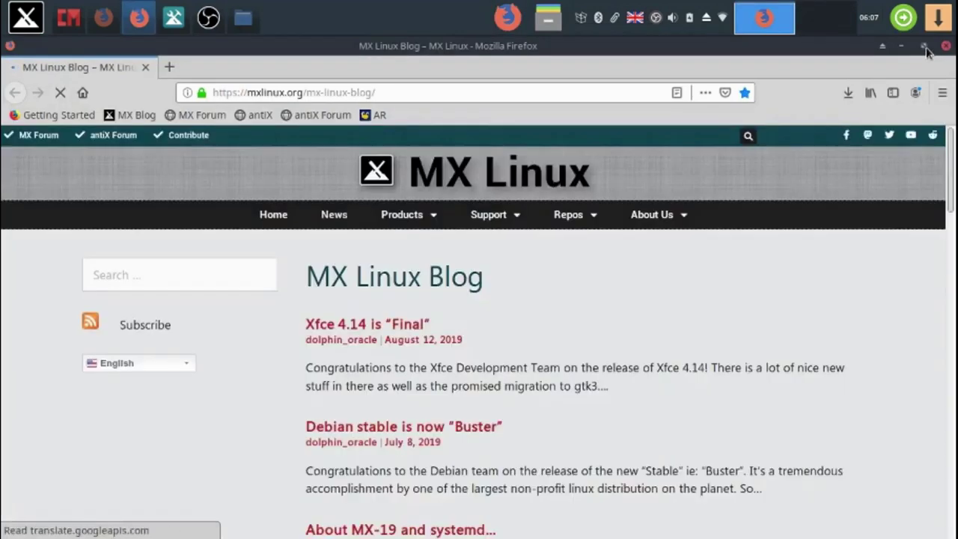
- Close the MX Linux Blog window and restore the КРОК Диск conky share window, unmaximised
{"action": "left_click", "coordinate": [923, 47]}
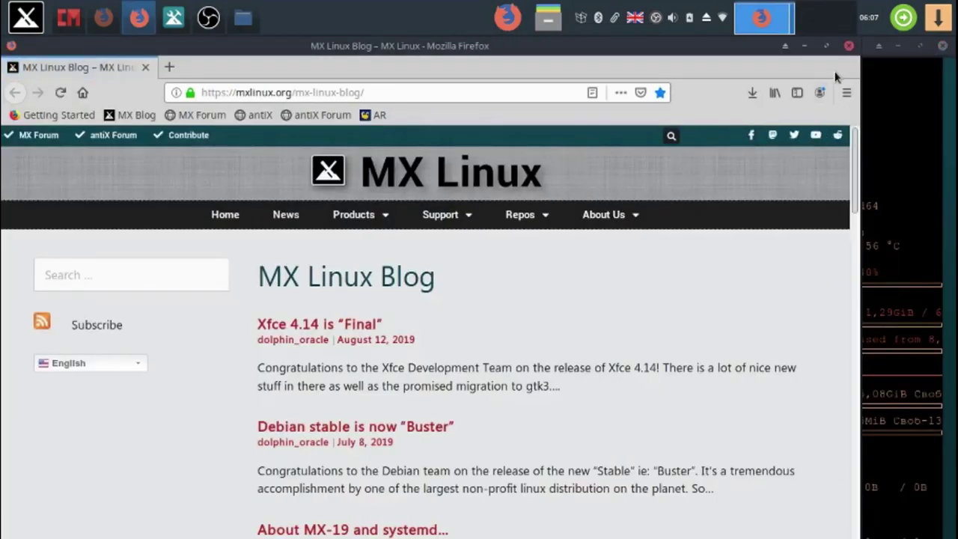
{"action": "left_click", "coordinate": [803, 46]}
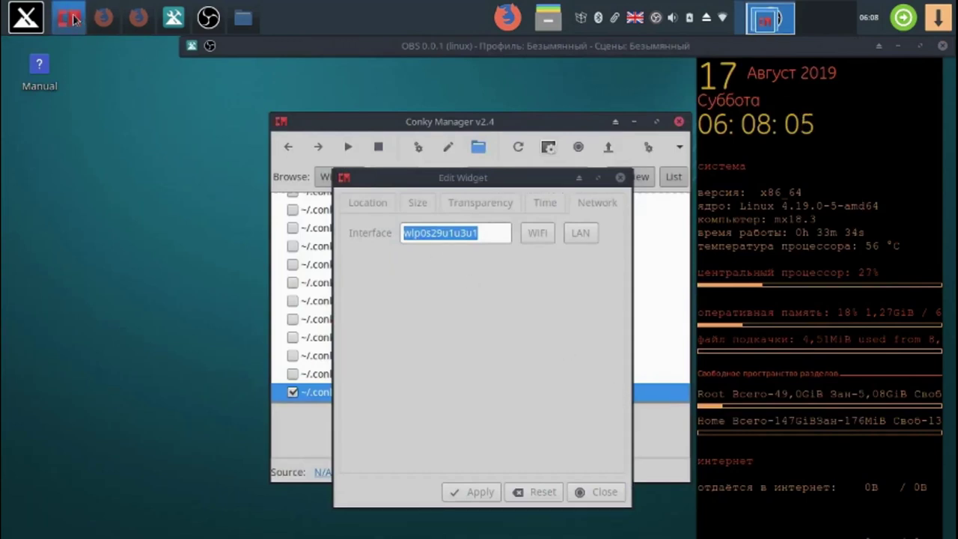
{"action": "left_click", "coordinate": [139, 19]}
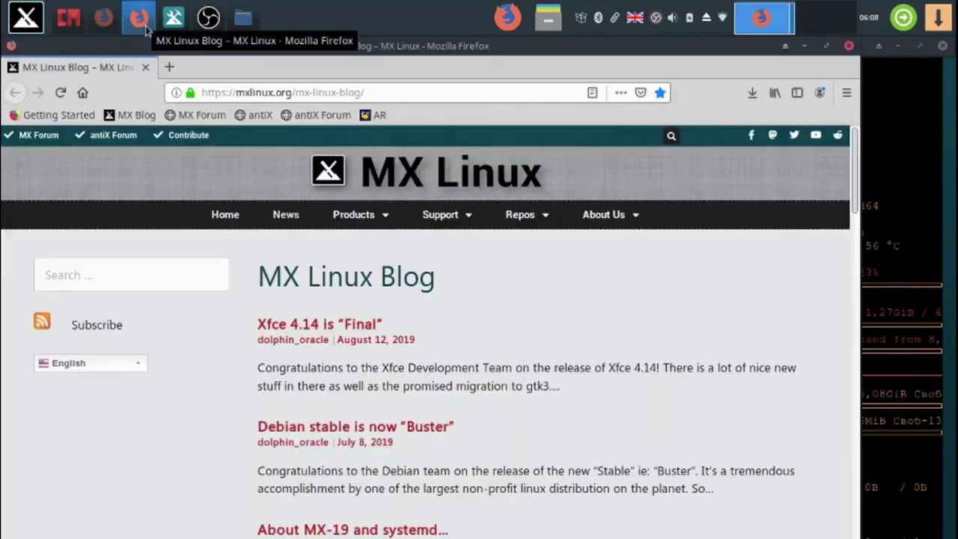
{"action": "left_click", "coordinate": [848, 47]}
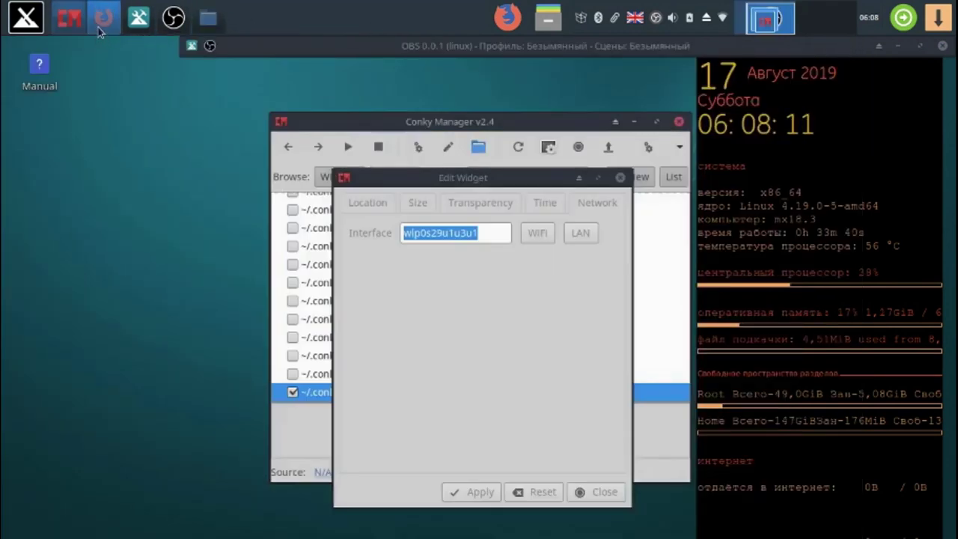
{"action": "left_click", "coordinate": [104, 24]}
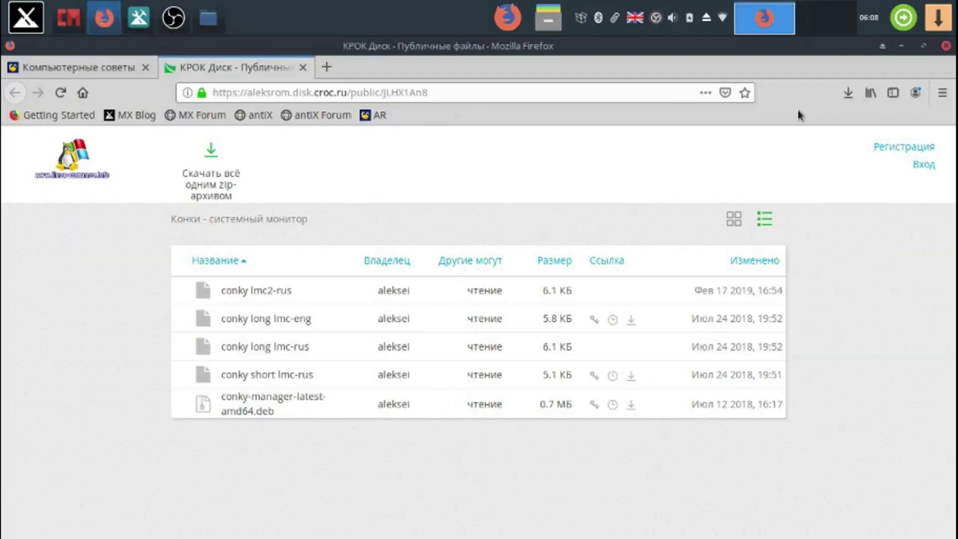
{"action": "left_click", "coordinate": [923, 47]}
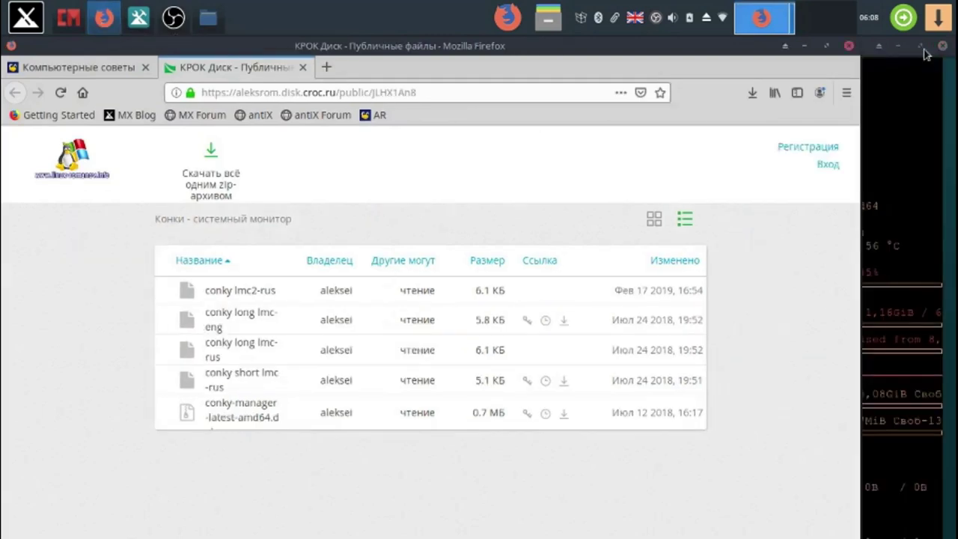
{"action": "left_click", "coordinate": [24, 18]}
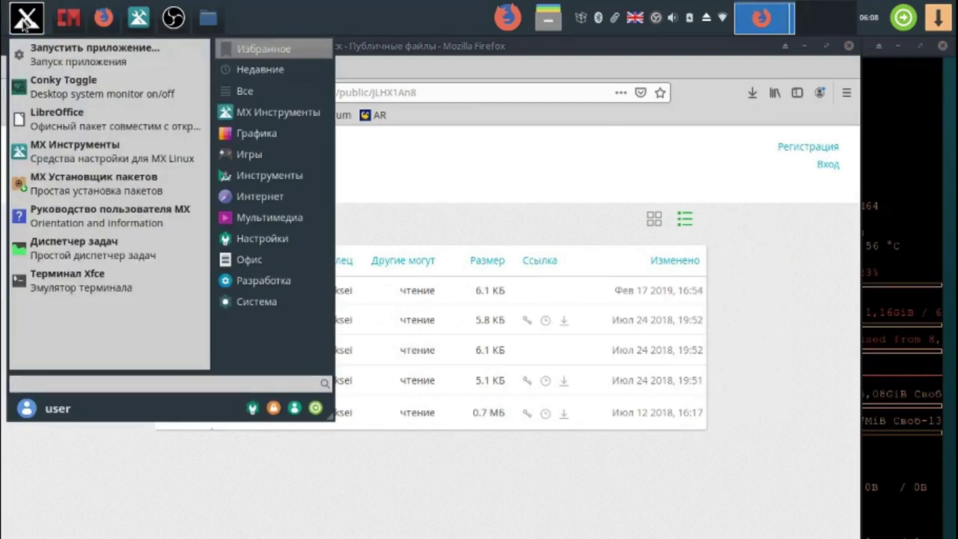
- Run iwconfig in the Xfce terminal, copy the interface name wlan0, and close the terminal
{"action": "left_click", "coordinate": [105, 283]}
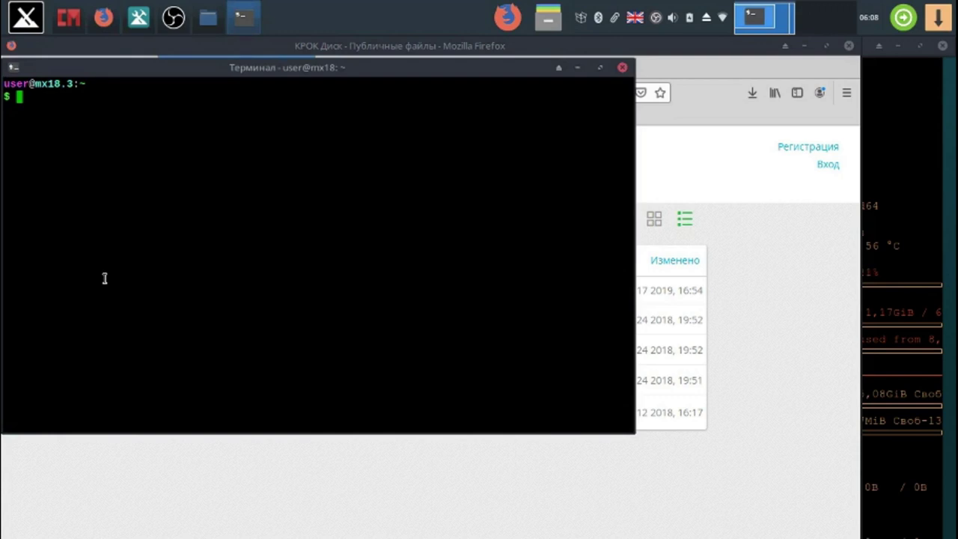
{"action": "type", "text": "iwcunfig"}
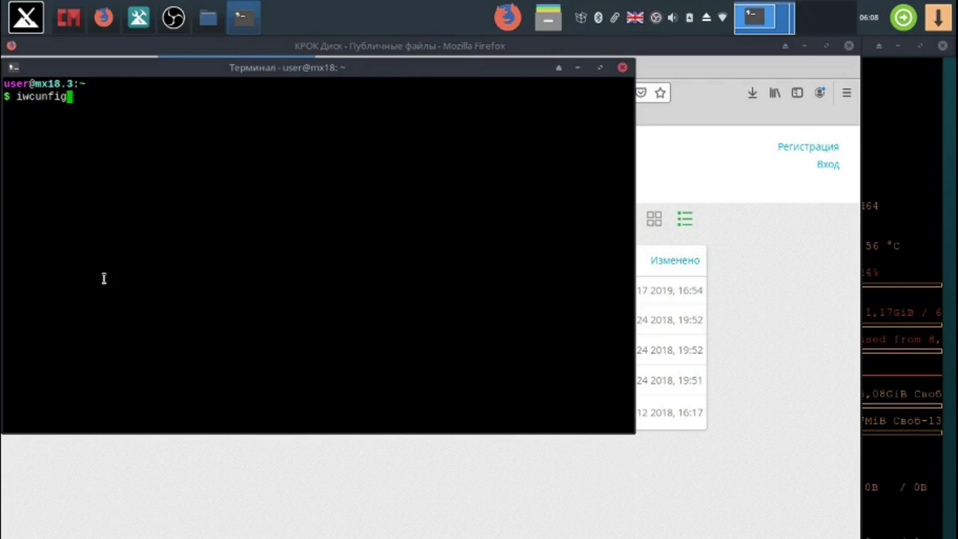
{"action": "key", "text": "Left"}
{"action": "key", "text": "Left"}
{"action": "key", "text": "Left"}
{"action": "key", "text": "Left"}
{"action": "key", "text": "BackSpace"}
{"action": "type", "text": "o"}
{"action": "key", "text": "Return"}
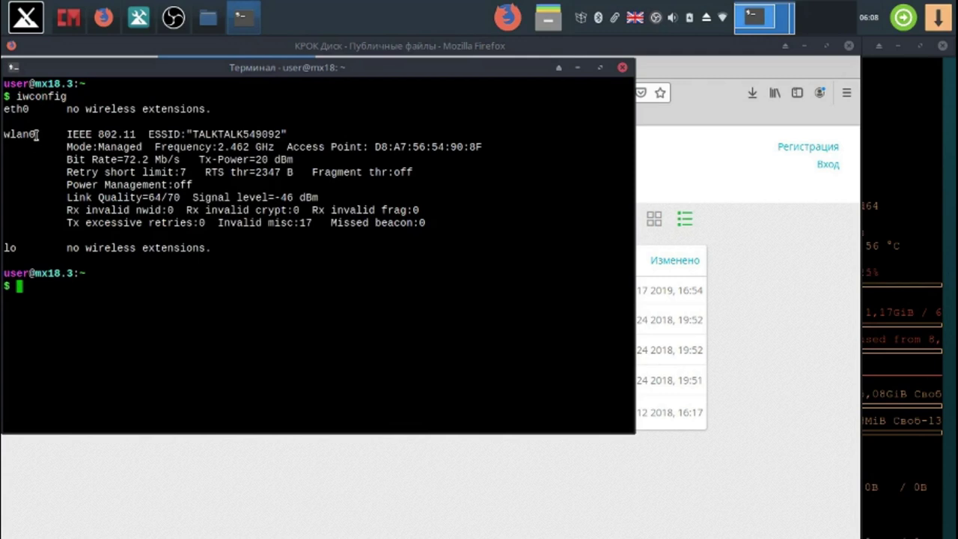
{"action": "left_click_drag", "start_coordinate": [36, 135], "coordinate": [2, 142]}
{"action": "right_click", "coordinate": [6, 137]}
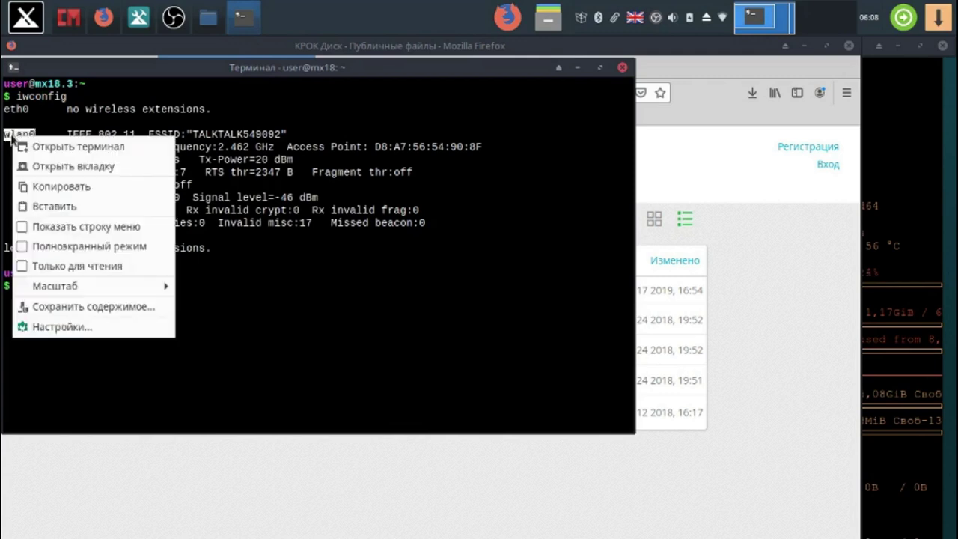
{"action": "left_click", "coordinate": [86, 186]}
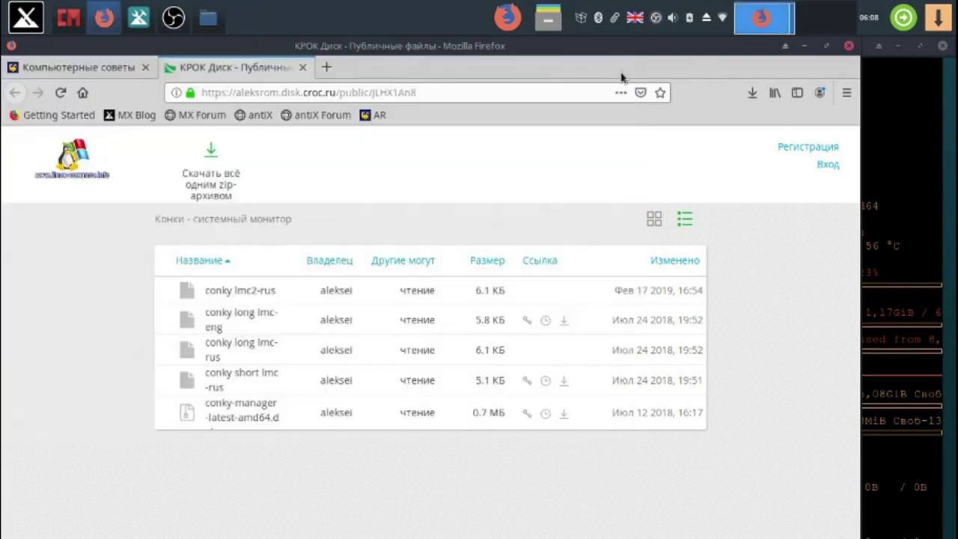
{"action": "left_click", "coordinate": [622, 68]}
- Choose WiFi so the widget's interface becomes wlan0, apply, and close the widget editor
{"action": "left_click", "coordinate": [805, 46]}
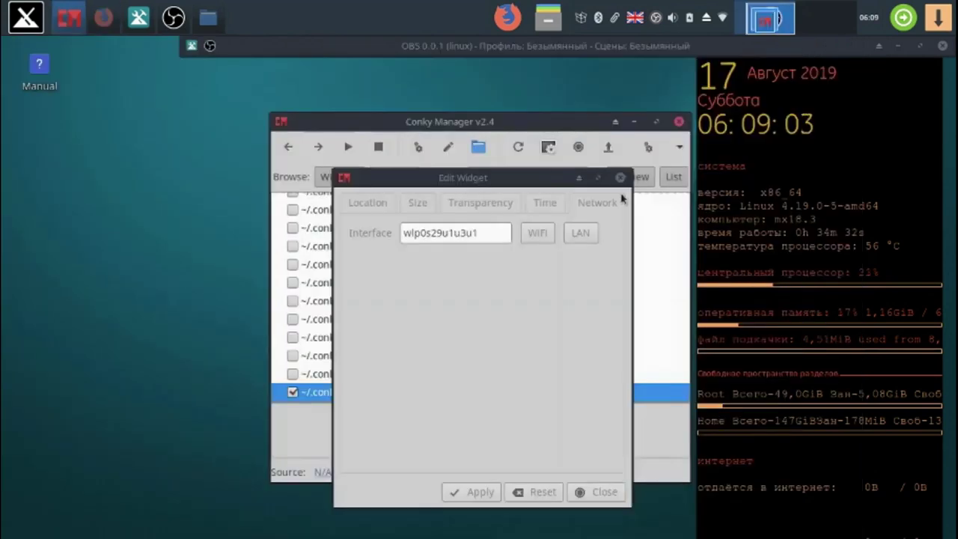
{"action": "left_click", "coordinate": [536, 235]}
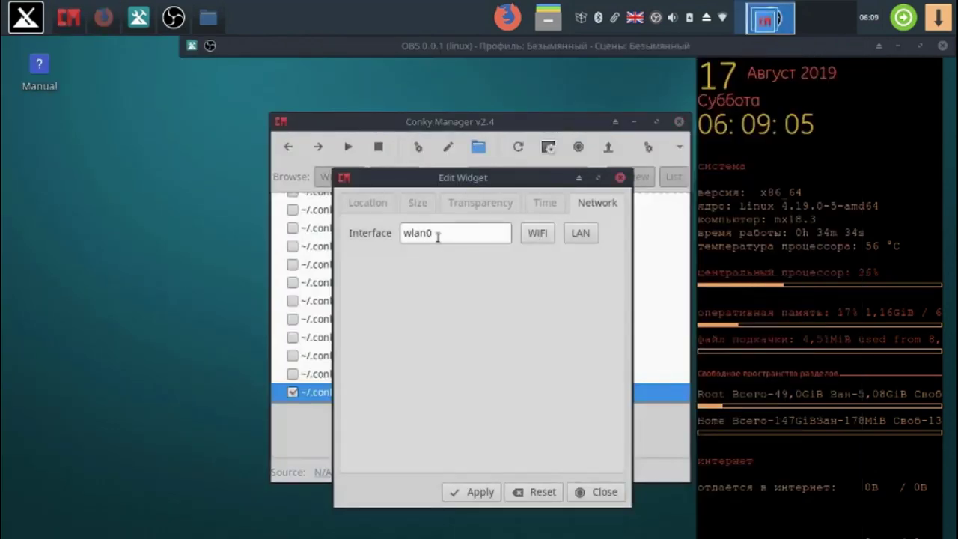
{"action": "left_click", "coordinate": [474, 491]}
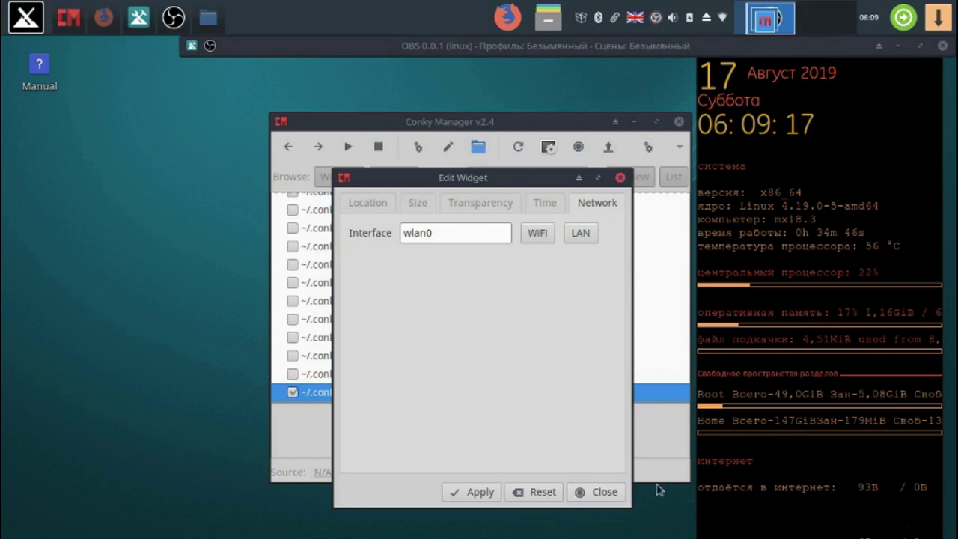
{"action": "left_click", "coordinate": [596, 494]}
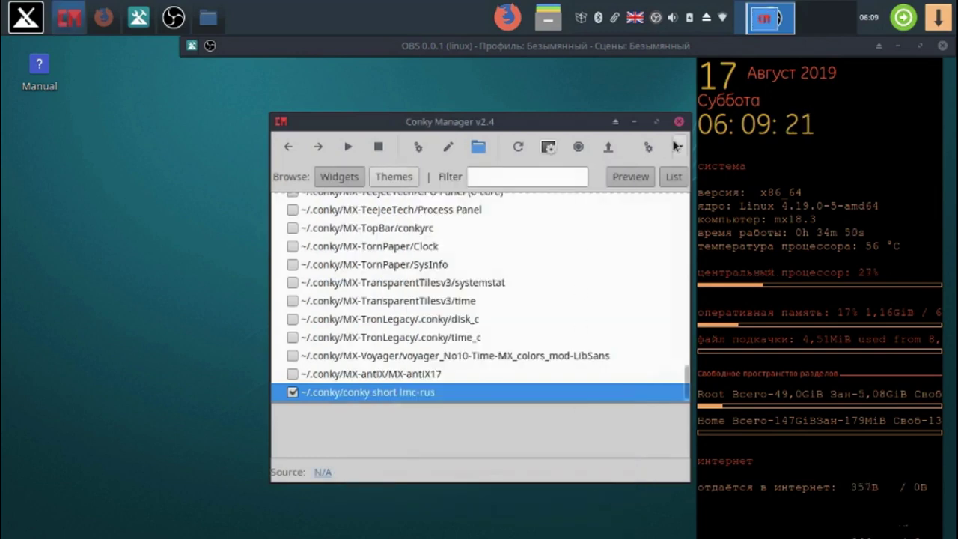
- Open Conky Manager's Application Settings and confirm them with OK
{"action": "left_click", "coordinate": [678, 148]}
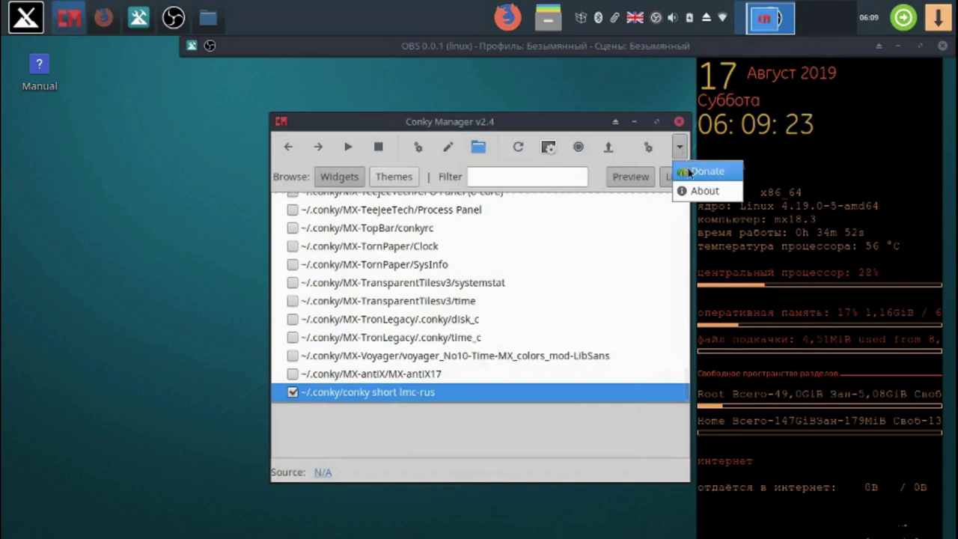
{"action": "left_click", "coordinate": [648, 147]}
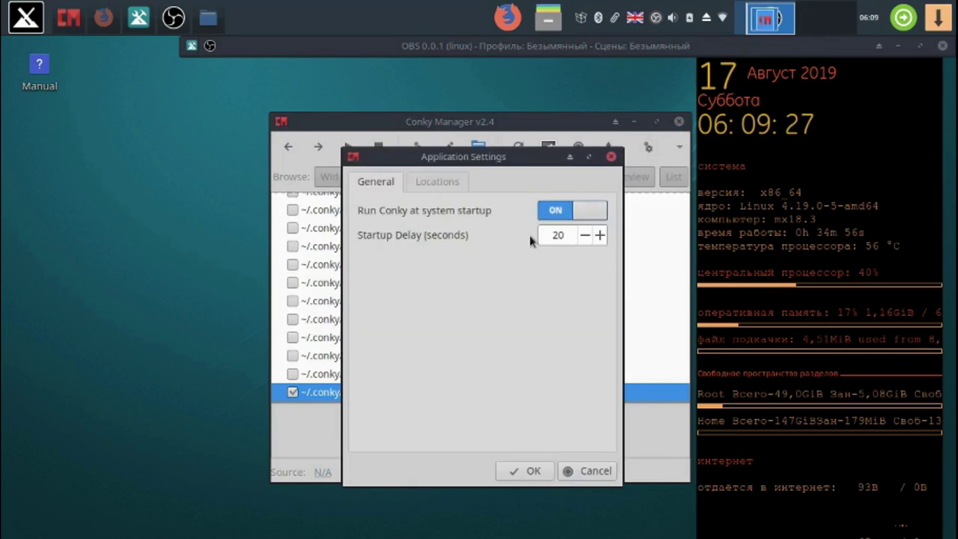
{"action": "left_click", "coordinate": [523, 470]}
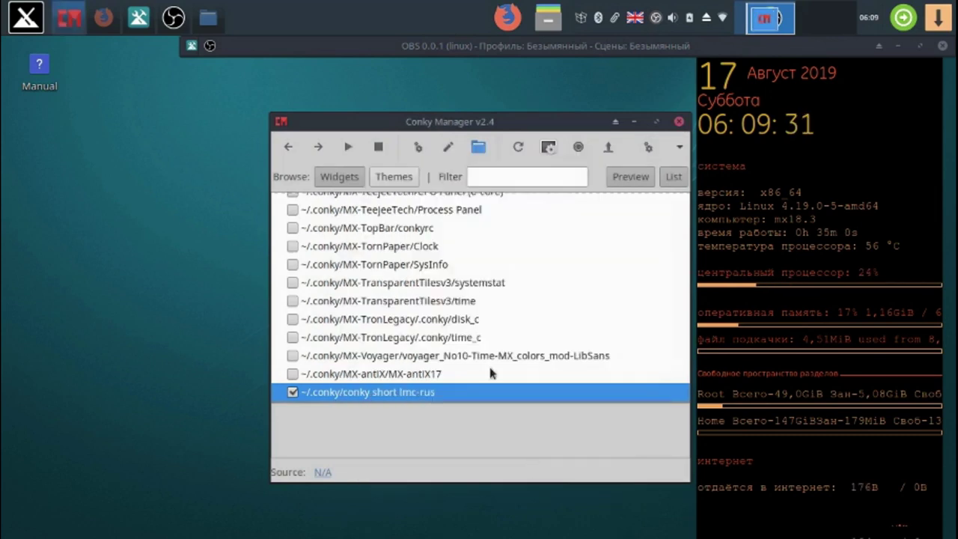
- Set the widget's Transparency Type to Pseudo-Transparent, apply it, and close the editor
{"action": "left_click", "coordinate": [421, 148]}
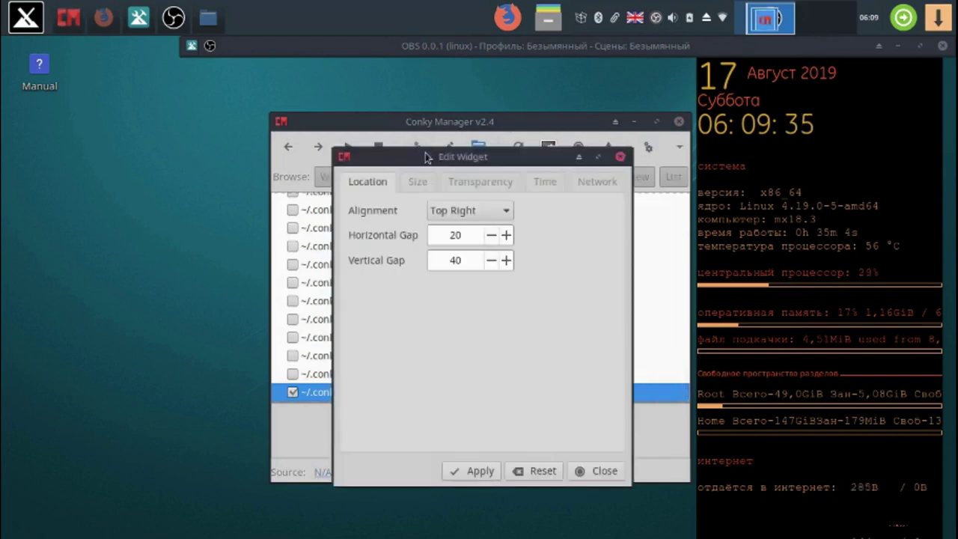
{"action": "left_click", "coordinate": [476, 187]}
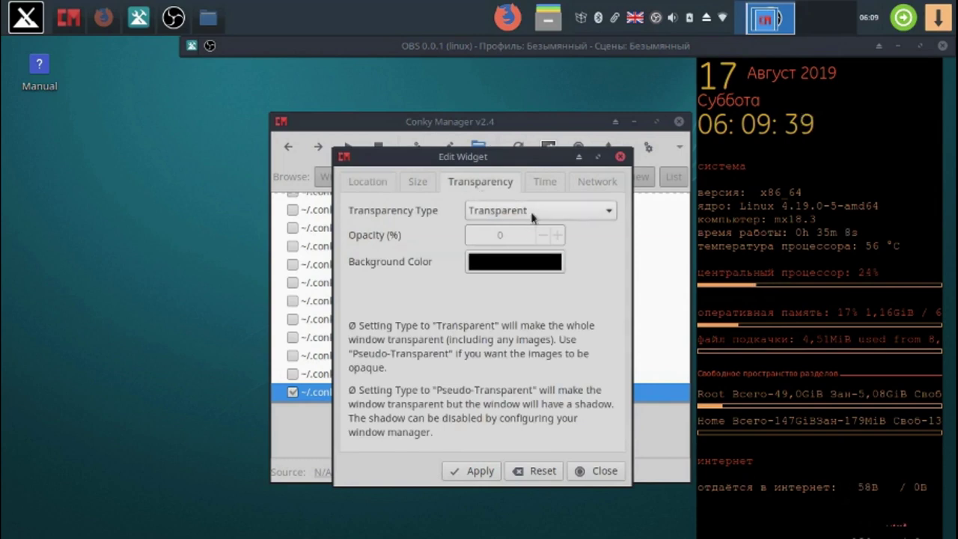
{"action": "left_click", "coordinate": [477, 472]}
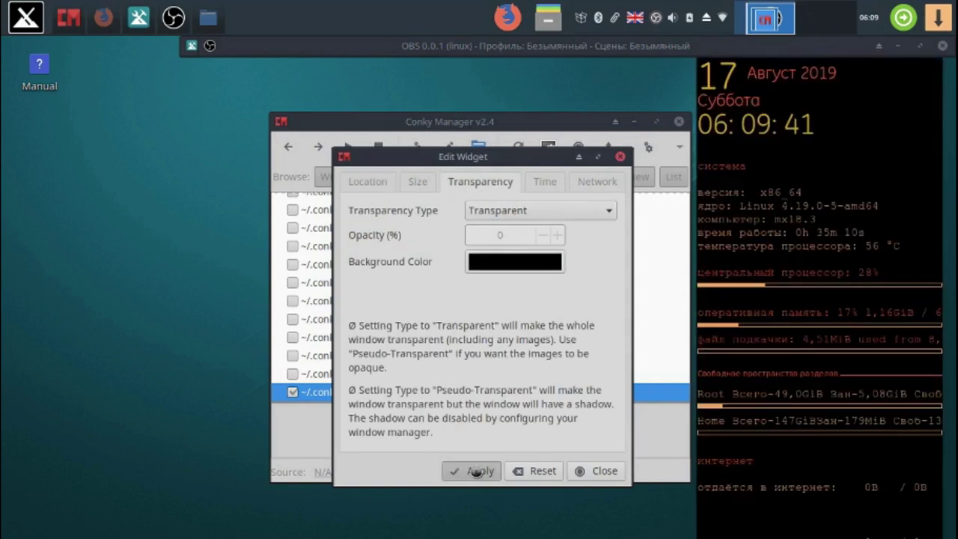
{"action": "left_click", "coordinate": [561, 214]}
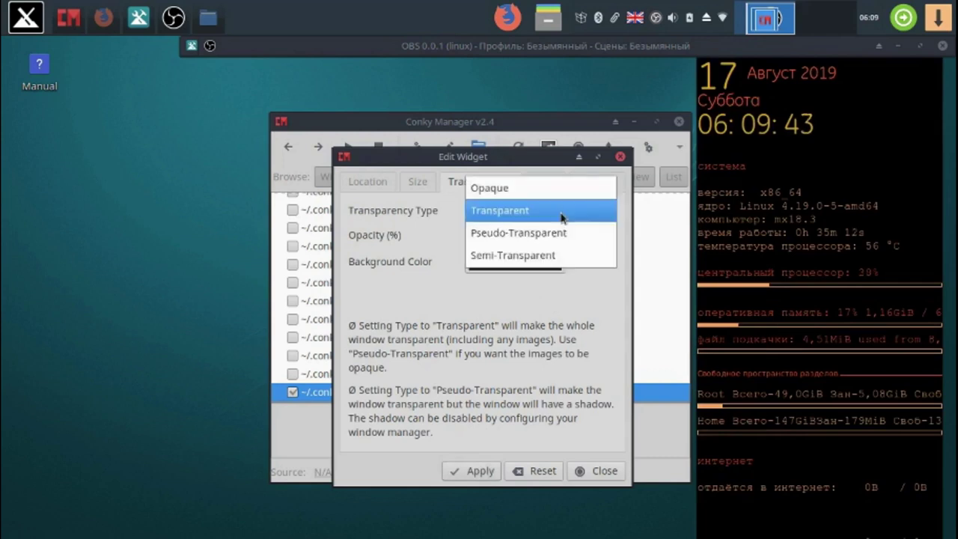
{"action": "left_click", "coordinate": [559, 232]}
{"action": "left_click", "coordinate": [484, 472]}
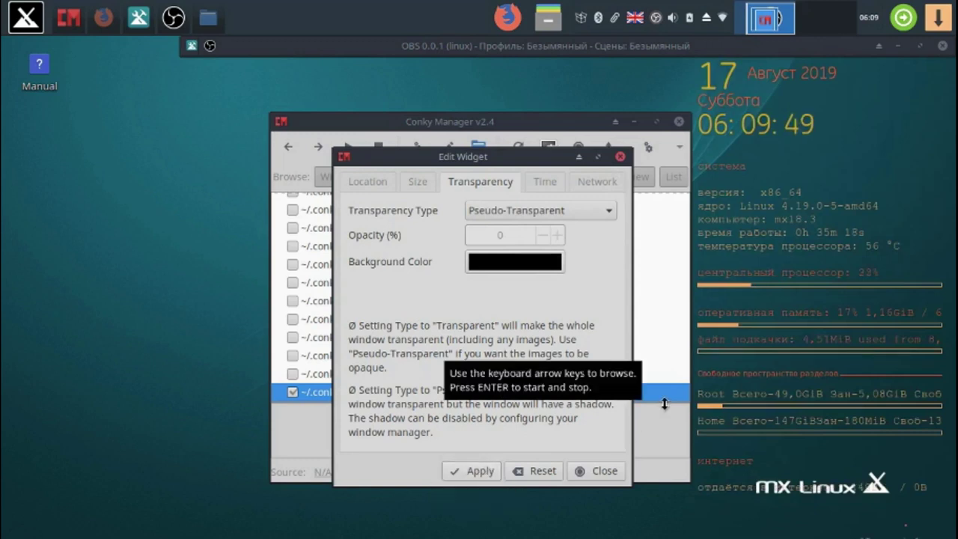
{"action": "left_click", "coordinate": [603, 472]}
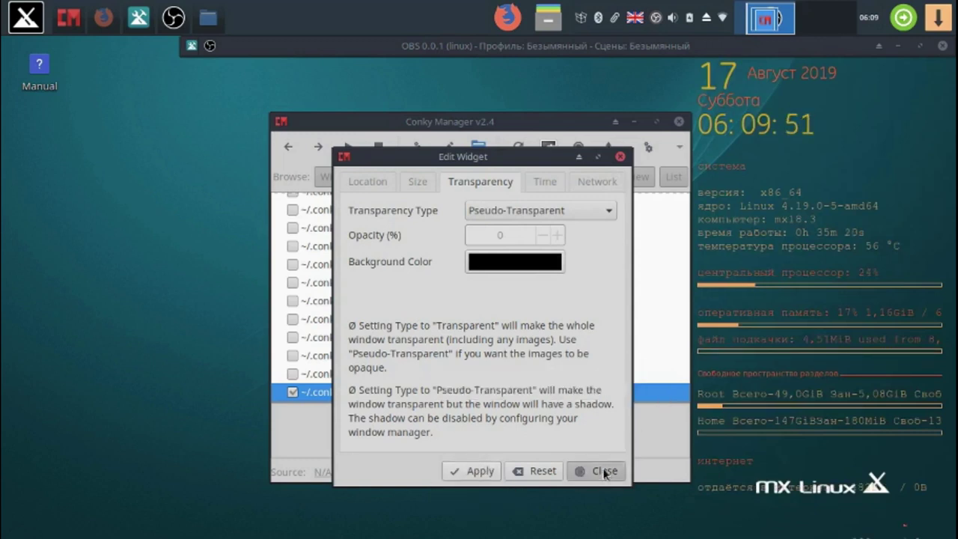
{"action": "left_click_drag", "start_coordinate": [570, 121], "coordinate": [488, 112]}
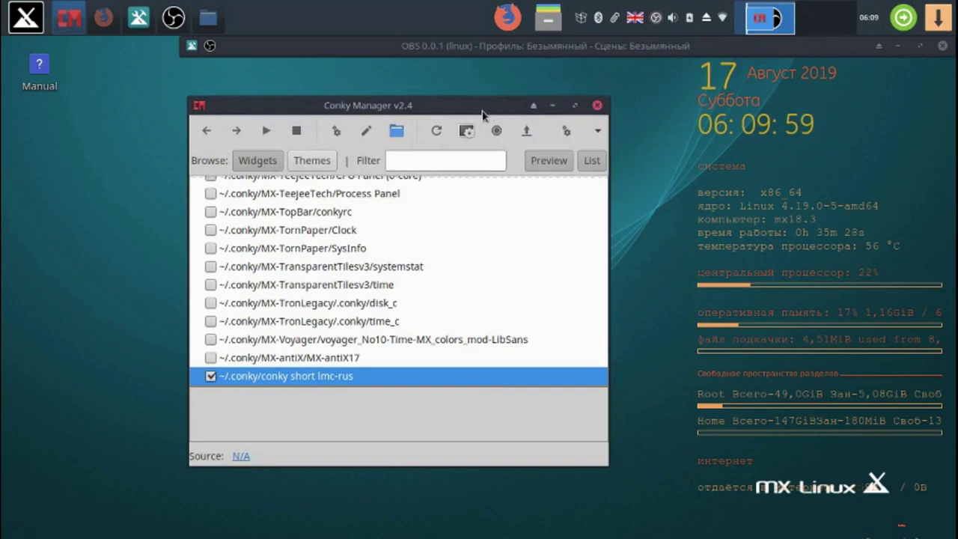
- Delete the last two lines and the blank lines around интернет from the conky short lmc-rus config, then save and close
{"action": "left_click", "coordinate": [367, 132]}
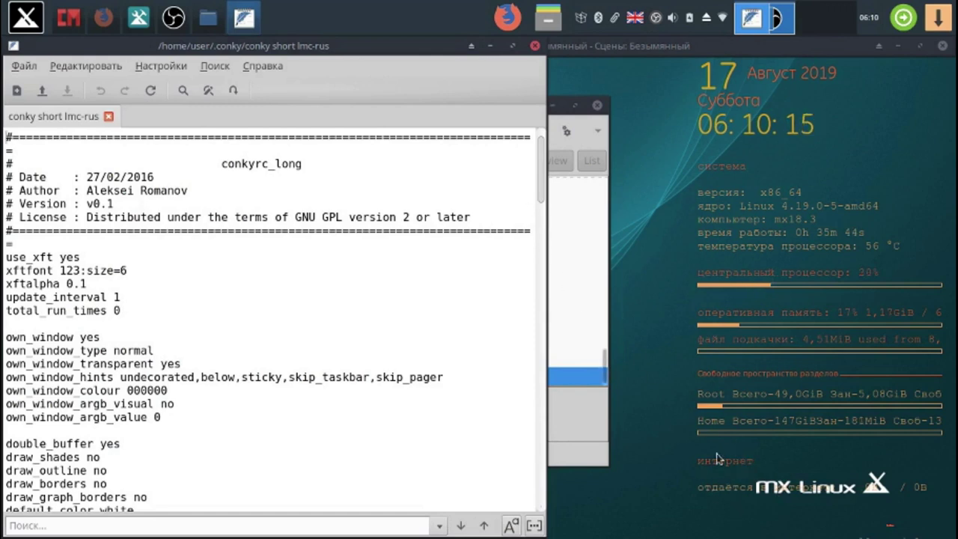
{"action": "left_click_drag", "start_coordinate": [538, 182], "coordinate": [549, 523]}
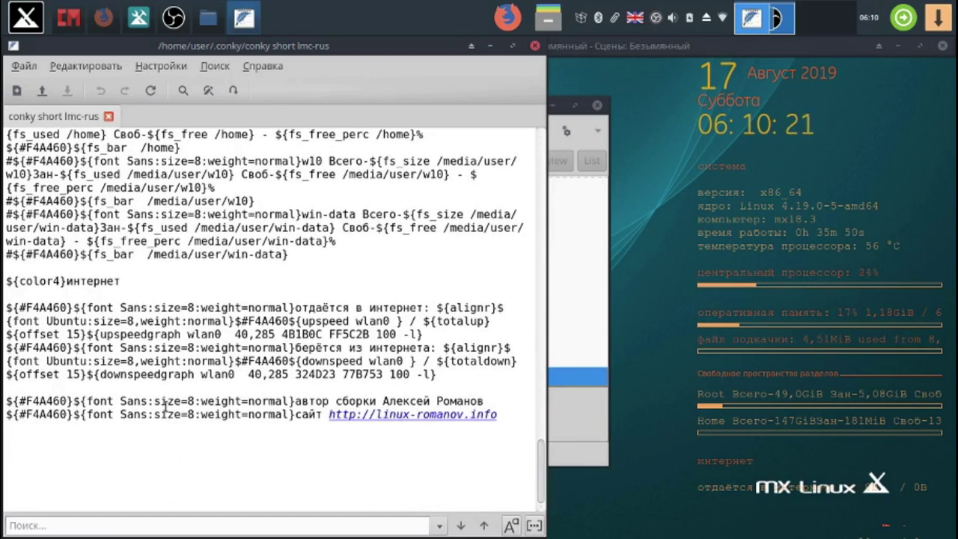
{"action": "left_click_drag", "start_coordinate": [153, 389], "coordinate": [148, 443]}
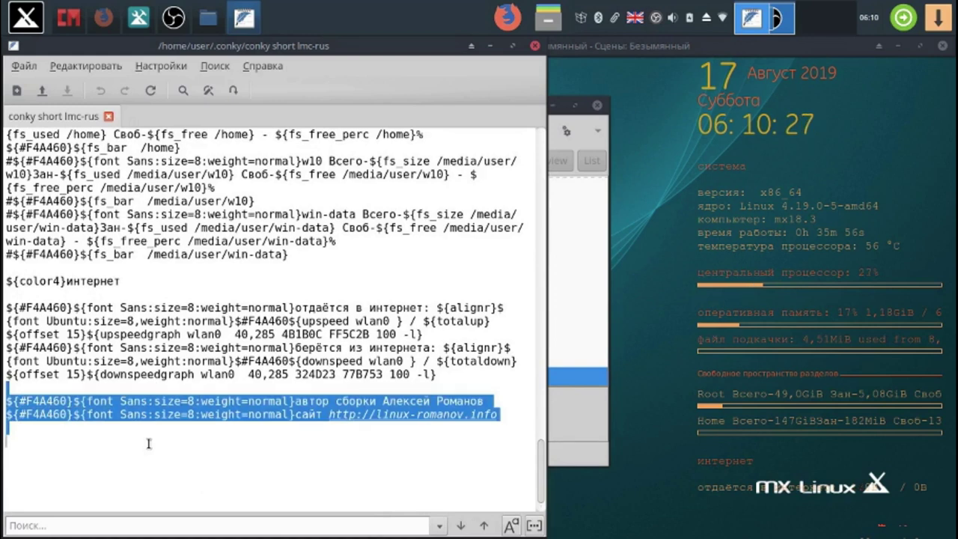
{"action": "key", "text": "Delete"}
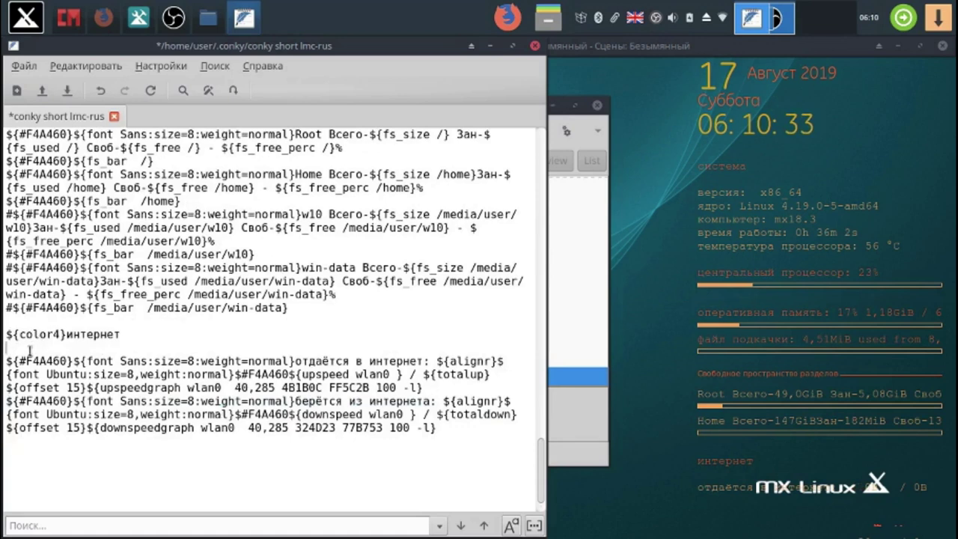
{"action": "key", "text": "BackSpace"}
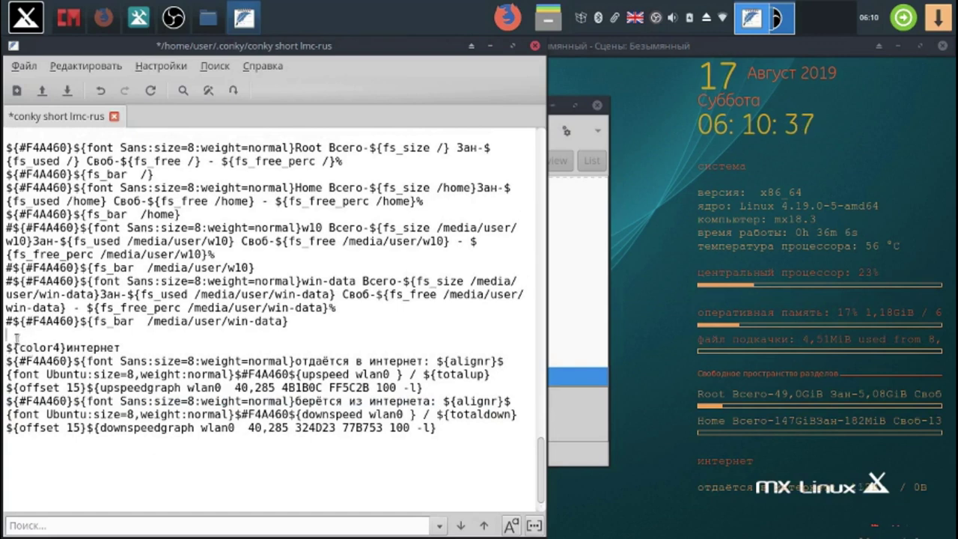
{"action": "key", "text": "Delete"}
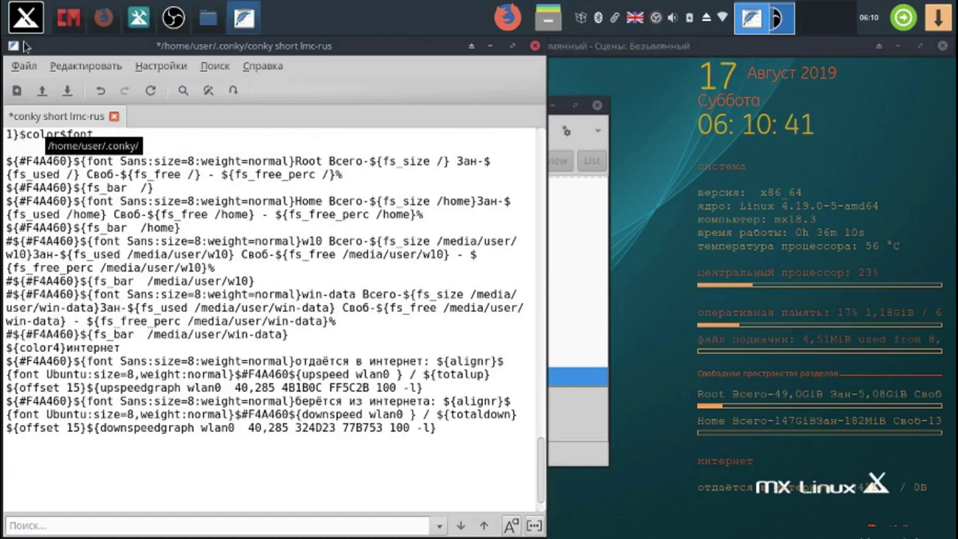
{"action": "left_click", "coordinate": [66, 93]}
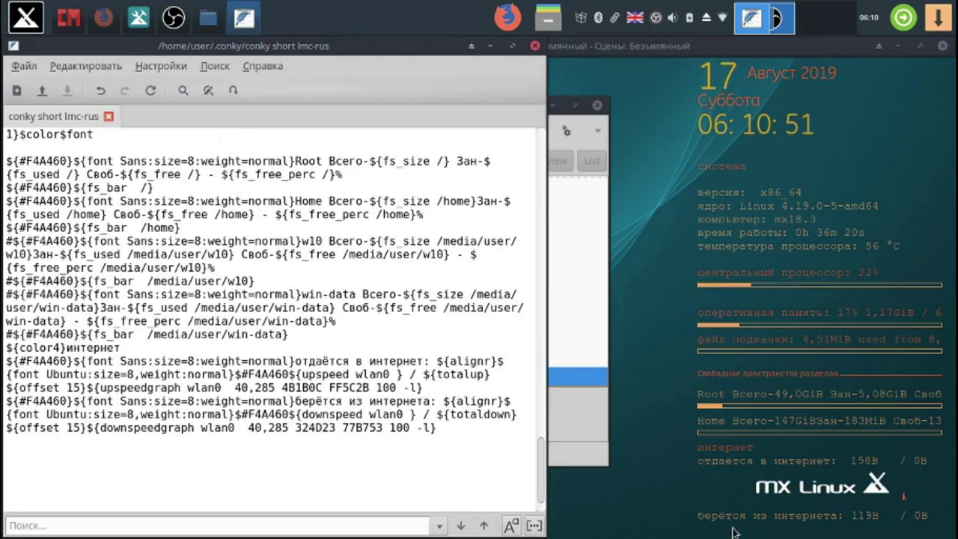
{"action": "left_click", "coordinate": [535, 46]}
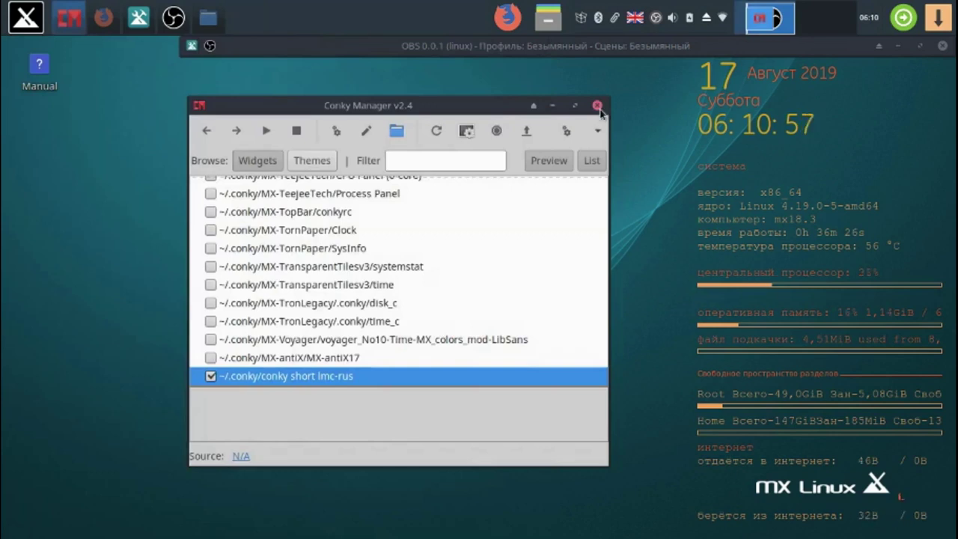
- Close Conky Manager, leaving the Conky widget running on the desktop
{"action": "left_click", "coordinate": [597, 106]}
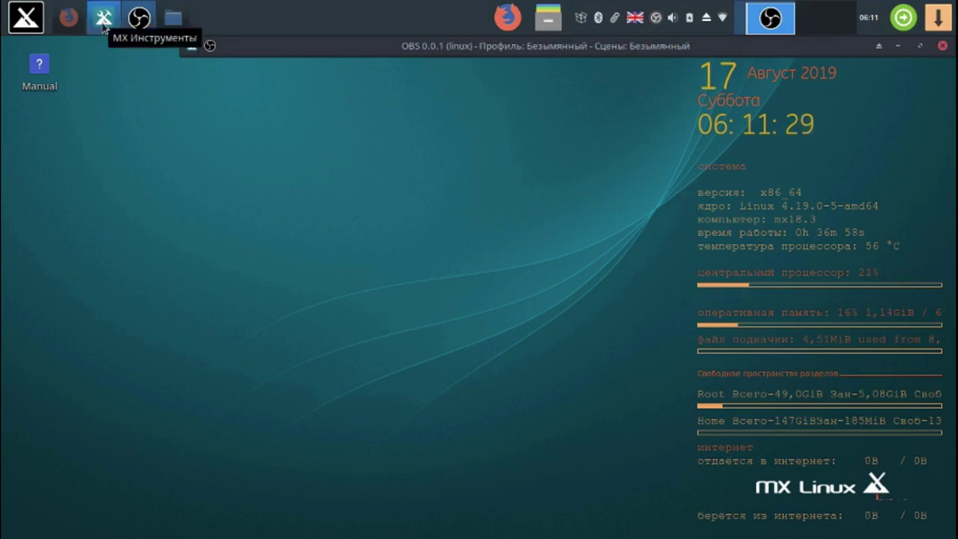
- Launch MX Установщик пакетов from MX Tools and dismiss its permission notice
{"action": "left_click", "coordinate": [104, 24]}
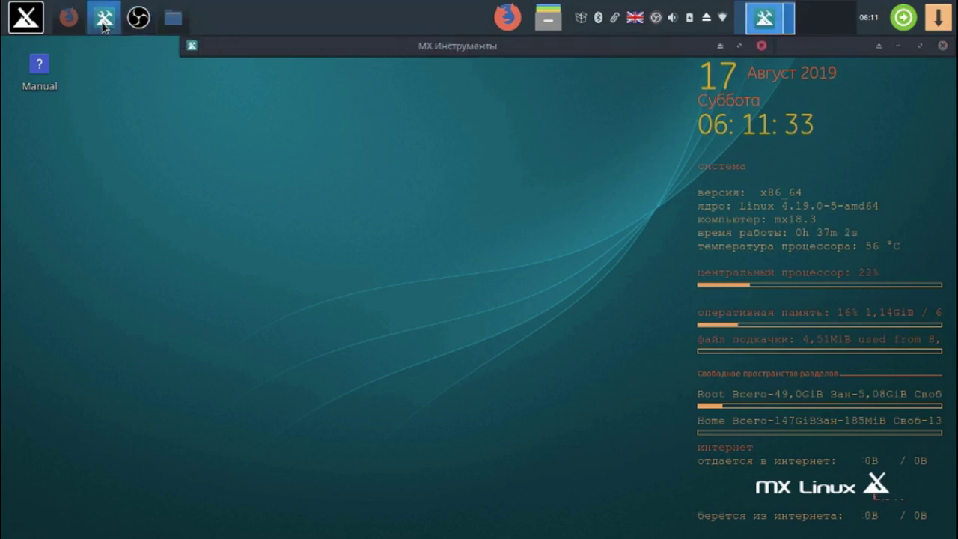
{"action": "left_click", "coordinate": [720, 48]}
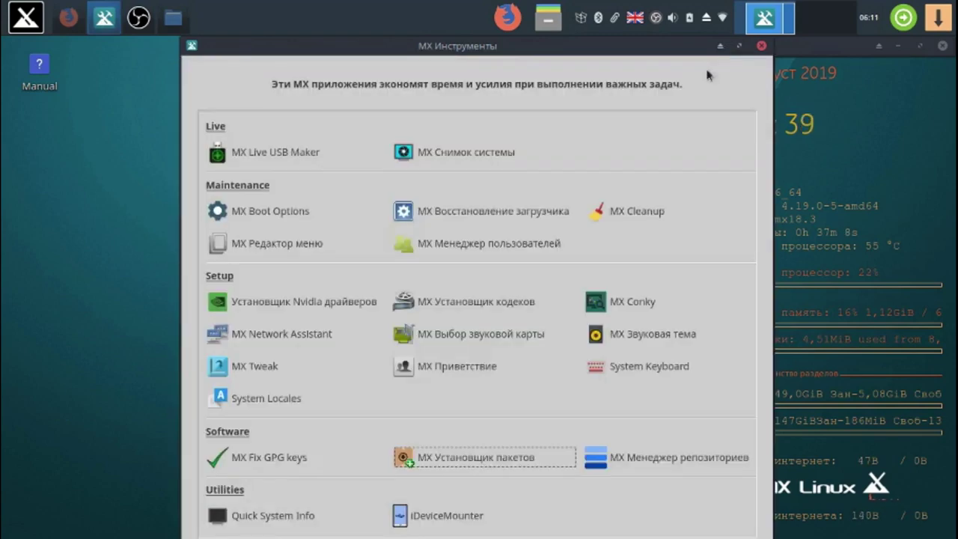
{"action": "left_click", "coordinate": [455, 457]}
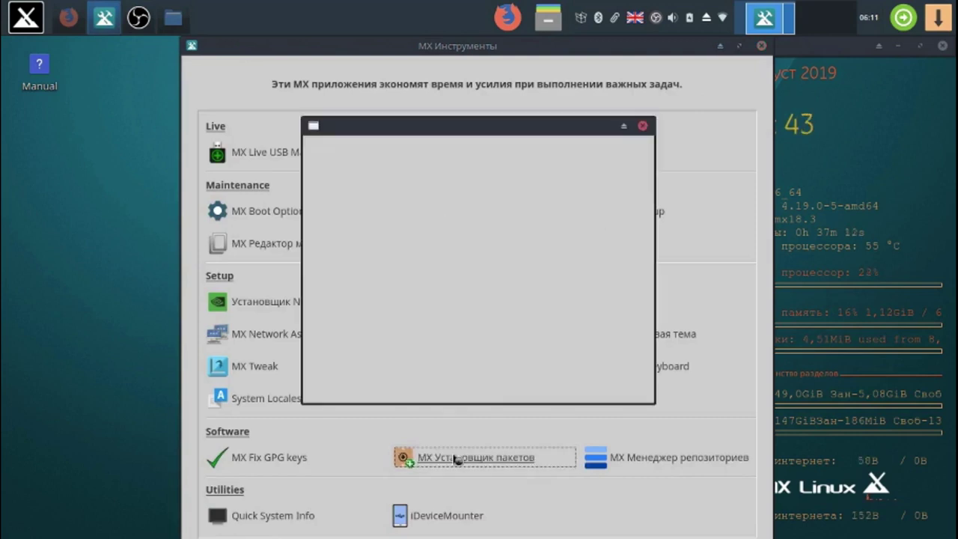
{"action": "key", "text": "Return"}
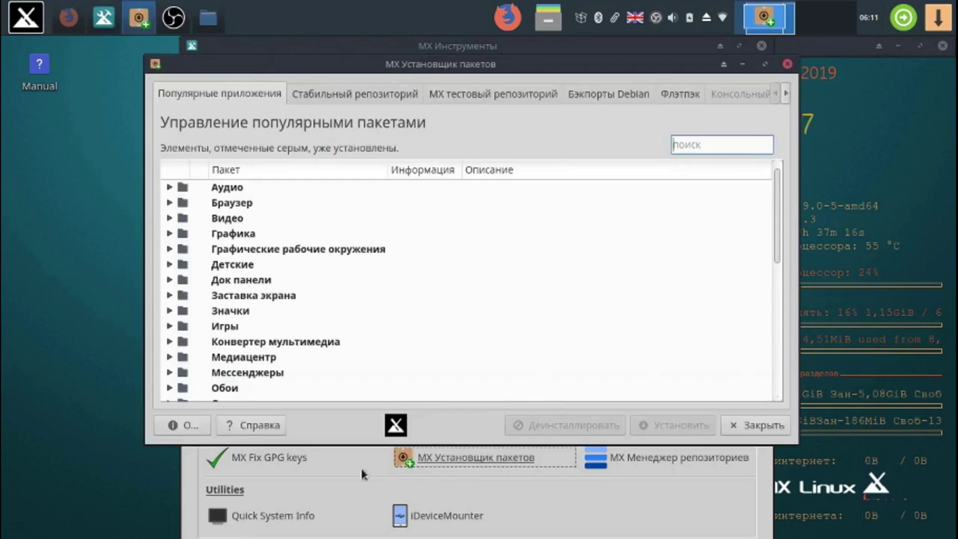
- Tick Audacity under Аудио and Google Chrome under Браузер for installation
{"action": "left_click", "coordinate": [170, 187]}
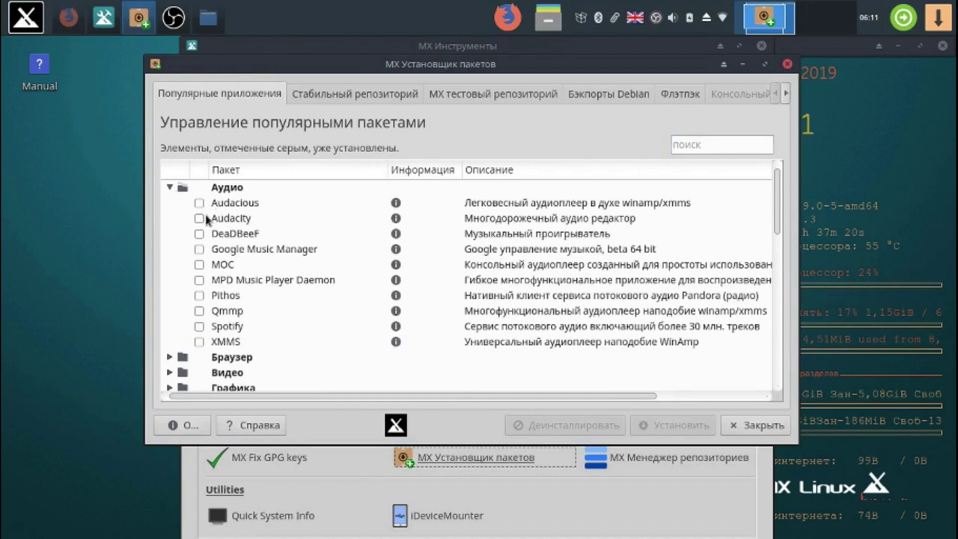
{"action": "left_click", "coordinate": [199, 218]}
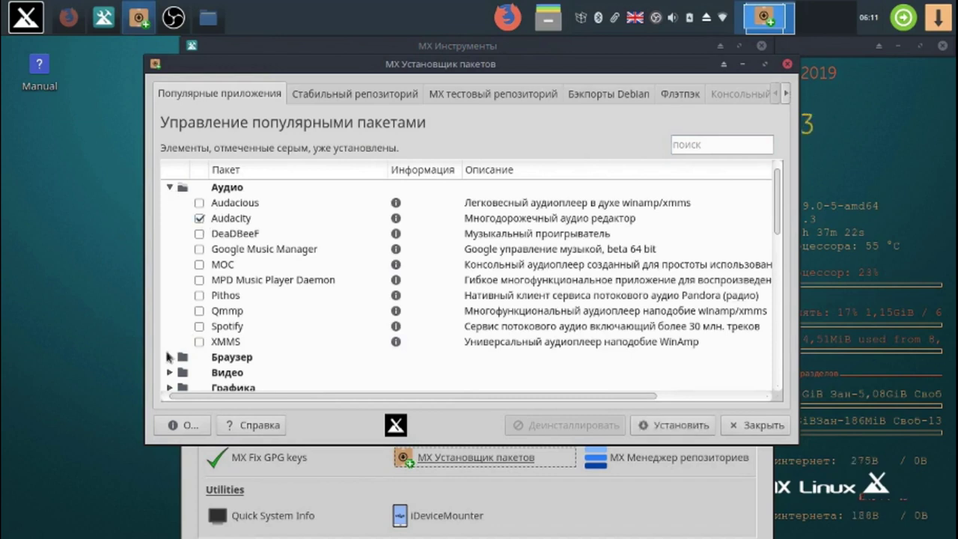
{"action": "left_click", "coordinate": [170, 357]}
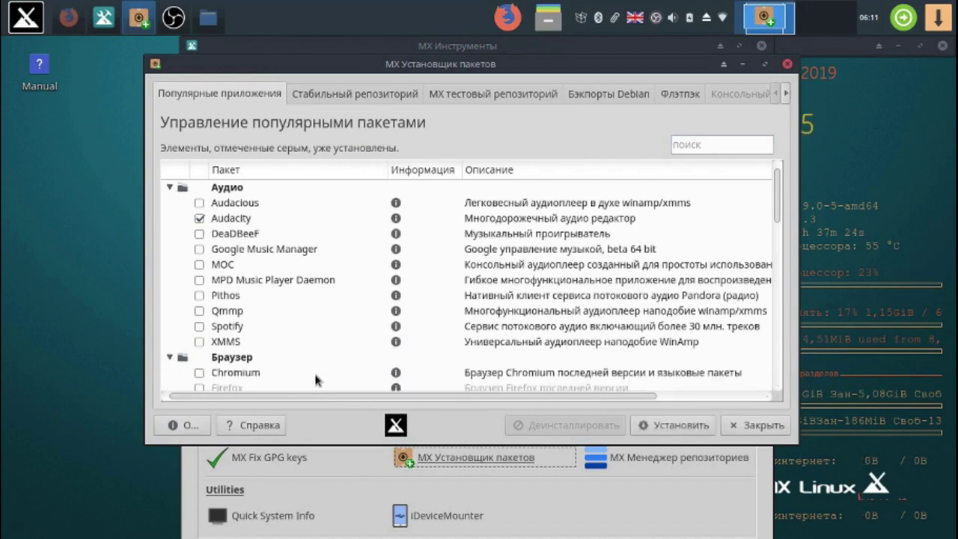
{"action": "scroll", "coordinate": [777, 217], "scroll_direction": "down", "scroll_amount": 1}
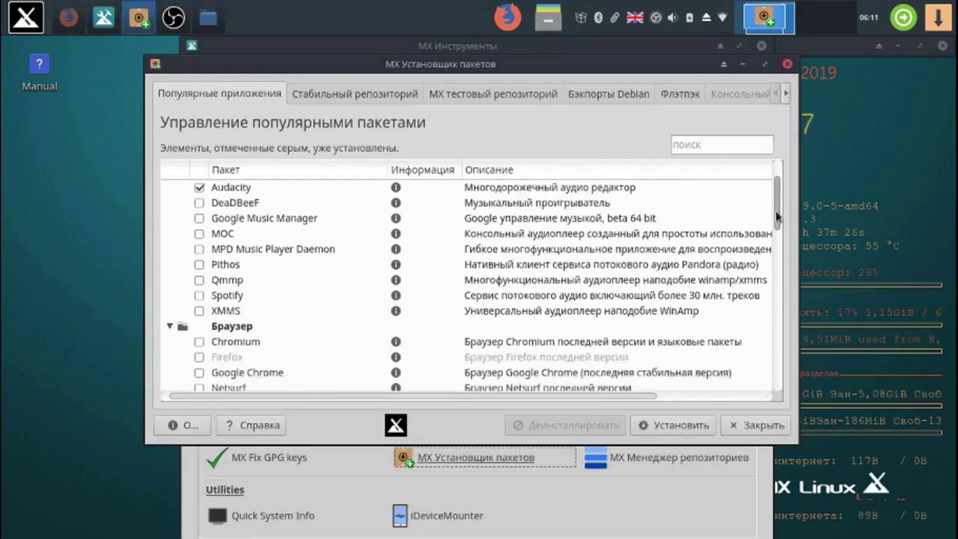
{"action": "scroll", "coordinate": [776, 217], "scroll_direction": "down", "scroll_amount": 4}
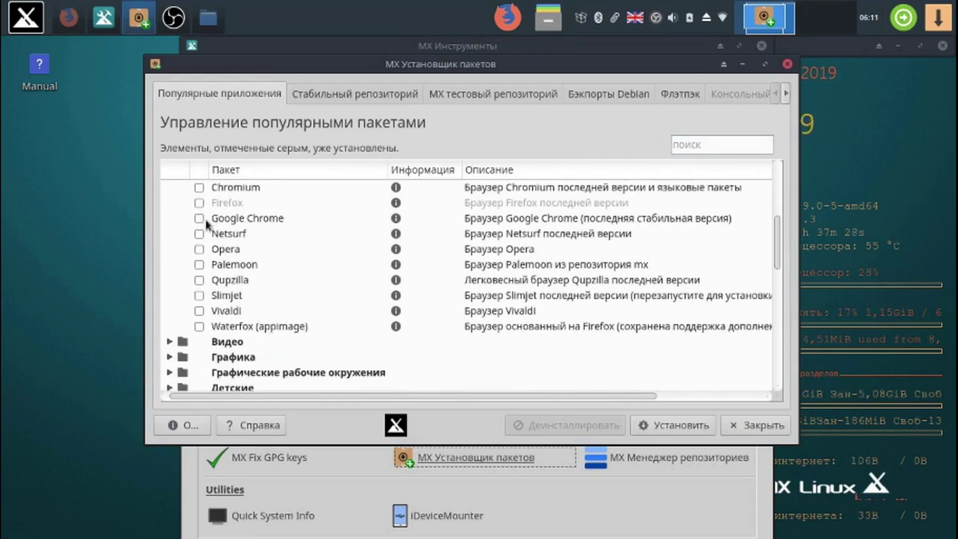
{"action": "left_click", "coordinate": [199, 219]}
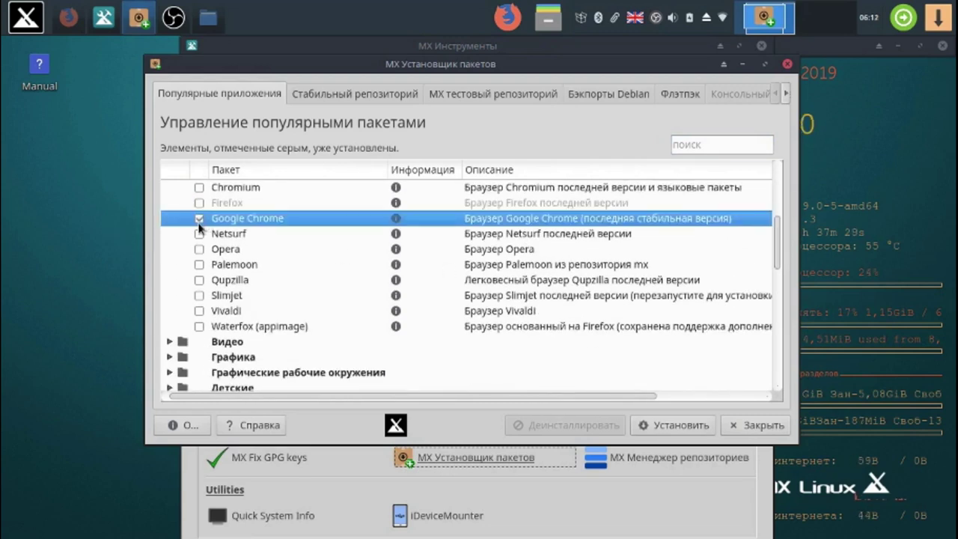
- Tick Openshot and SMplayer under Видео for installation
{"action": "left_click", "coordinate": [171, 342]}
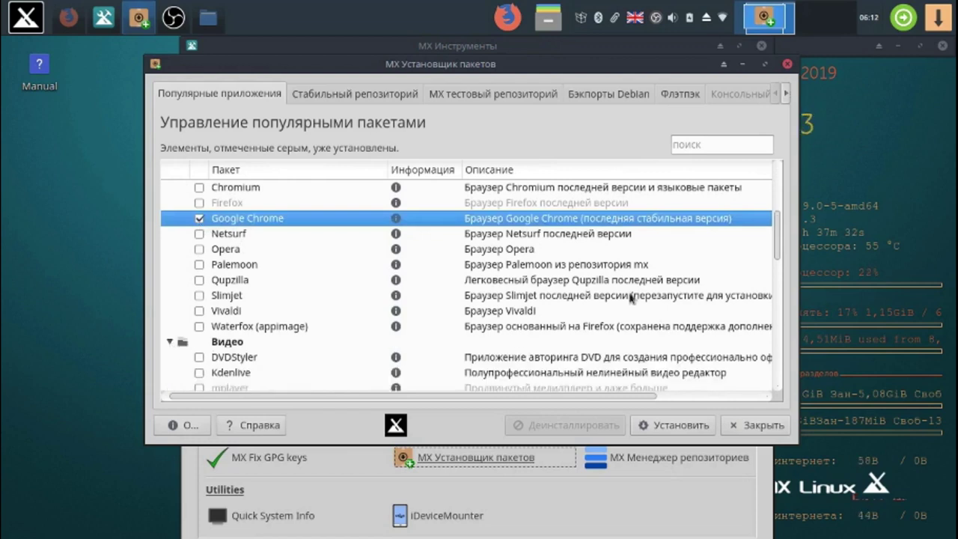
{"action": "left_click_drag", "start_coordinate": [779, 228], "coordinate": [779, 262]}
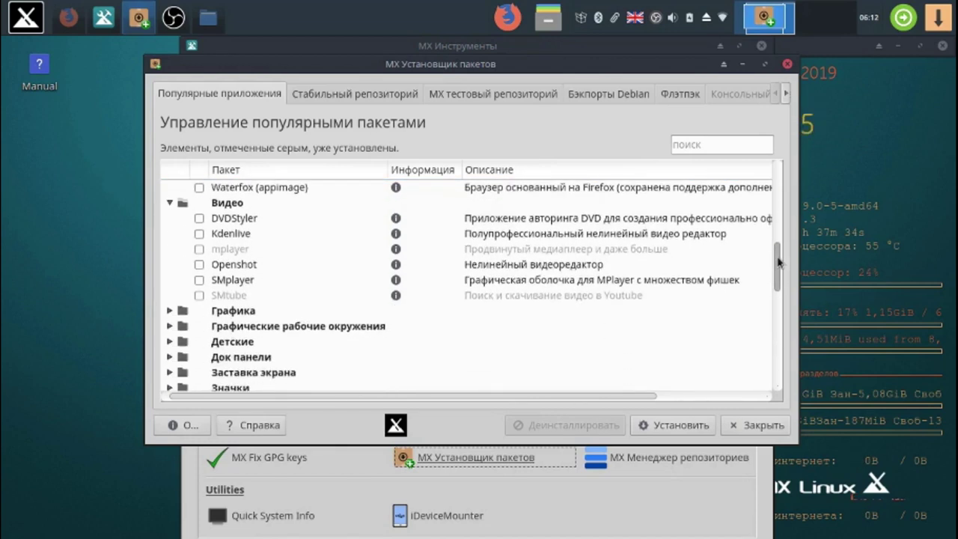
{"action": "left_click", "coordinate": [200, 265]}
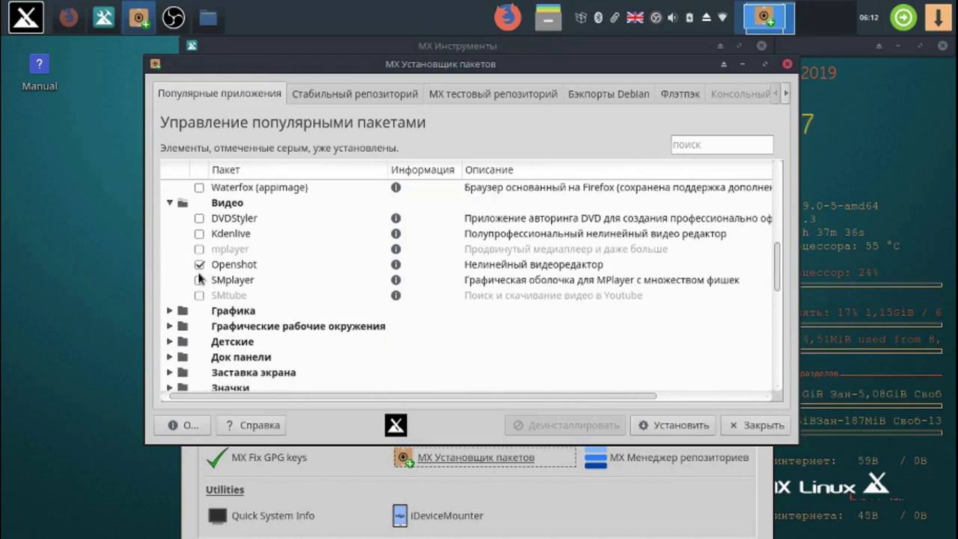
{"action": "left_click", "coordinate": [197, 283]}
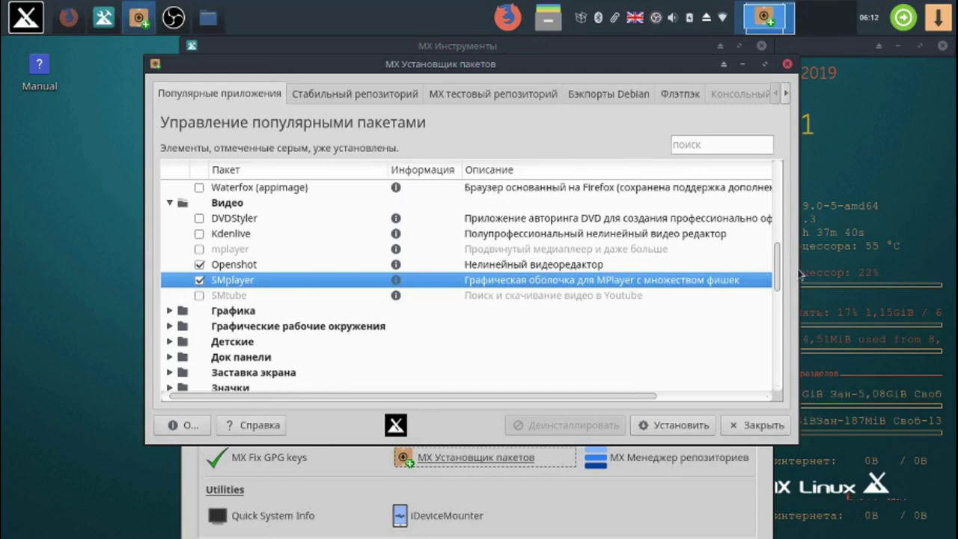
{"action": "left_click_drag", "start_coordinate": [777, 268], "coordinate": [775, 279]}
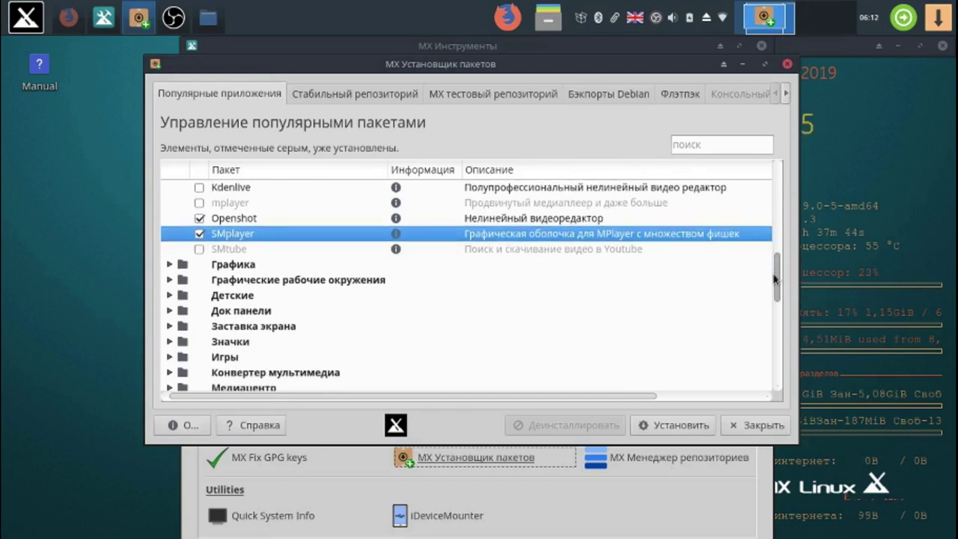
{"action": "left_click", "coordinate": [170, 266]}
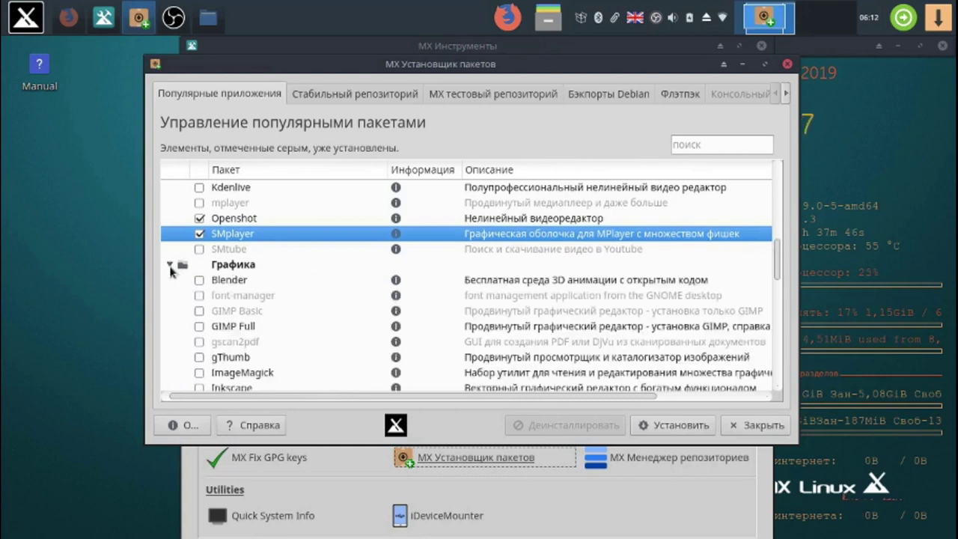
- Tick Blender and Plank (Док панели) for installation
{"action": "left_click", "coordinate": [199, 280]}
{"action": "left_click_drag", "start_coordinate": [779, 262], "coordinate": [778, 314]}
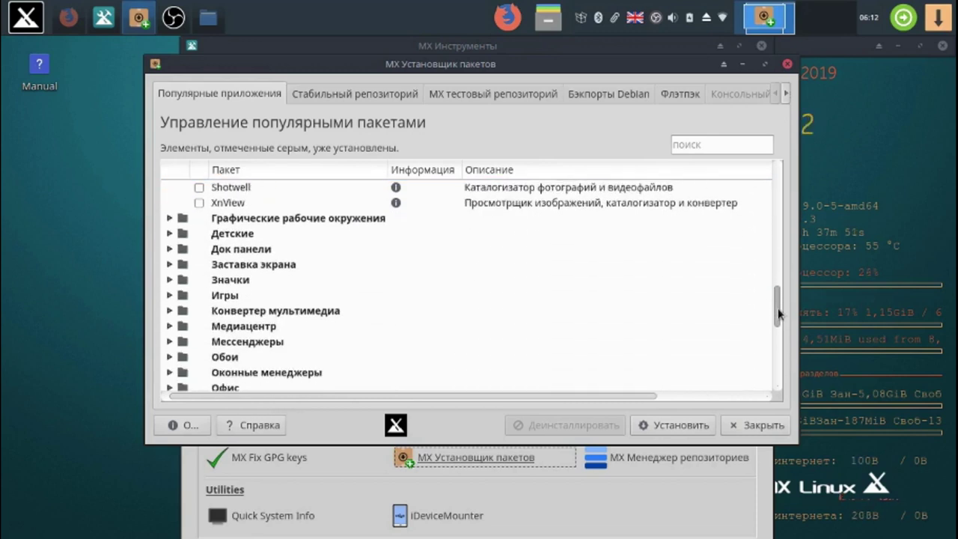
{"action": "left_click", "coordinate": [171, 249]}
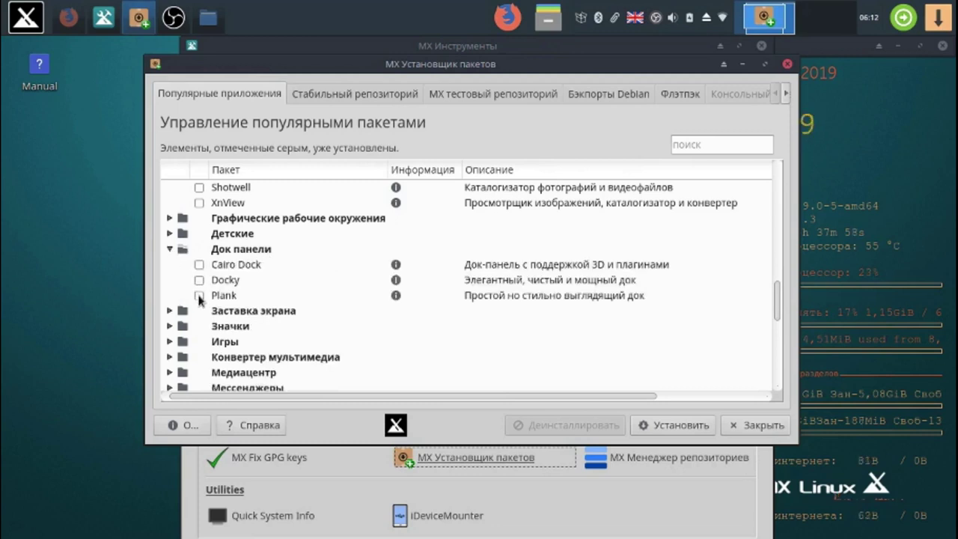
{"action": "left_click", "coordinate": [199, 295]}
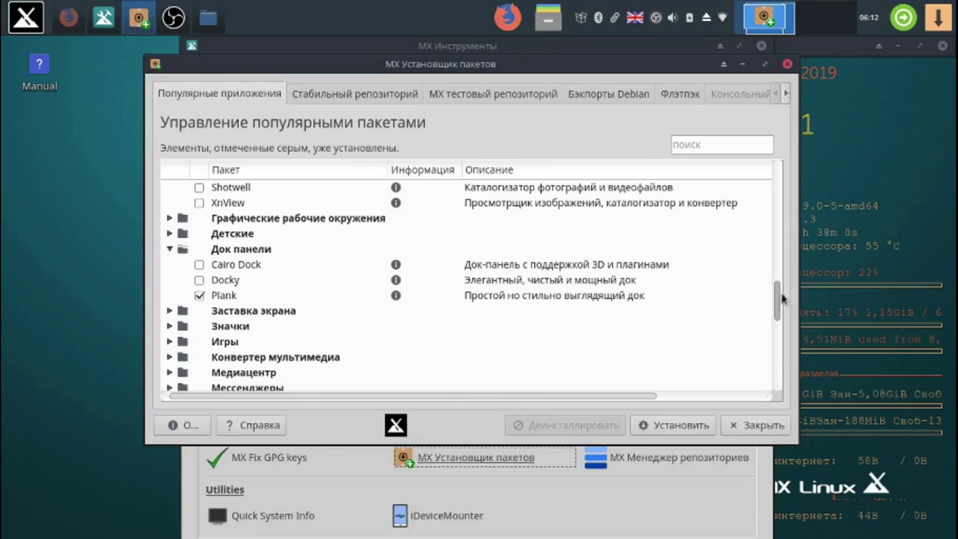
{"action": "left_click_drag", "start_coordinate": [777, 305], "coordinate": [777, 327]}
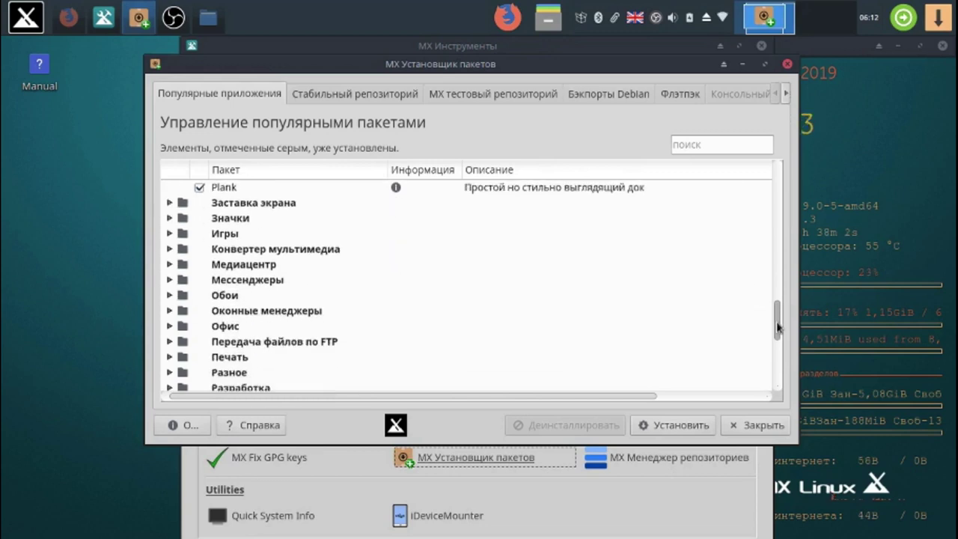
- Tick Handbrake under Конвертер мультимедиа and Skype (64bit only) under Мессенджеры
{"action": "left_click", "coordinate": [170, 250]}
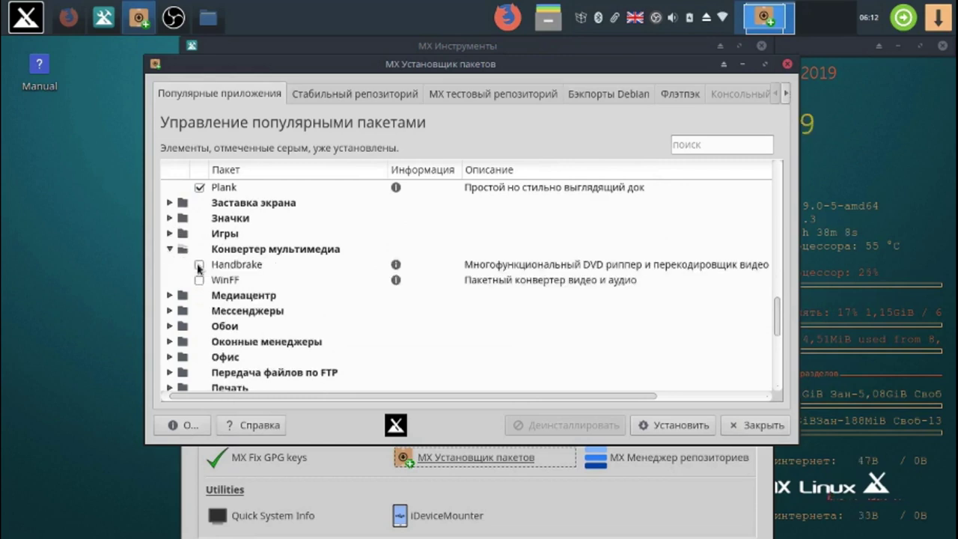
{"action": "left_click", "coordinate": [199, 266]}
{"action": "left_click", "coordinate": [199, 266]}
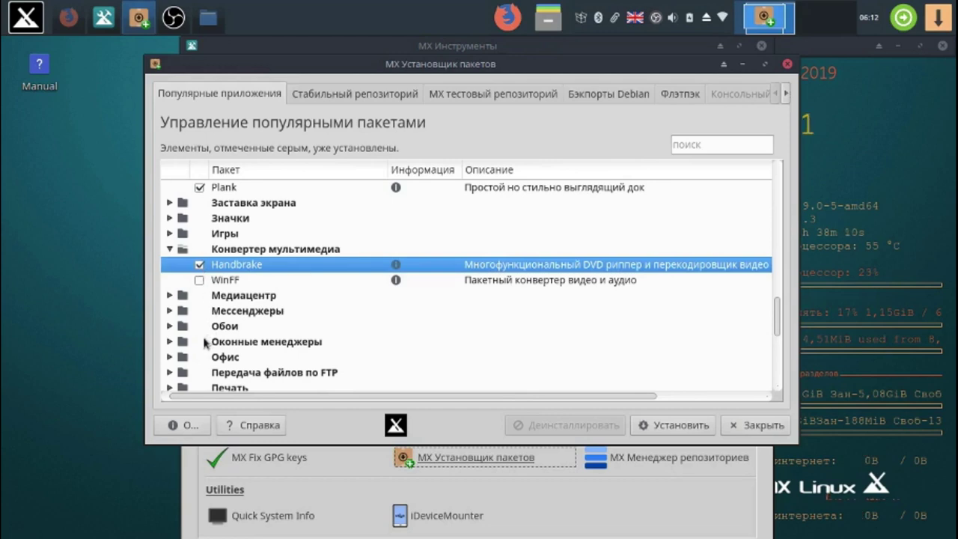
{"action": "left_click", "coordinate": [170, 311]}
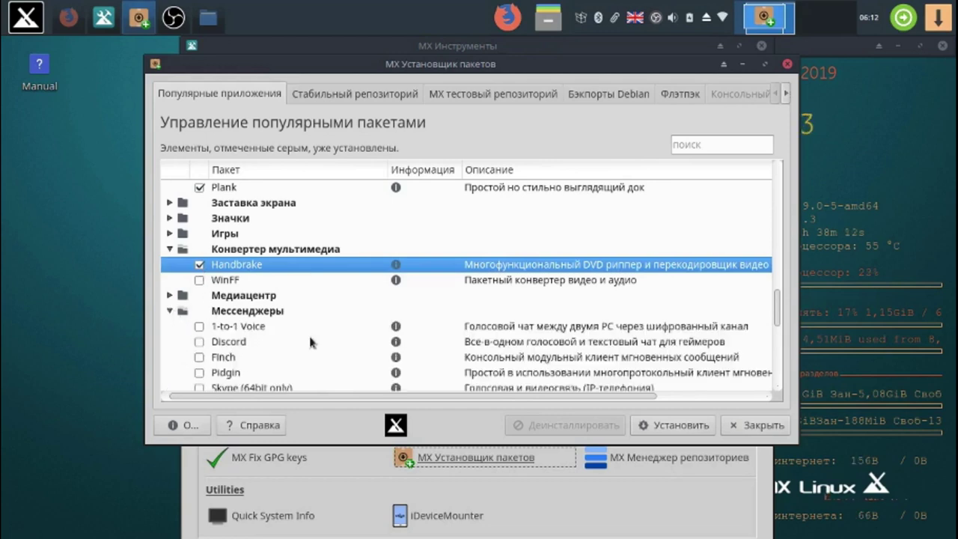
{"action": "left_click_drag", "start_coordinate": [778, 315], "coordinate": [778, 335]}
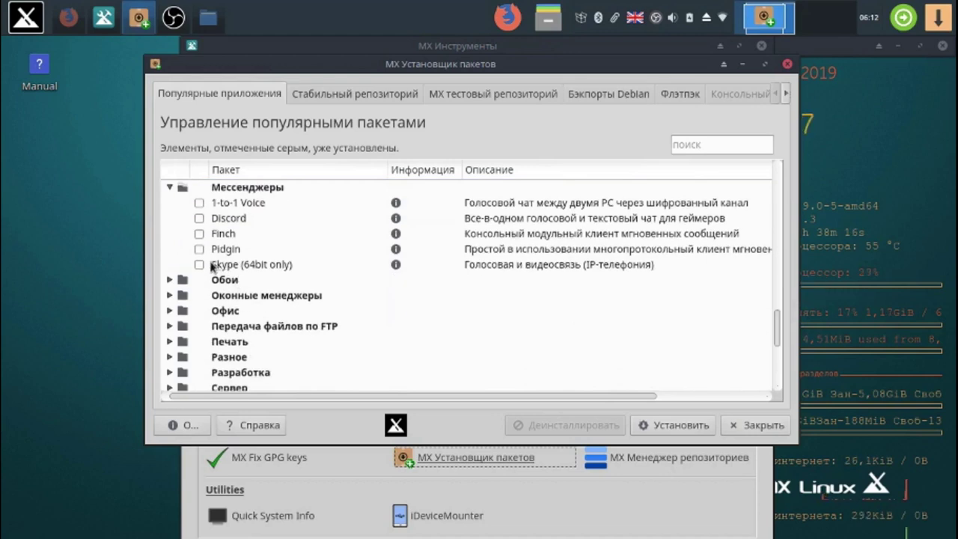
{"action": "left_click", "coordinate": [201, 265]}
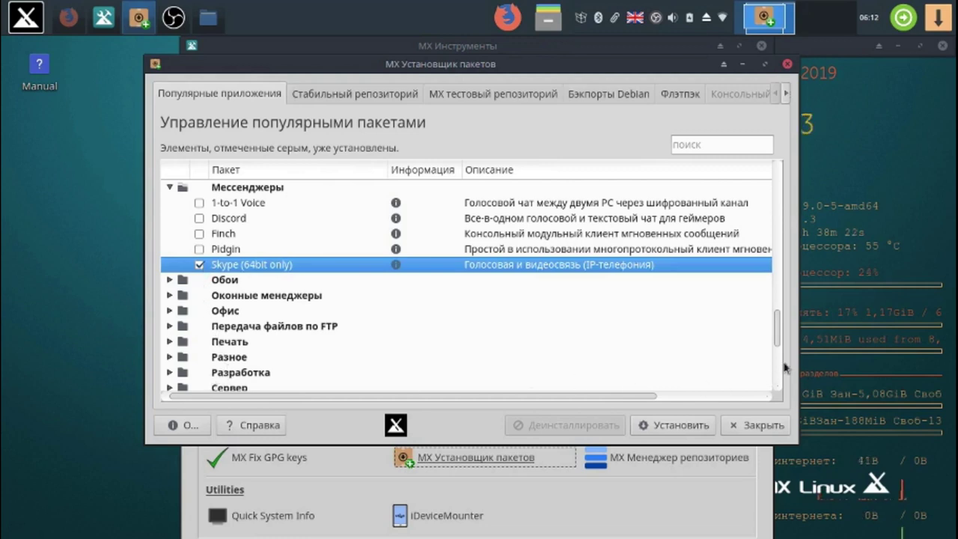
{"action": "left_click_drag", "start_coordinate": [778, 329], "coordinate": [781, 368]}
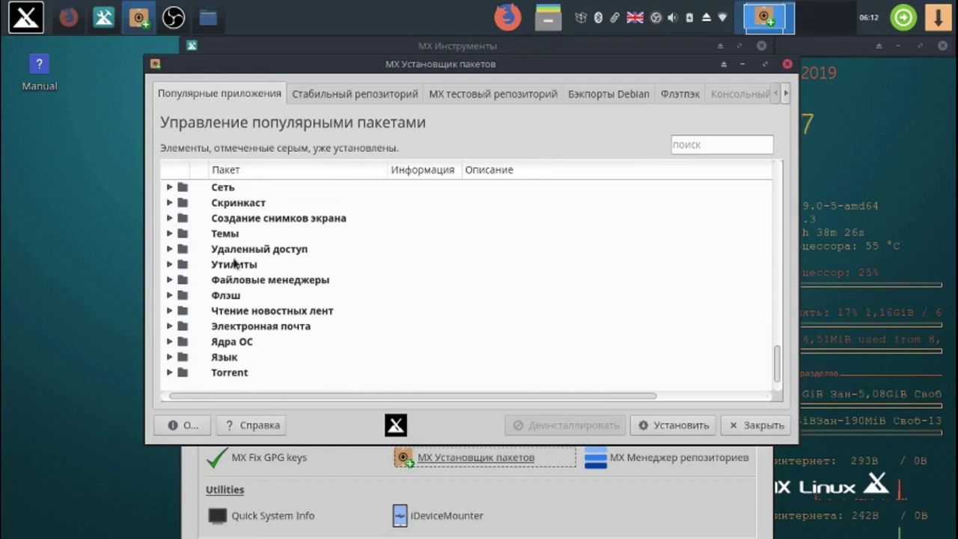
- Tick Adwaita Dark WM Themes under Темы and TeamViewer under Удаленный доступ
{"action": "left_click", "coordinate": [170, 219]}
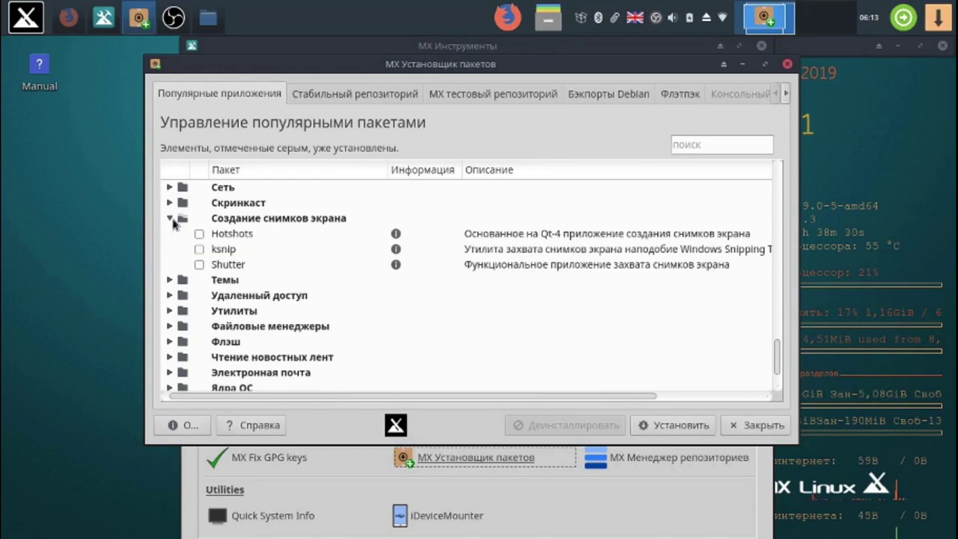
{"action": "left_click", "coordinate": [171, 280]}
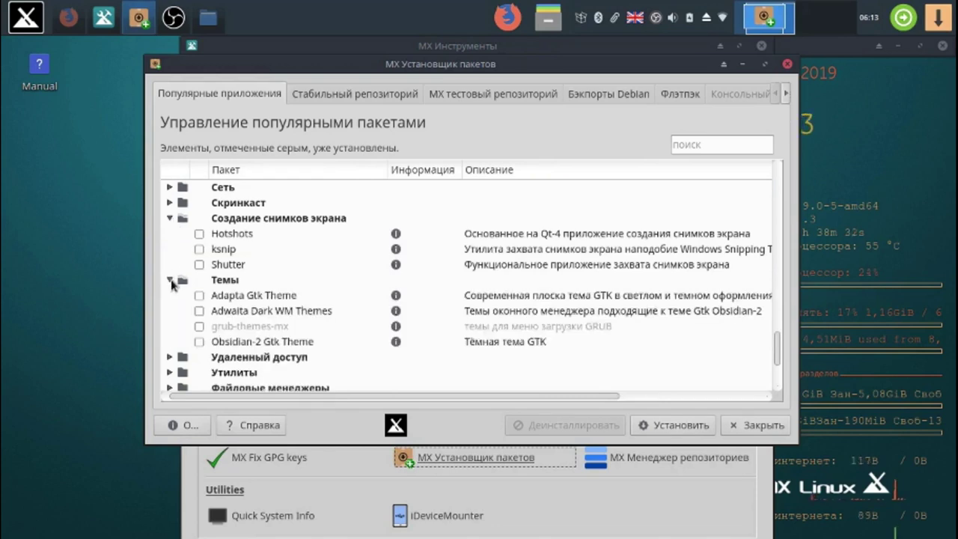
{"action": "left_click", "coordinate": [200, 310]}
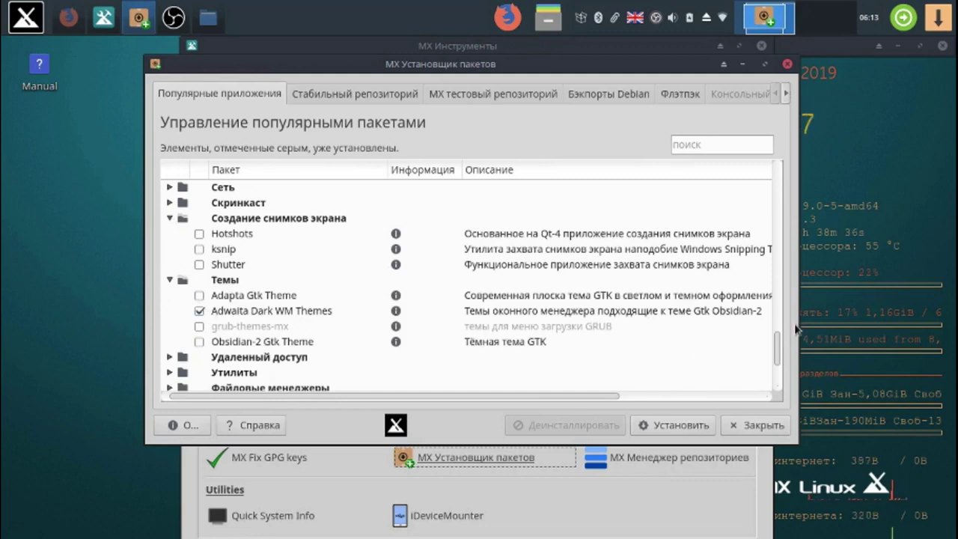
{"action": "left_click_drag", "start_coordinate": [778, 346], "coordinate": [778, 363]}
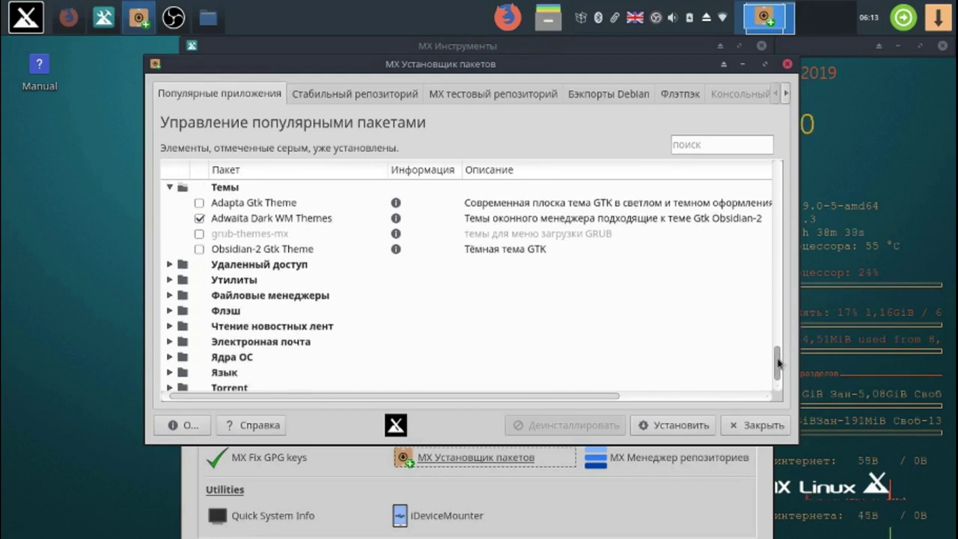
{"action": "left_click", "coordinate": [170, 264]}
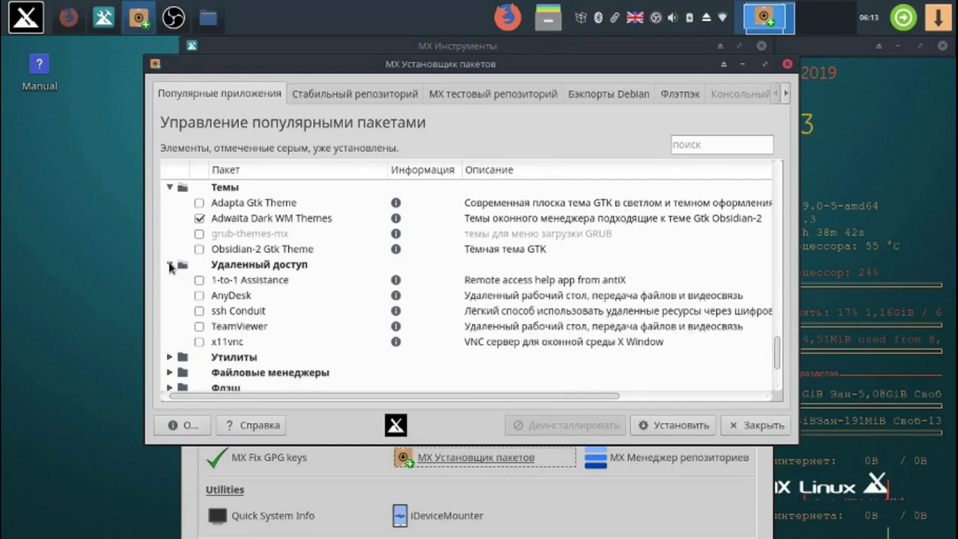
{"action": "left_click", "coordinate": [199, 327]}
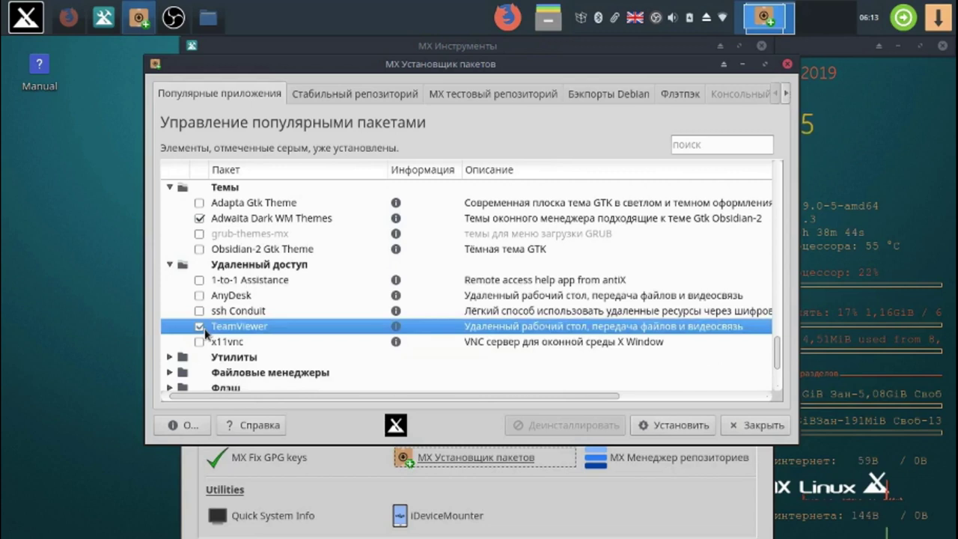
- Tick grub customizer under Утилиты and expand the Язык category
{"action": "left_click", "coordinate": [171, 359]}
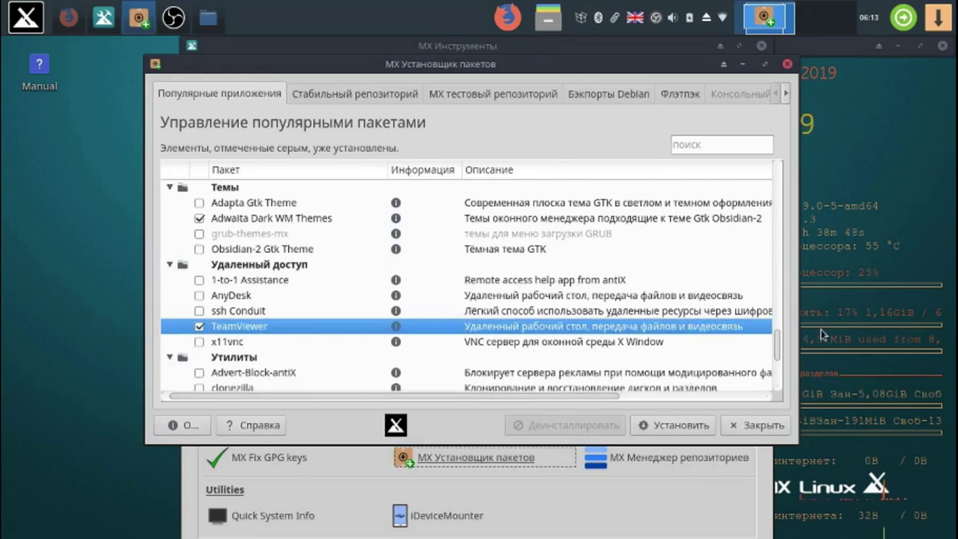
{"action": "left_click_drag", "start_coordinate": [779, 356], "coordinate": [784, 380]}
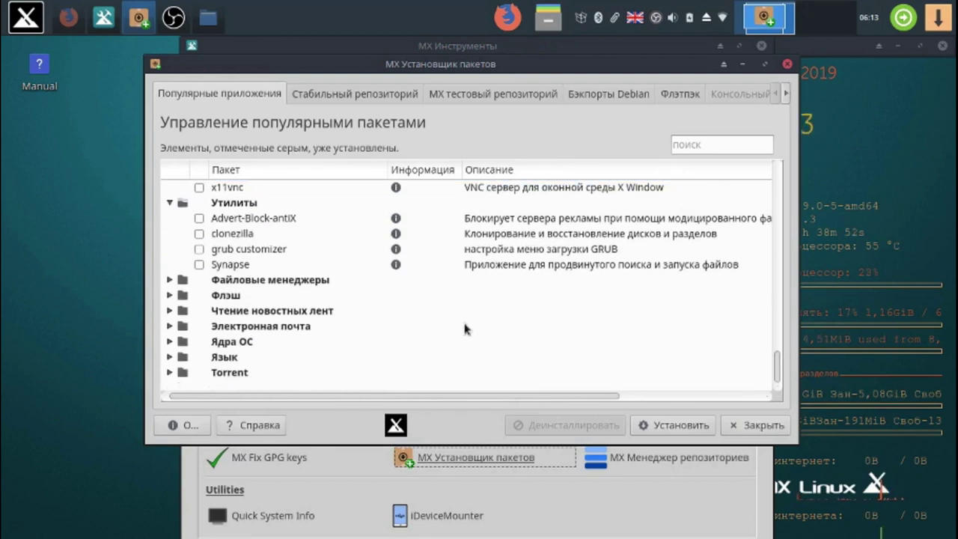
{"action": "left_click", "coordinate": [204, 252]}
{"action": "left_click", "coordinate": [199, 249]}
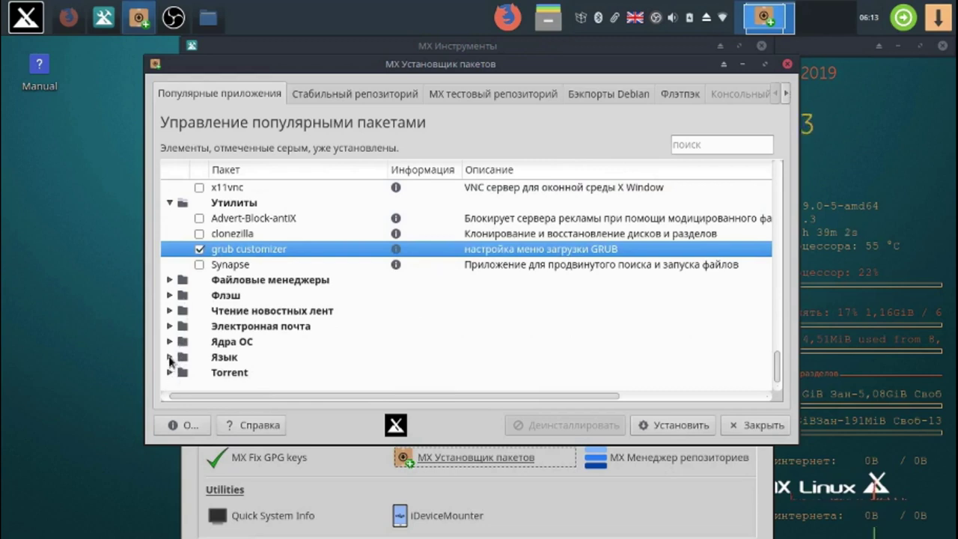
{"action": "left_click", "coordinate": [170, 357]}
{"action": "left_click_drag", "start_coordinate": [776, 265], "coordinate": [779, 360]}
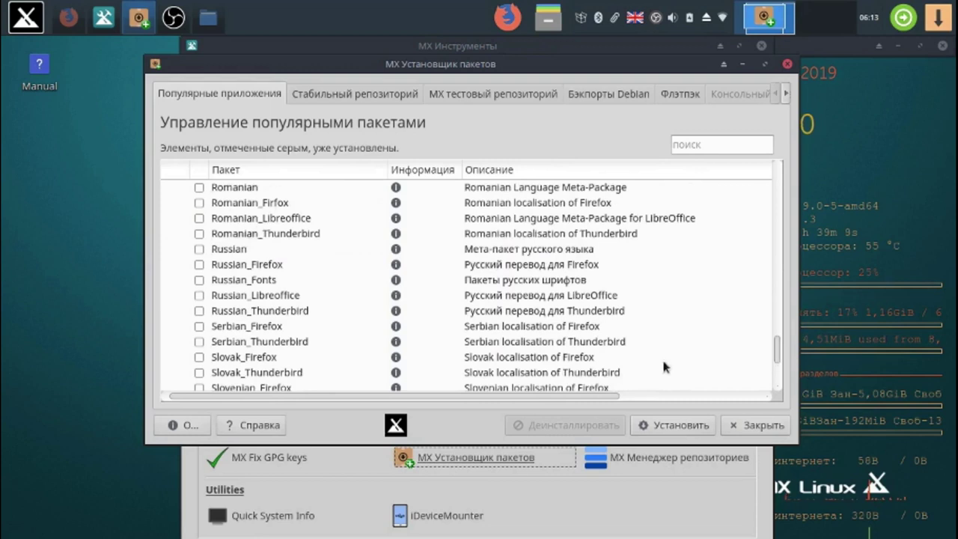
- Tick the Russian, Russian_Firefox and Russian_Fonts language packages under Язык
{"action": "left_click", "coordinate": [199, 250]}
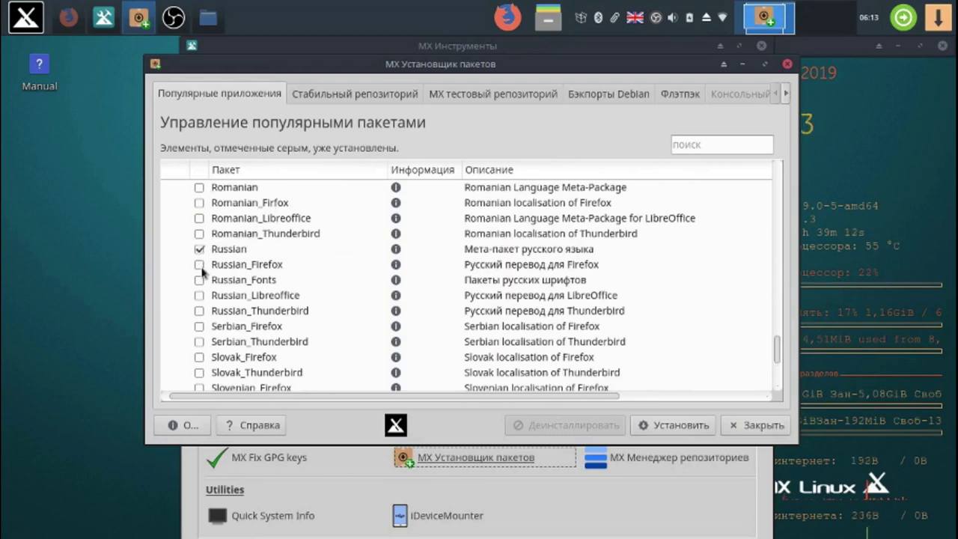
{"action": "left_click", "coordinate": [199, 265]}
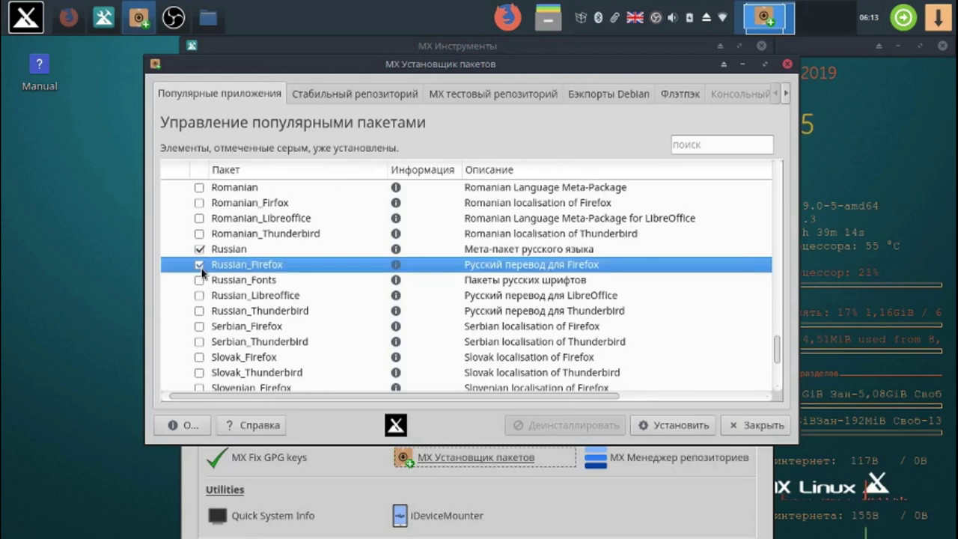
{"action": "left_click", "coordinate": [199, 280]}
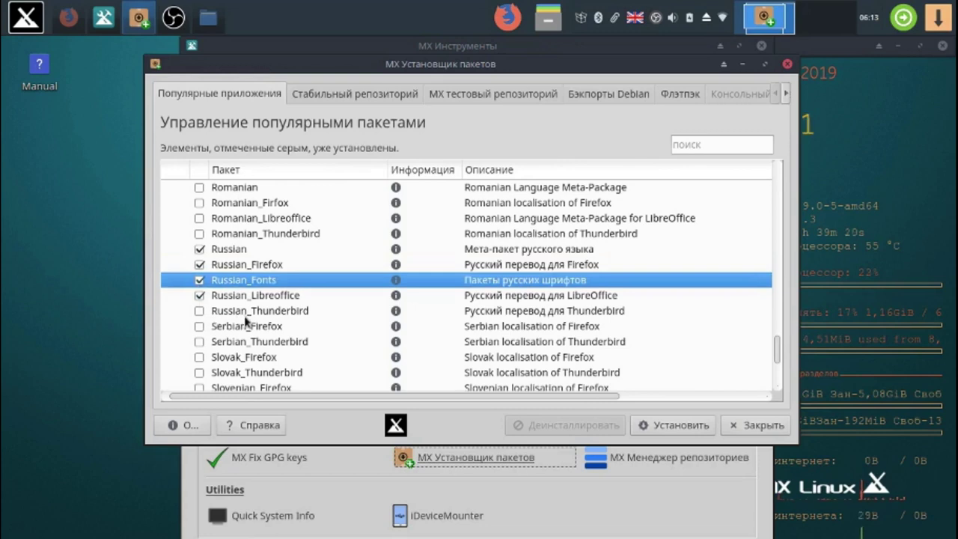
{"action": "left_click_drag", "start_coordinate": [779, 352], "coordinate": [778, 374]}
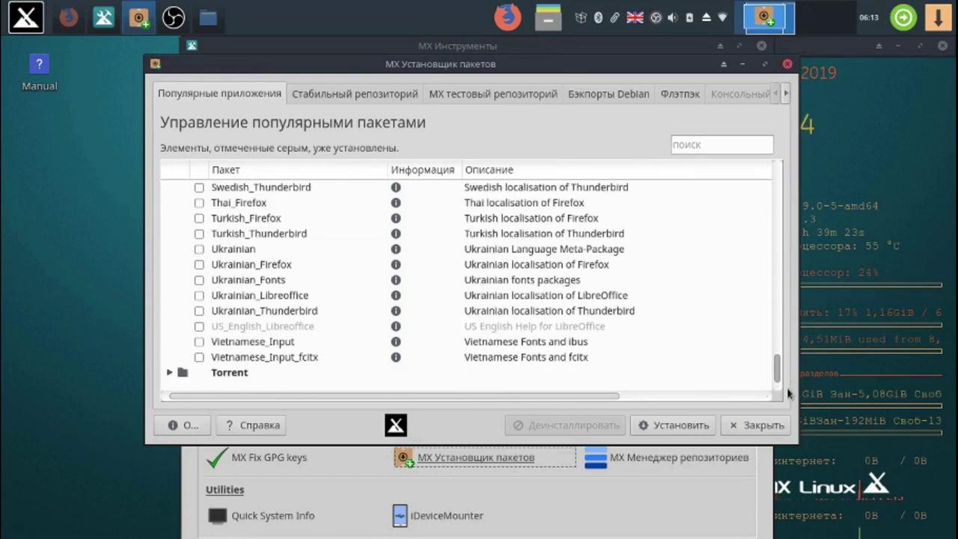
- Tick qBittorrent under Torrent and start installing all checked packages with Установить
{"action": "left_click", "coordinate": [169, 371]}
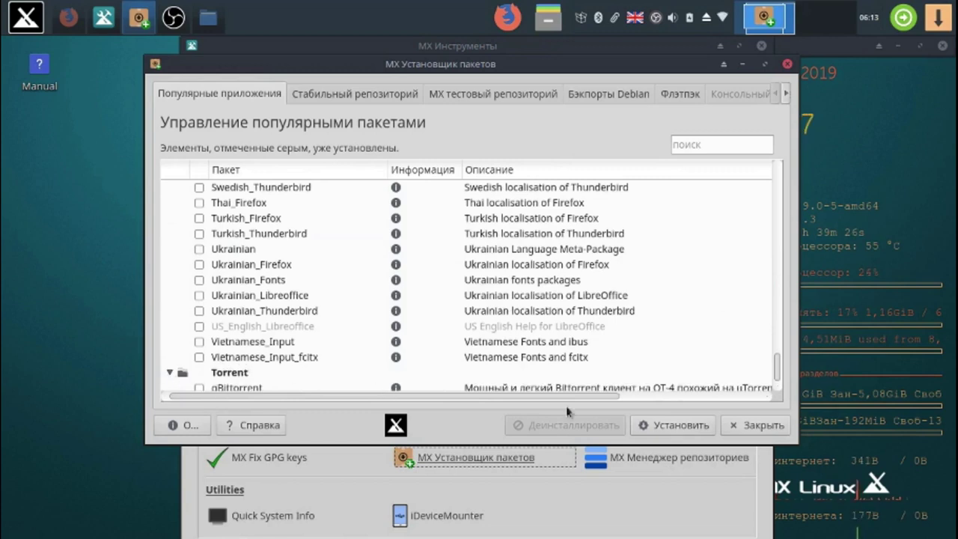
{"action": "scroll", "coordinate": [780, 389], "scroll_direction": "down", "scroll_amount": 1}
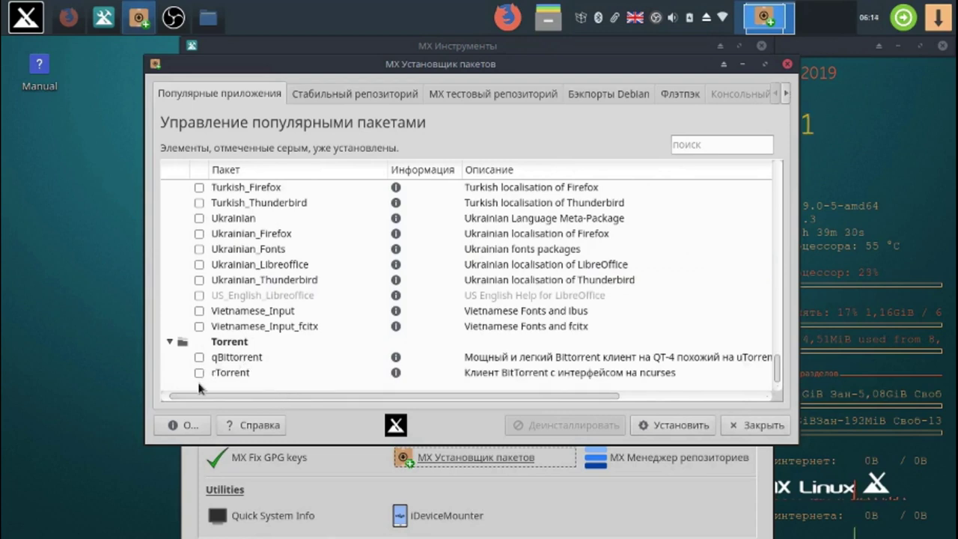
{"action": "left_click", "coordinate": [200, 356]}
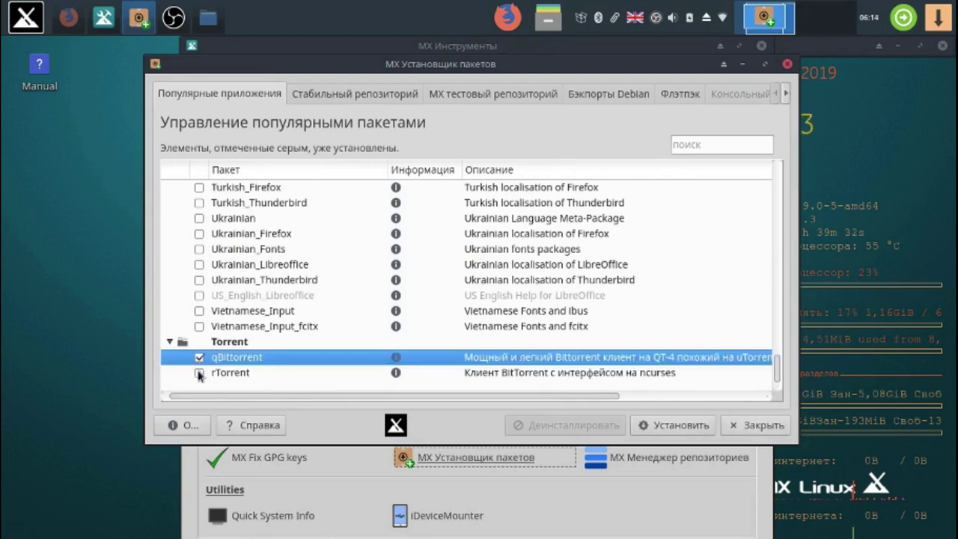
{"action": "left_click", "coordinate": [682, 430]}
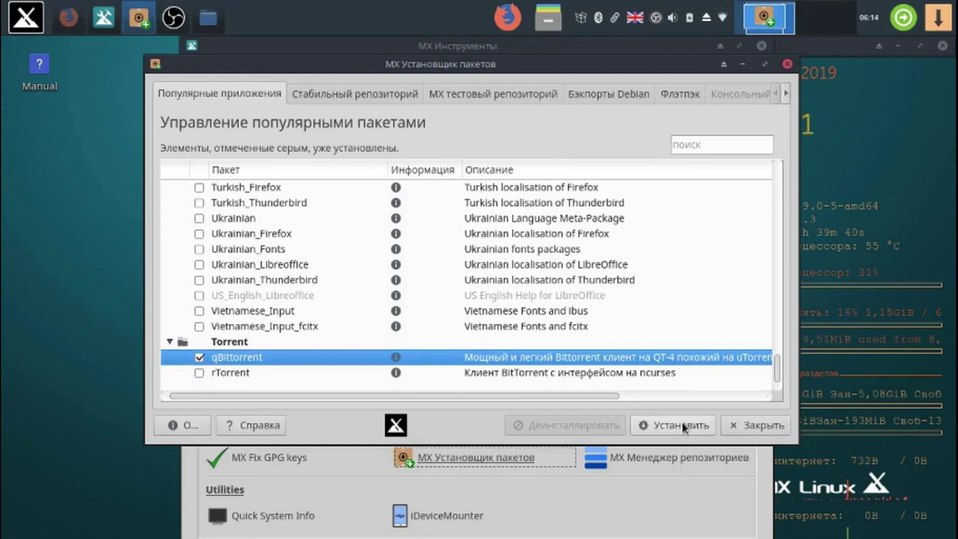
{"action": "left_click", "coordinate": [682, 426]}
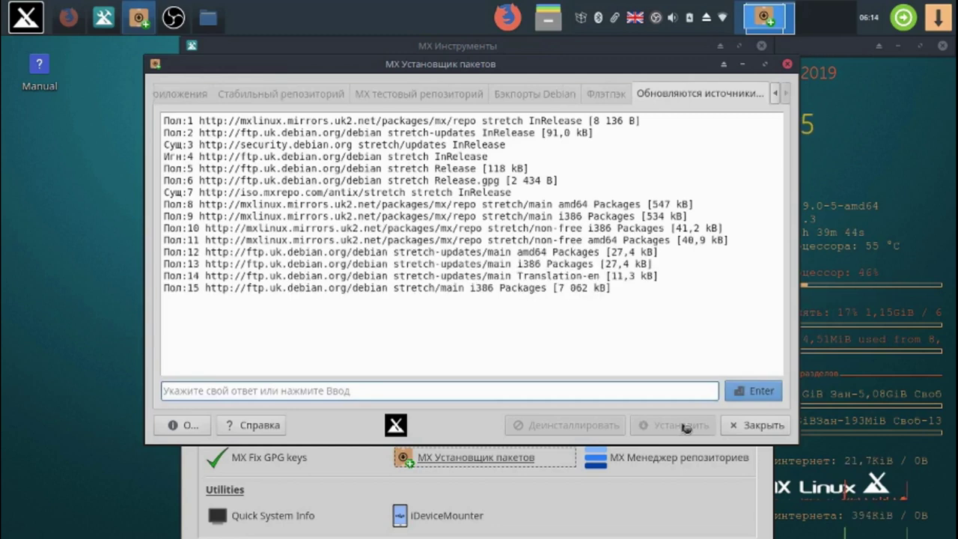
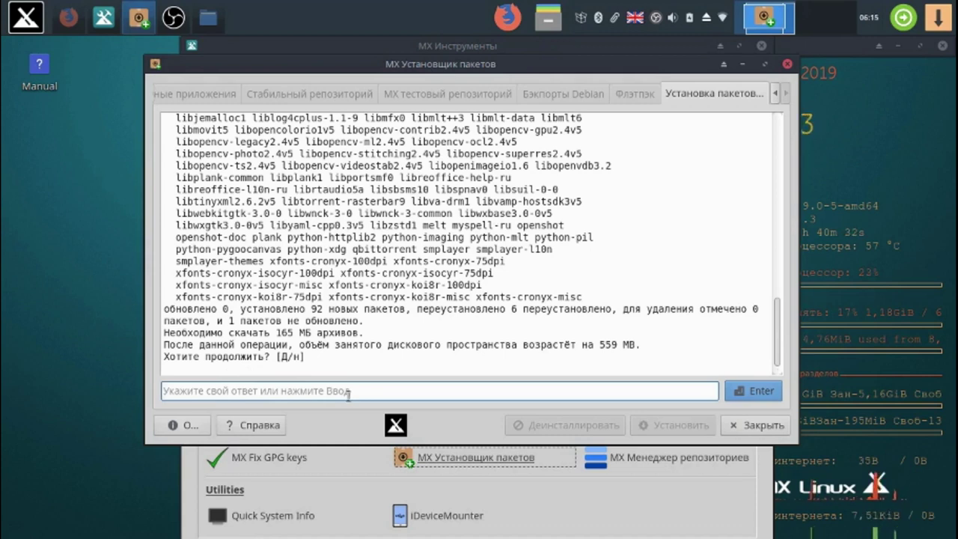
- Answer 'у' in the install log to confirm installing the 92 new packages
{"action": "type", "text": "у"}
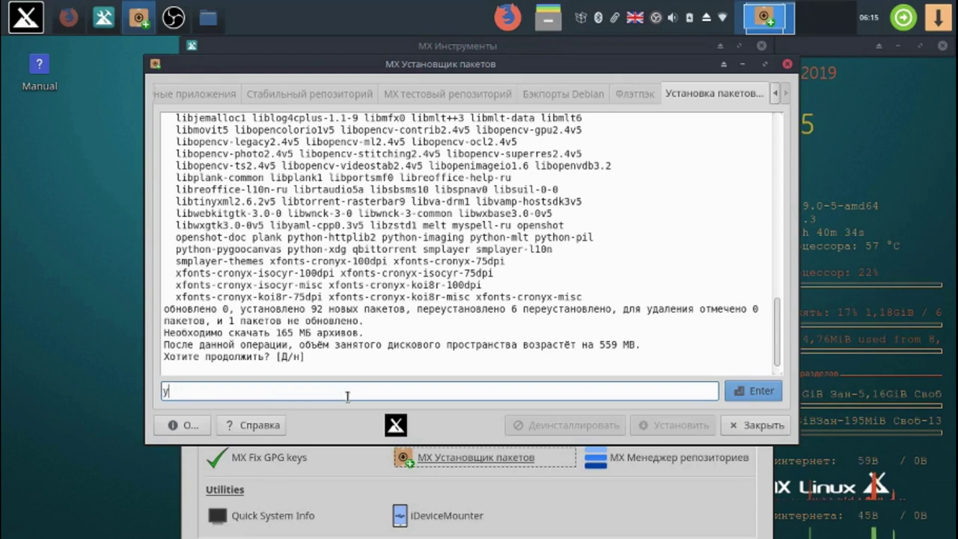
{"action": "key", "text": "Return"}
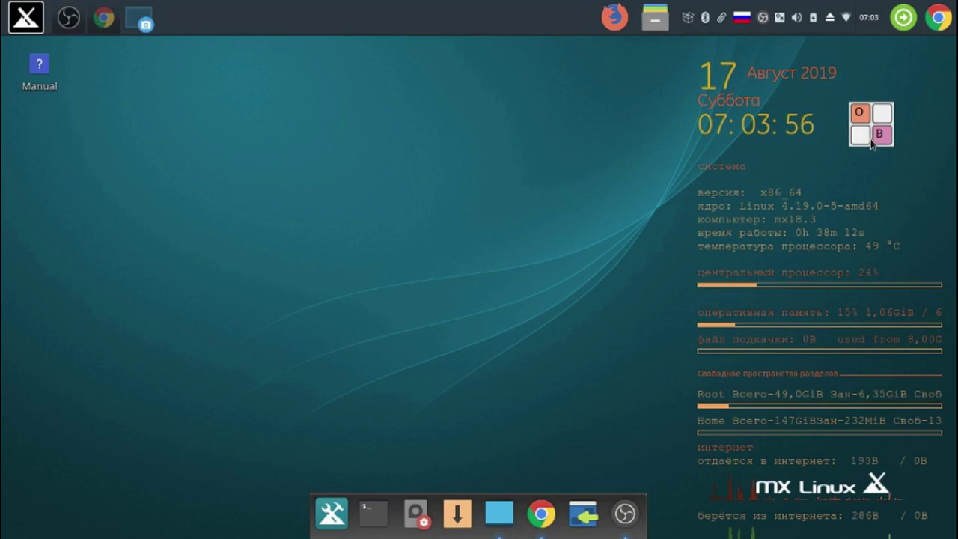
- Search the Whisker Menu for 'Сеансы и запуск' and open the Session and Startup settings
{"action": "left_click", "coordinate": [872, 124]}
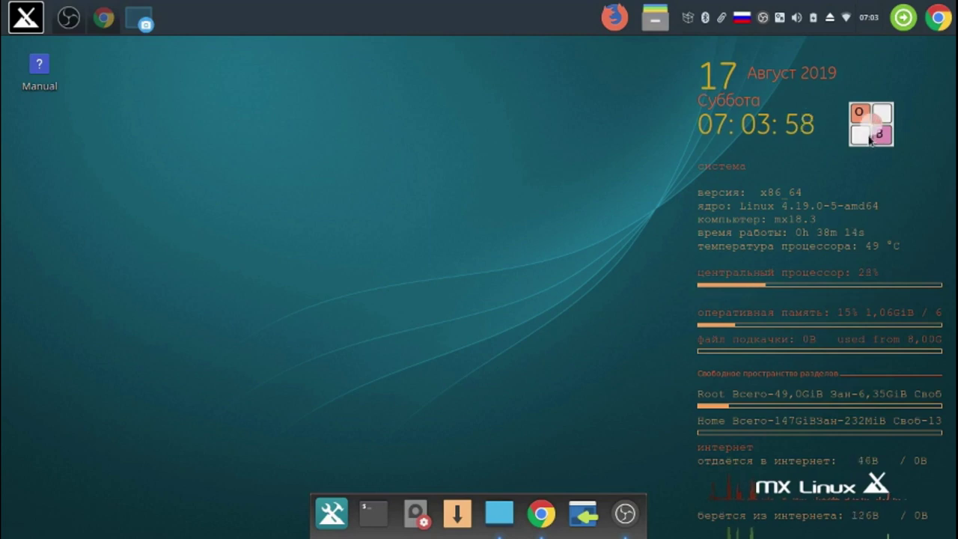
{"action": "left_click", "coordinate": [34, 22]}
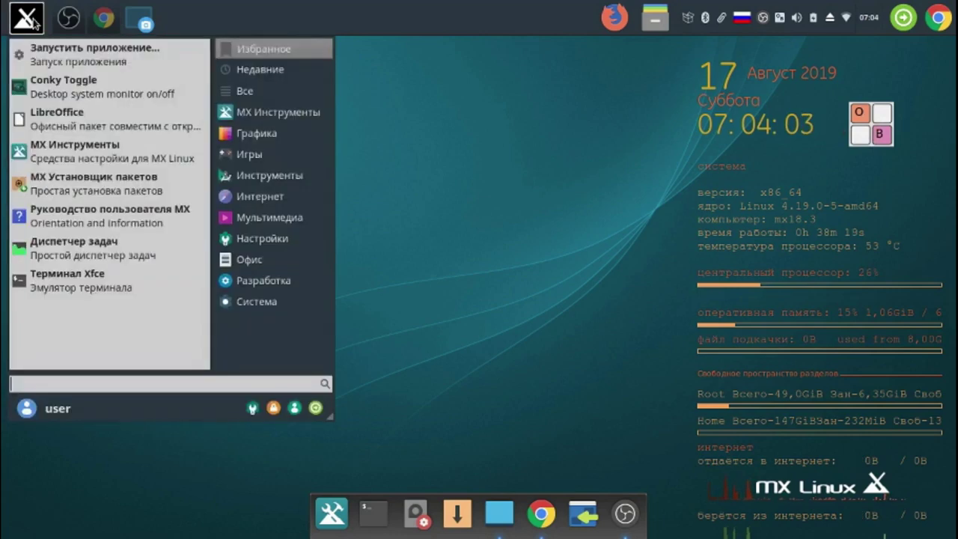
{"action": "right_click", "coordinate": [184, 384]}
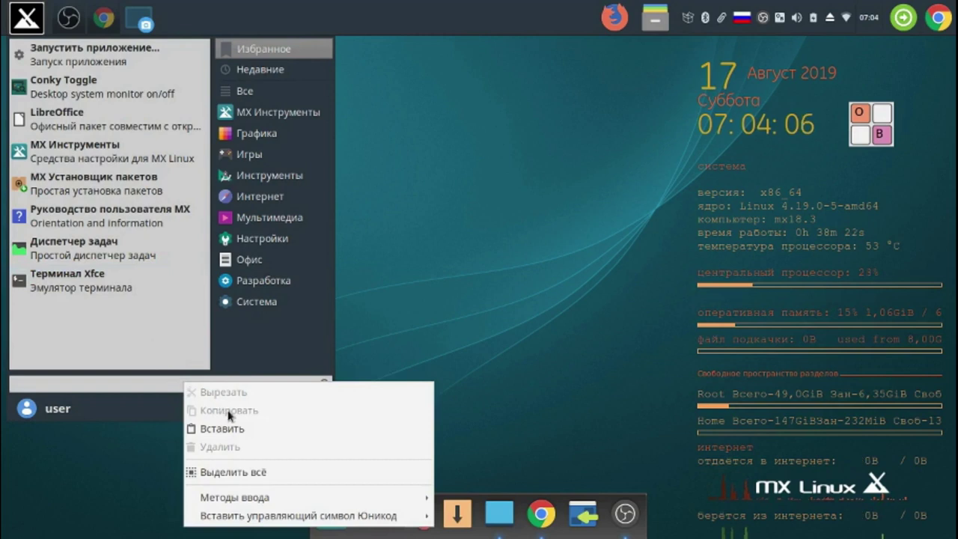
{"action": "left_click", "coordinate": [222, 429]}
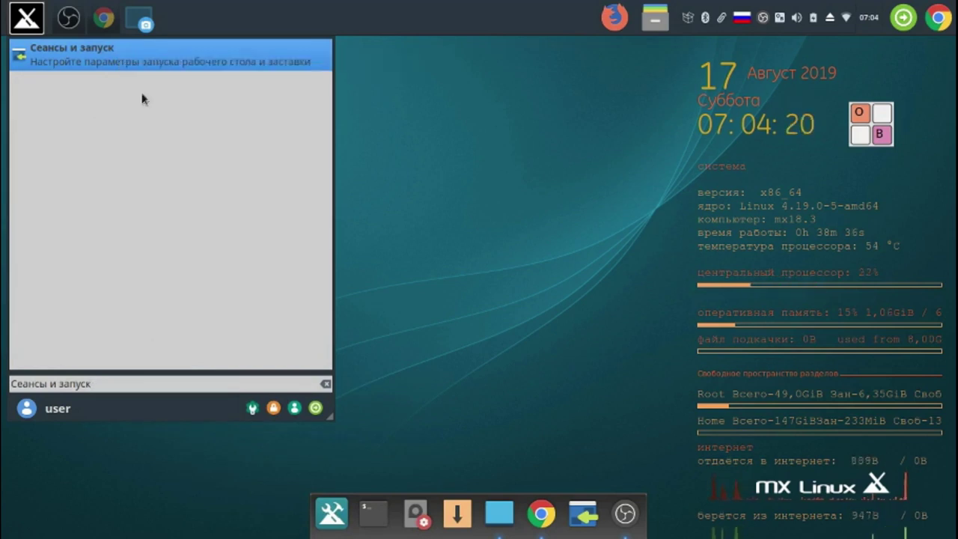
{"action": "left_click", "coordinate": [511, 390]}
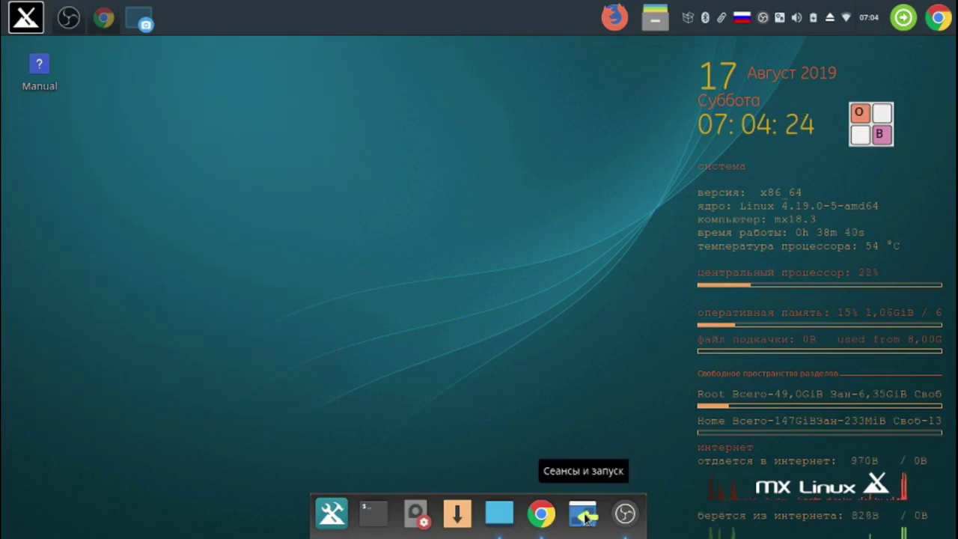
{"action": "left_click", "coordinate": [583, 515]}
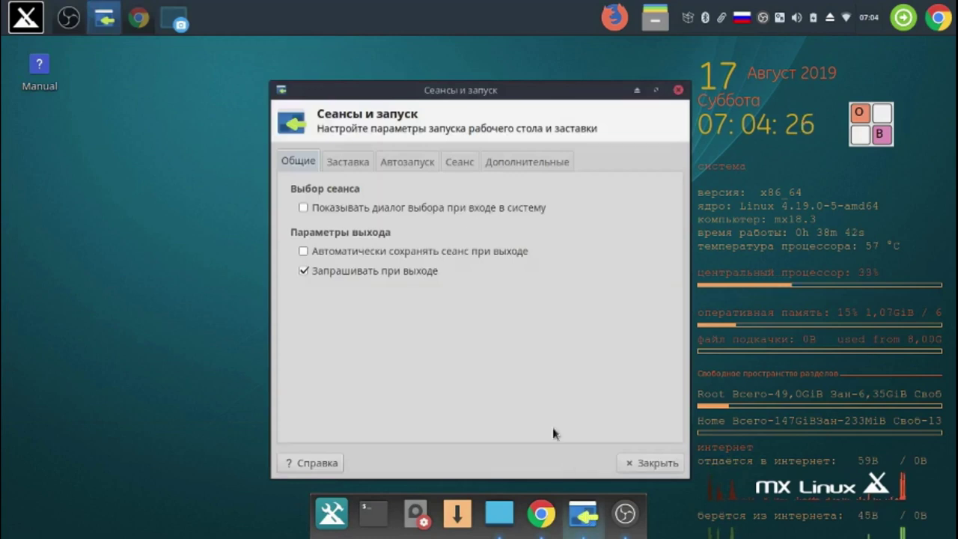
- Go to the Автозапуск tab and open an empty Добавление приложения form
{"action": "left_click", "coordinate": [416, 165]}
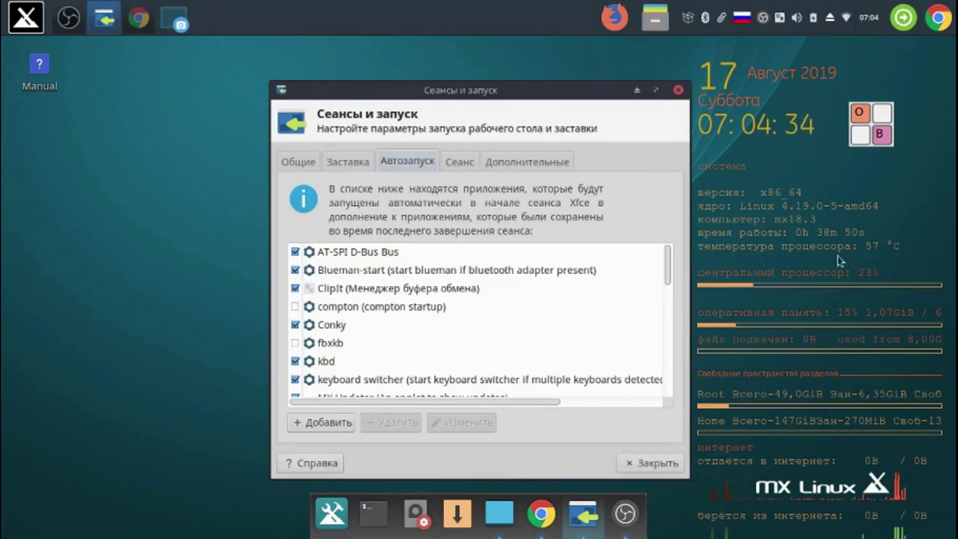
{"action": "left_click_drag", "start_coordinate": [564, 93], "coordinate": [391, 63]}
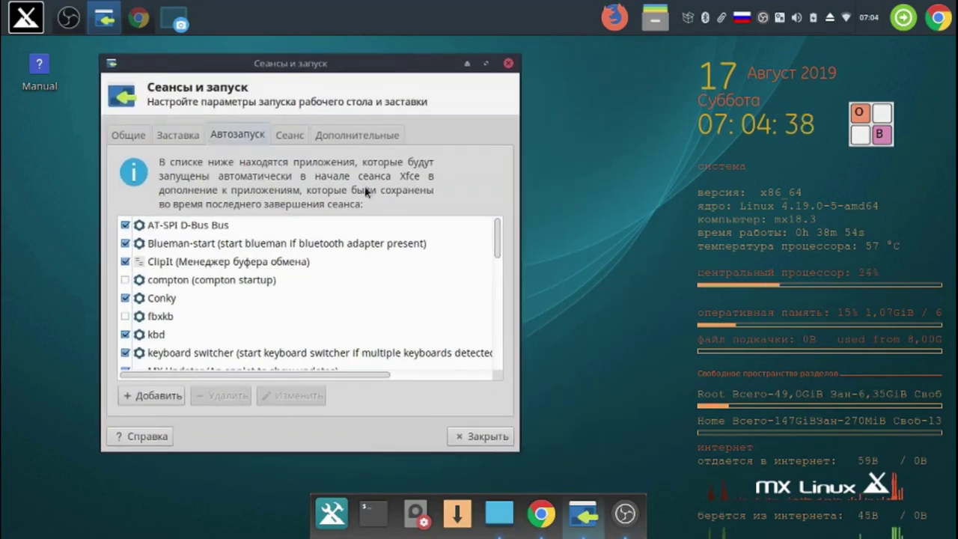
{"action": "left_click", "coordinate": [152, 398]}
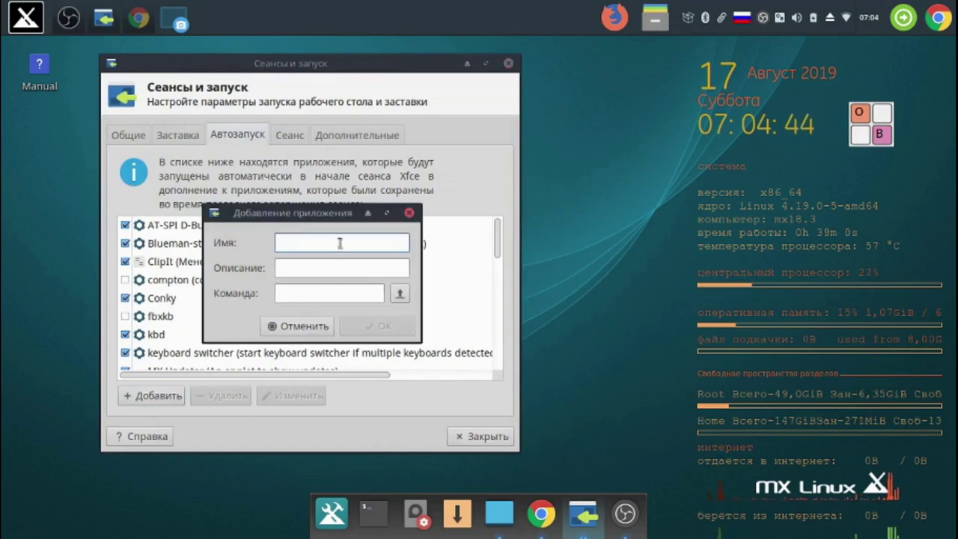
- Enter 'plank' as the entry name using the on-screen keyboard in English layout
{"action": "left_click", "coordinate": [866, 130]}
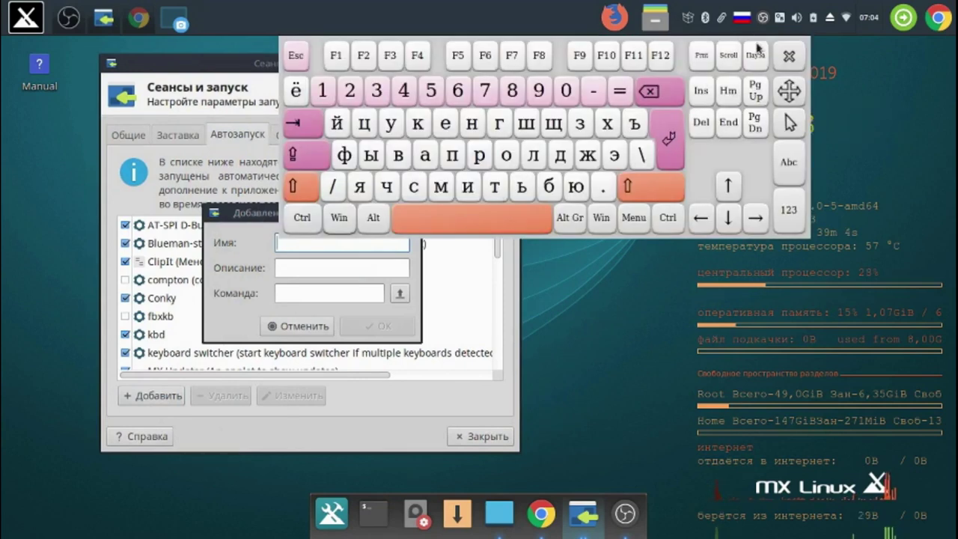
{"action": "left_click", "coordinate": [741, 17]}
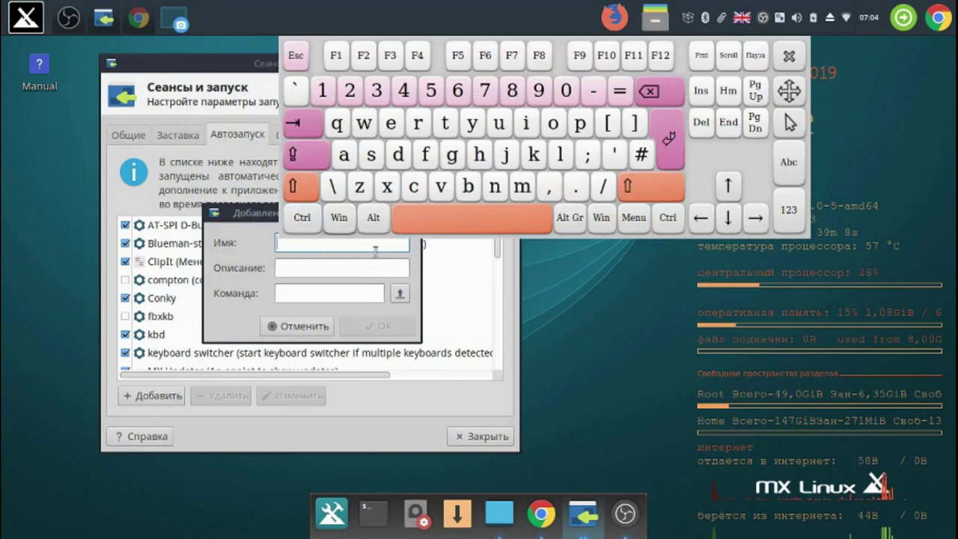
{"action": "left_click", "coordinate": [580, 123]}
{"action": "left_click", "coordinate": [560, 154]}
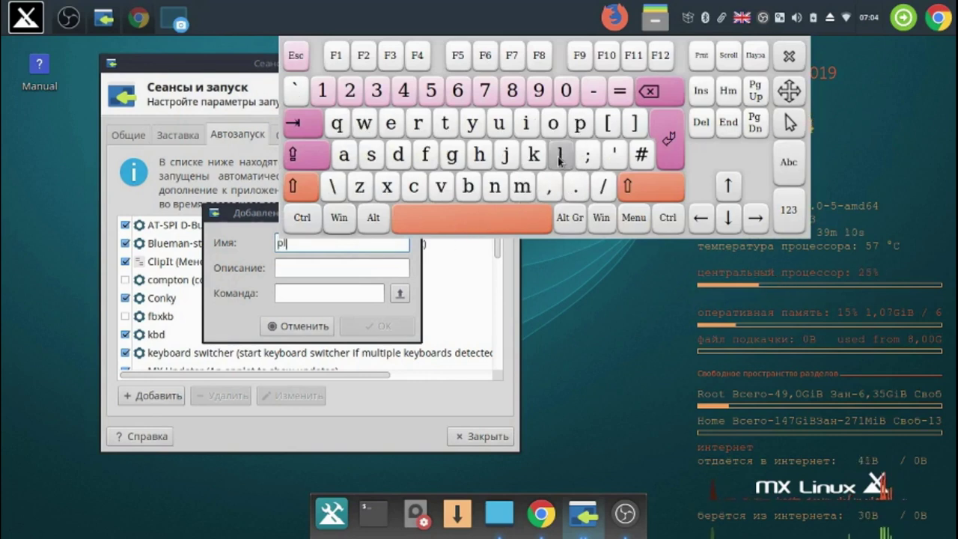
{"action": "left_click", "coordinate": [343, 154]}
{"action": "left_click", "coordinate": [495, 187]}
{"action": "left_click", "coordinate": [534, 154]}
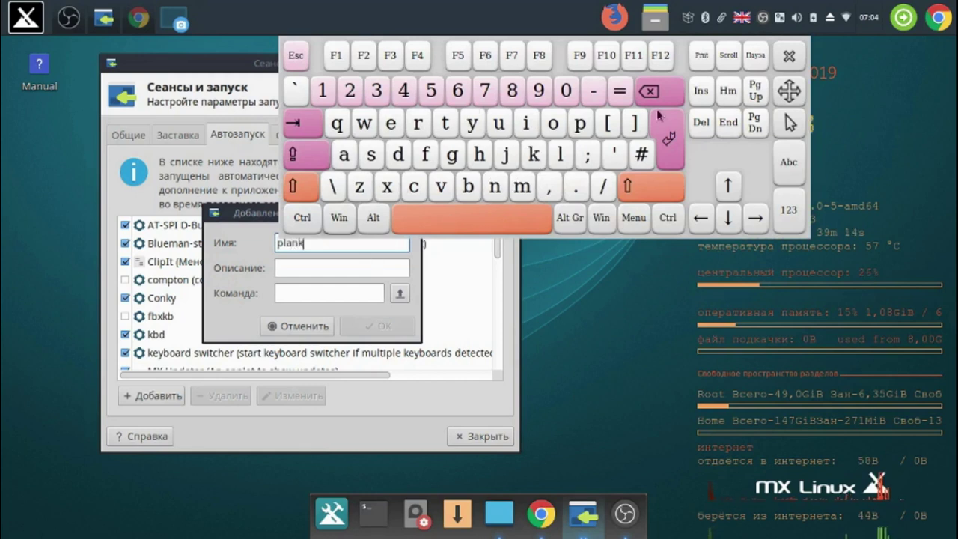
- Copy 'plank' into Описание and Команда and confirm the plank autostart entry
{"action": "left_click_drag", "start_coordinate": [788, 91], "coordinate": [940, 91]}
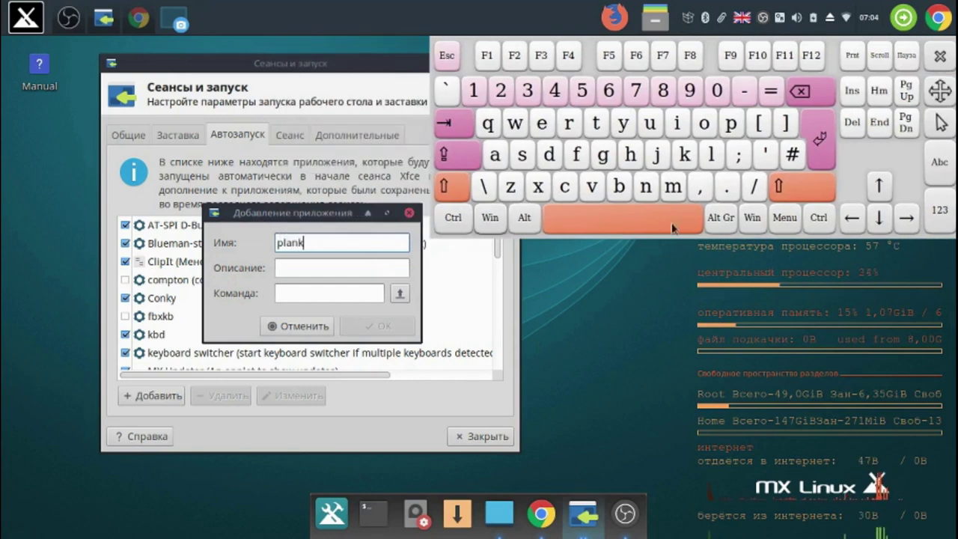
{"action": "double_click", "coordinate": [310, 242]}
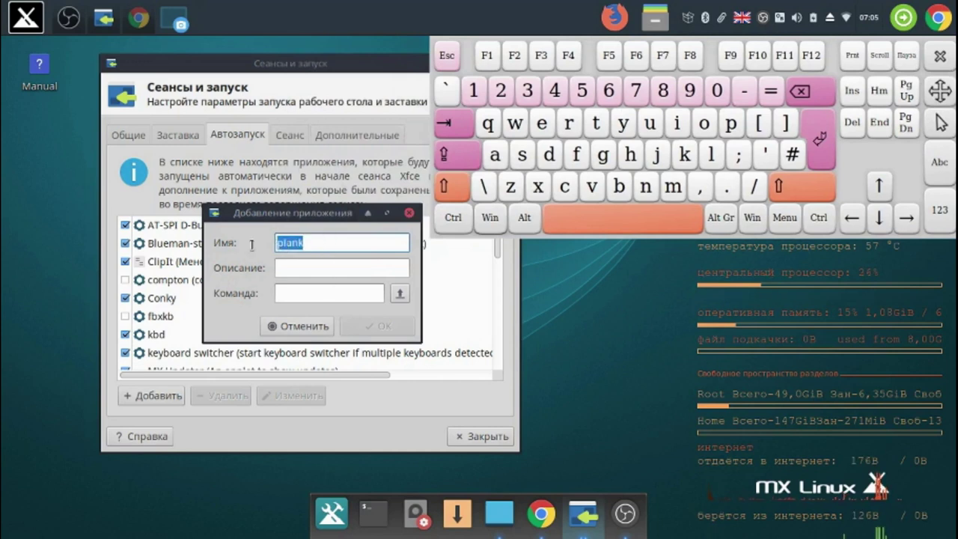
{"action": "right_click", "coordinate": [297, 243]}
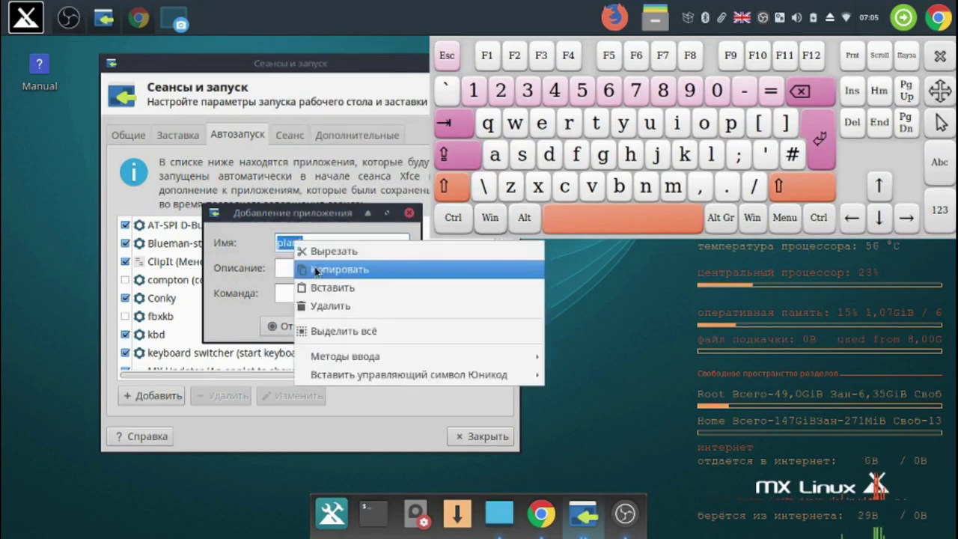
{"action": "left_click", "coordinate": [315, 270]}
{"action": "left_click", "coordinate": [315, 270]}
{"action": "right_click", "coordinate": [315, 273]}
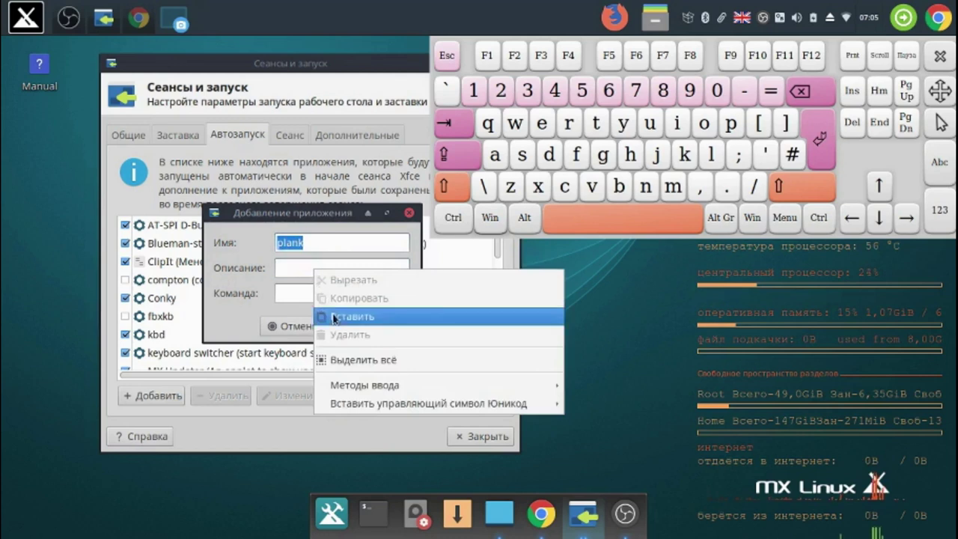
{"action": "left_click", "coordinate": [330, 318]}
{"action": "left_click", "coordinate": [321, 295]}
{"action": "right_click", "coordinate": [321, 295]}
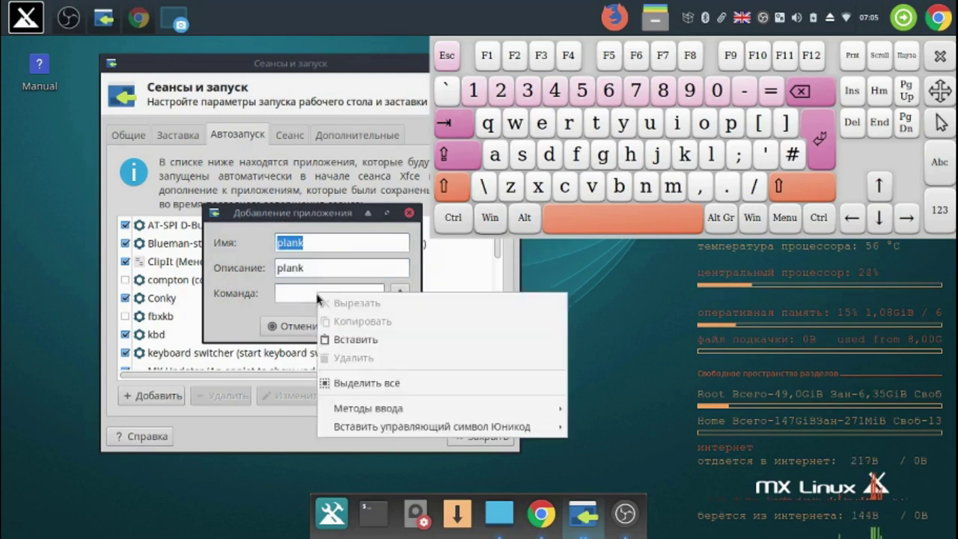
{"action": "left_click", "coordinate": [356, 340]}
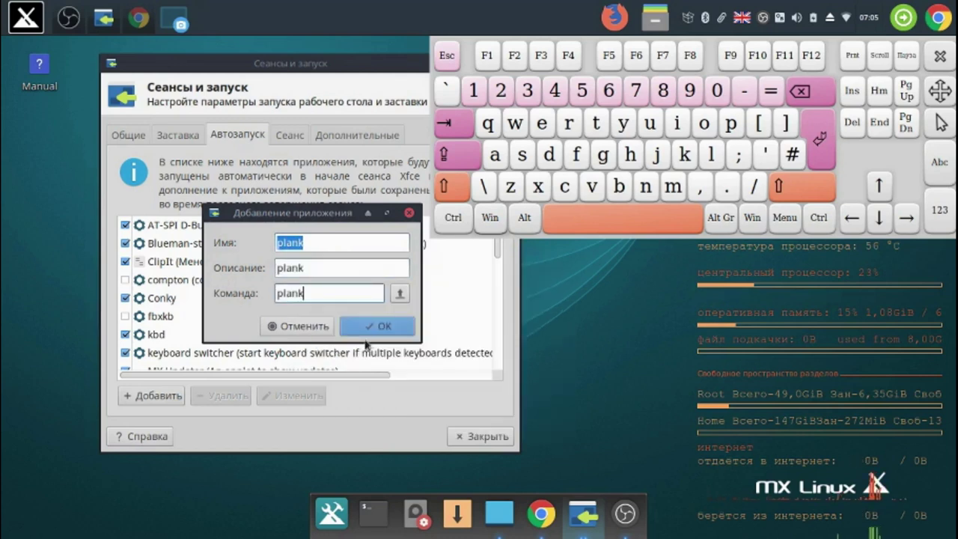
{"action": "left_click", "coordinate": [402, 328]}
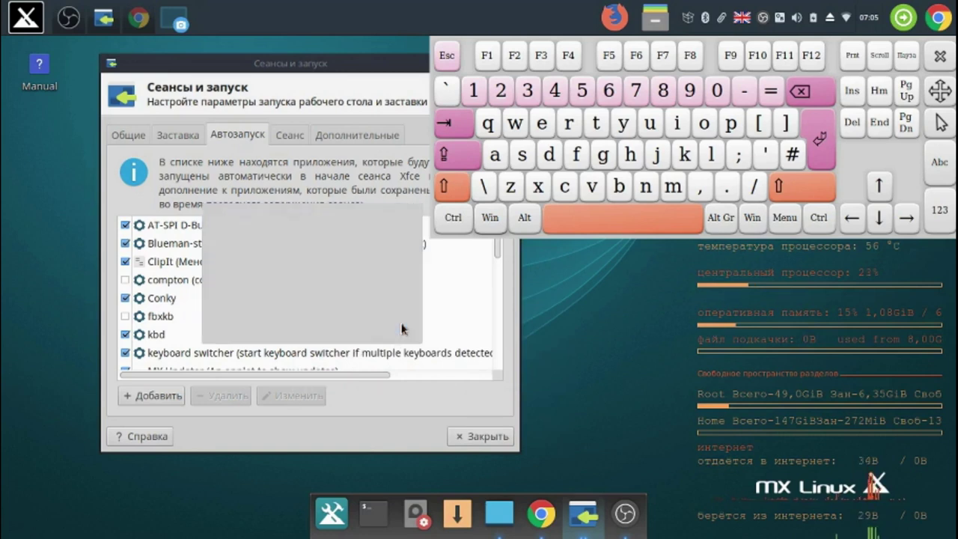
{"action": "left_click", "coordinate": [151, 394]}
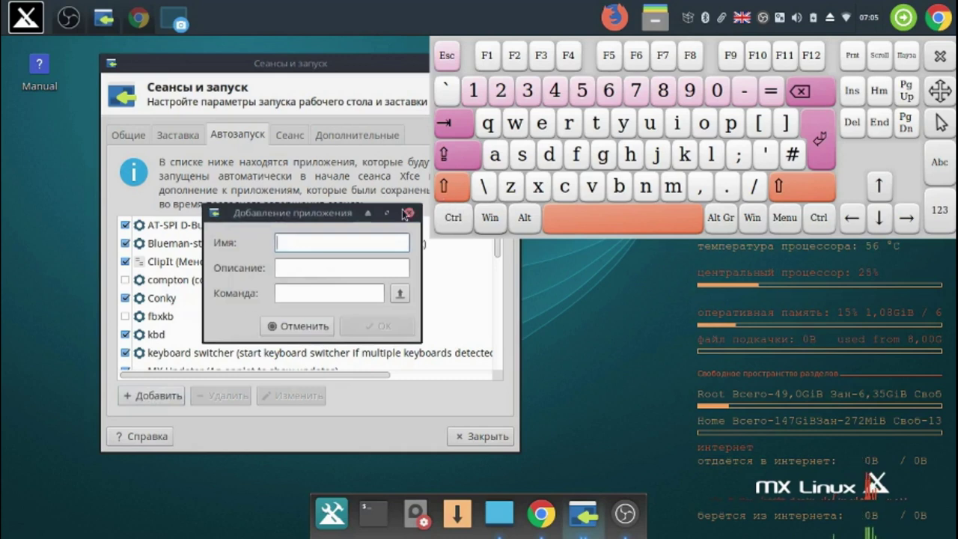
- Enter 'onboard' as the new entry's name with the on-screen keyboard
{"action": "left_click", "coordinate": [703, 127]}
{"action": "left_click", "coordinate": [645, 187]}
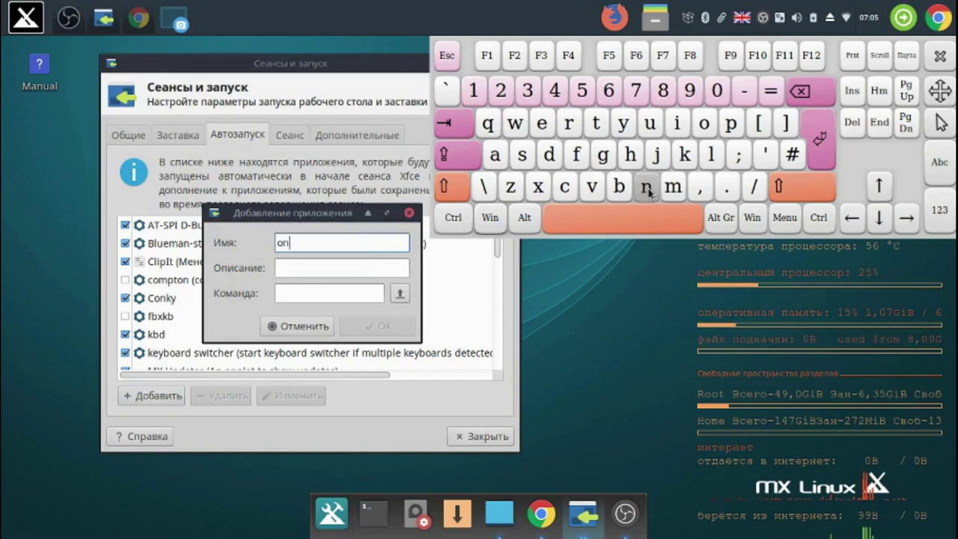
{"action": "left_click", "coordinate": [619, 186]}
{"action": "left_click", "coordinate": [703, 127]}
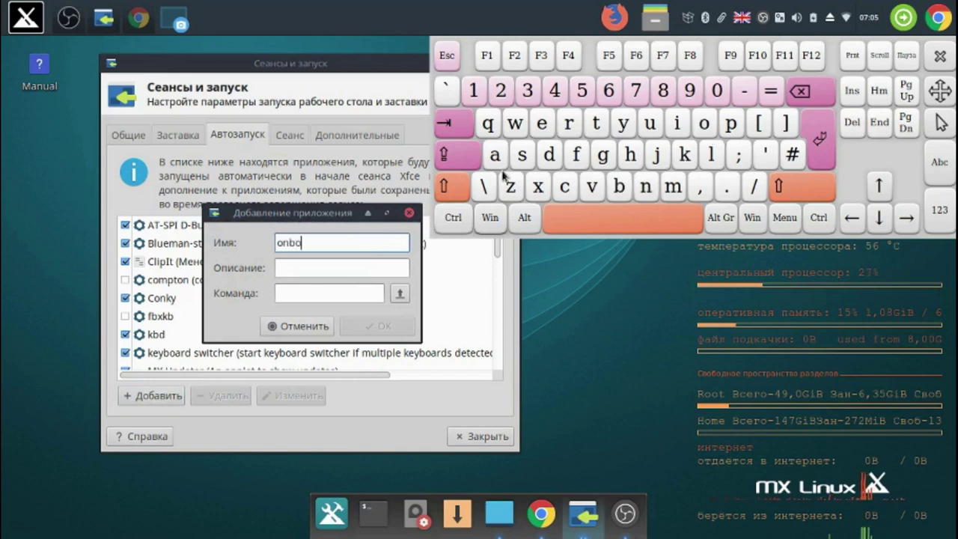
{"action": "left_click", "coordinate": [495, 155]}
{"action": "left_click", "coordinate": [569, 127]}
{"action": "left_click", "coordinate": [549, 155]}
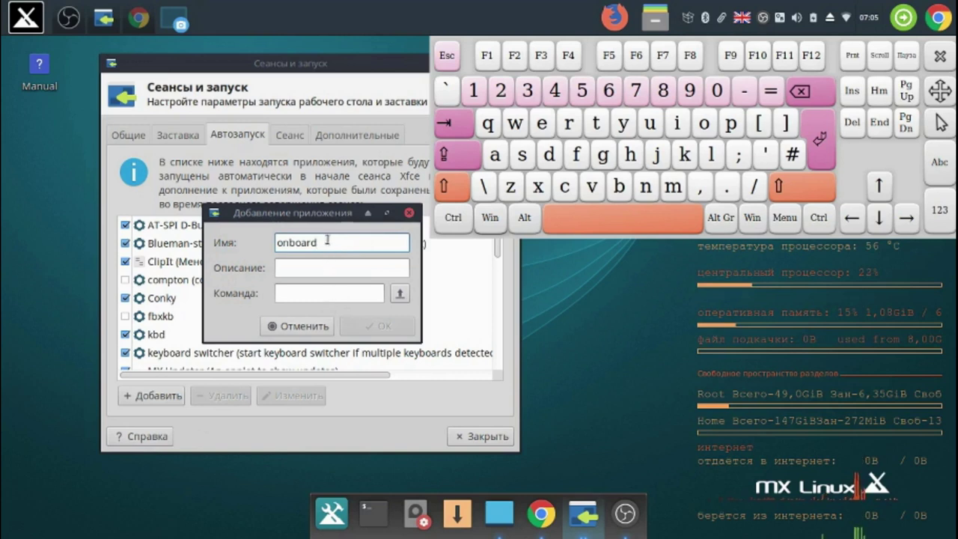
- Copy 'onboard' into description and command, confirm the entry, and close the on-screen keyboard
{"action": "left_click_drag", "start_coordinate": [323, 243], "coordinate": [274, 239]}
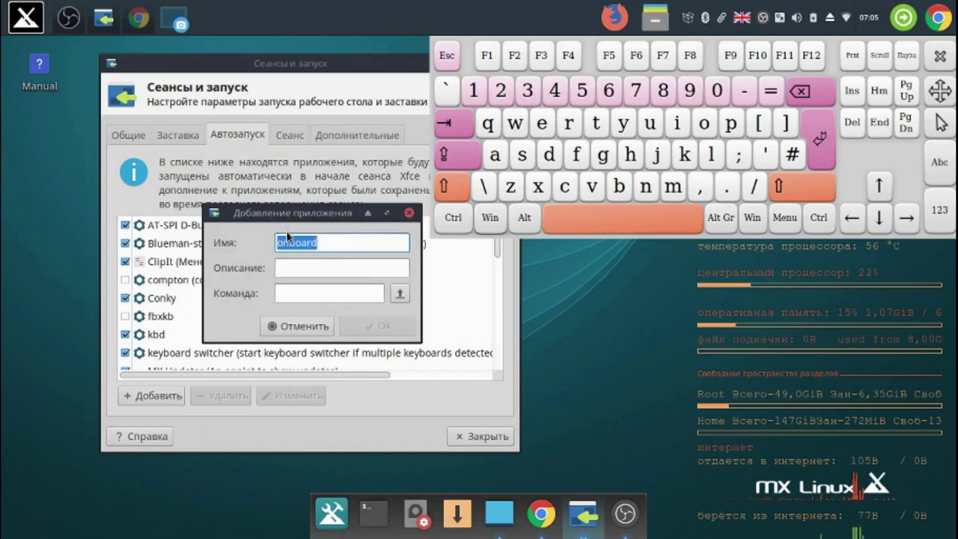
{"action": "right_click", "coordinate": [289, 238]}
{"action": "left_click", "coordinate": [361, 267]}
{"action": "left_click", "coordinate": [354, 271]}
{"action": "right_click", "coordinate": [355, 271]}
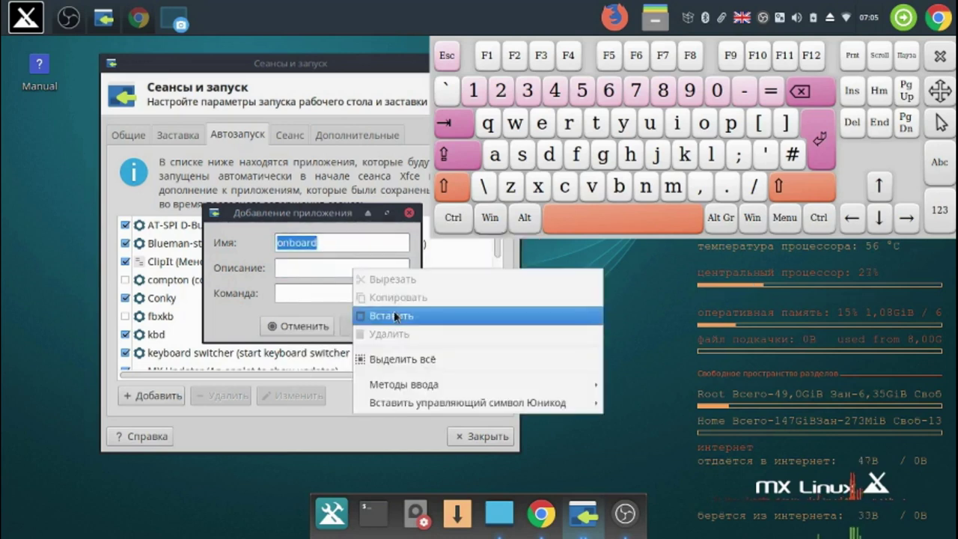
{"action": "left_click", "coordinate": [380, 314]}
{"action": "left_click", "coordinate": [353, 297]}
{"action": "right_click", "coordinate": [353, 297]}
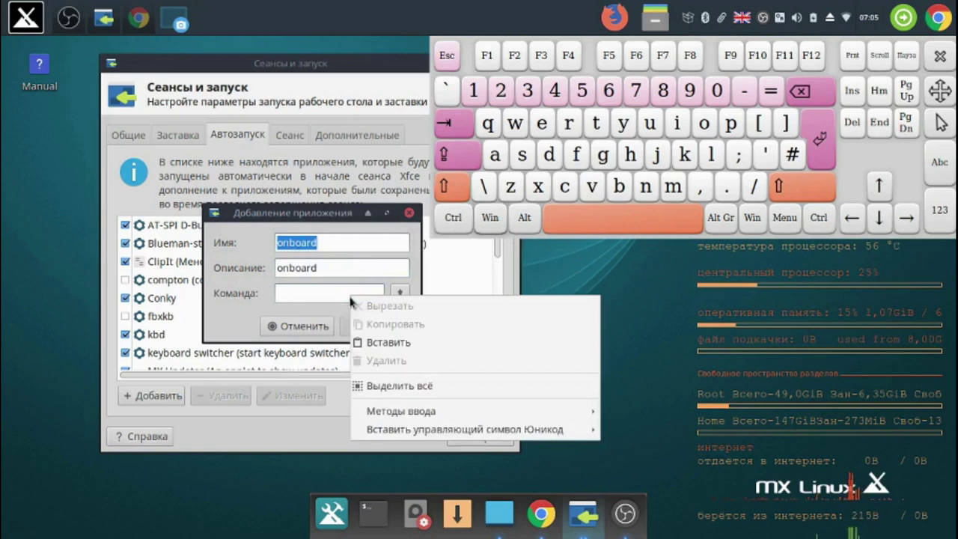
{"action": "left_click", "coordinate": [388, 342]}
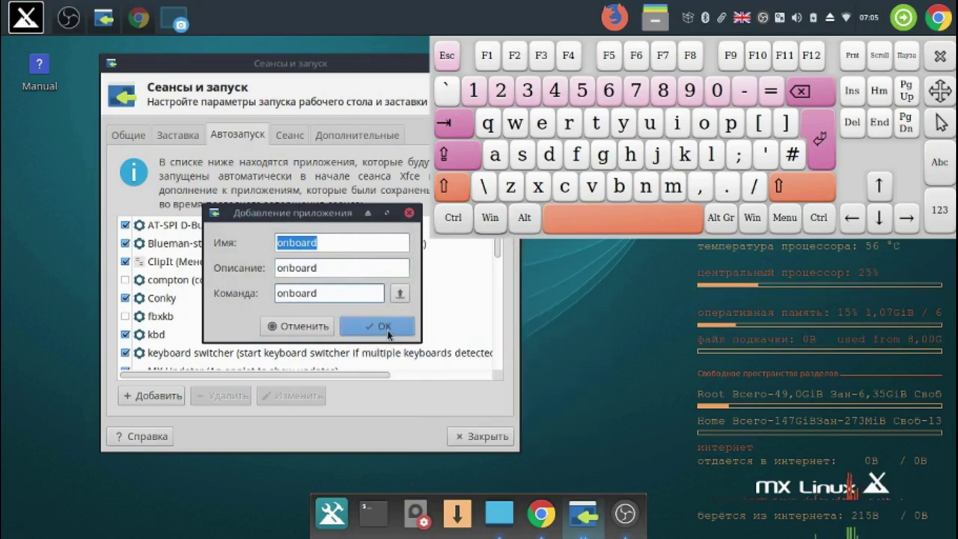
{"action": "left_click", "coordinate": [386, 327]}
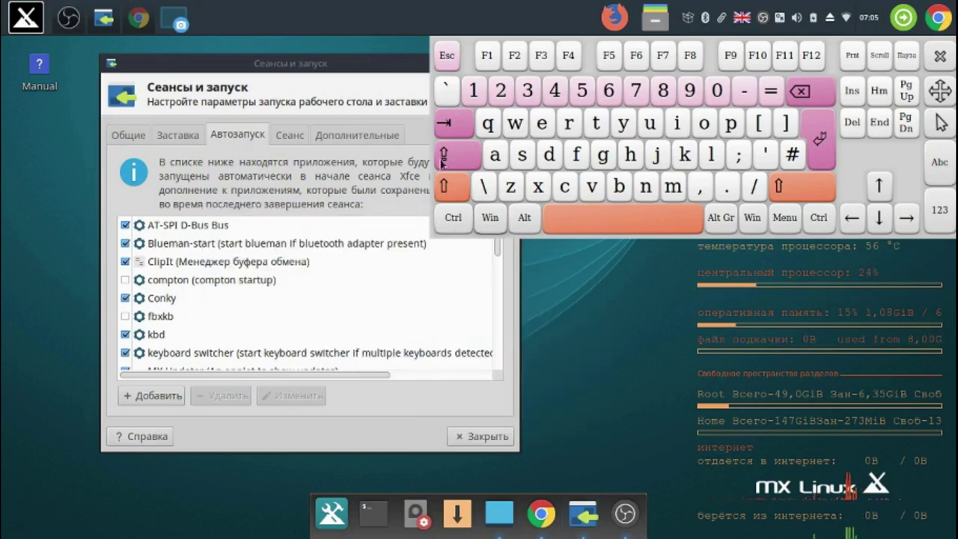
{"action": "left_click", "coordinate": [939, 58]}
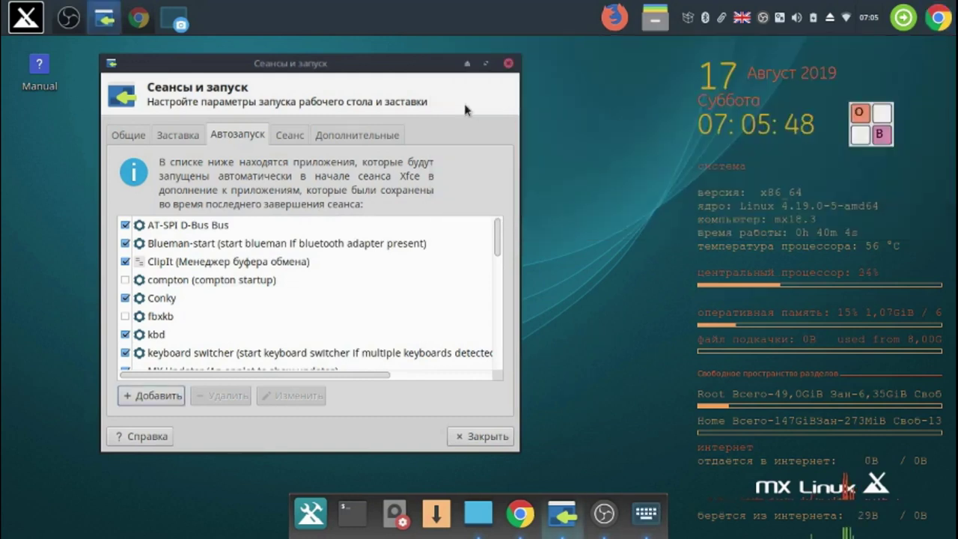
- Tick the Onboard autostart checkbox alongside plank, then close Сеансы и запуск
{"action": "left_click_drag", "start_coordinate": [498, 242], "coordinate": [495, 363]}
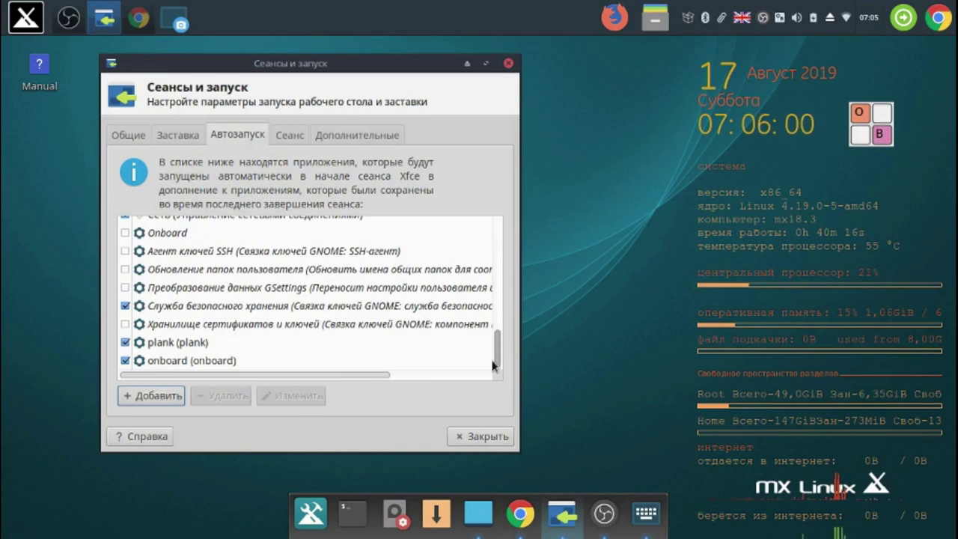
{"action": "left_click", "coordinate": [214, 351]}
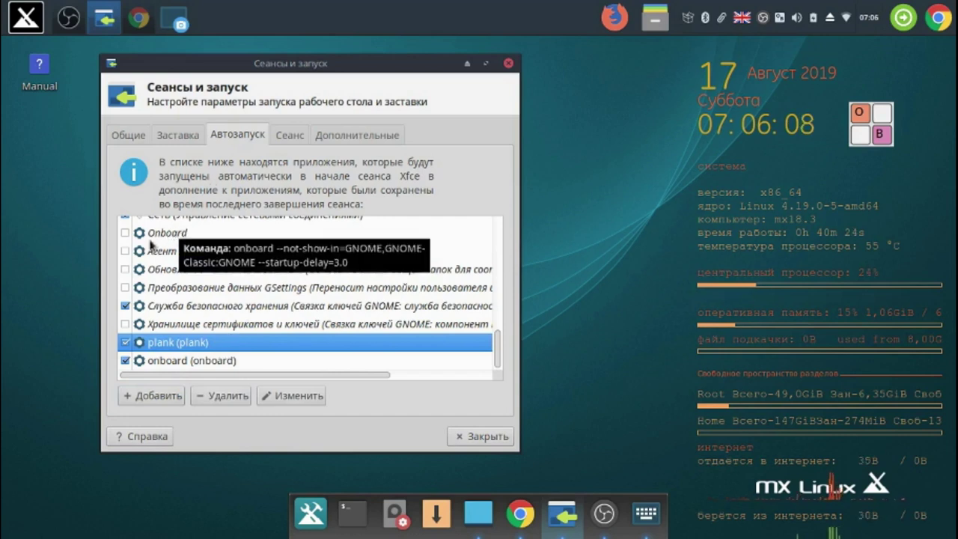
{"action": "left_click", "coordinate": [126, 234]}
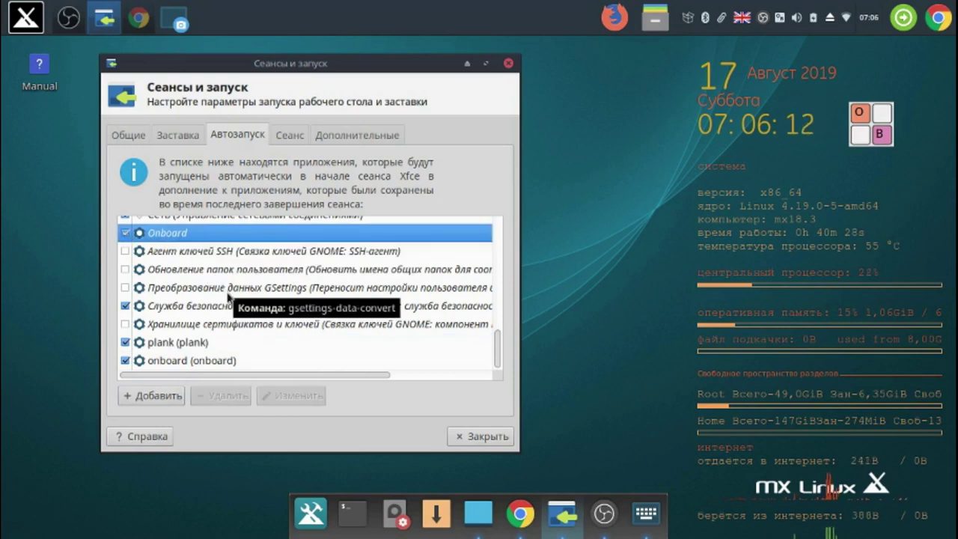
{"action": "left_click", "coordinate": [474, 439]}
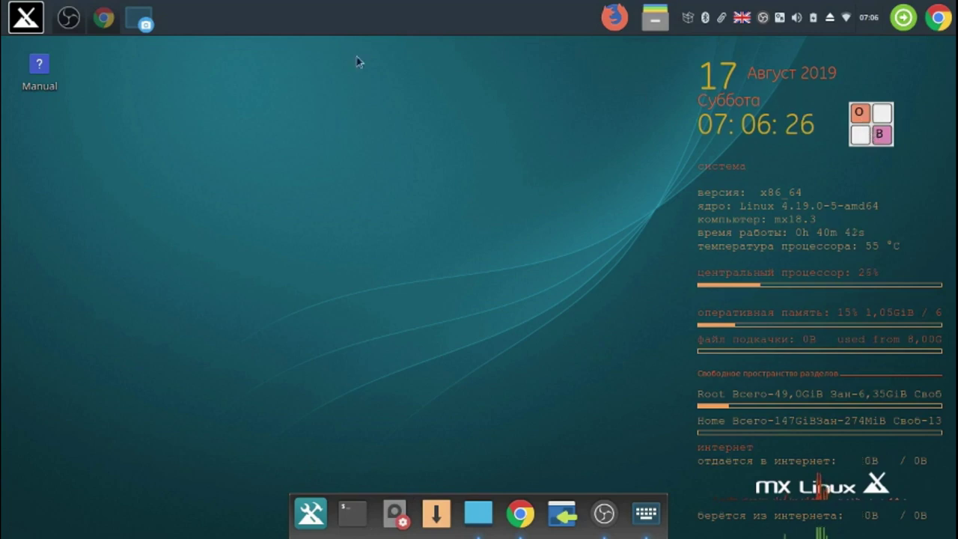
- Stop the OBS recording with Остановить запись from the tray icon menu
{"action": "right_click", "coordinate": [764, 20]}
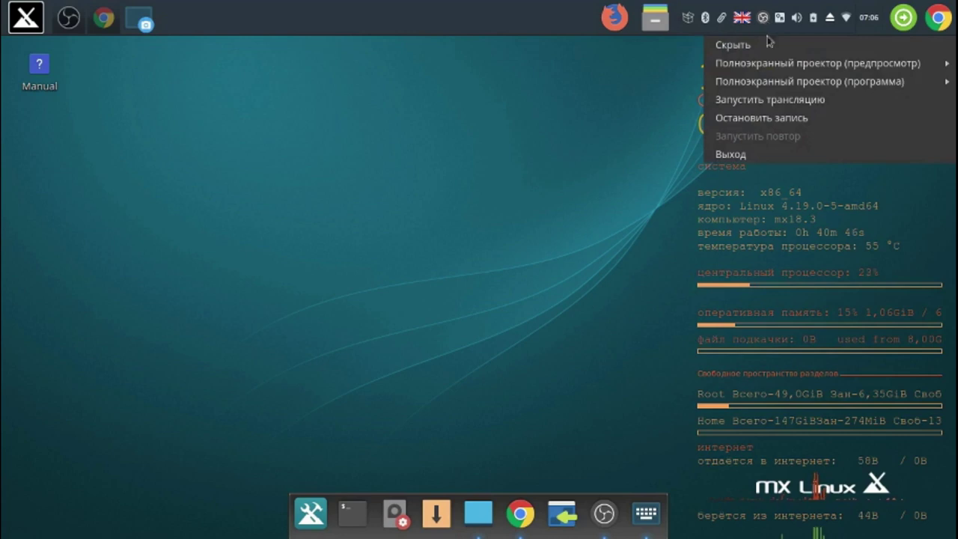
{"action": "left_click", "coordinate": [784, 120]}
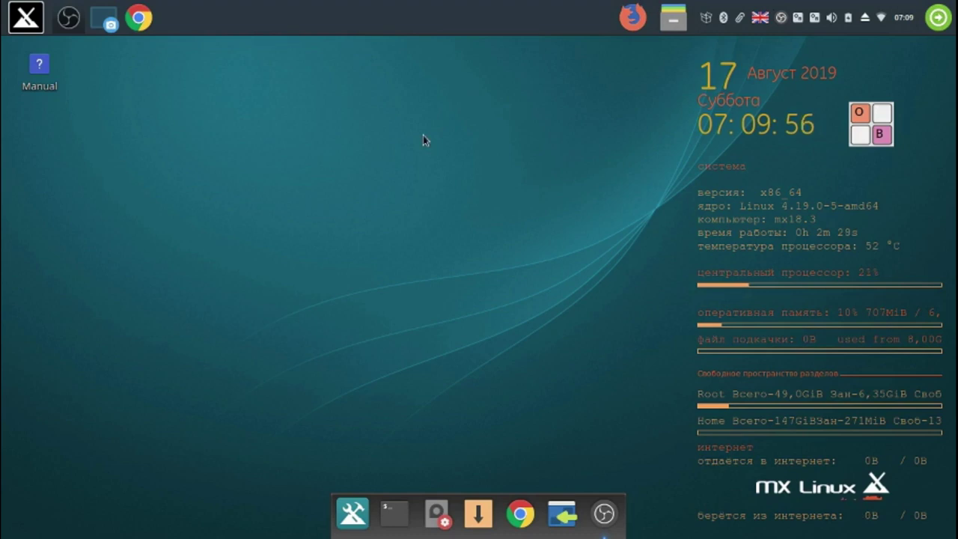
- Launch MX Снимок системы, advance to settings for snapshot-20190817_0710.iso in /home/snapshot, and minimize it
{"action": "left_click", "coordinate": [352, 514]}
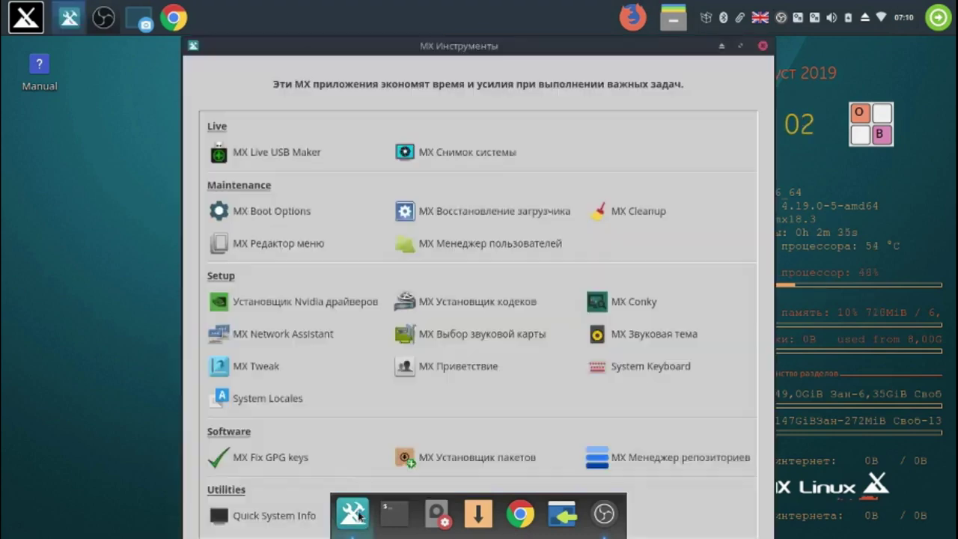
{"action": "left_click", "coordinate": [458, 154]}
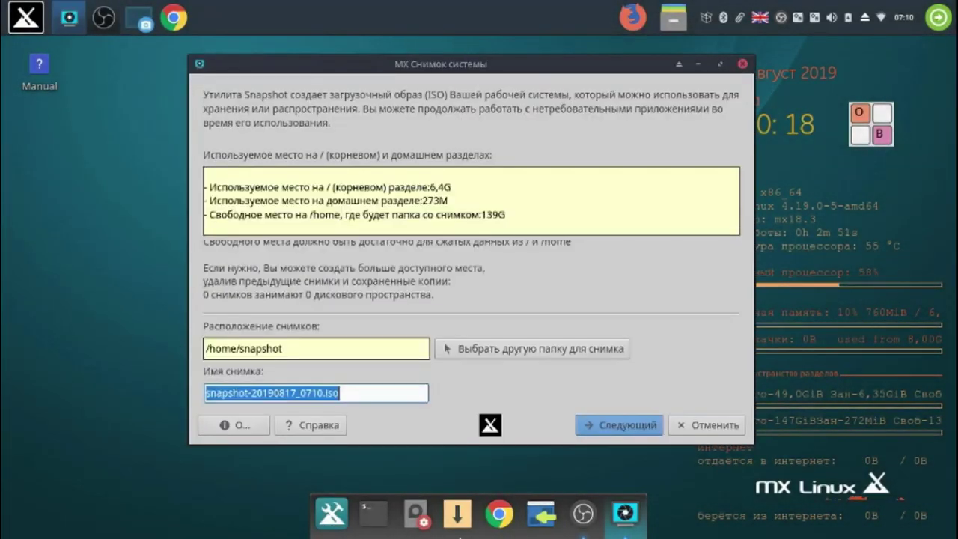
{"action": "left_click_drag", "start_coordinate": [513, 66], "coordinate": [398, 23]}
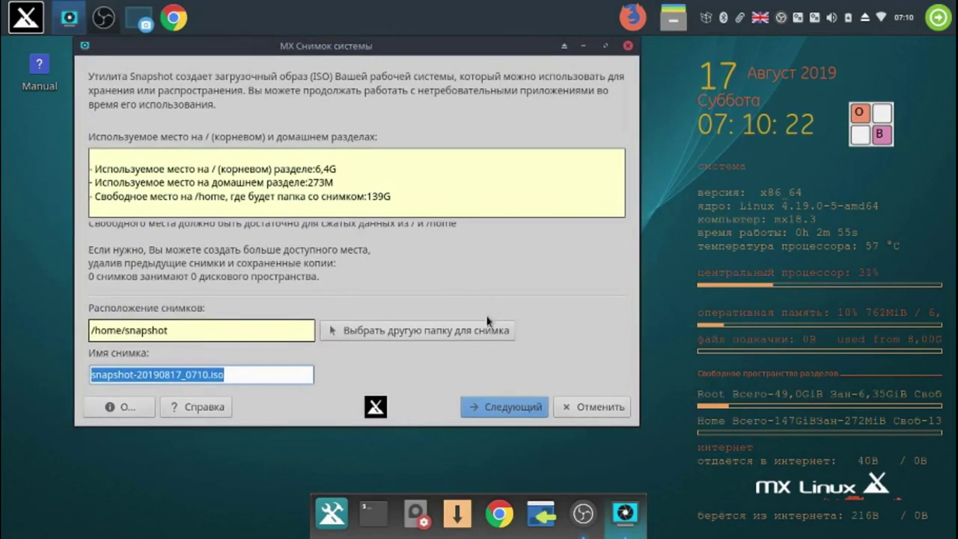
{"action": "left_click", "coordinate": [513, 408]}
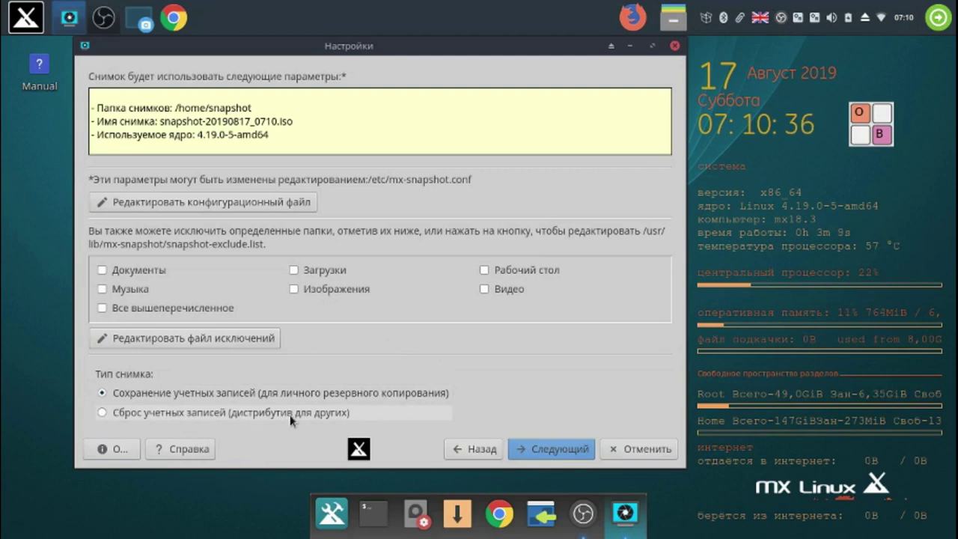
{"action": "mouse_move", "coordinate": [325, 418]}
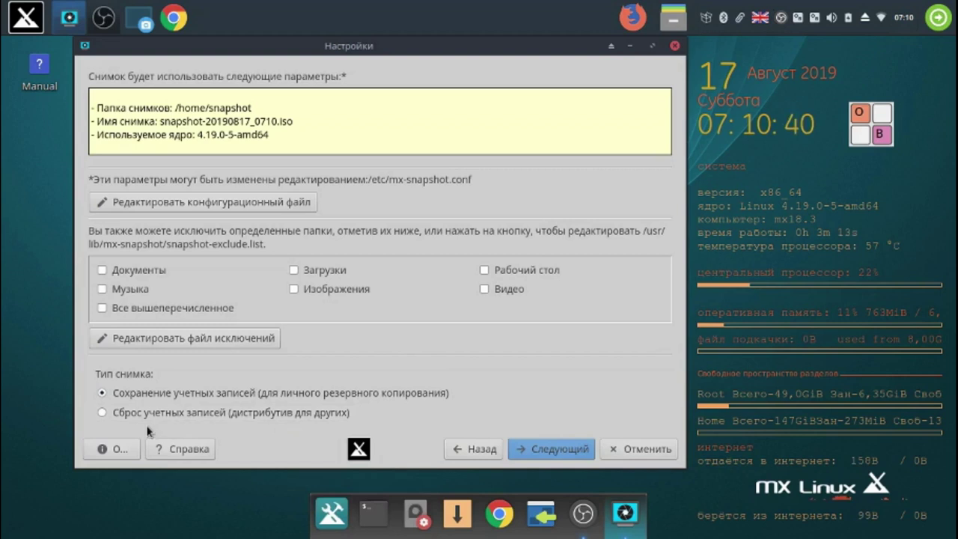
{"action": "mouse_move", "coordinate": [124, 421]}
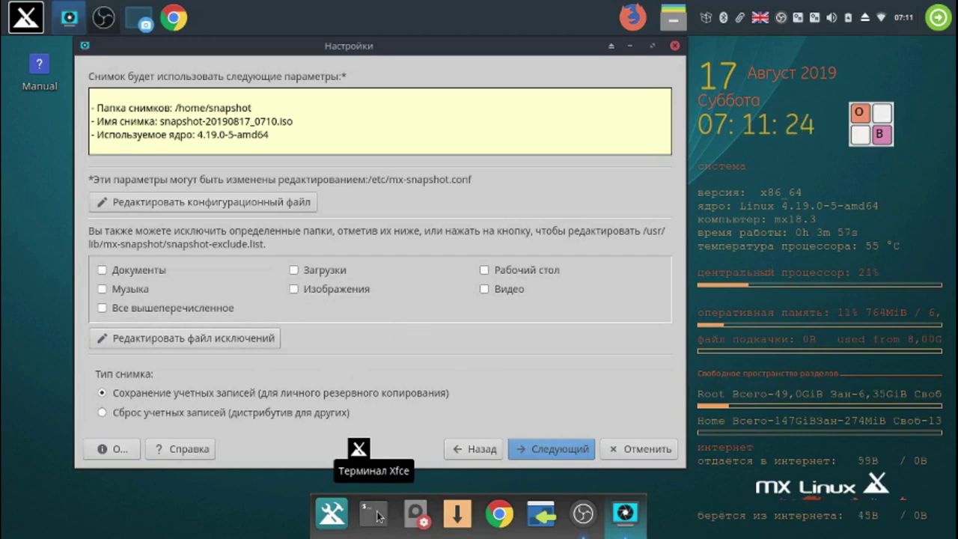
{"action": "left_click", "coordinate": [631, 48]}
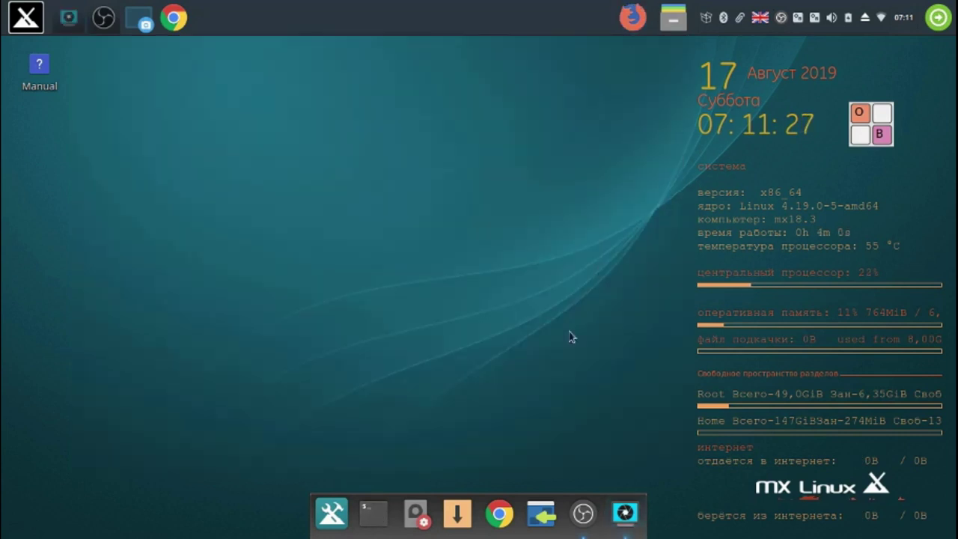
- In a new terminal, run 'sudo su' via the on-screen keyboard and enter the account password
{"action": "left_click", "coordinate": [365, 512]}
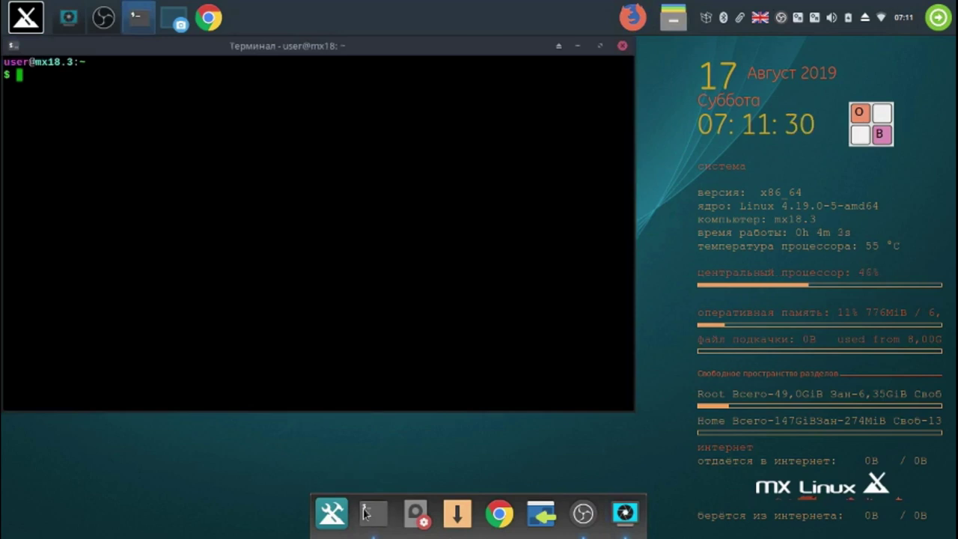
{"action": "left_click", "coordinate": [879, 132]}
{"action": "left_click", "coordinate": [521, 156]}
{"action": "left_click", "coordinate": [648, 125]}
{"action": "left_click", "coordinate": [550, 155]}
{"action": "left_click", "coordinate": [703, 124]}
{"action": "left_click", "coordinate": [648, 225]}
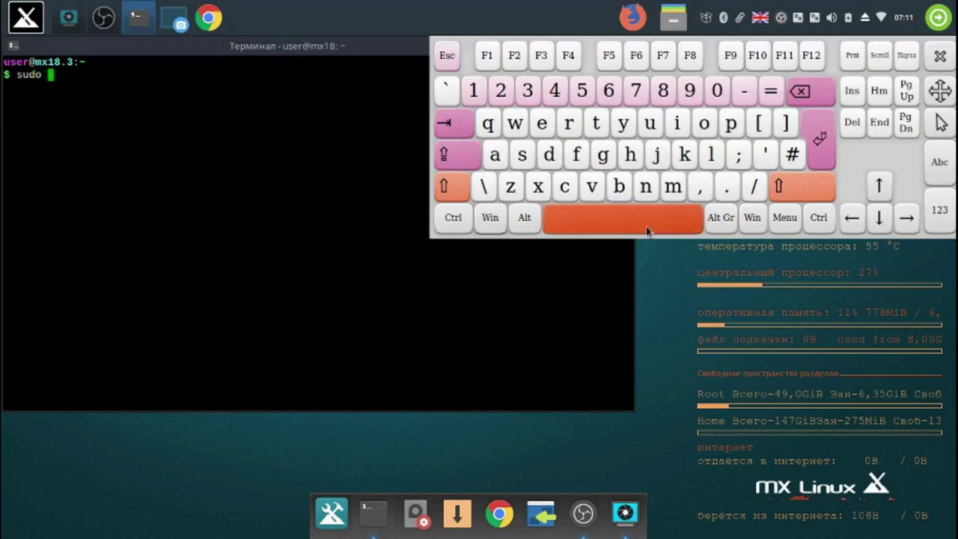
{"action": "left_click", "coordinate": [522, 155]}
{"action": "left_click", "coordinate": [648, 126]}
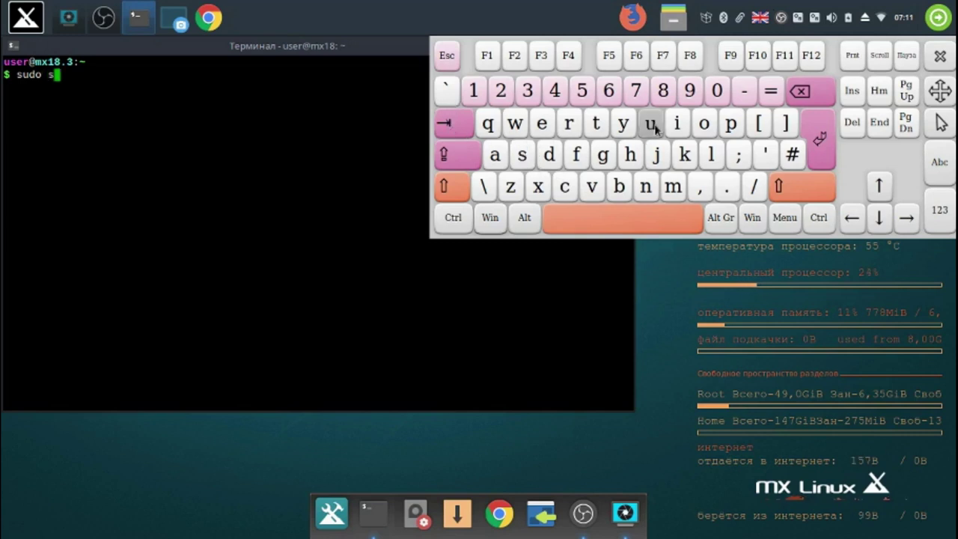
{"action": "left_click", "coordinate": [822, 142]}
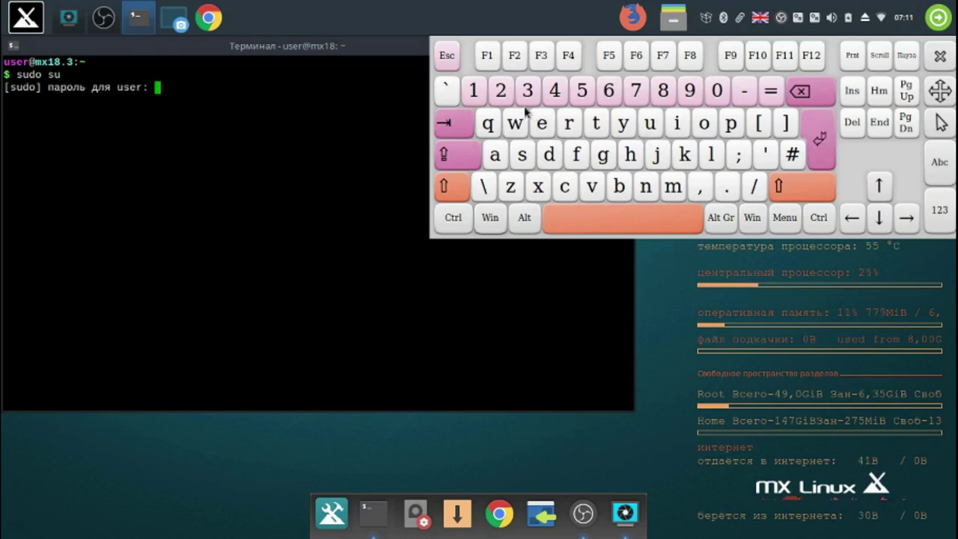
{"action": "left_click", "coordinate": [477, 95]}
{"action": "left_click", "coordinate": [477, 94]}
{"action": "left_click", "coordinate": [819, 139]}
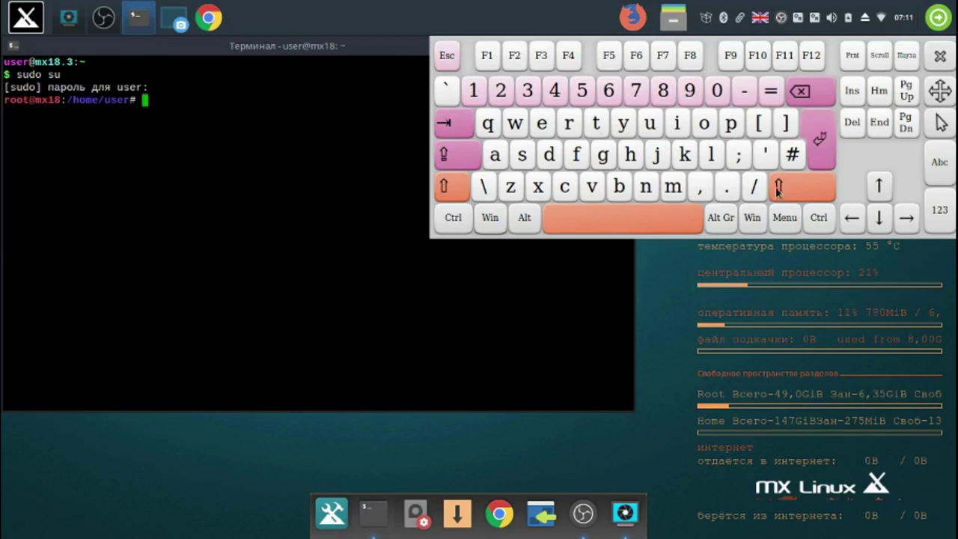
- Run 'minstall' as root to launch MX Installer 19.7.4
{"action": "left_click", "coordinate": [673, 189]}
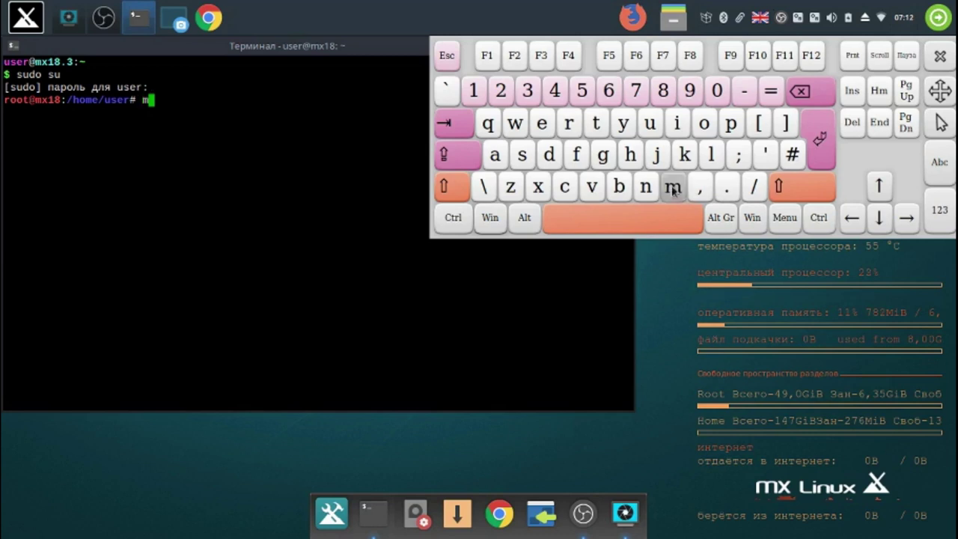
{"action": "left_click", "coordinate": [677, 124]}
{"action": "left_click", "coordinate": [648, 190]}
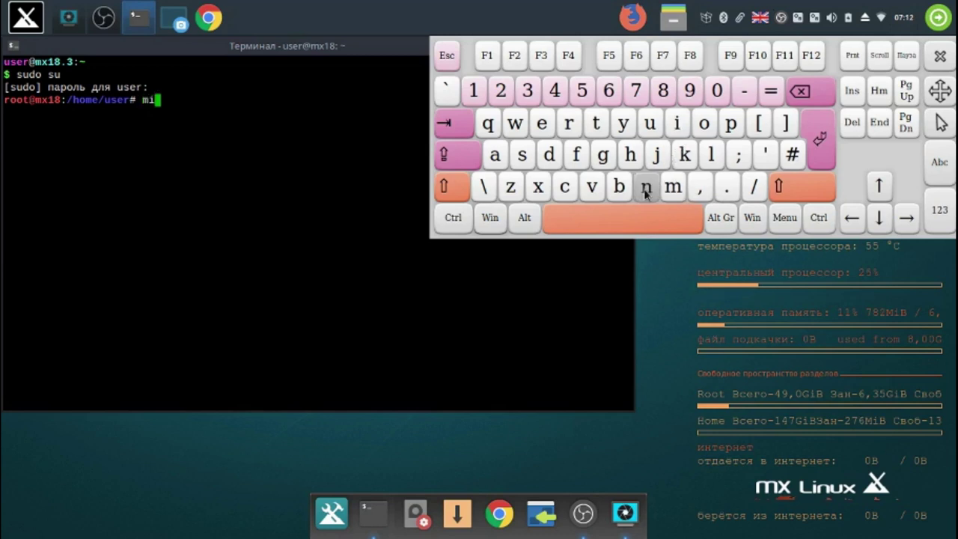
{"action": "left_click", "coordinate": [527, 163]}
{"action": "left_click", "coordinate": [597, 124]}
{"action": "left_click", "coordinate": [504, 161]}
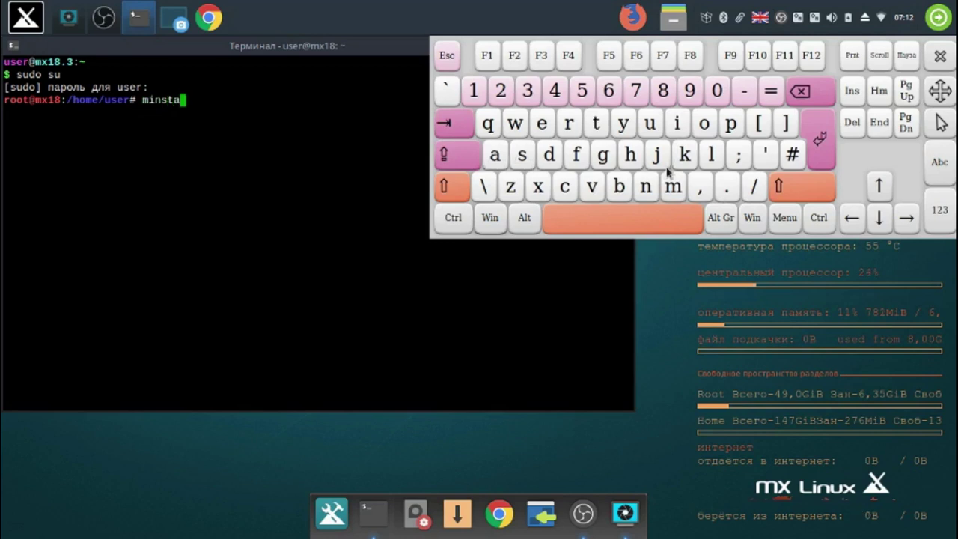
{"action": "left_click", "coordinate": [712, 156]}
{"action": "left_click", "coordinate": [714, 156]}
{"action": "left_click", "coordinate": [821, 141]}
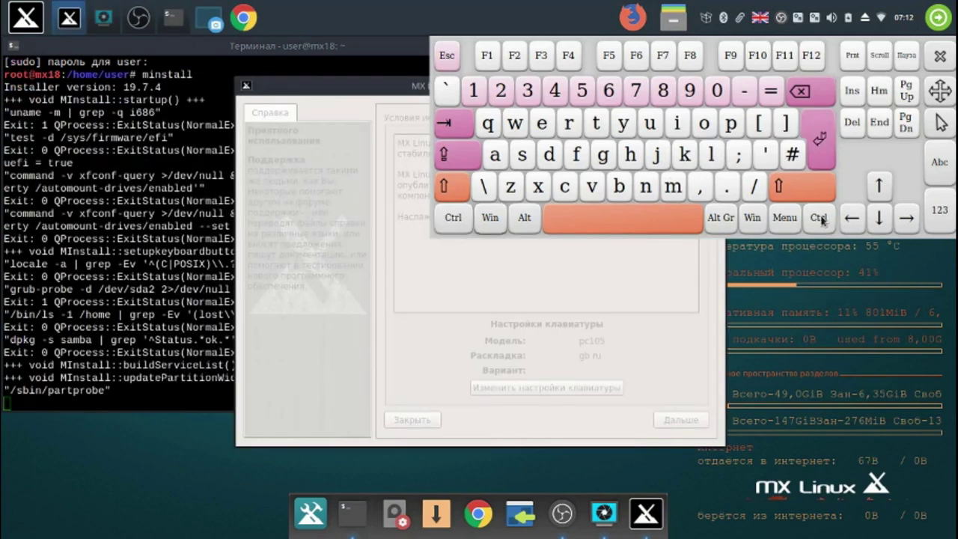
- Pin the installer to the dock with Прикрепить к панели, then close the installer and terminal
{"action": "left_click", "coordinate": [940, 58]}
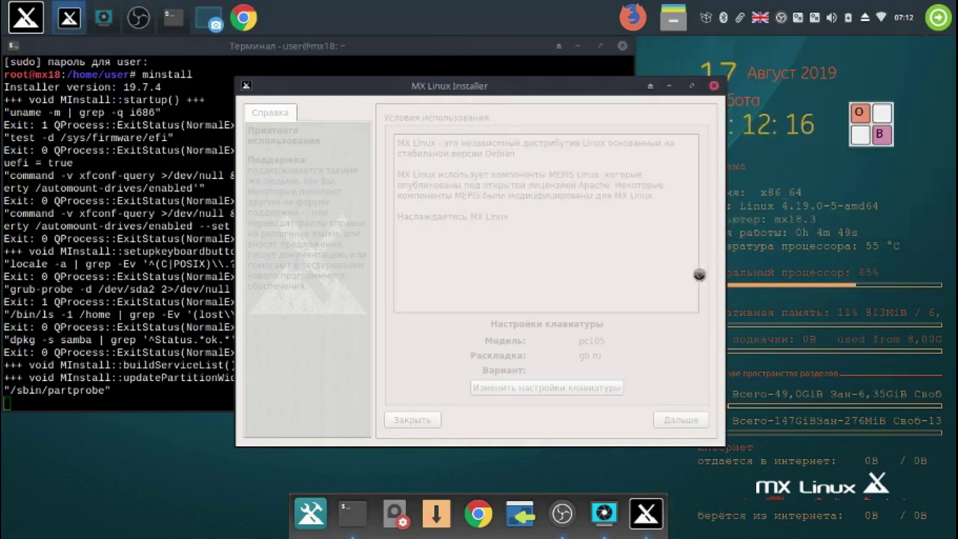
{"action": "right_click", "coordinate": [644, 518]}
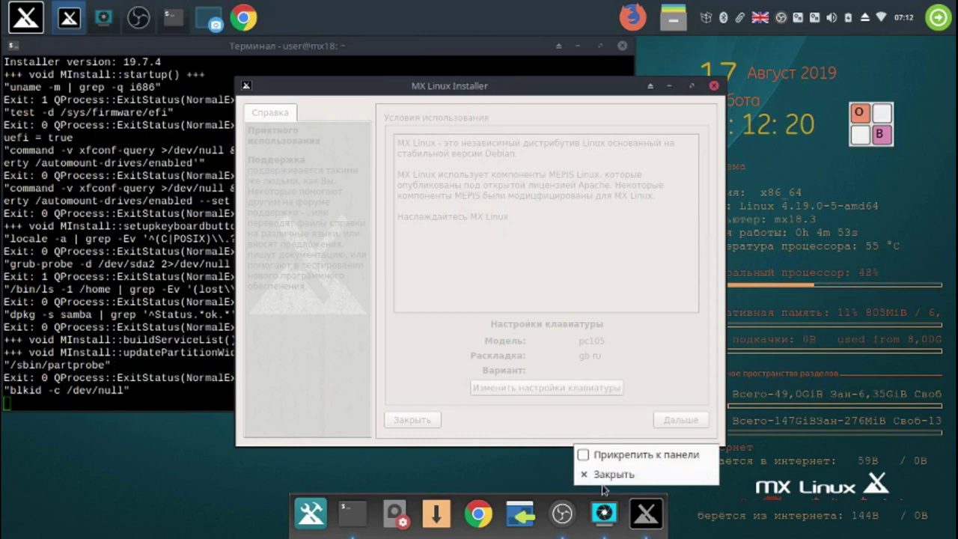
{"action": "left_click", "coordinate": [584, 456]}
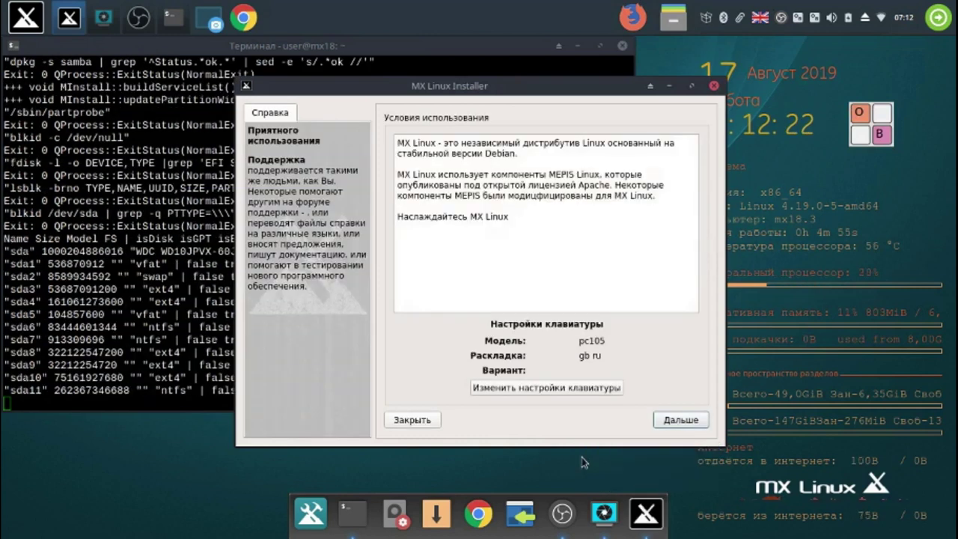
{"action": "right_click", "coordinate": [650, 520]}
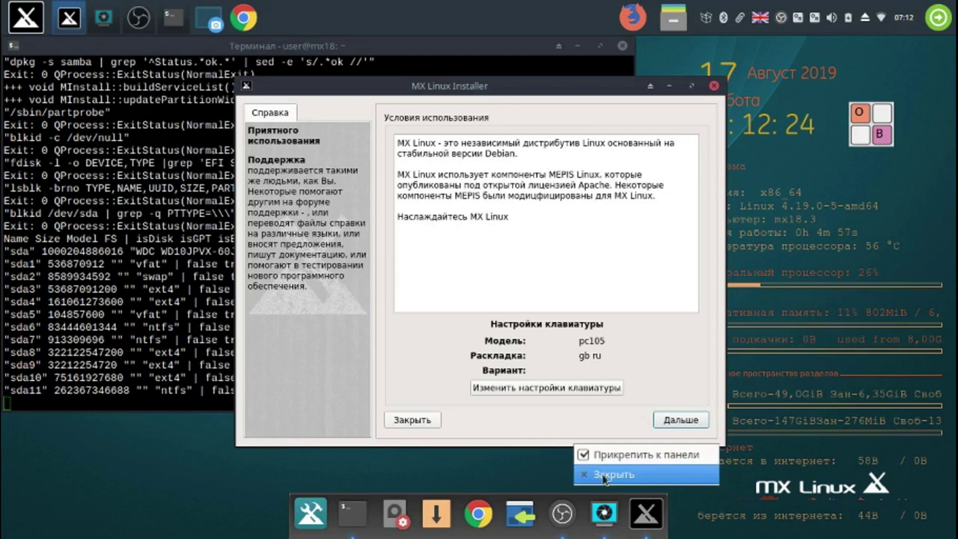
{"action": "left_click", "coordinate": [716, 87]}
{"action": "left_click", "coordinate": [715, 88]}
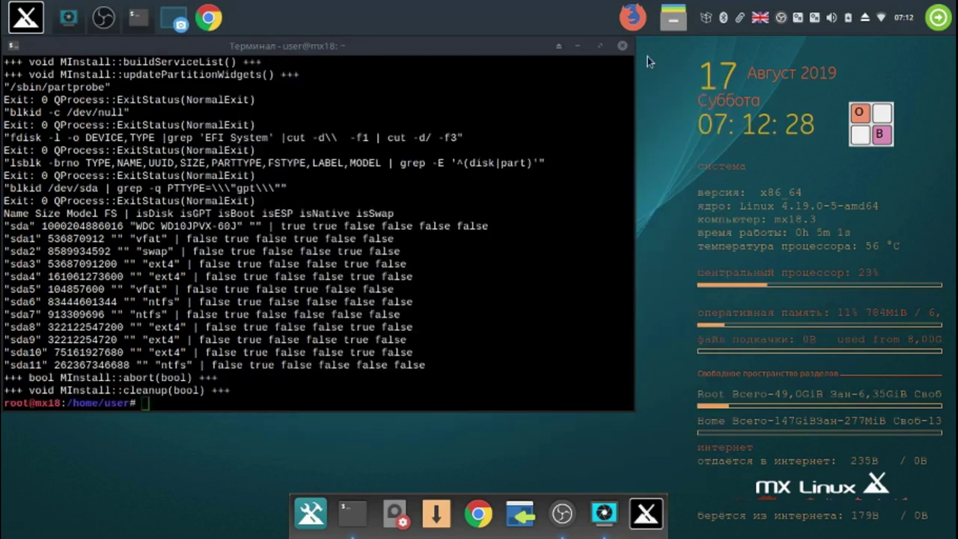
{"action": "left_click", "coordinate": [621, 47]}
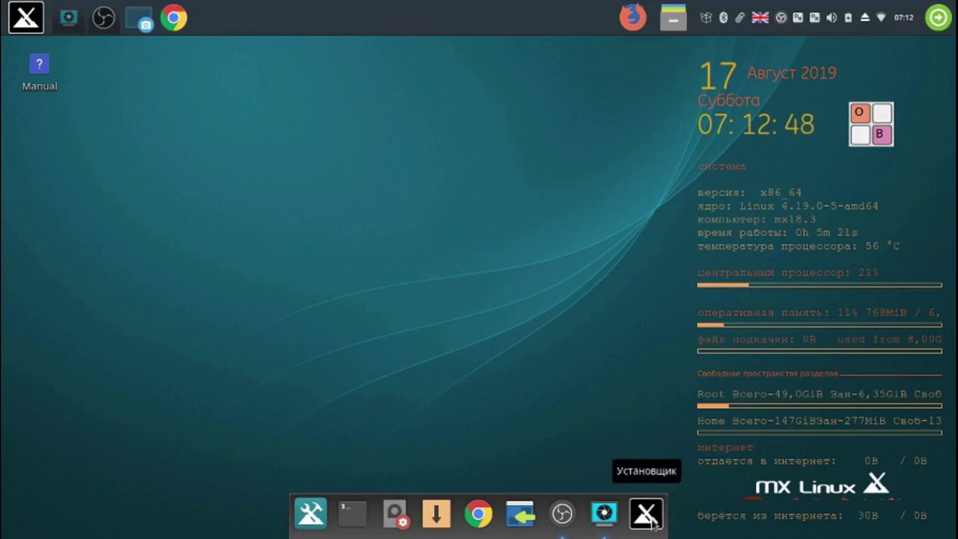
{"action": "left_click_drag", "start_coordinate": [651, 521], "coordinate": [353, 524]}
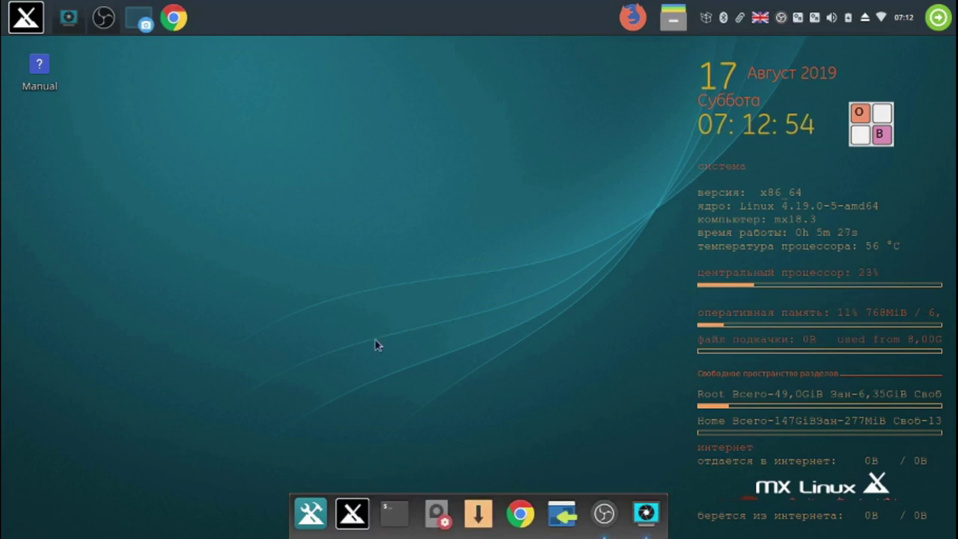
{"action": "left_click", "coordinate": [78, 17]}
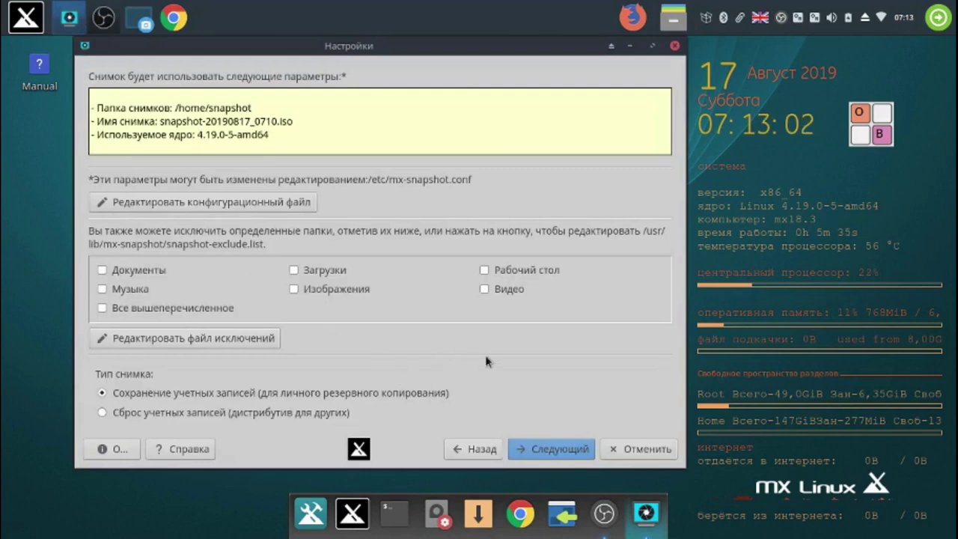
{"action": "left_click", "coordinate": [546, 449]}
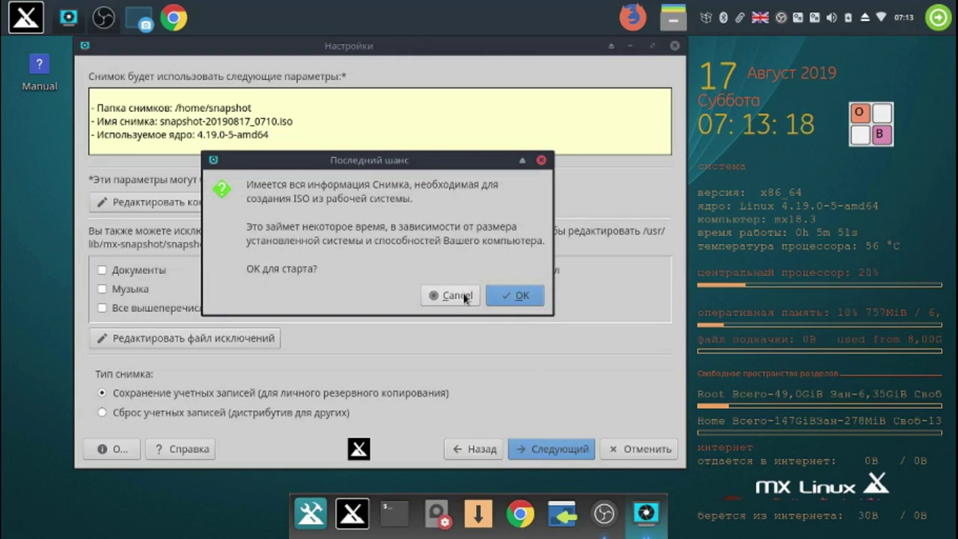
{"action": "left_click", "coordinate": [464, 297]}
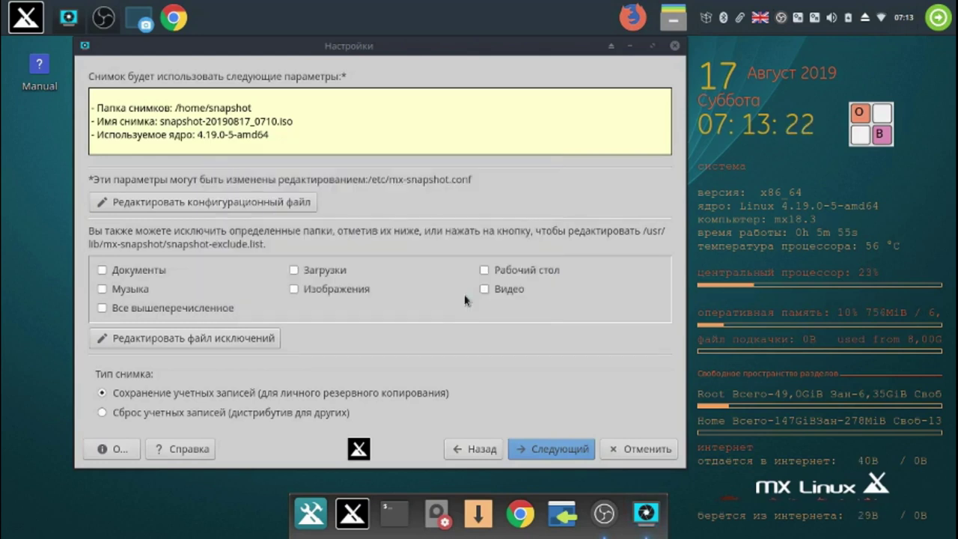
{"action": "left_click", "coordinate": [319, 520]}
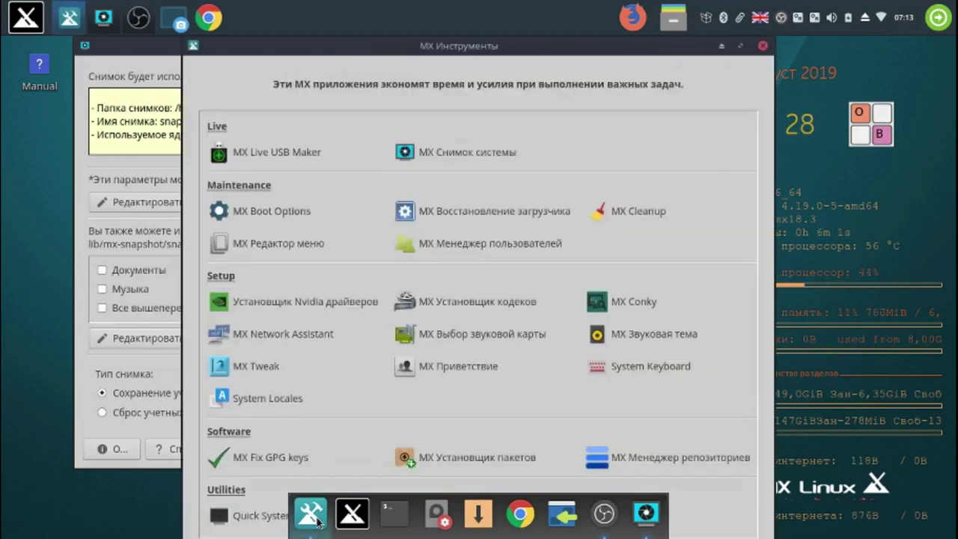
- Open MX Package Installer, expand the Разное category and tick VirtualBox
{"action": "left_click", "coordinate": [513, 459]}
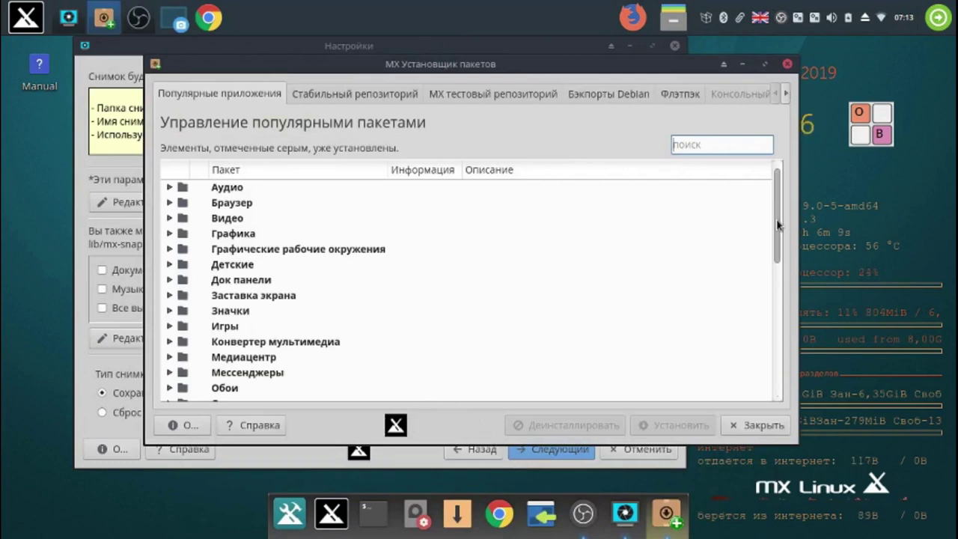
{"action": "scroll", "coordinate": [778, 231], "scroll_direction": "down", "scroll_amount": 1}
{"action": "left_click_drag", "start_coordinate": [778, 231], "coordinate": [778, 282]}
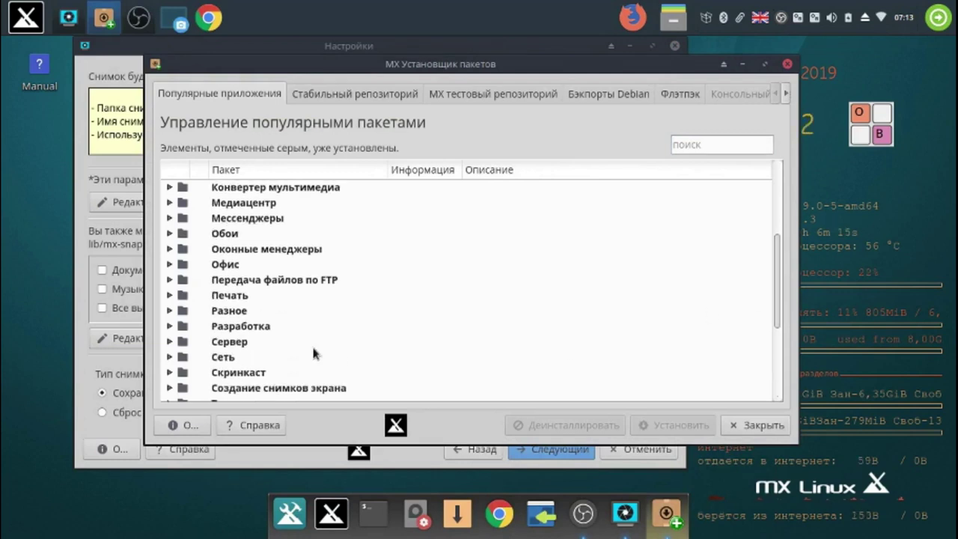
{"action": "left_click", "coordinate": [170, 310]}
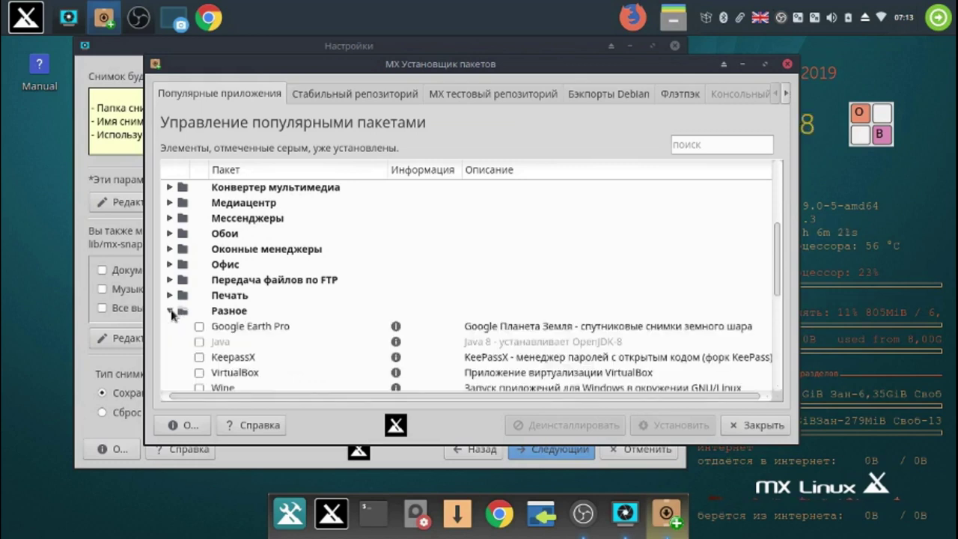
{"action": "left_click_drag", "start_coordinate": [775, 240], "coordinate": [777, 262]}
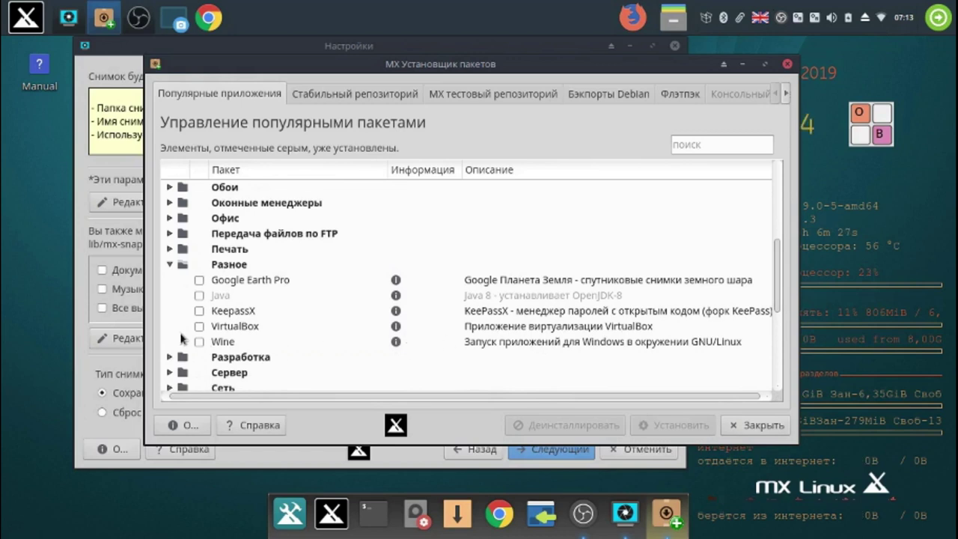
{"action": "left_click", "coordinate": [200, 326]}
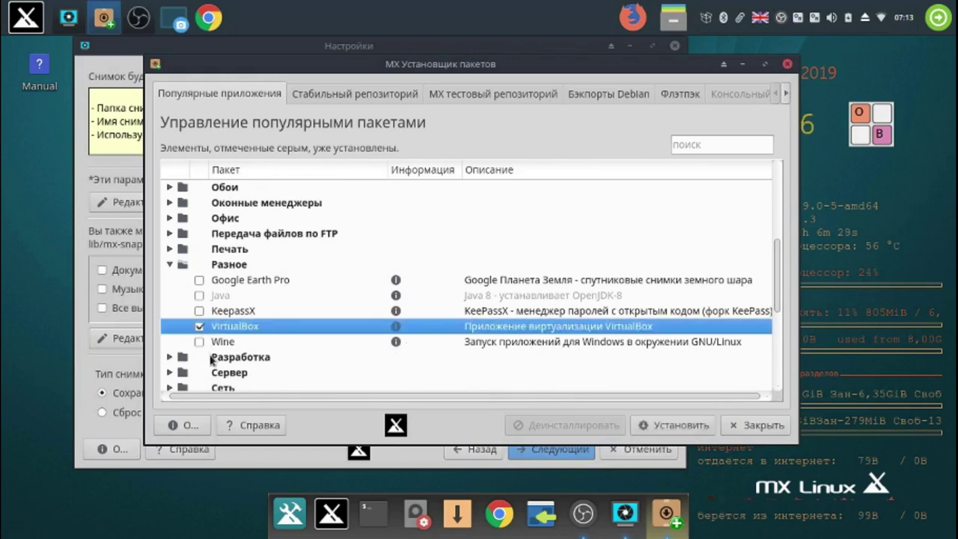
- Install VirtualBox, answering 'y' to the extra packages, and acknowledge the Готово notice
{"action": "left_click", "coordinate": [674, 425]}
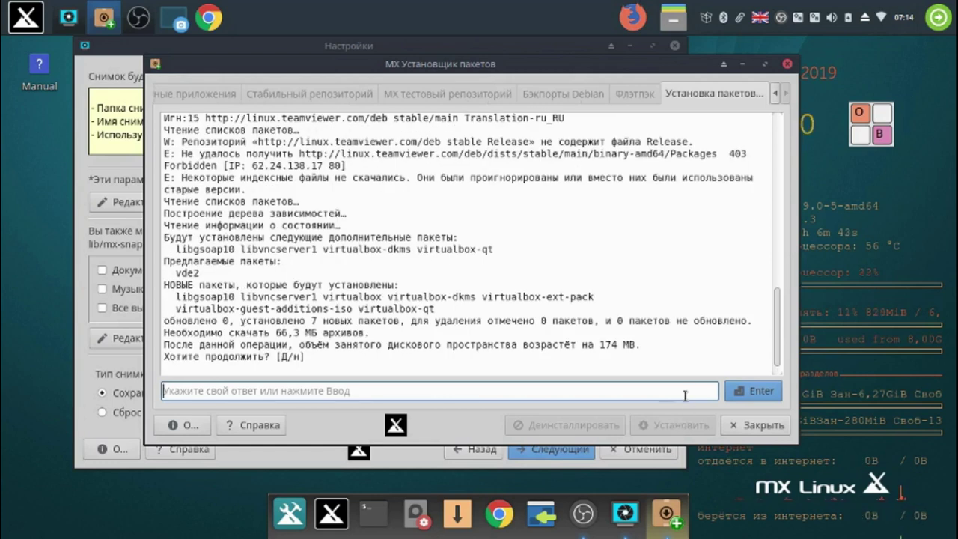
{"action": "left_click", "coordinate": [870, 131]}
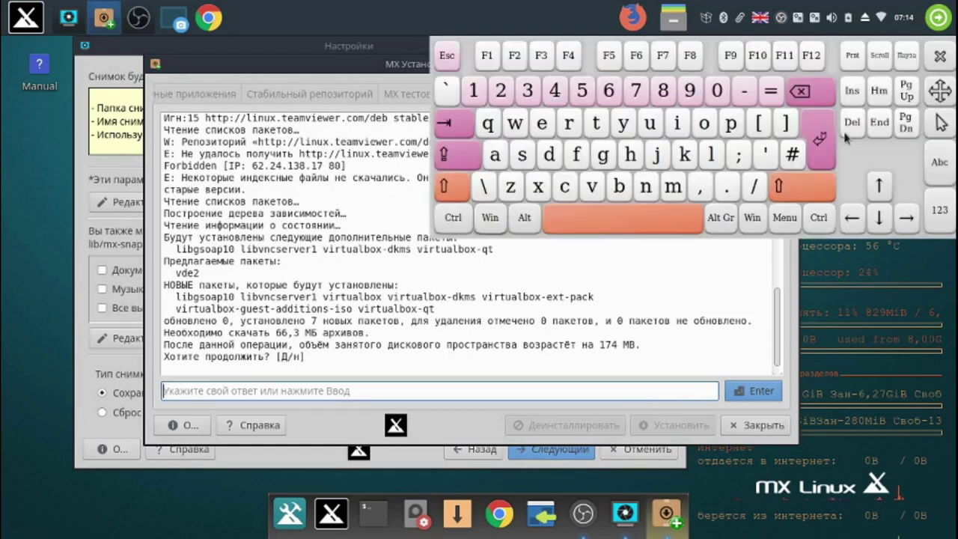
{"action": "left_click", "coordinate": [622, 124]}
{"action": "left_click", "coordinate": [764, 390]}
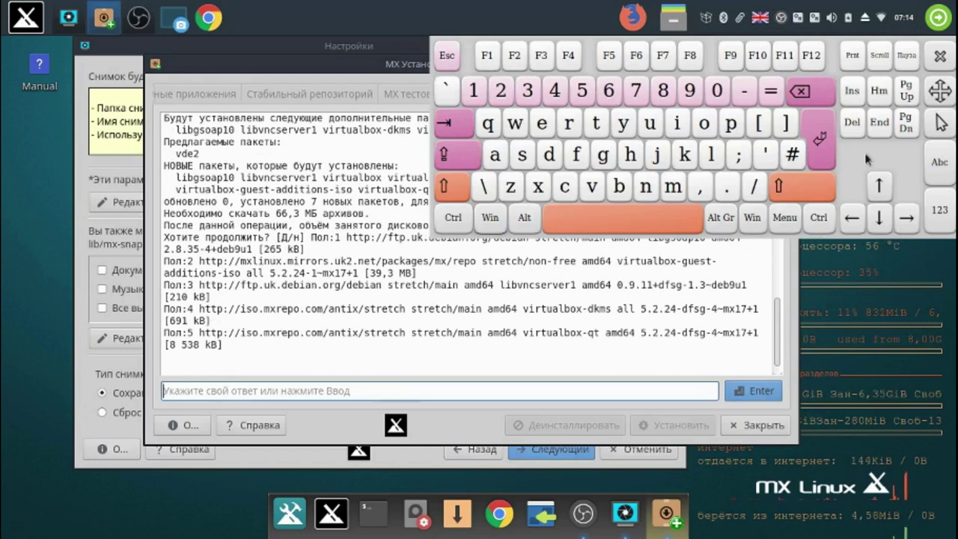
{"action": "left_click", "coordinate": [939, 60]}
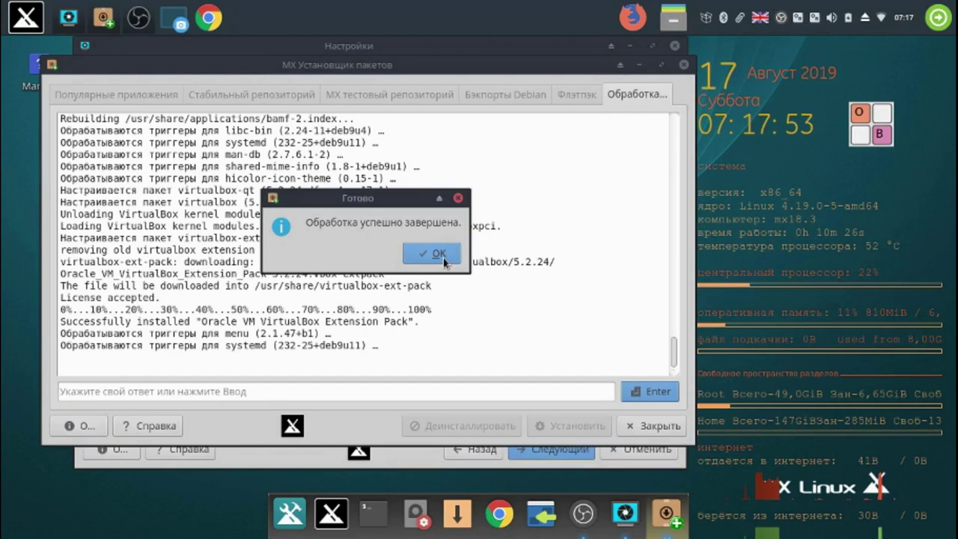
{"action": "left_click", "coordinate": [438, 254]}
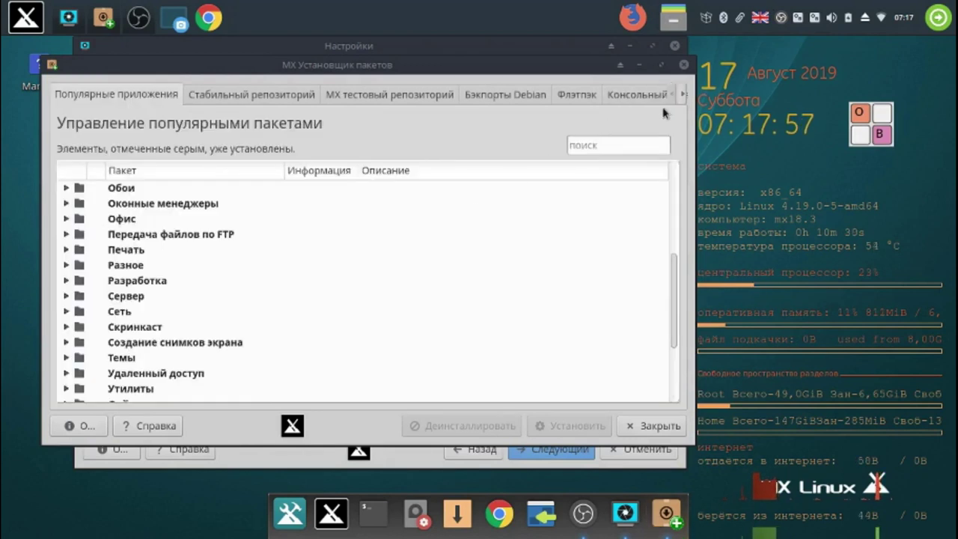
- Close the package installer and MX Инструменты windows, then relaunch the MX Linux installer from the dock
{"action": "left_click", "coordinate": [684, 65]}
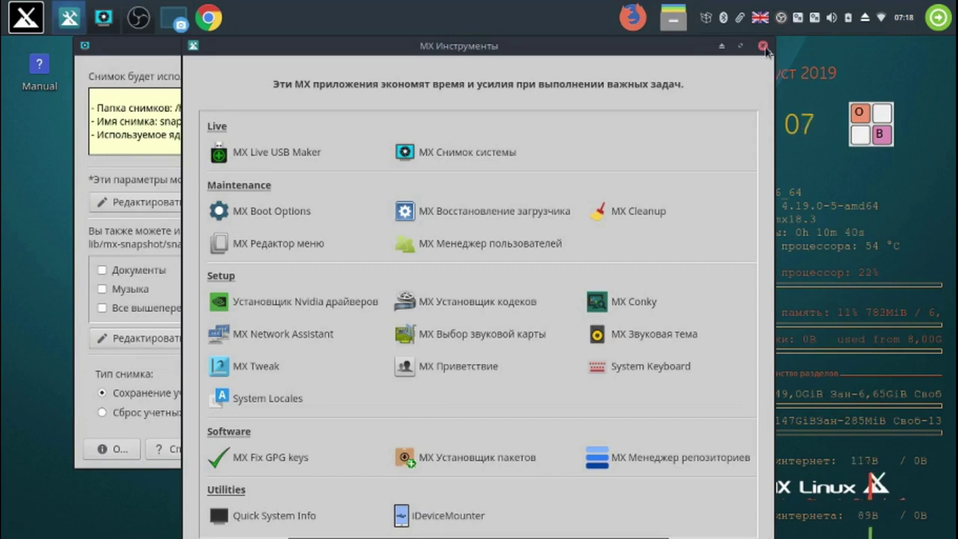
{"action": "left_click", "coordinate": [763, 47]}
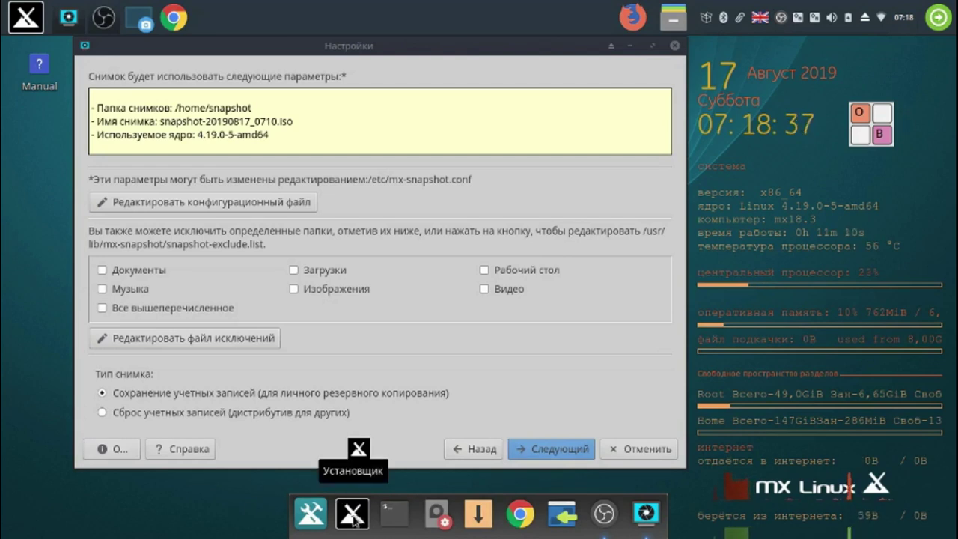
{"action": "left_click", "coordinate": [352, 514]}
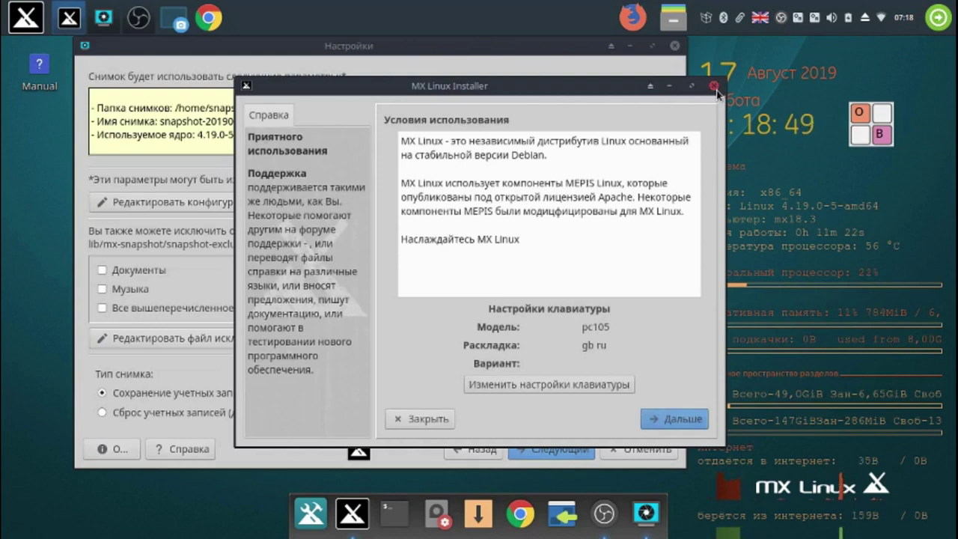
{"action": "left_click", "coordinate": [715, 88]}
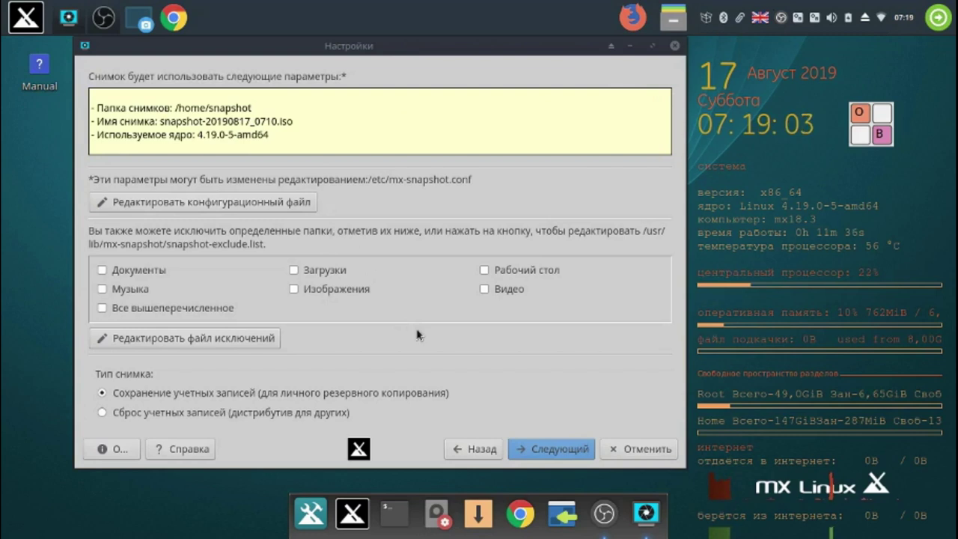
- Confirm the Последний шанс prompt to start the ISO build and minimise its progress window
{"action": "left_click", "coordinate": [552, 450]}
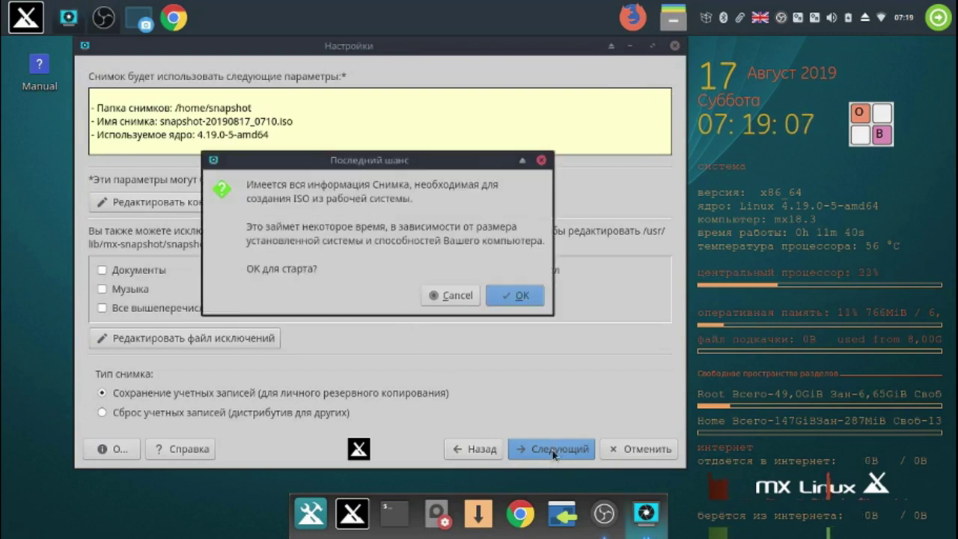
{"action": "left_click", "coordinate": [524, 296]}
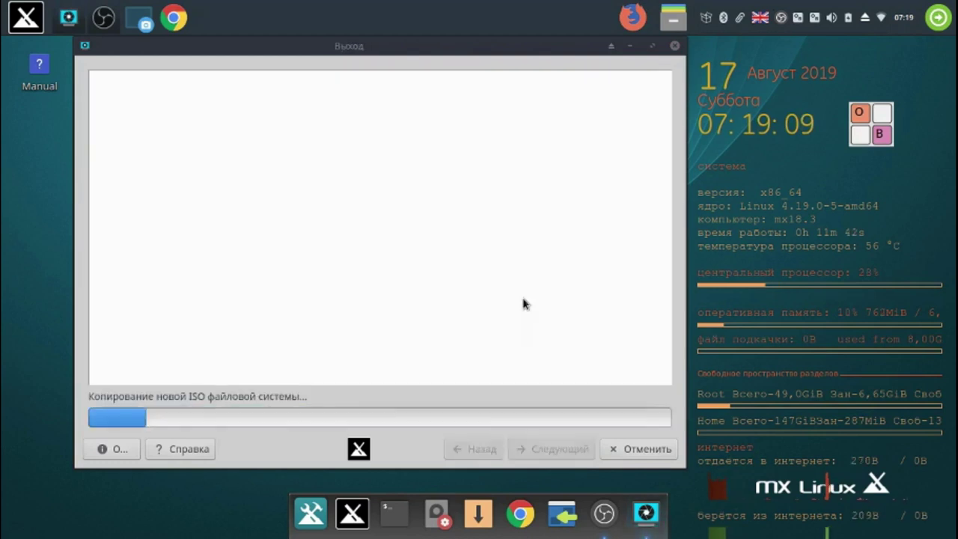
{"action": "left_click", "coordinate": [631, 47]}
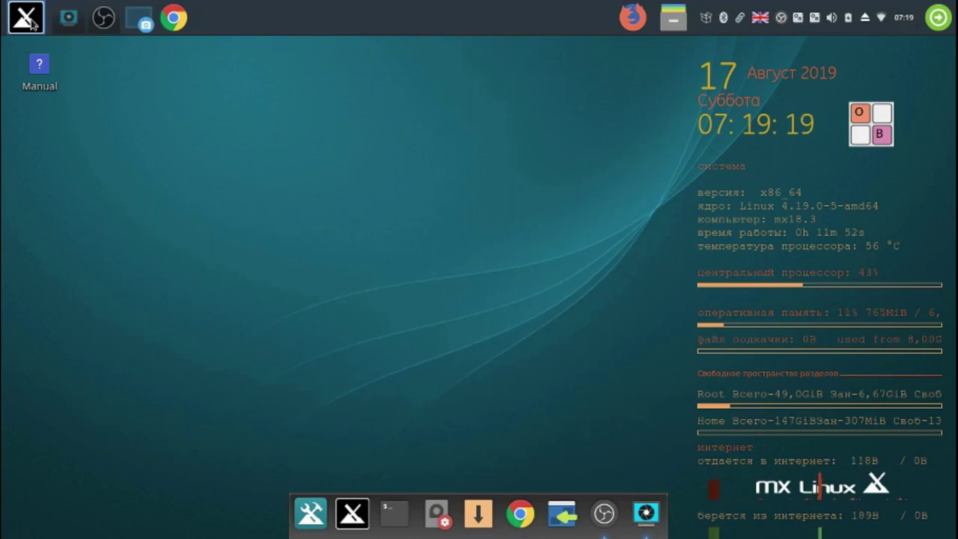
{"action": "left_click", "coordinate": [28, 20]}
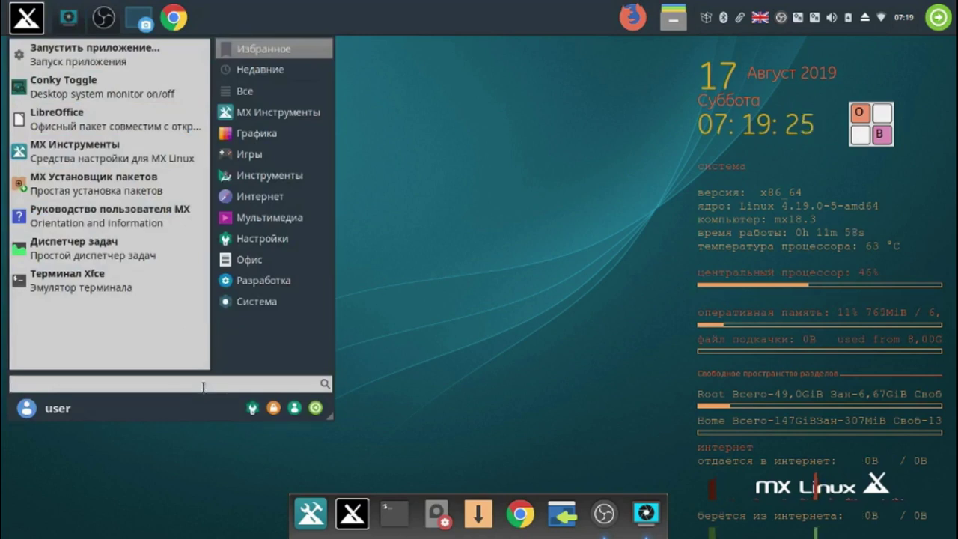
- Launch Timeshift from a 'tim' menu search and authenticate with the root password
{"action": "type", "text": "t"}
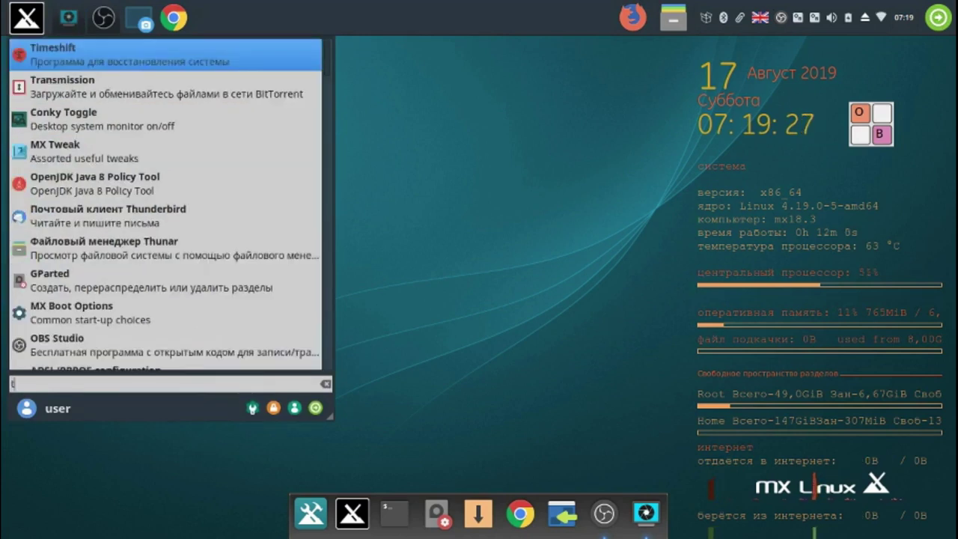
{"action": "type", "text": "im"}
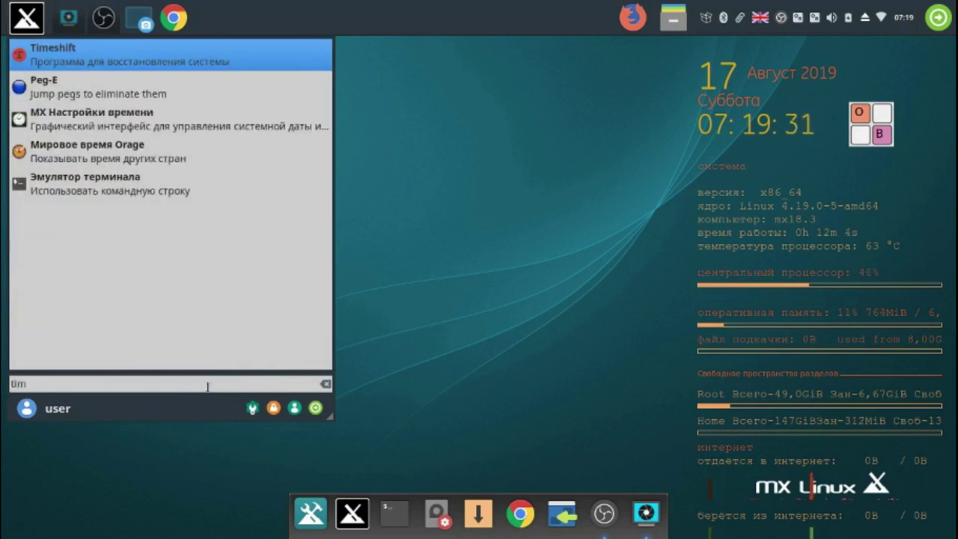
{"action": "left_click", "coordinate": [189, 62]}
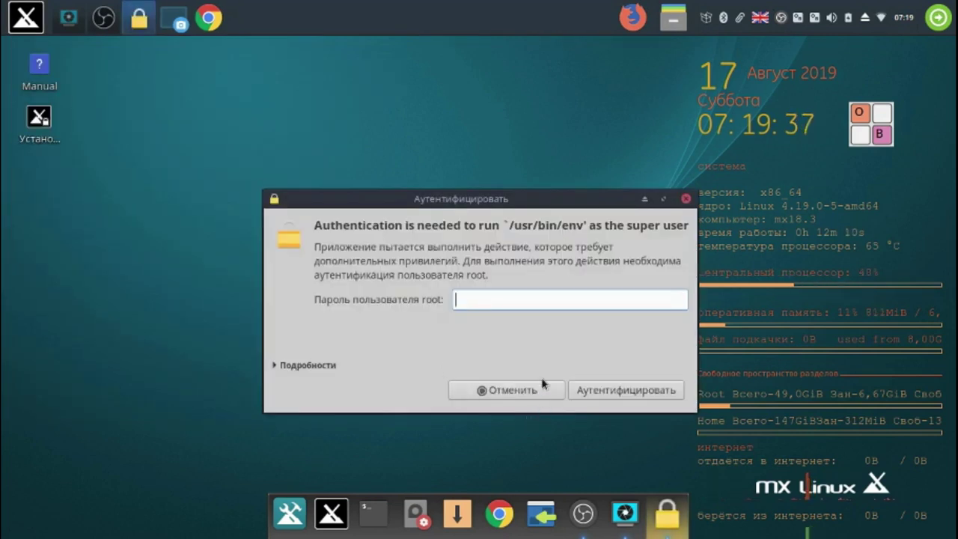
{"action": "type", "text": "••"}
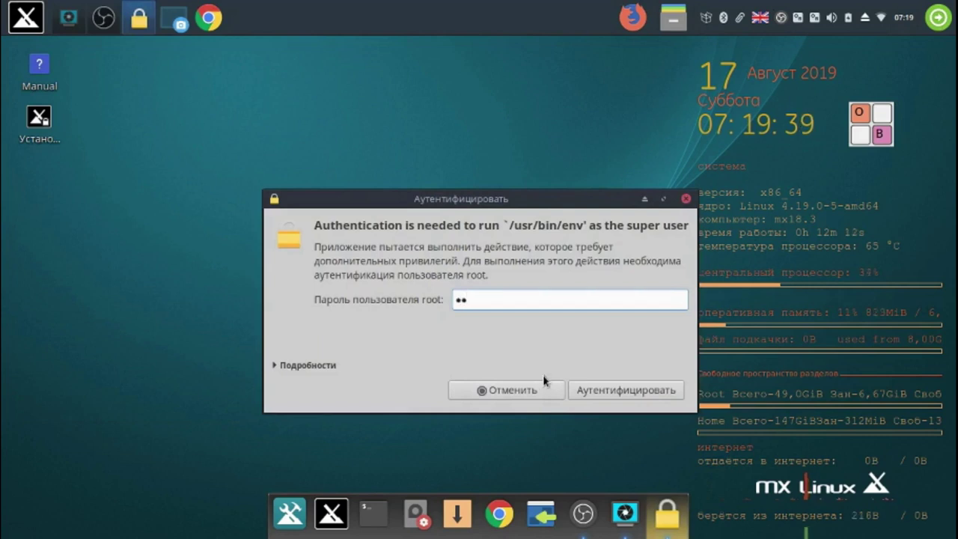
{"action": "left_click", "coordinate": [615, 398]}
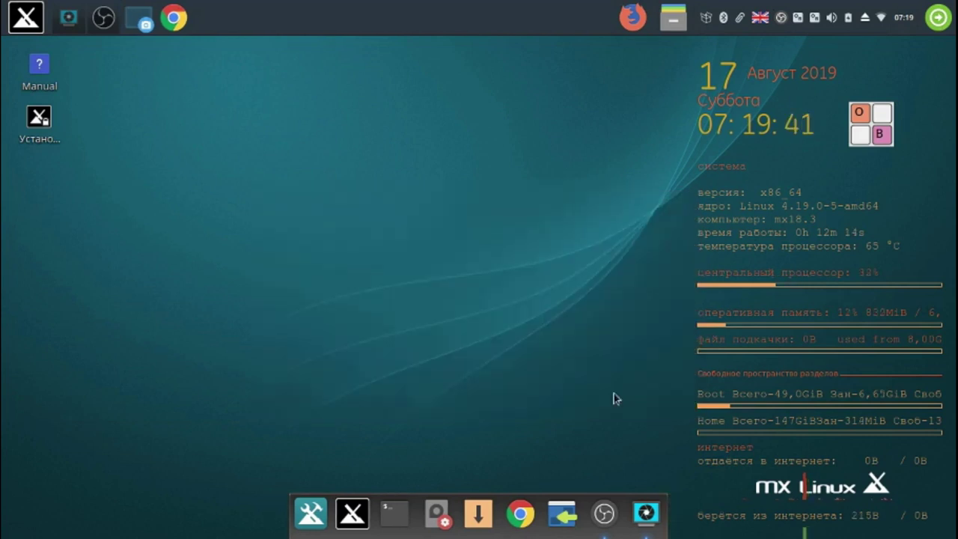
- Pin Timeshift to the dock beside the installer launcher, then close the Timeshift snapshot list
{"action": "right_click", "coordinate": [648, 516]}
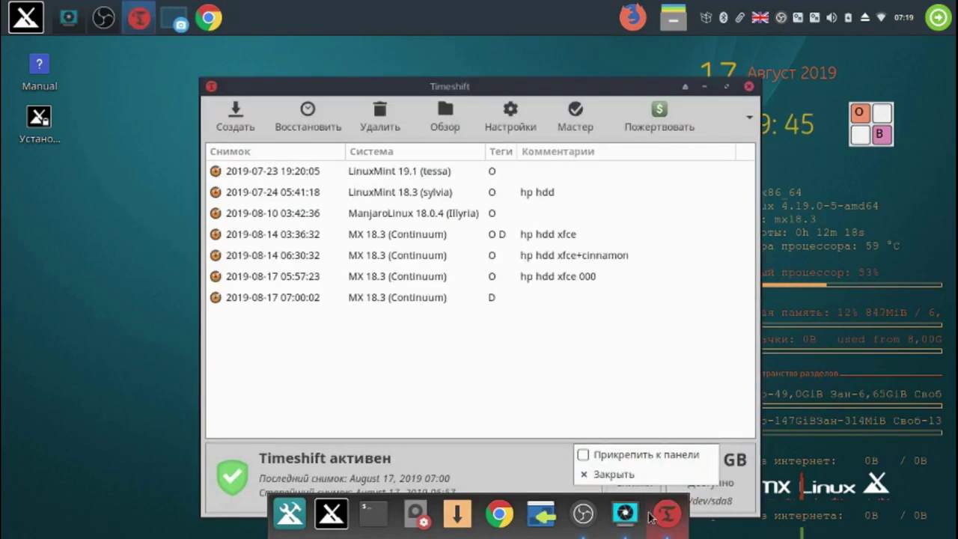
{"action": "left_click", "coordinate": [621, 88]}
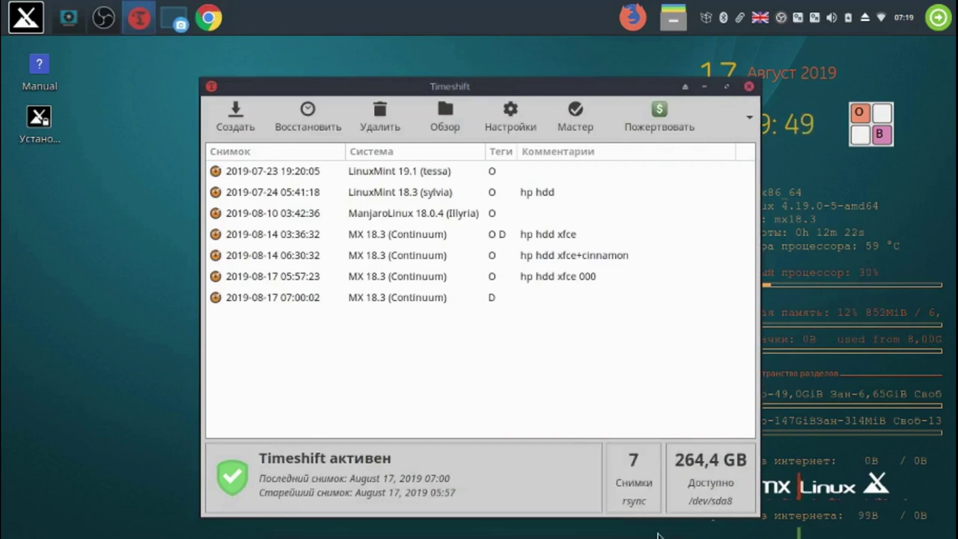
{"action": "right_click", "coordinate": [665, 512]}
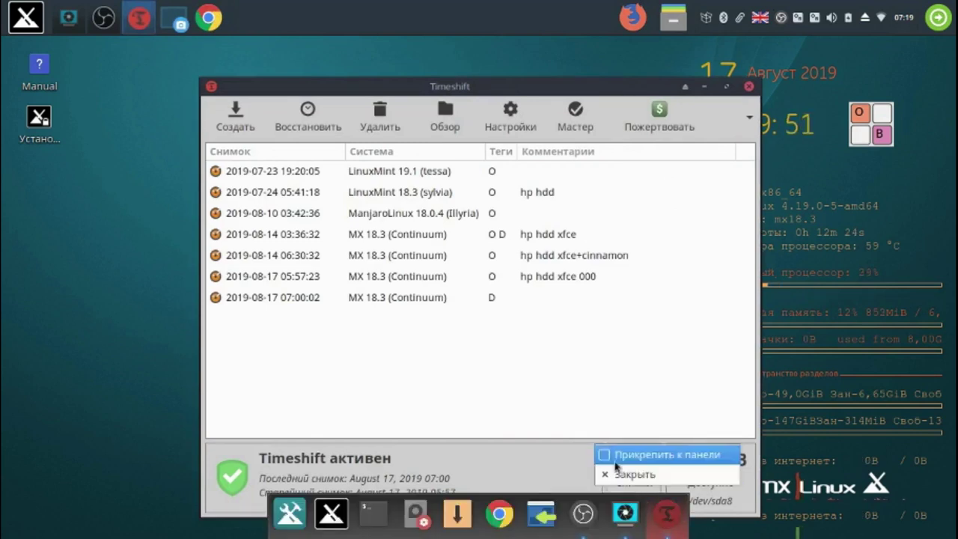
{"action": "left_click", "coordinate": [621, 455]}
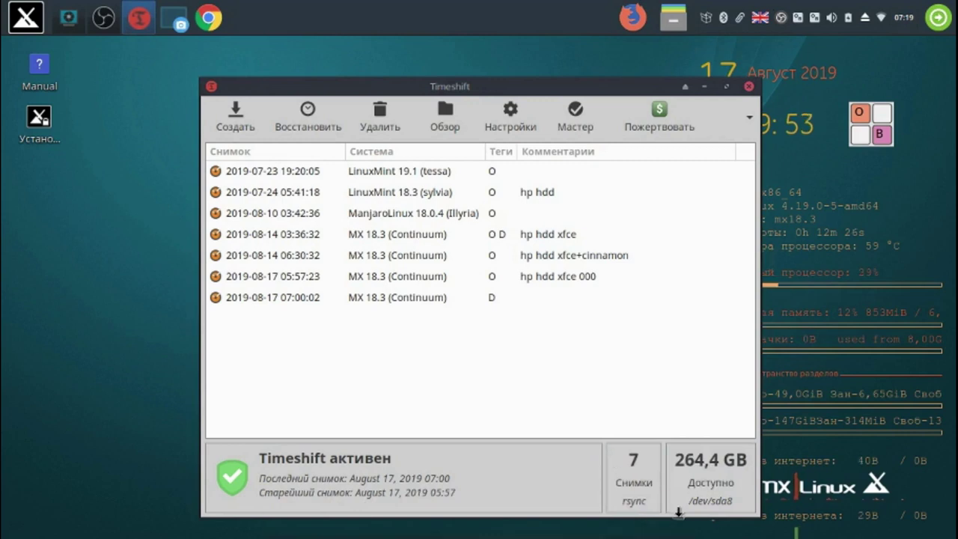
{"action": "mouse_move", "coordinate": [666, 528]}
{"action": "left_click_drag", "start_coordinate": [668, 528], "coordinate": [464, 522]}
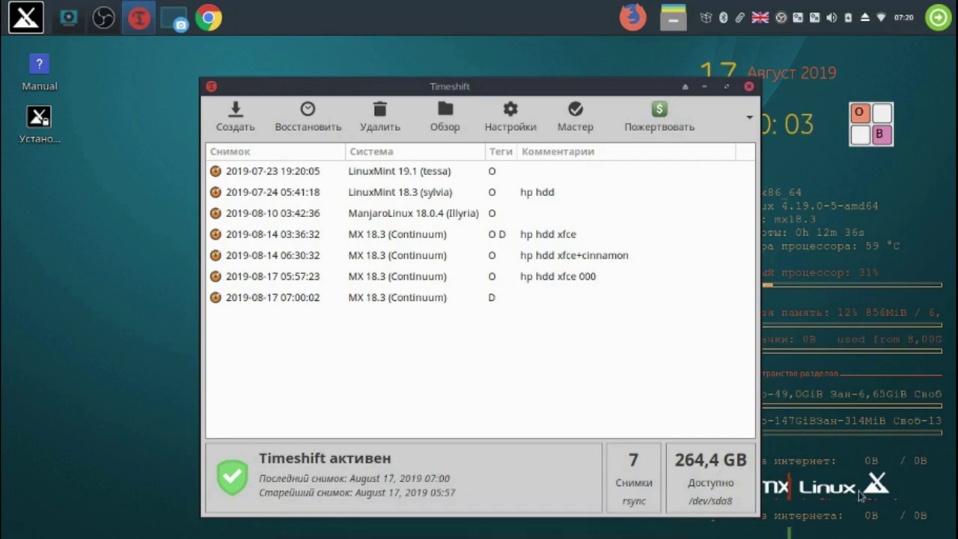
{"action": "left_click", "coordinate": [749, 87]}
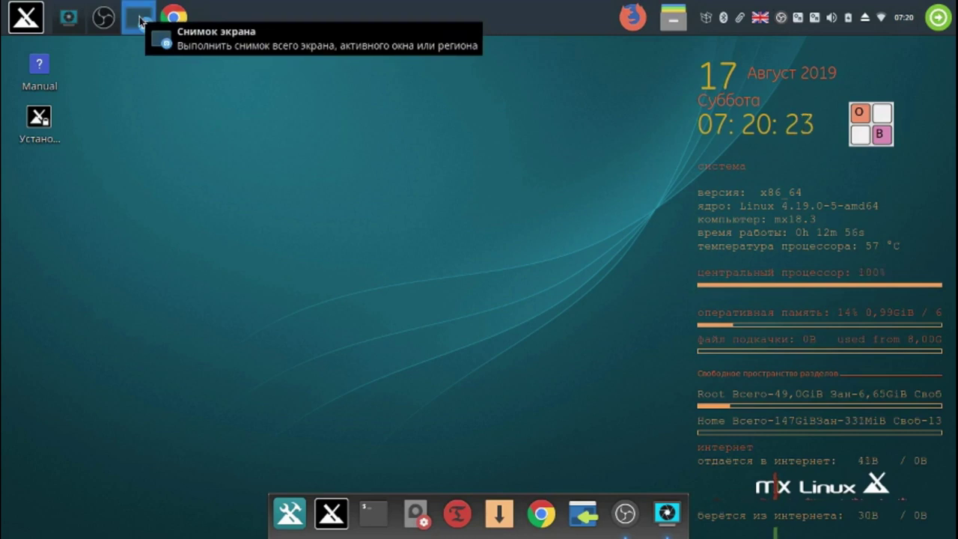
- Check the ISO build progress, minimise it again, and stop the OBS recording from its tray menu
{"action": "left_click", "coordinate": [69, 21]}
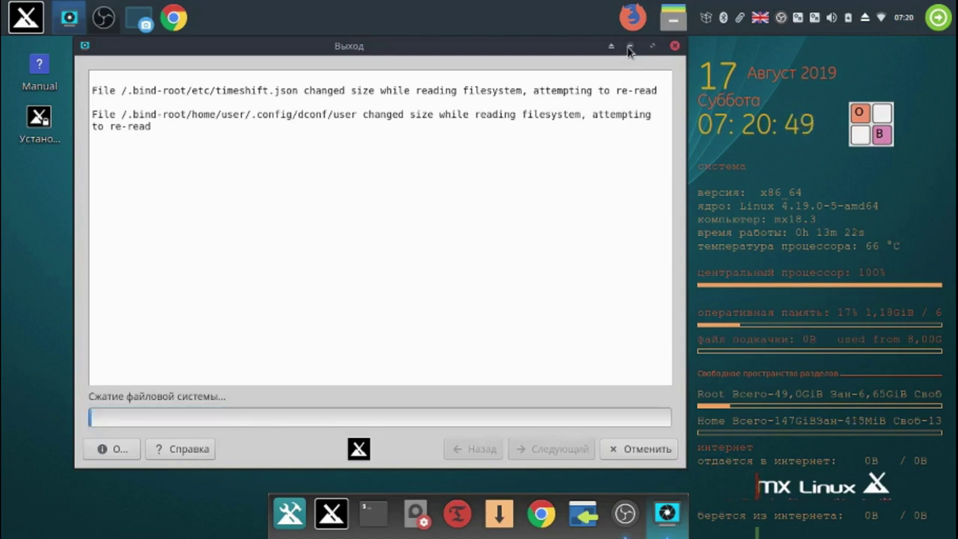
{"action": "left_click", "coordinate": [629, 46]}
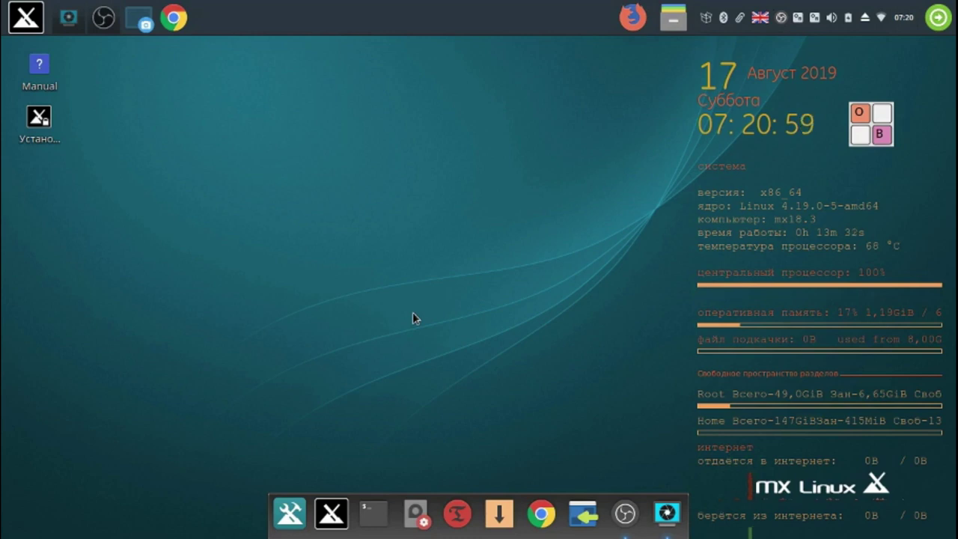
{"action": "right_click", "coordinate": [781, 18]}
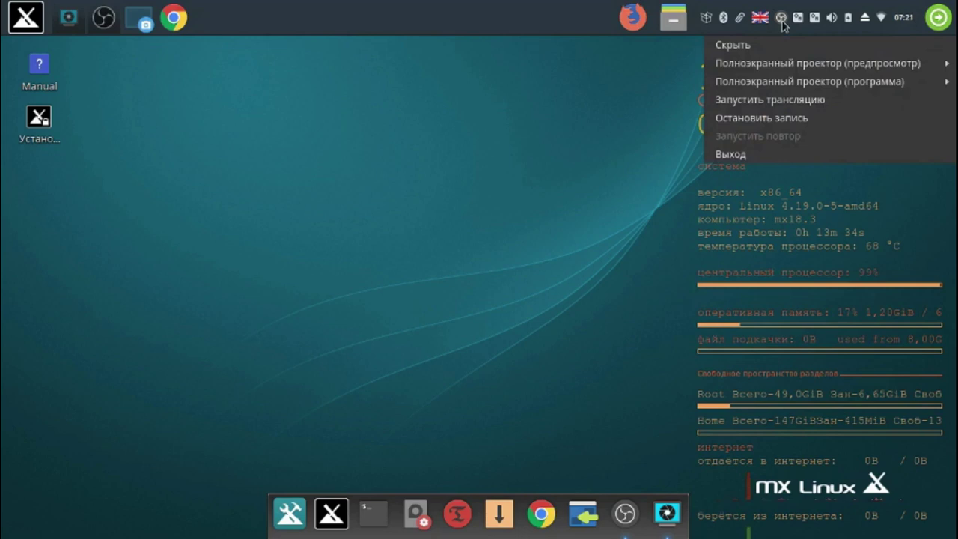
{"action": "left_click", "coordinate": [792, 120]}
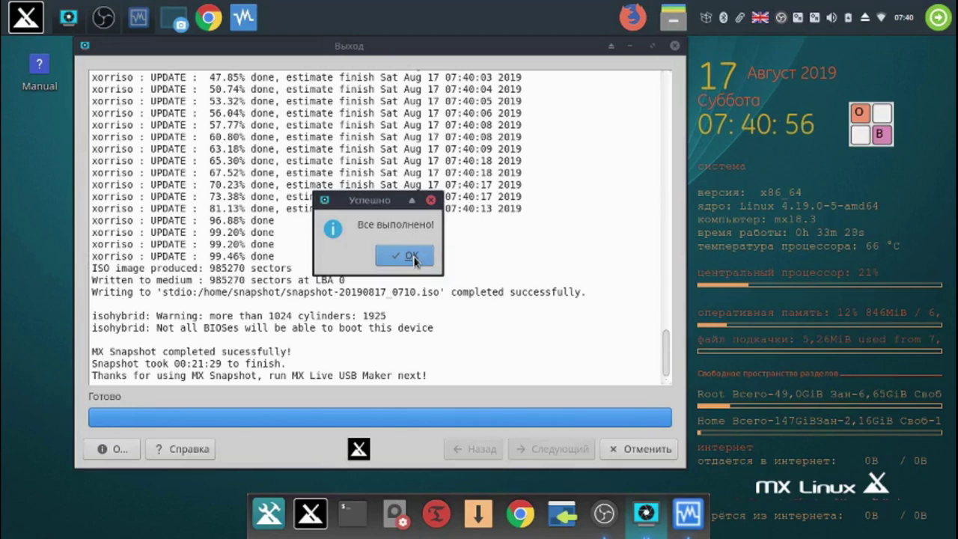
- Acknowledge the Успешно build message, close MX Snapshot, and close MX Инструменты
{"action": "left_click", "coordinate": [412, 256]}
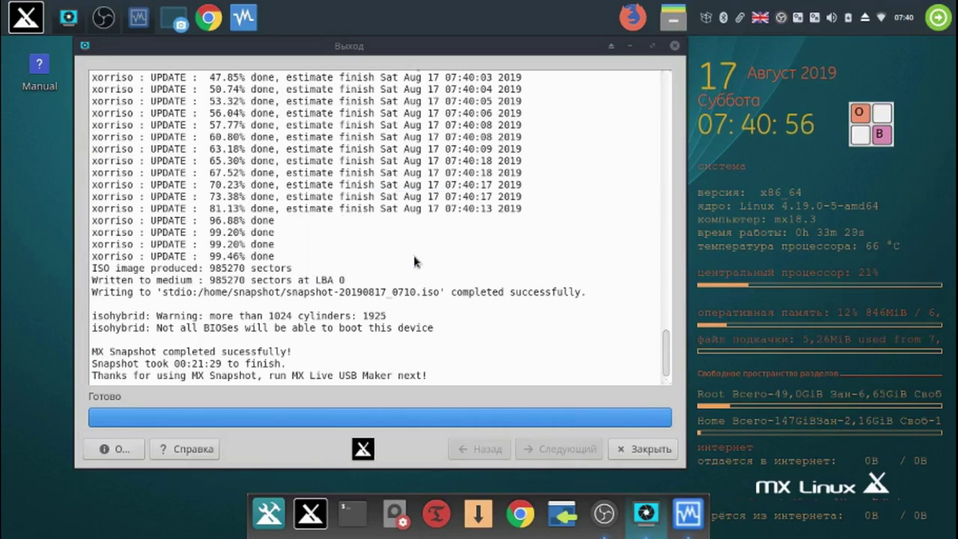
{"action": "left_click", "coordinate": [662, 449]}
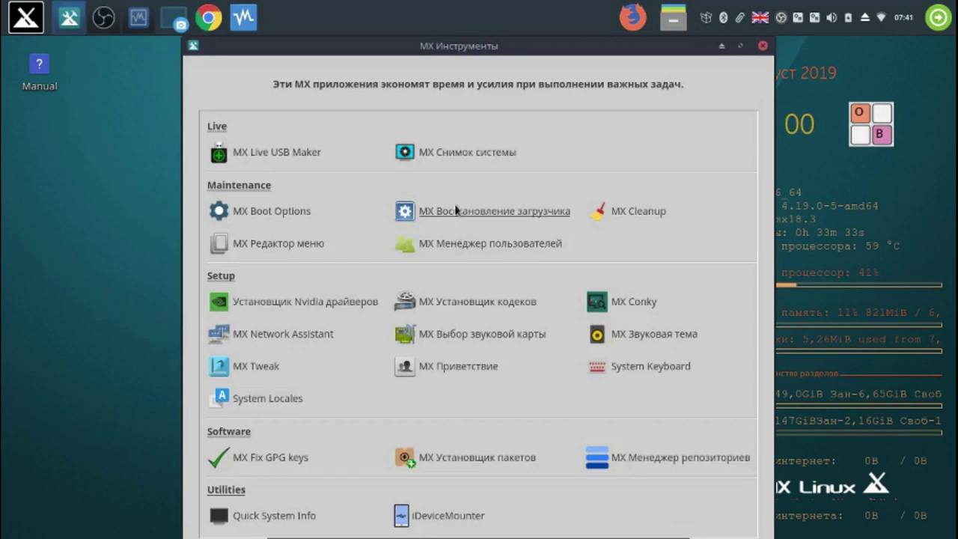
{"action": "left_click", "coordinate": [763, 45]}
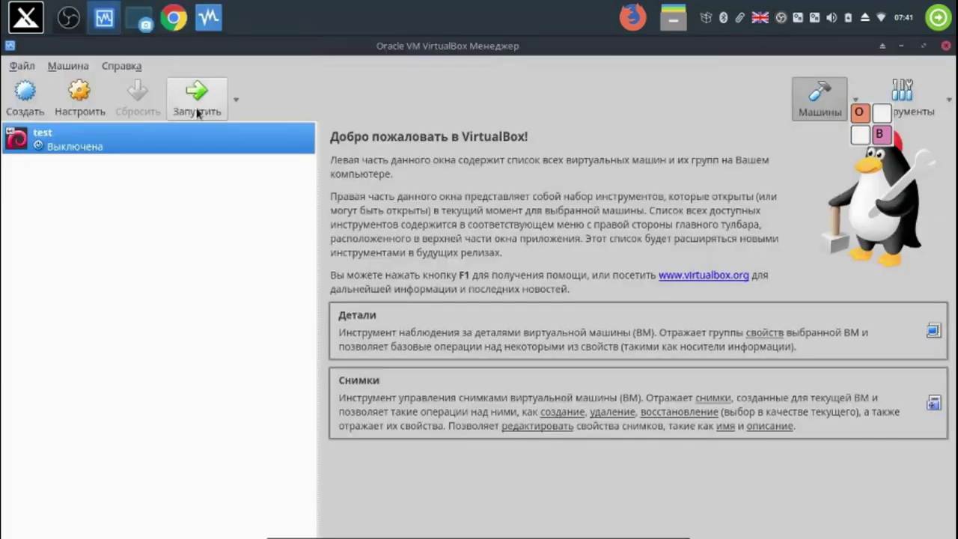
- Attach /home/snapshot/snapshot-20190817_0710.iso to the test machine's empty IDE optical drive under Носители
{"action": "left_click", "coordinate": [82, 109]}
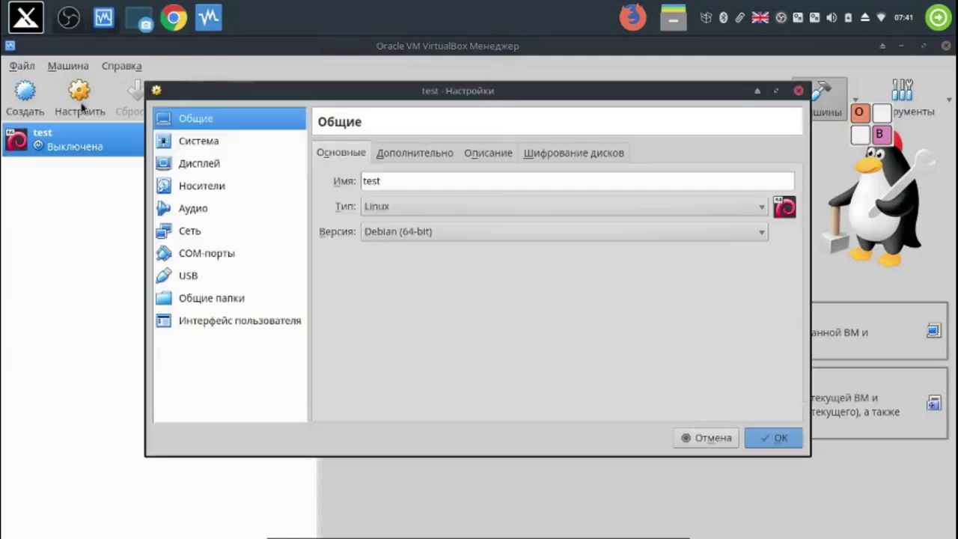
{"action": "left_click", "coordinate": [215, 192]}
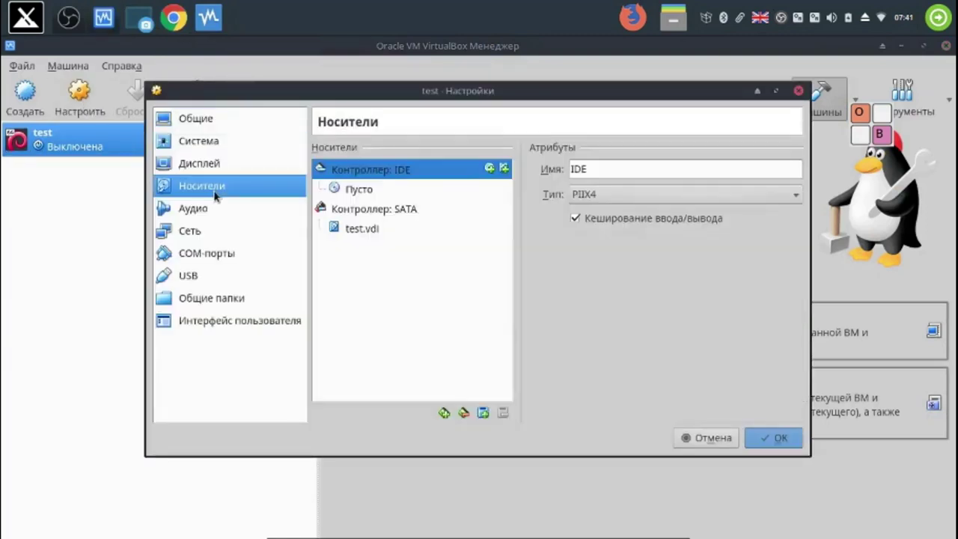
{"action": "left_click", "coordinate": [386, 193]}
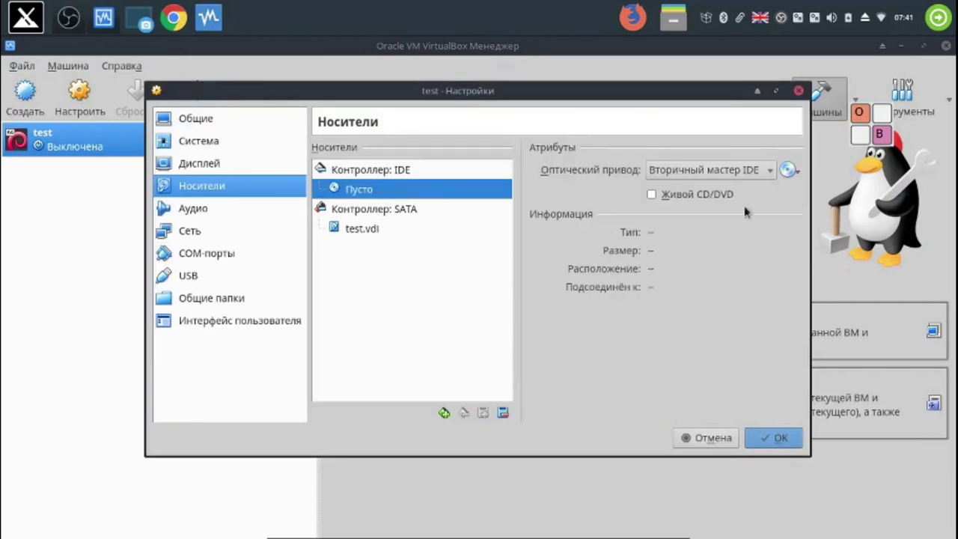
{"action": "left_click", "coordinate": [790, 172]}
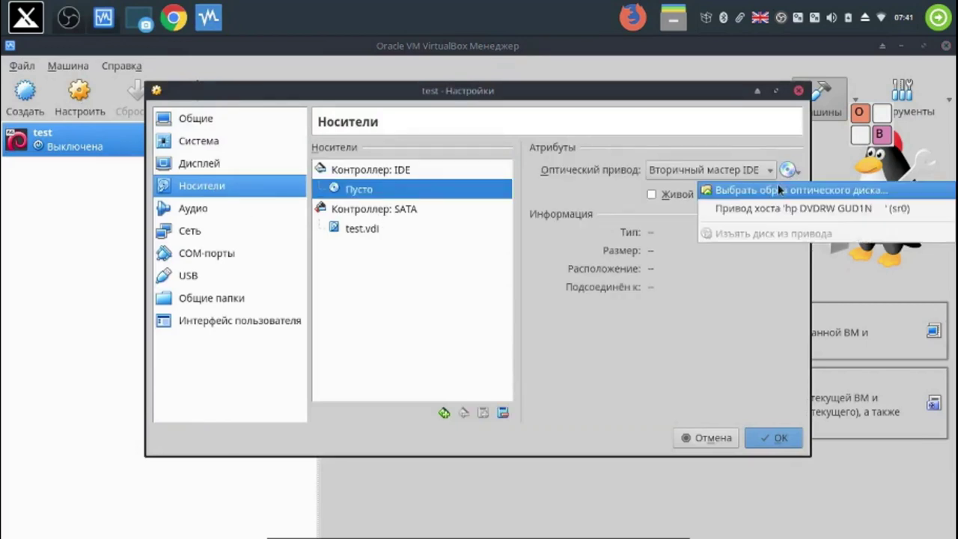
{"action": "left_click", "coordinate": [777, 191]}
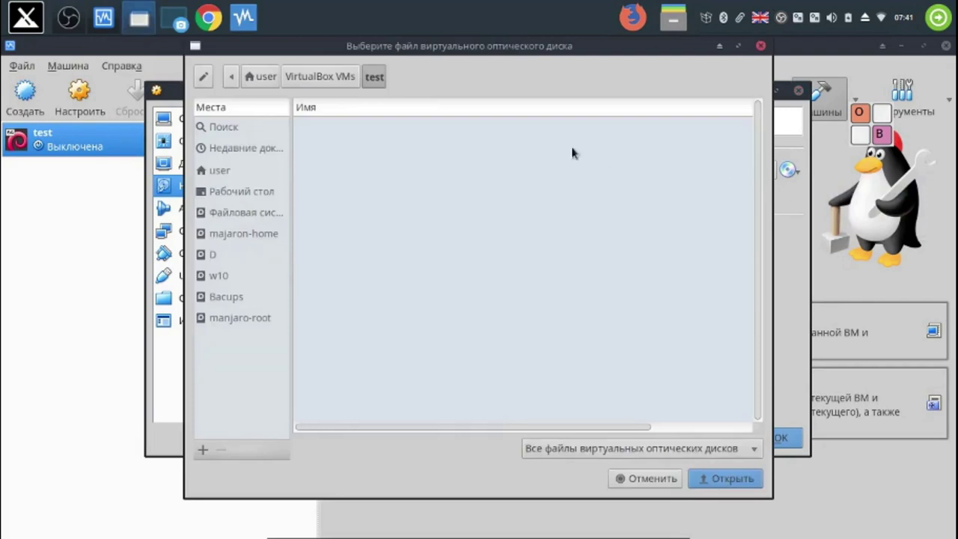
{"action": "left_click", "coordinate": [259, 83]}
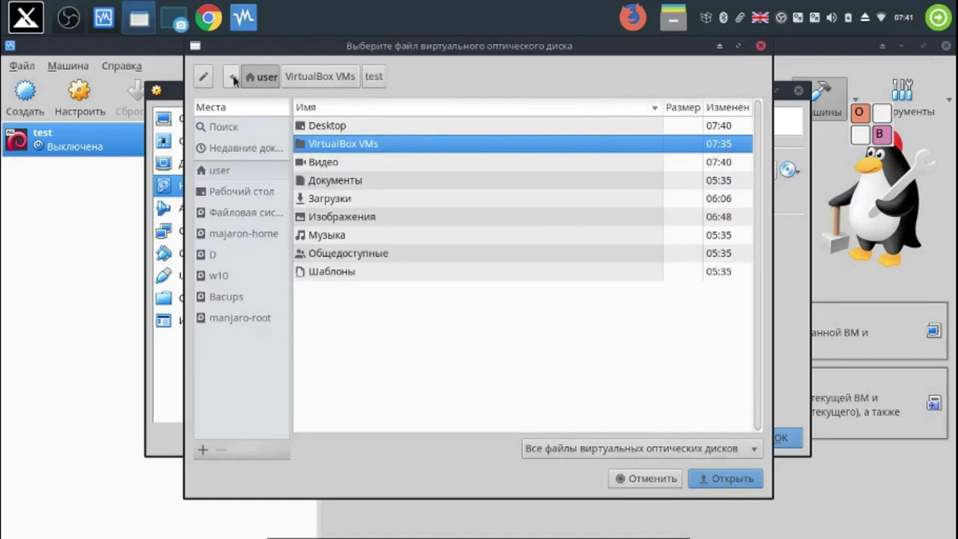
{"action": "left_click", "coordinate": [249, 213]}
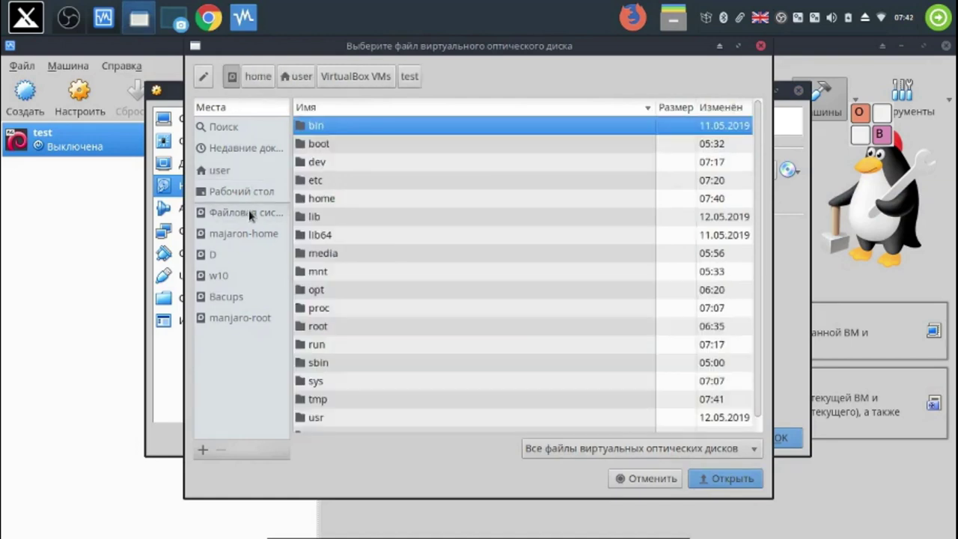
{"action": "double_click", "coordinate": [333, 199]}
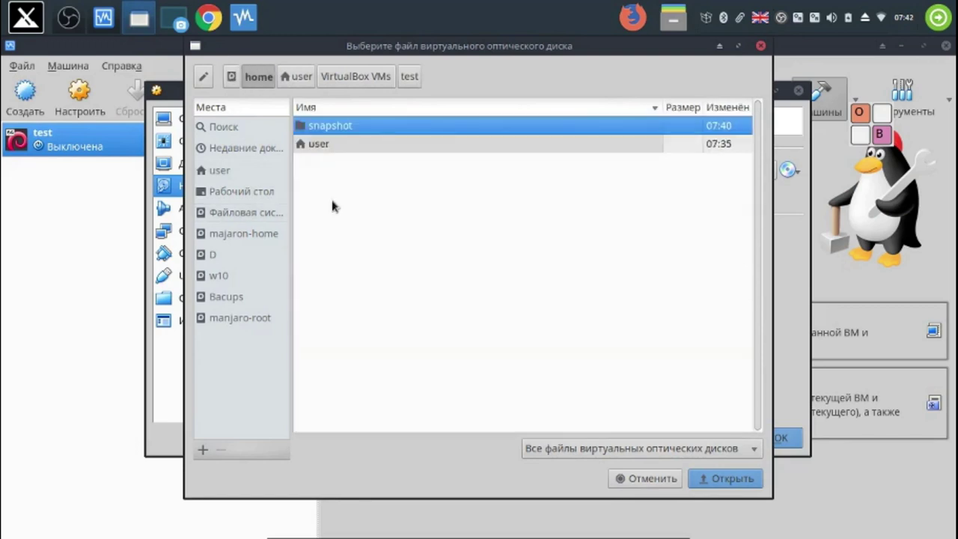
{"action": "double_click", "coordinate": [331, 133]}
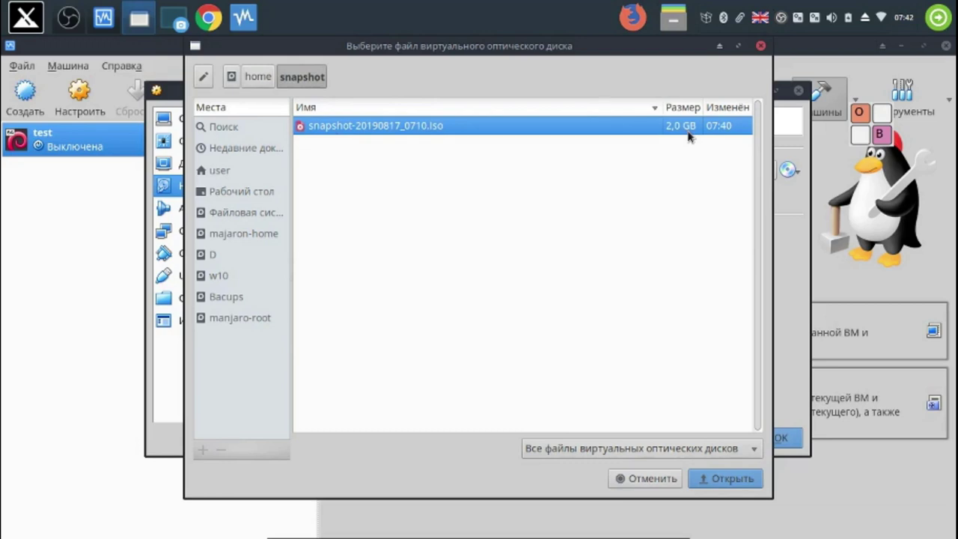
{"action": "left_click", "coordinate": [732, 480]}
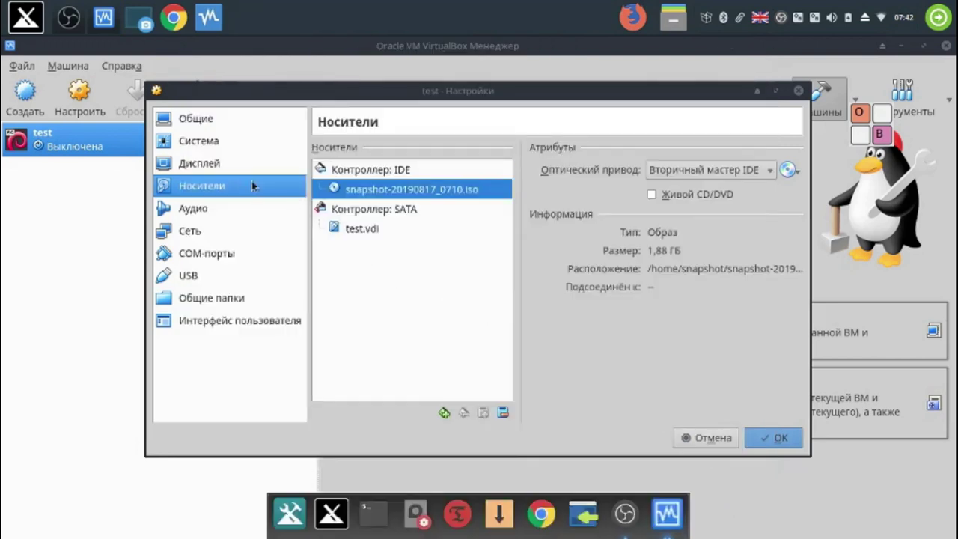
- Review the Дисплей and Процессор settings, save them, and start the test machine
{"action": "left_click", "coordinate": [217, 164]}
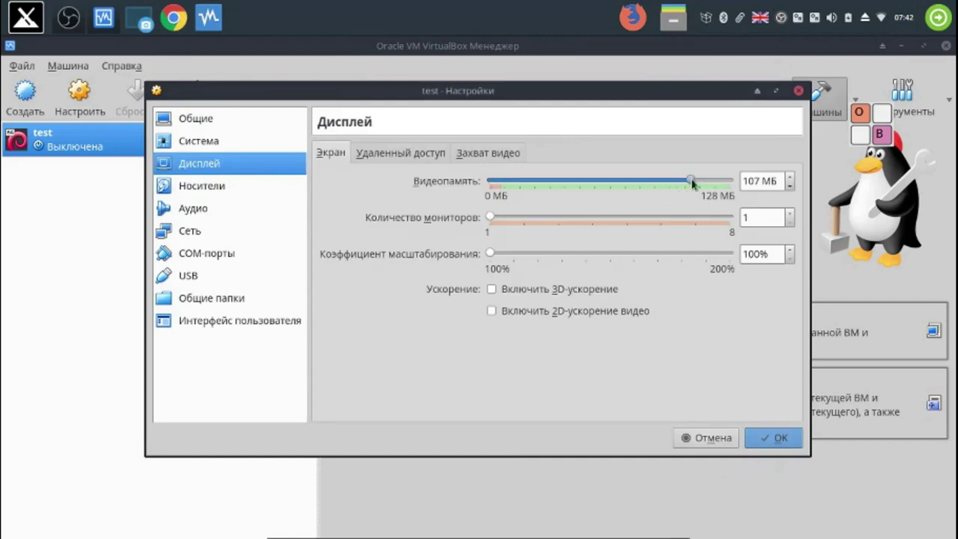
{"action": "left_click", "coordinate": [212, 146]}
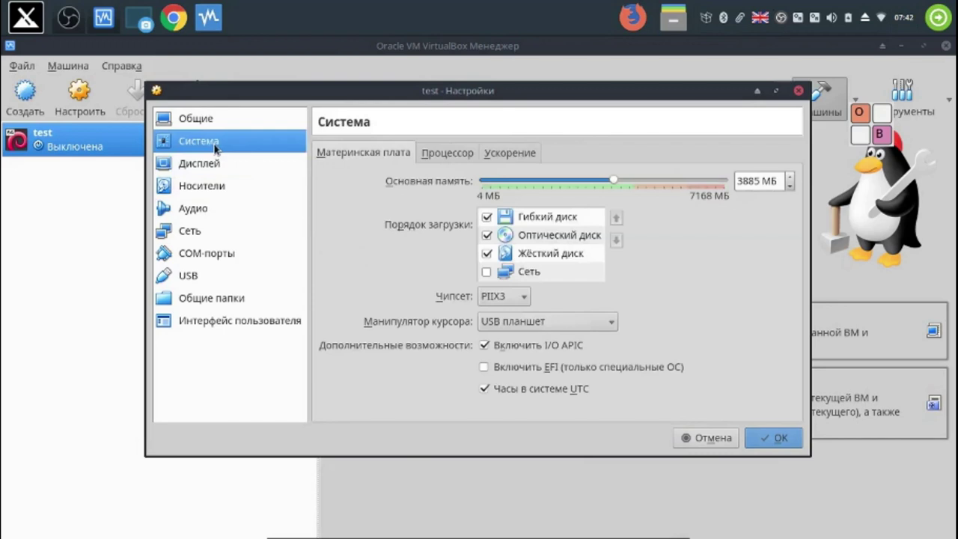
{"action": "left_click", "coordinate": [457, 153]}
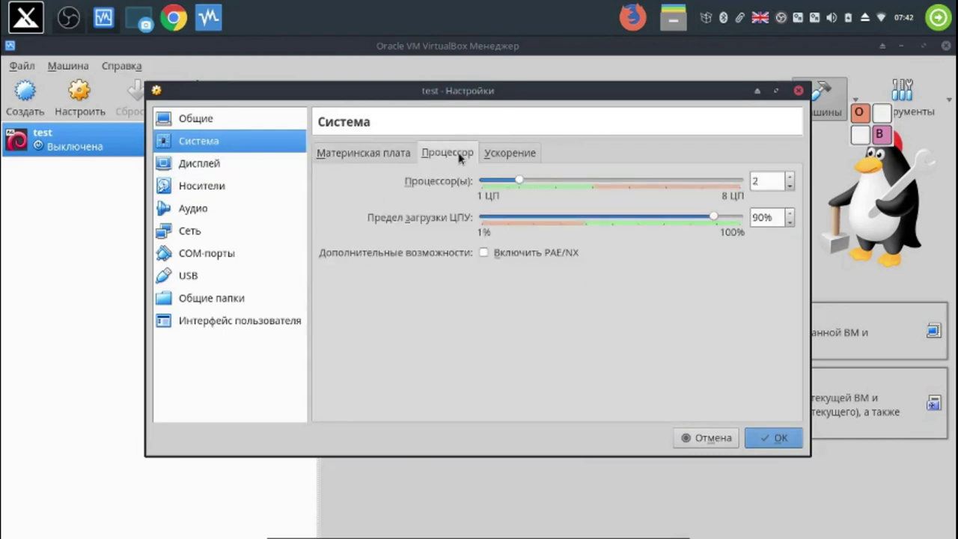
{"action": "left_click", "coordinate": [778, 439]}
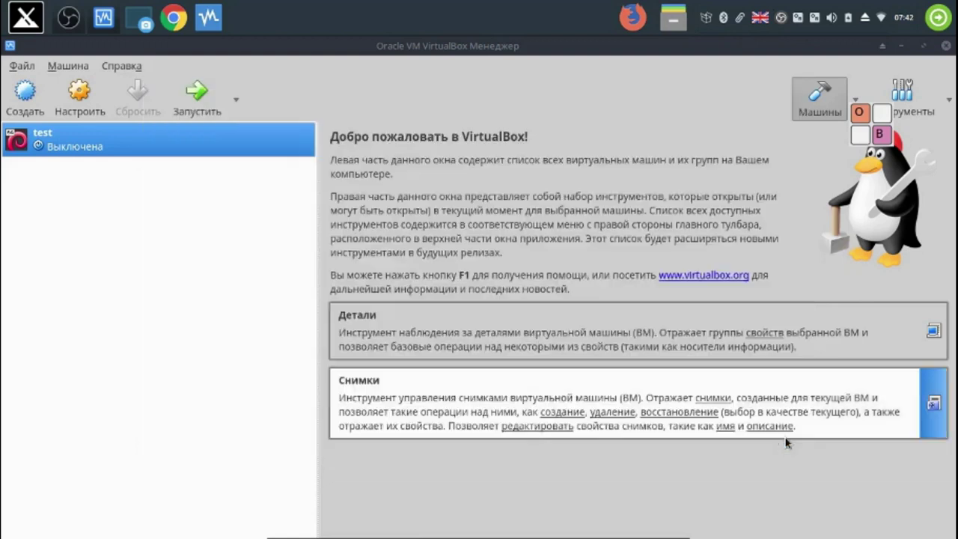
{"action": "left_click", "coordinate": [208, 105]}
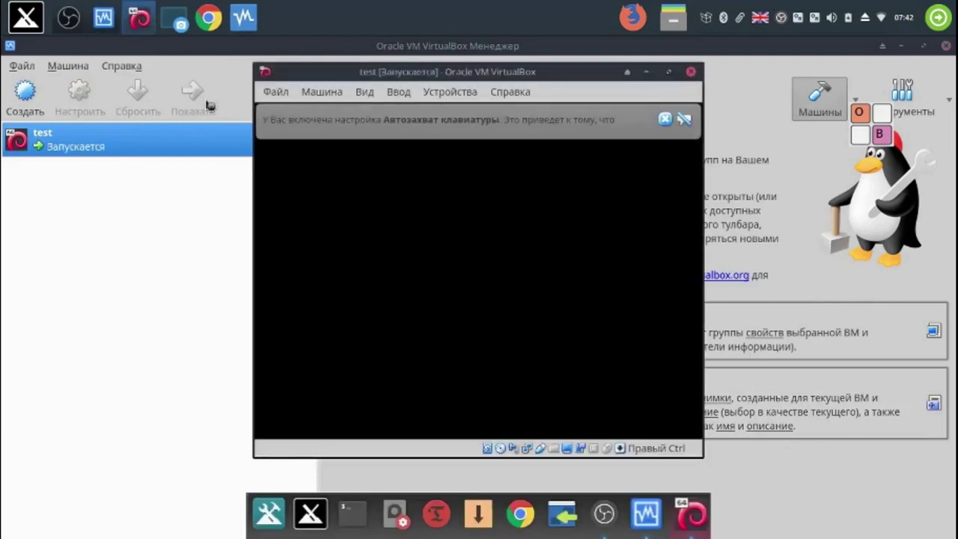
- Boot the snapshot MX-18.3 entry in the test VM and maximise its window, dismissing the capture notices
{"action": "left_click", "coordinate": [685, 120]}
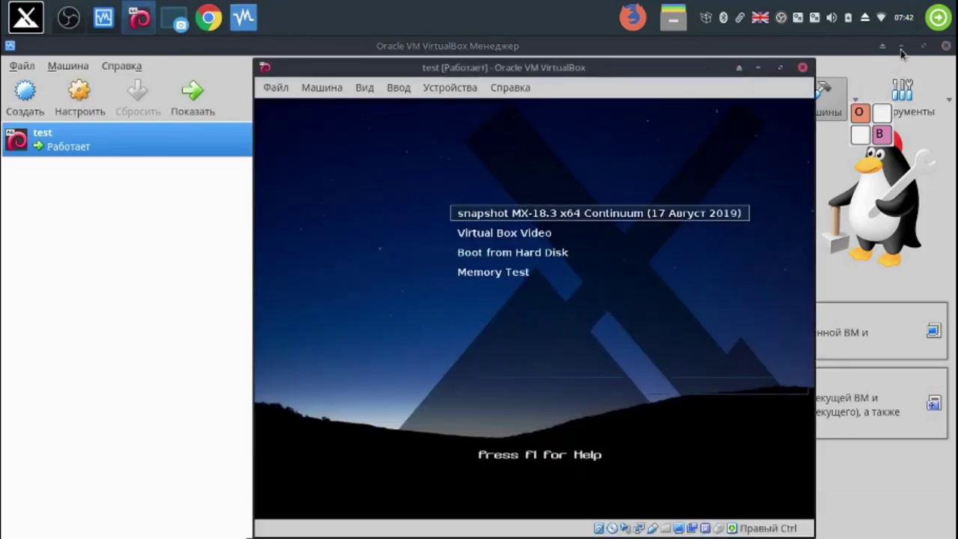
{"action": "left_click", "coordinate": [902, 48]}
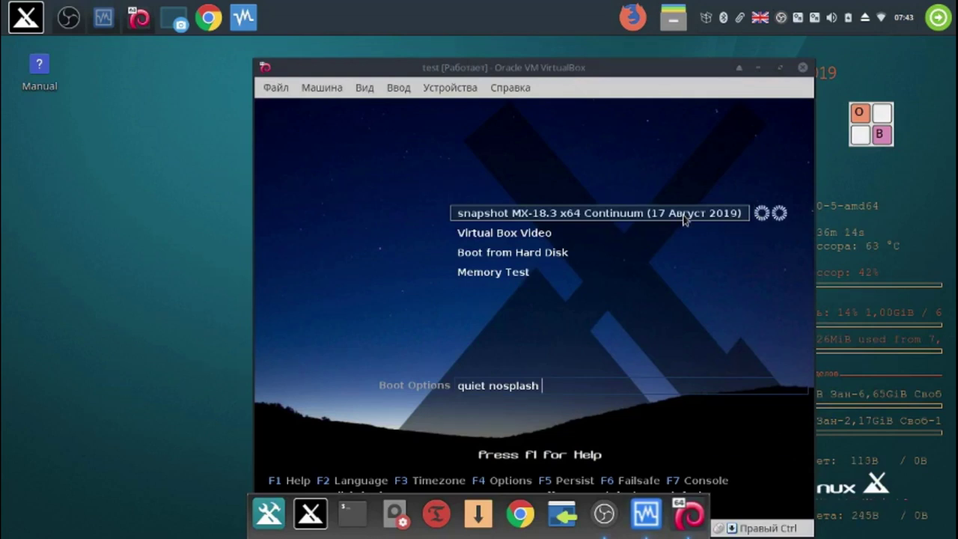
{"action": "key", "text": "Return"}
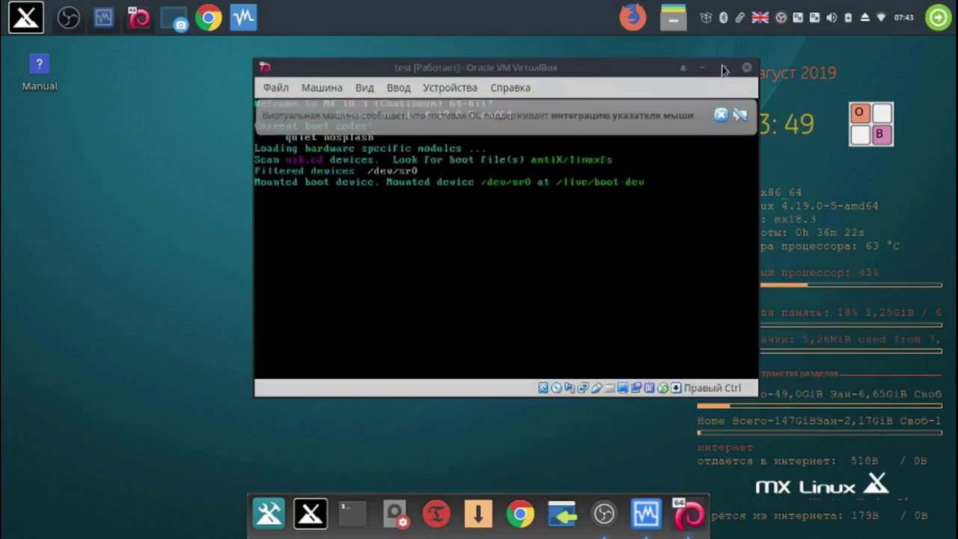
{"action": "left_click", "coordinate": [739, 113]}
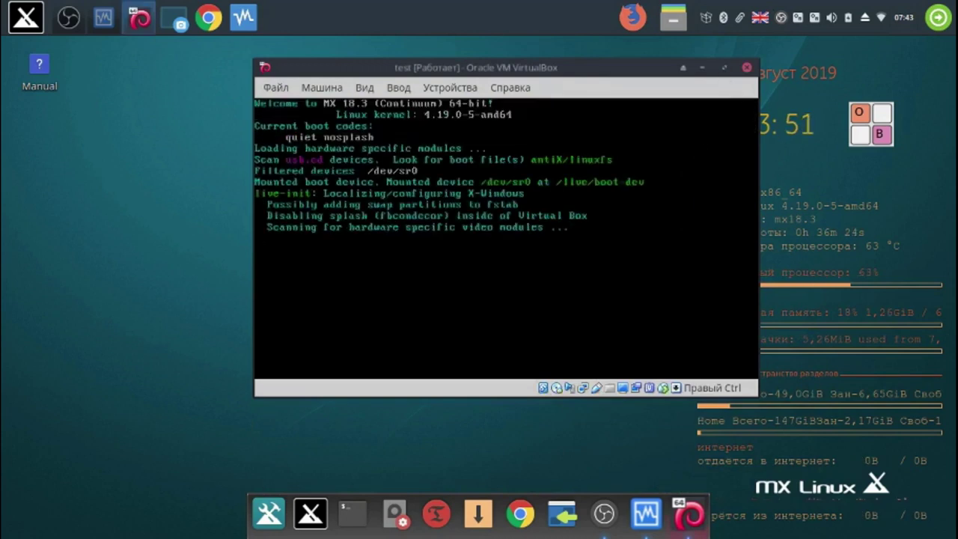
{"action": "left_click", "coordinate": [724, 69]}
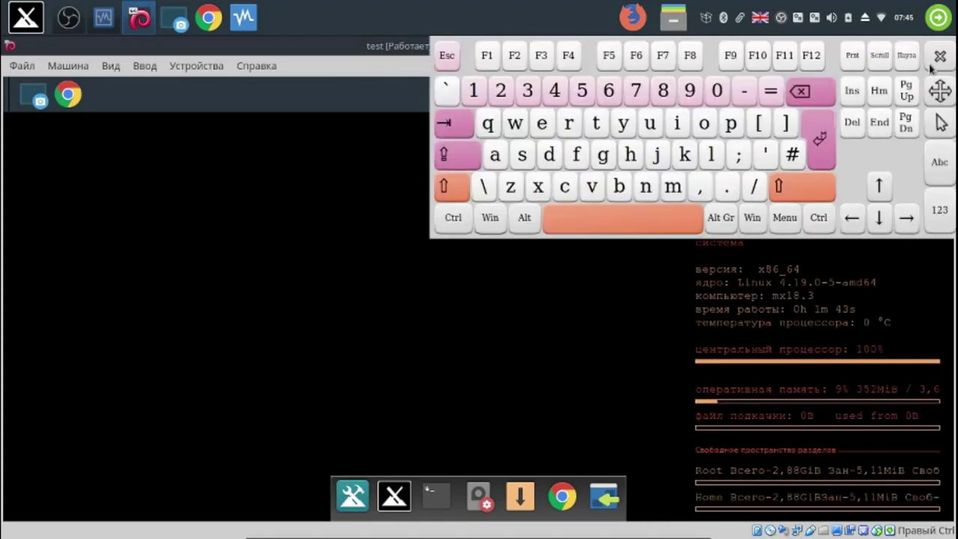
- Close the on-screen keyboard in the VM so the live MX desktop with installer and Manual icons shows
{"action": "left_click", "coordinate": [940, 57]}
{"action": "left_click_drag", "start_coordinate": [882, 131], "coordinate": [159, 186]}
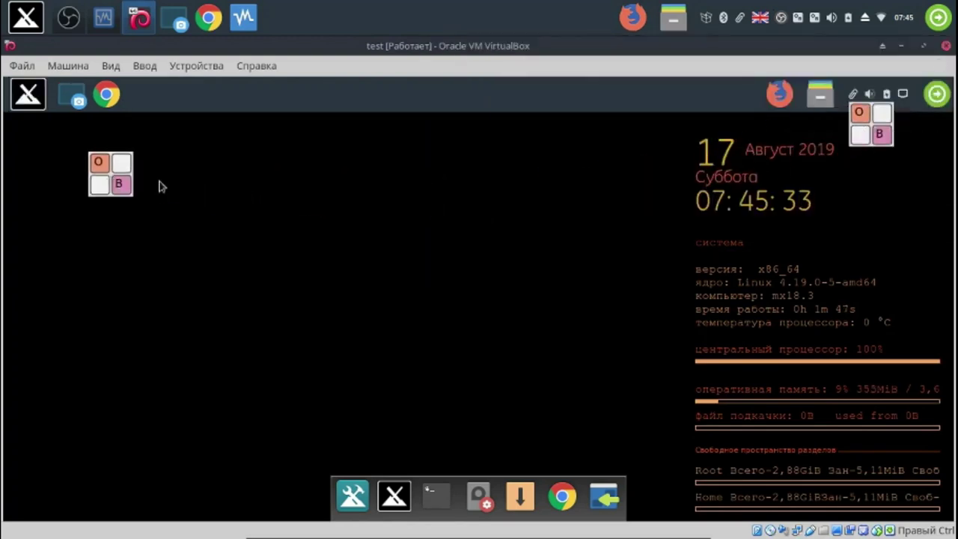
{"action": "left_click_drag", "start_coordinate": [872, 126], "coordinate": [878, 171]}
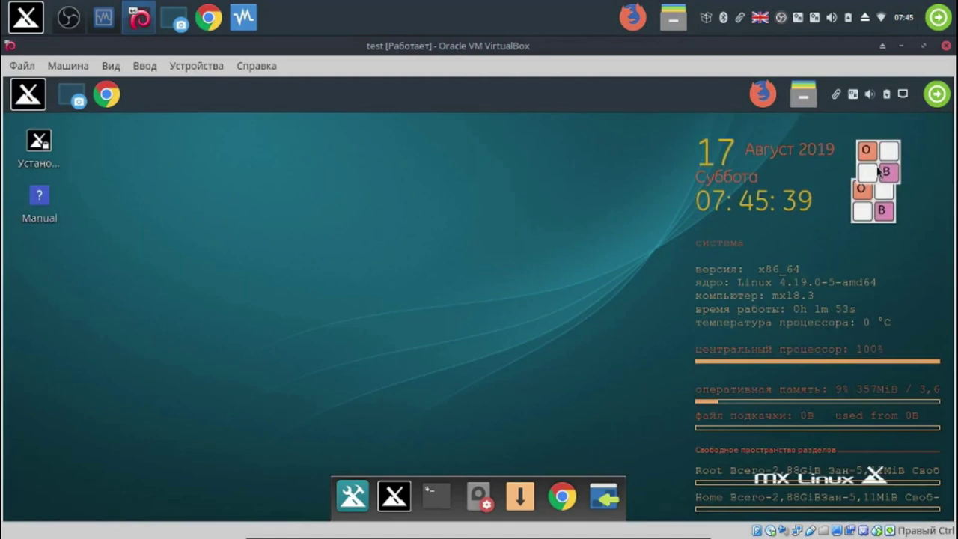